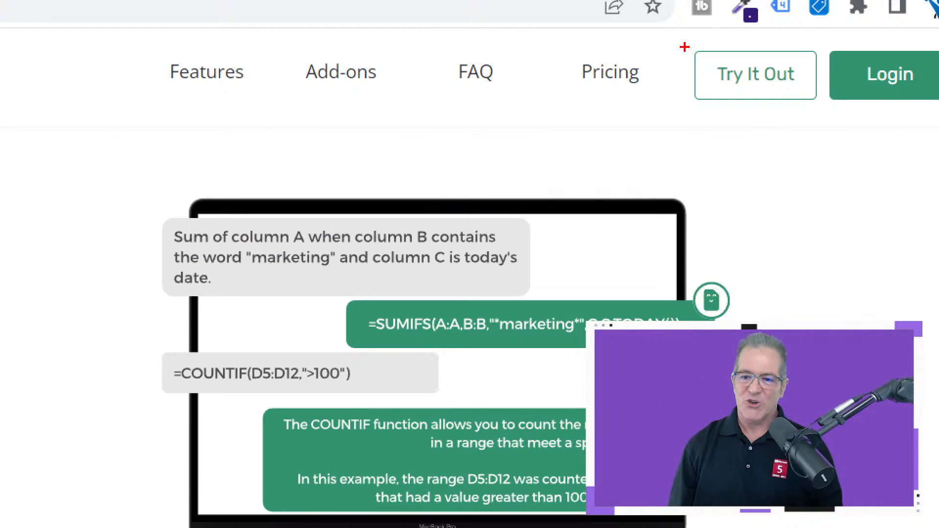
Examine the Excel Formula Bot home page and its demo that generates a formula from a plain-text problem
mouse_move(684, 47)
left_mouse_down()
mouse_move(744, 108)
mouse_move(834, 121)
left_mouse_up()
left_click_drag(779, 98, 815, 196)
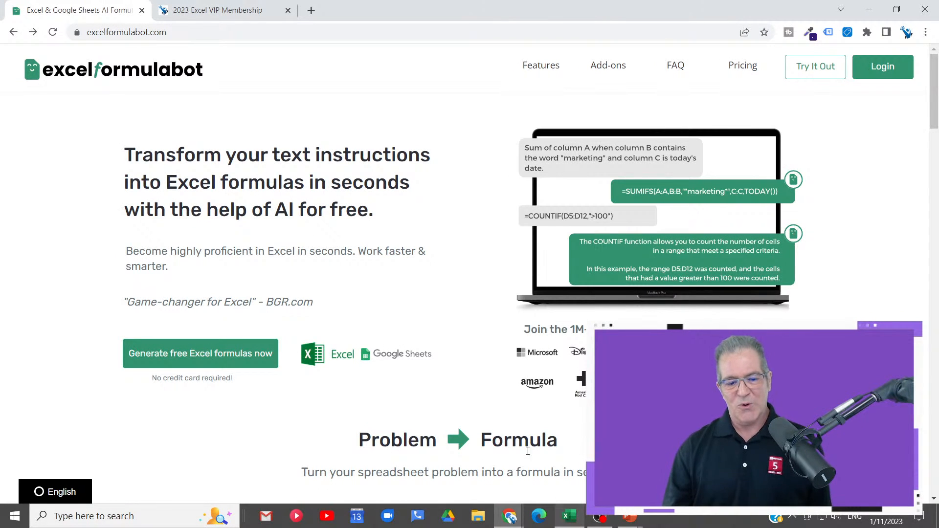
scroll(468, 296, "down", 3)
scroll(467, 296, "up", 3)
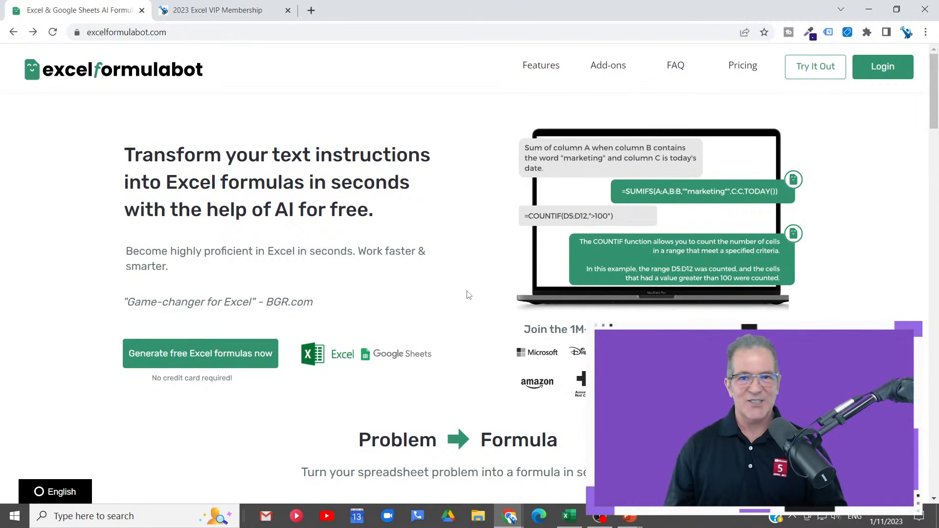
scroll(468, 296, "down", 10)
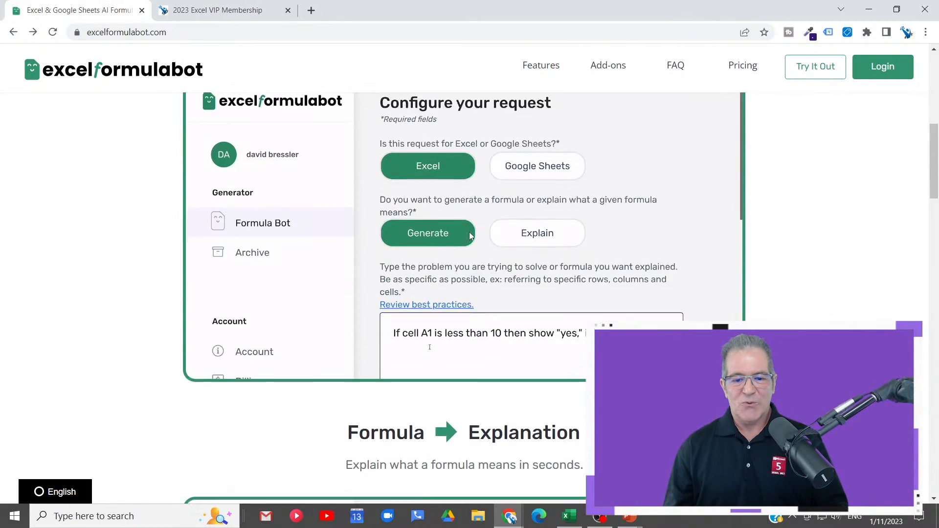
left_click(430, 243)
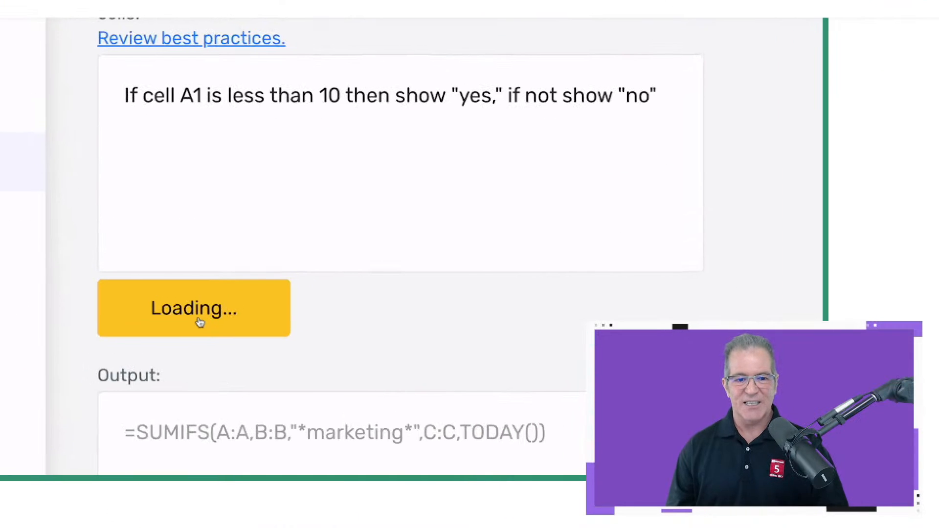
left_click_drag(97, 57, 730, 160)
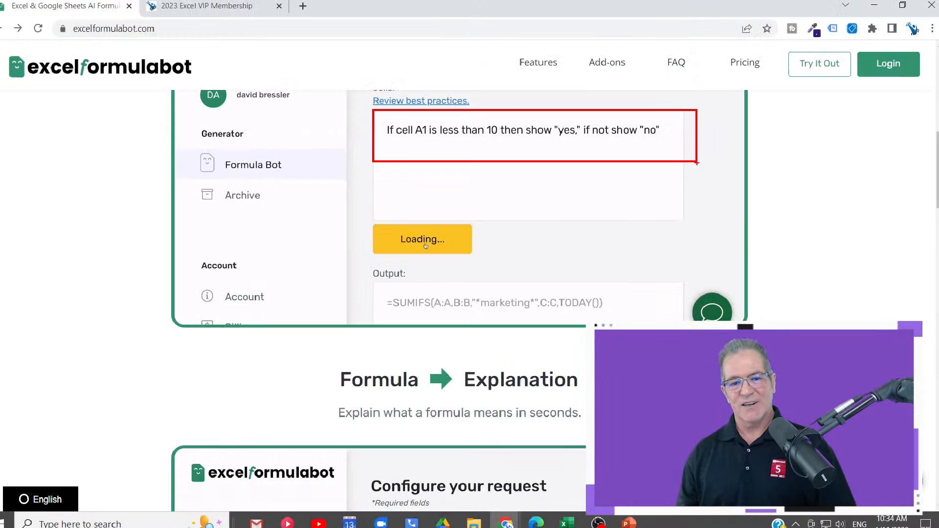
scroll(663, 171, "down", 1)
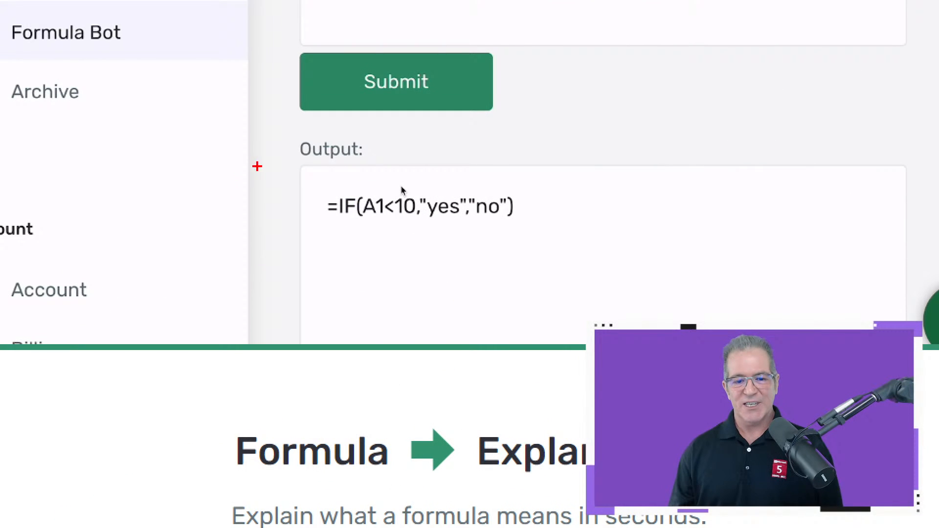
left_click_drag(371, 225, 536, 263)
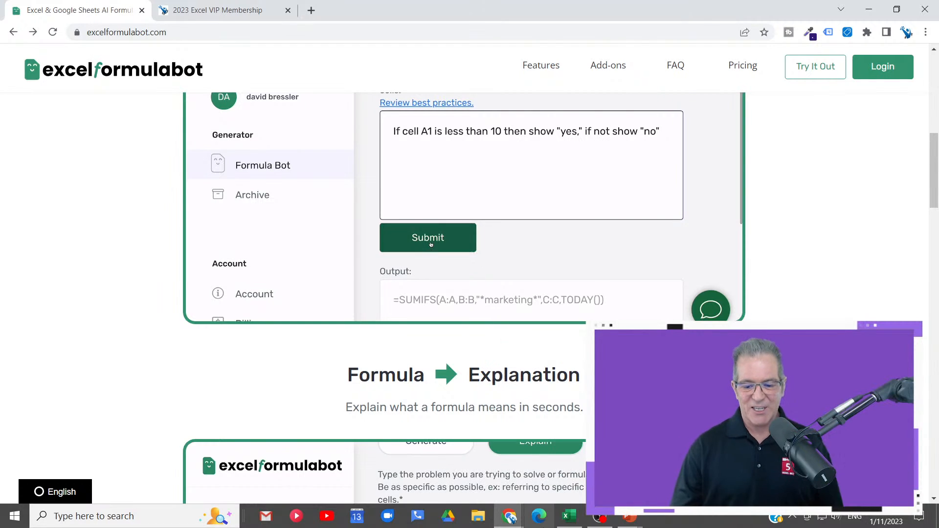
left_click(430, 244)
scroll(430, 244, "down", 1)
Switch to the EXCEL_FORMULABOT.xlsx workbook in Excel and inspect the Total formula in cell E3 of the FORMULAS sheet
key("alt+Tab")
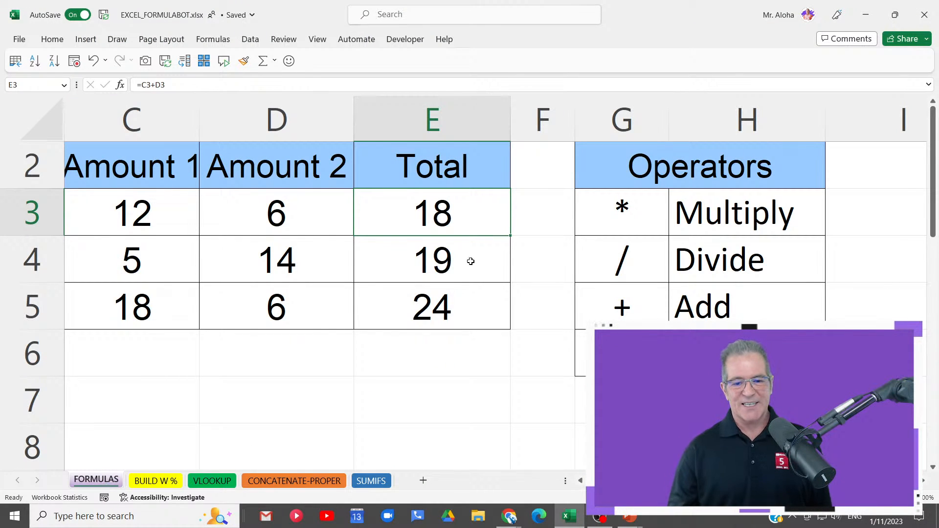
double_click(473, 219)
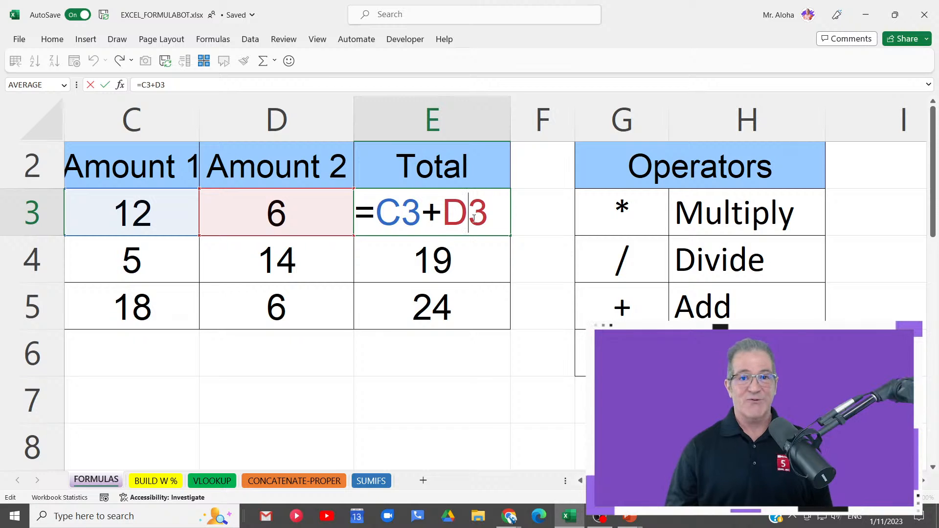
key("ctrl+Return")
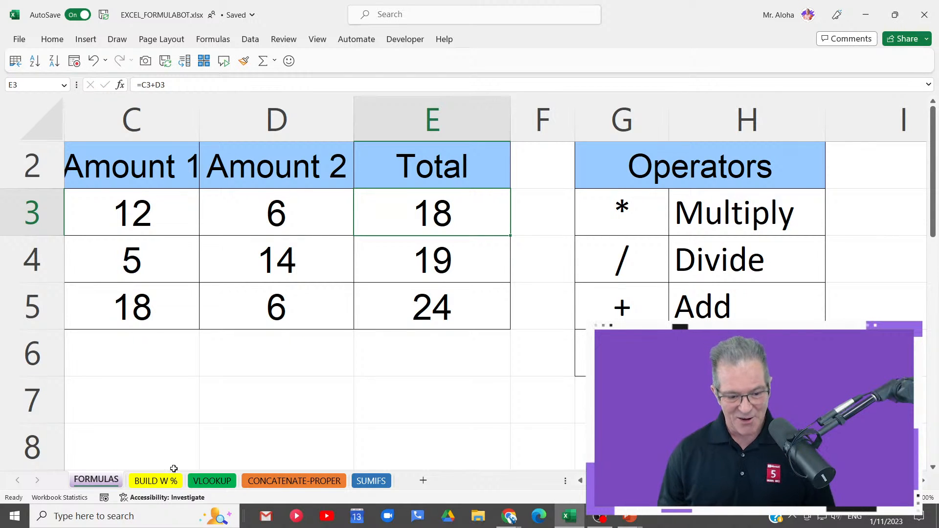
Open the BUILD W % sheet and examine its two commission rates, the Commission column and the sample formulas beside the table
left_click(155, 481)
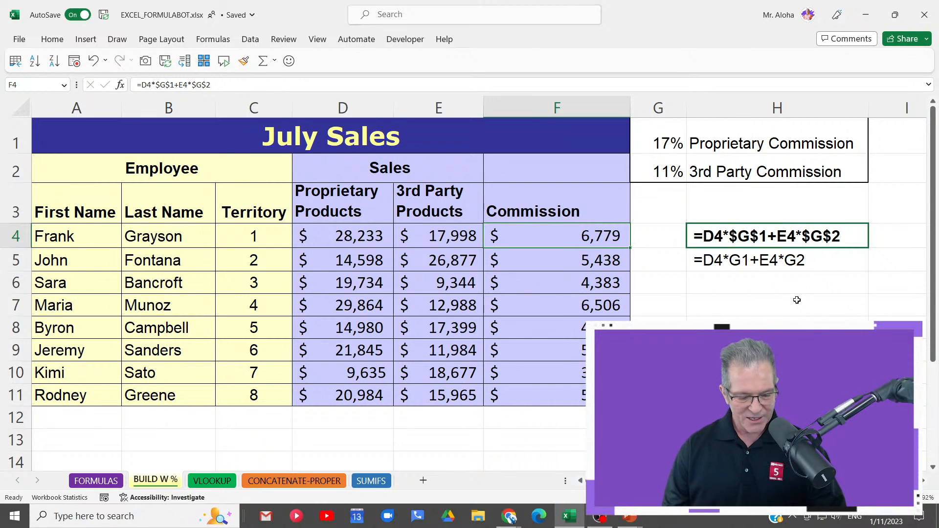
mouse_move(682, 209)
left_mouse_down()
mouse_move(697, 266)
mouse_move(884, 288)
left_mouse_up()
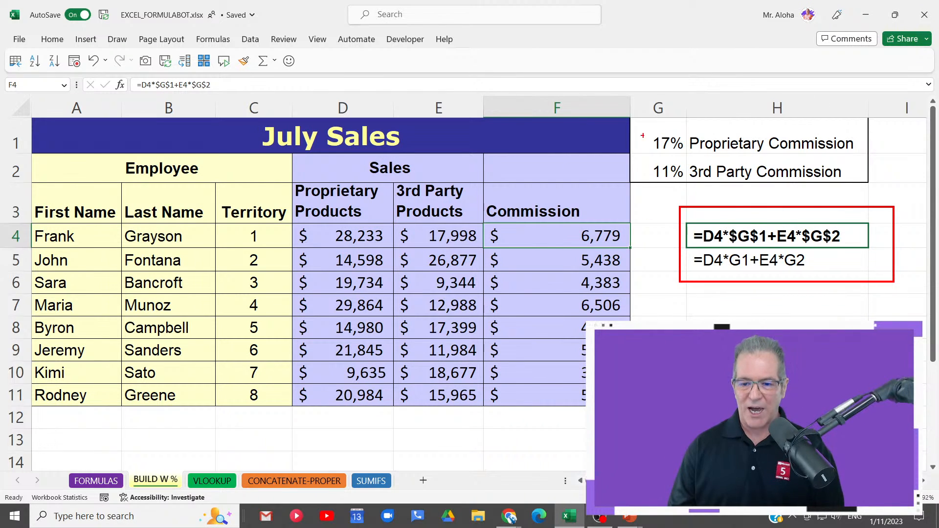
left_click_drag(647, 144, 557, 161)
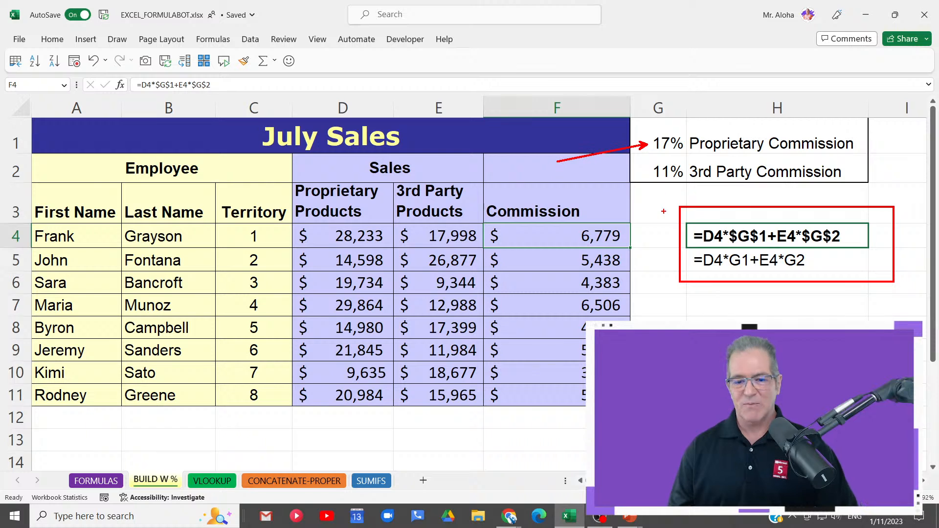
left_click_drag(655, 182, 661, 242)
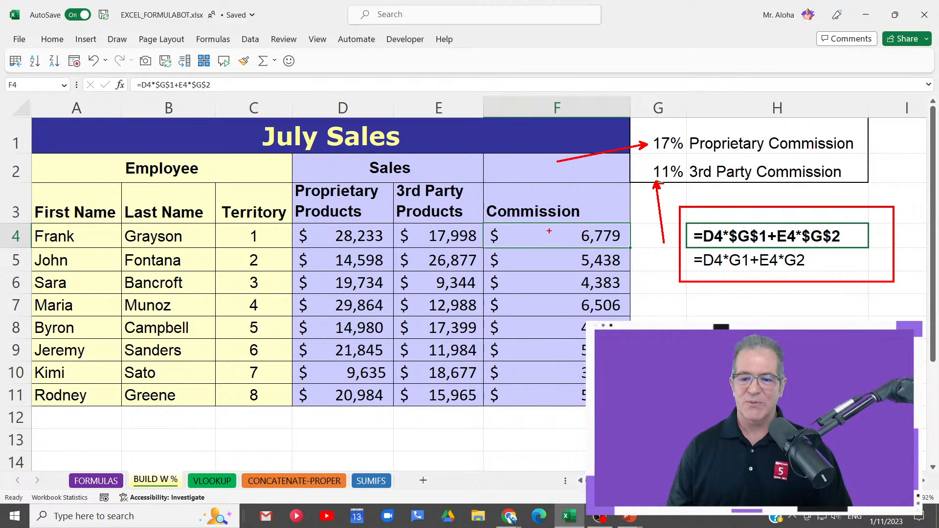
left_click_drag(471, 192, 649, 268)
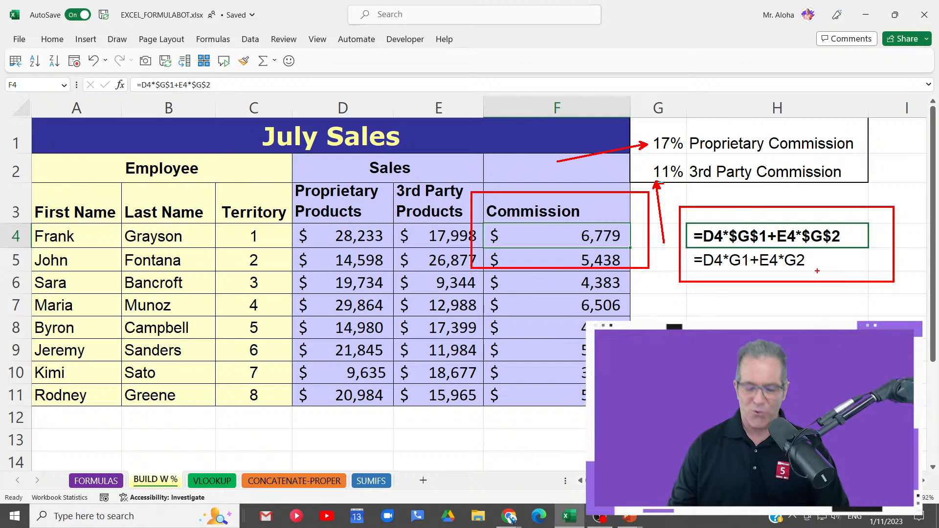
key("Escape")
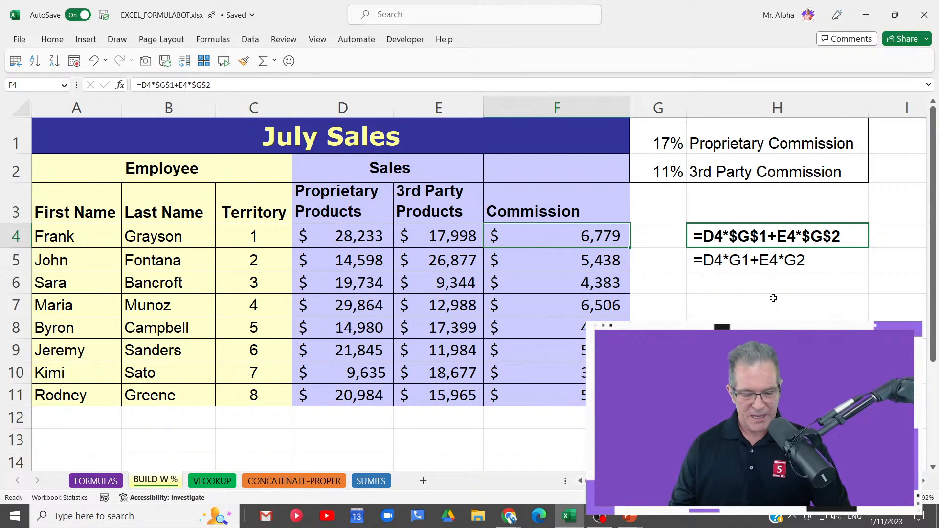
Compare the relative and absolute versions of the commission formula and review the headings and data of the sales and commission columns
left_click_drag(685, 253, 844, 279)
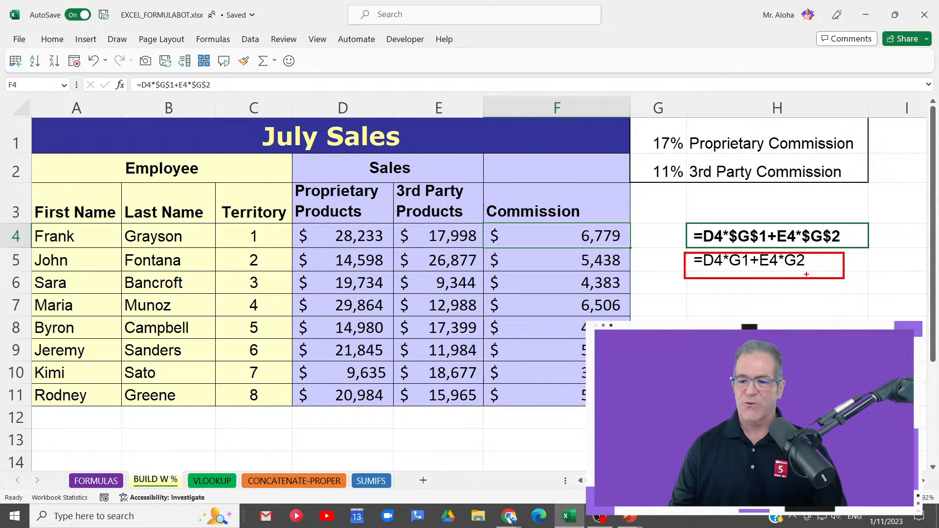
left_click_drag(746, 179, 747, 226)
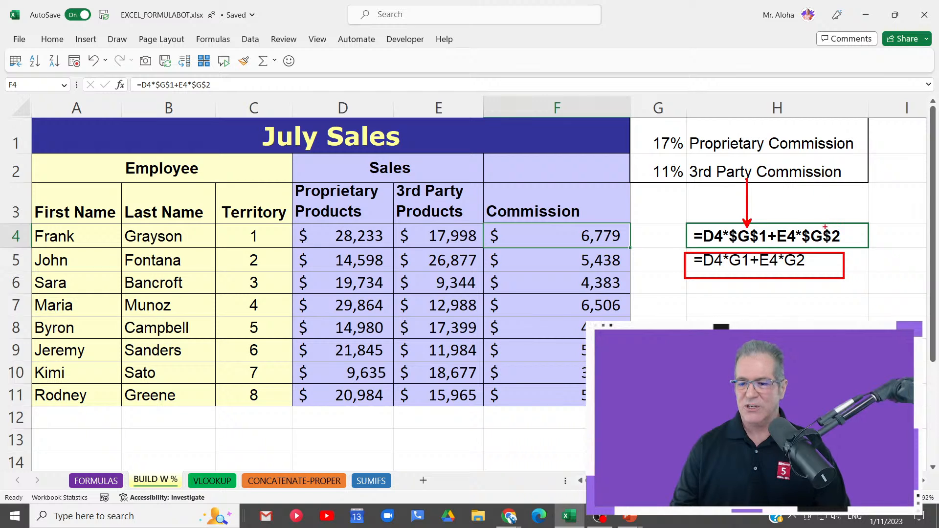
left_click_drag(823, 205, 824, 227)
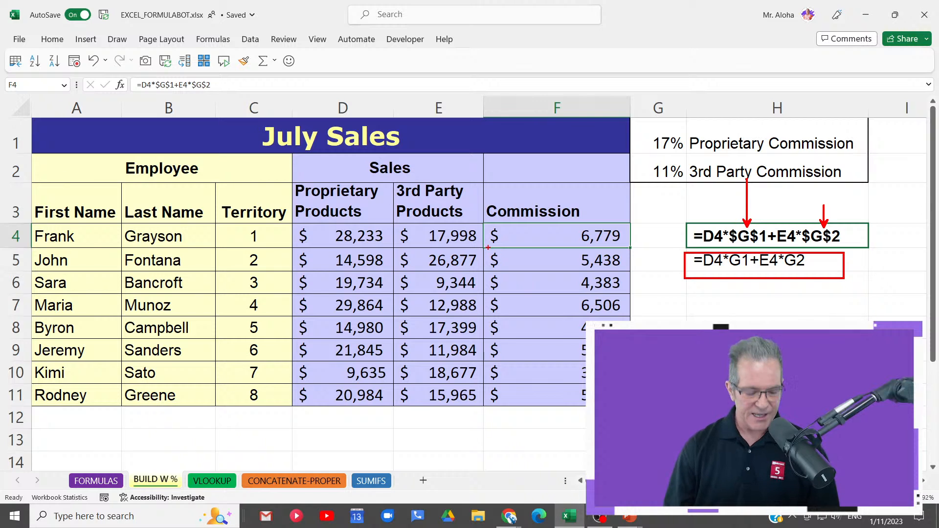
mouse_move(293, 156)
left_mouse_down()
mouse_move(318, 204)
mouse_move(606, 225)
mouse_move(626, 218)
left_mouse_up()
left_click_drag(529, 178, 577, 149)
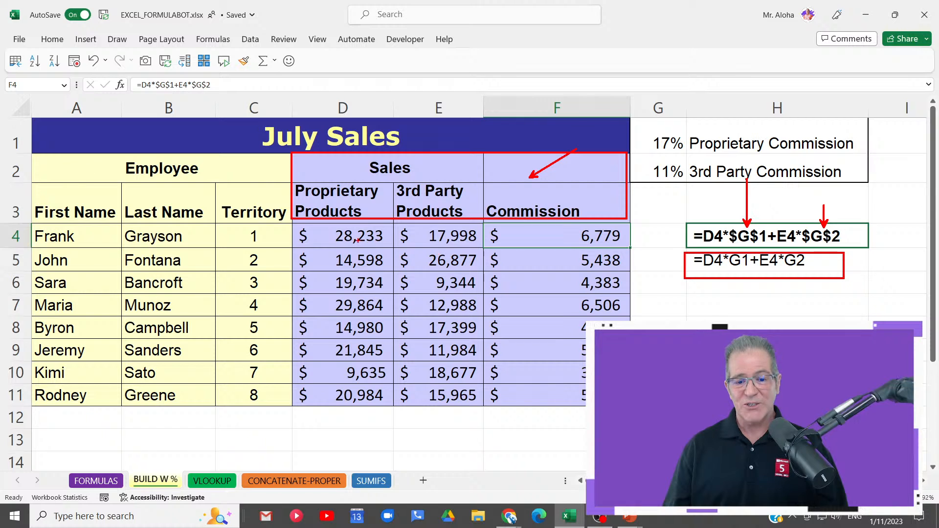
mouse_move(304, 224)
left_mouse_down()
mouse_move(630, 380)
mouse_move(630, 415)
left_mouse_up()
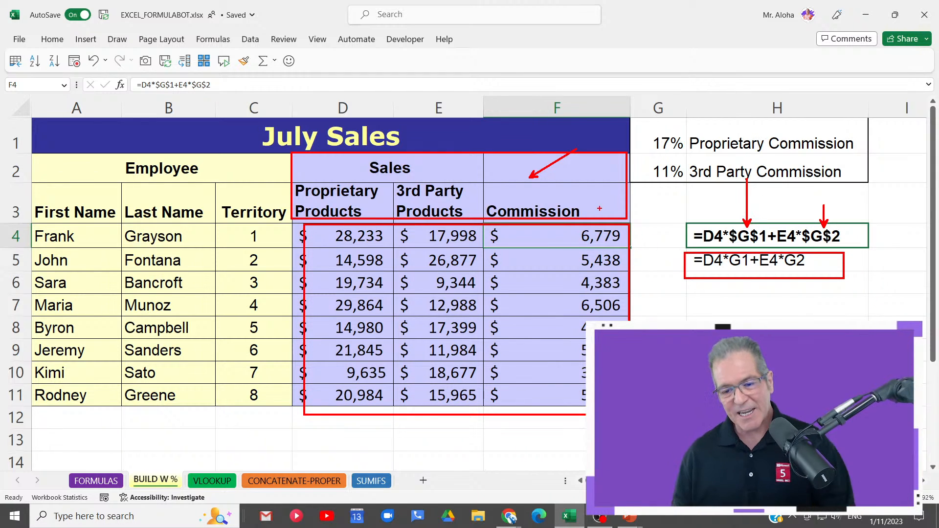
left_click_drag(592, 200, 651, 195)
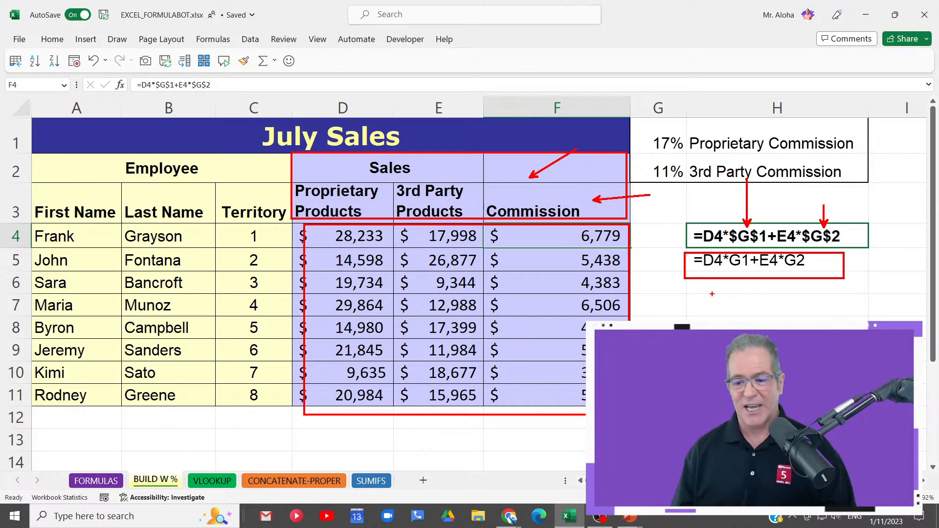
key("Escape")
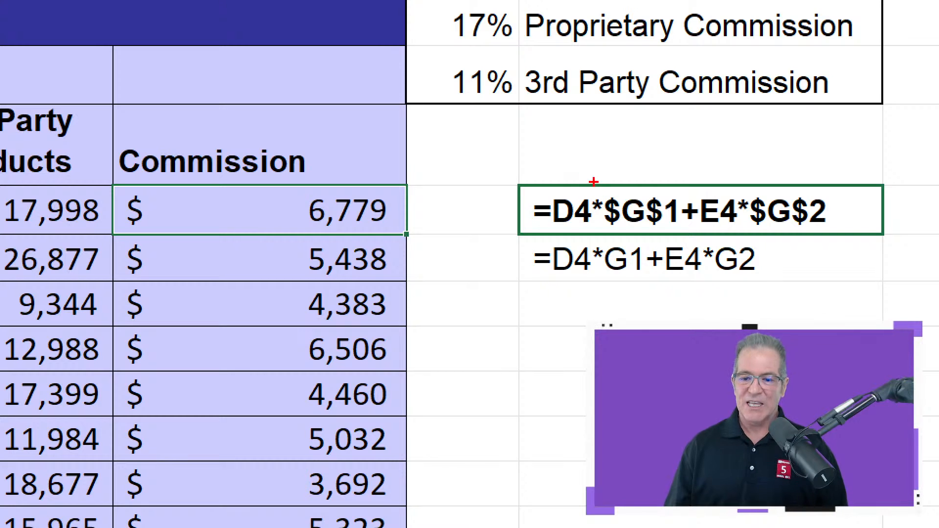
Examine the absolute reference $G$1 in the commission formula and the Commission cells filled down to row 11
left_click_drag(724, 222, 768, 248)
left_click_drag(681, 236, 686, 237)
left_click_drag(665, 186, 748, 120)
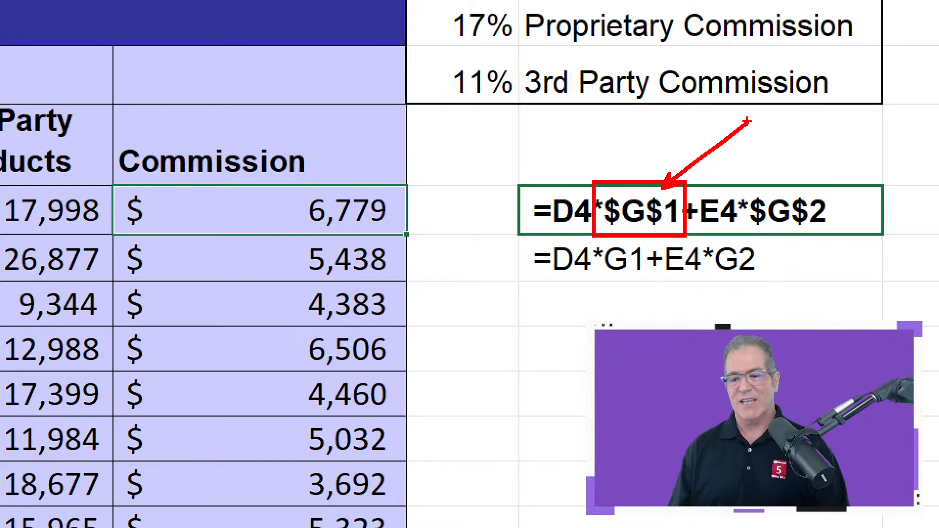
key("Escape")
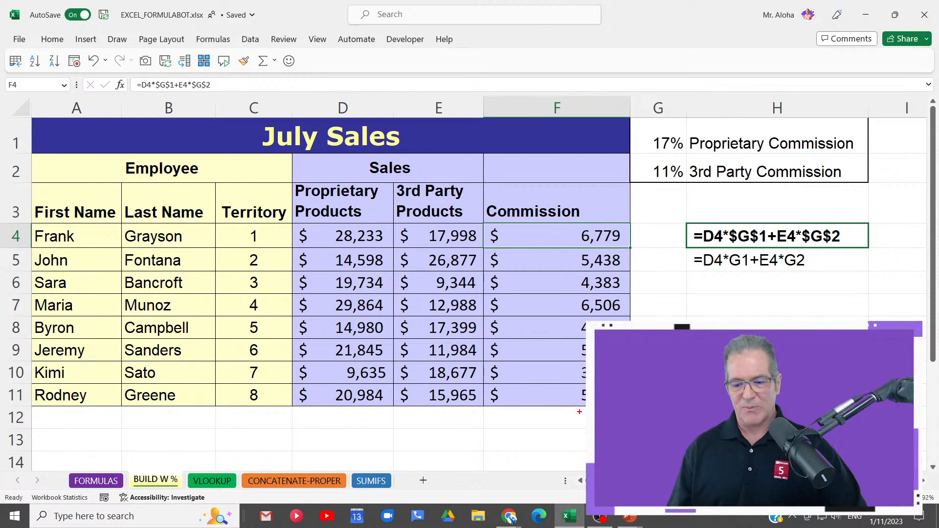
left_click_drag(581, 404, 581, 260)
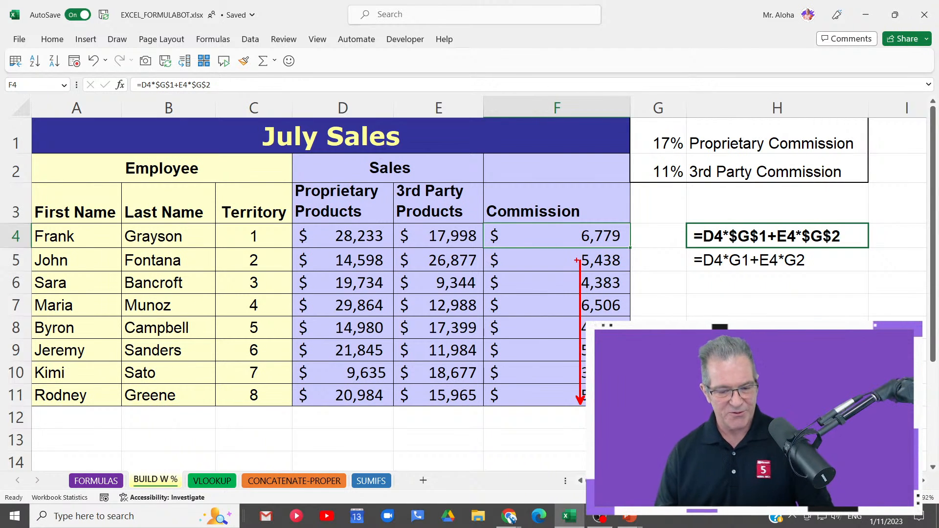
key("Escape")
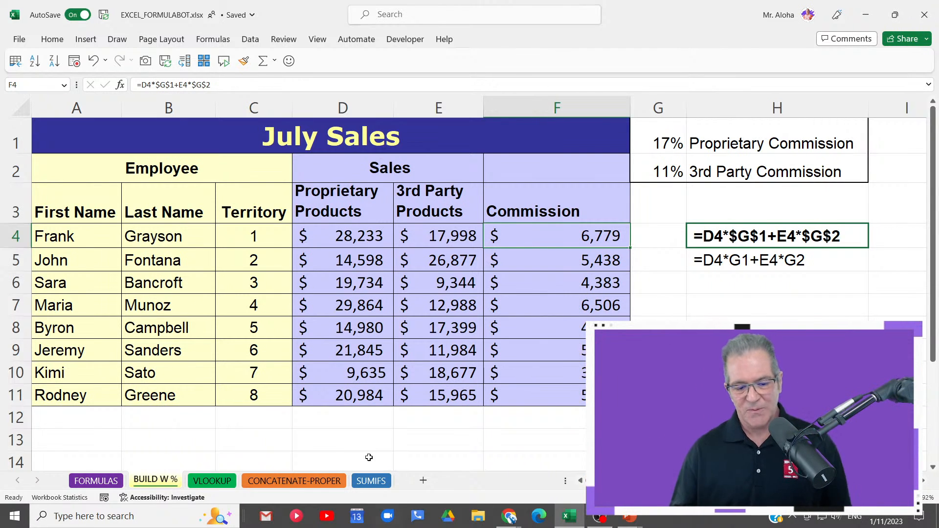
Open the VLOOKUP sheet and examine the employee ID in A2, the name result in B2 and the VLOOKUP formula in E2
left_click(222, 482)
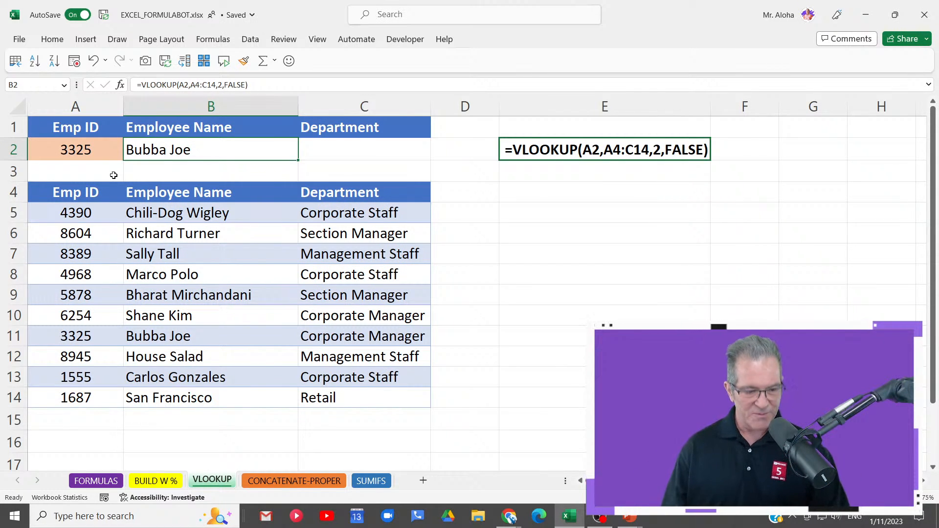
key("ctrl+1")
left_click(103, 150)
left_click_drag(104, 109, 224, 187)
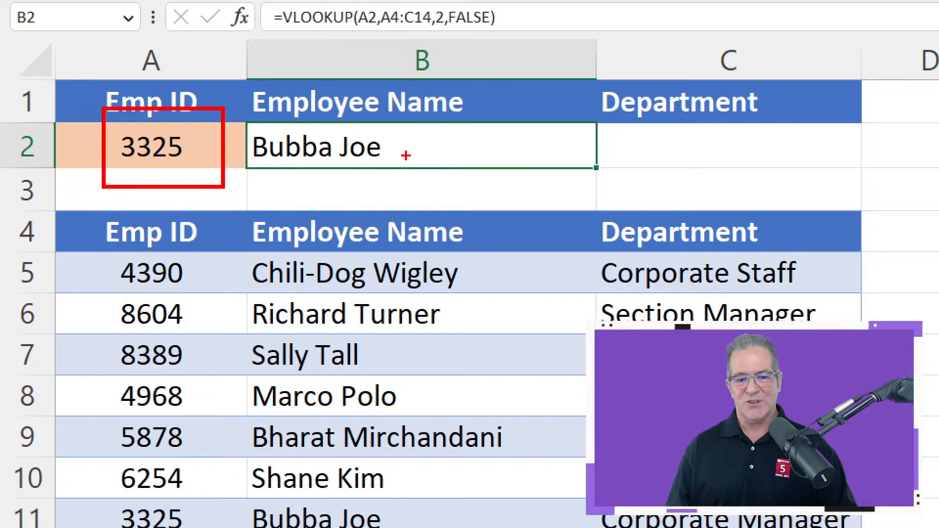
left_click_drag(418, 147, 537, 147)
left_click_drag(171, 169, 214, 268)
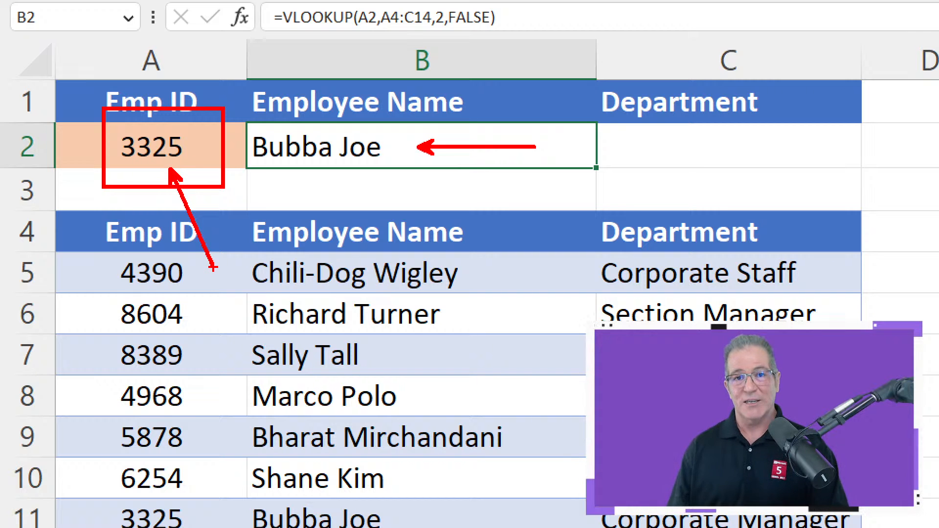
key("Escape")
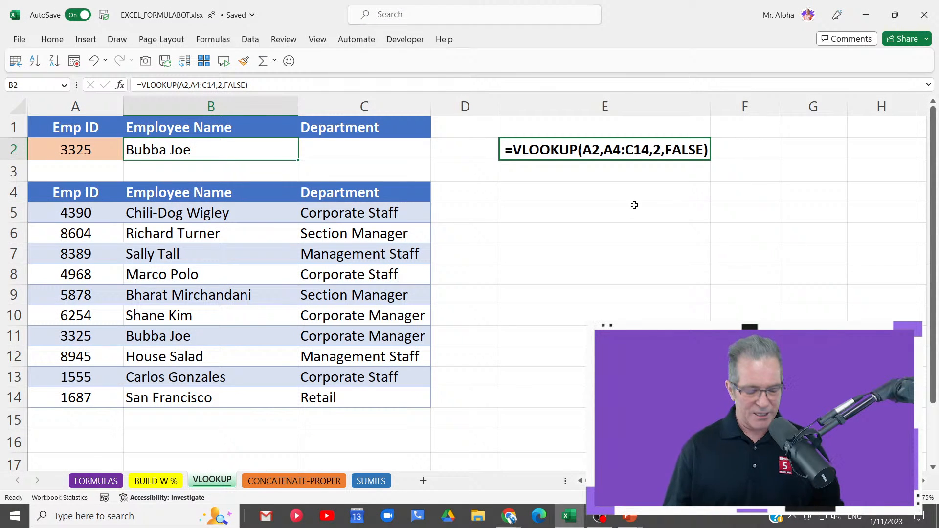
key("ctrl+1")
left_click_drag(489, 123, 771, 185)
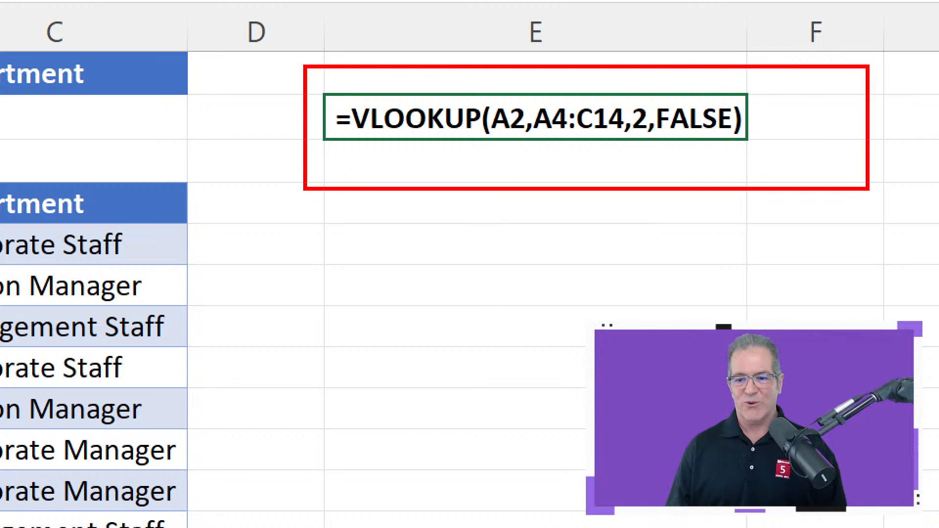
key("Escape")
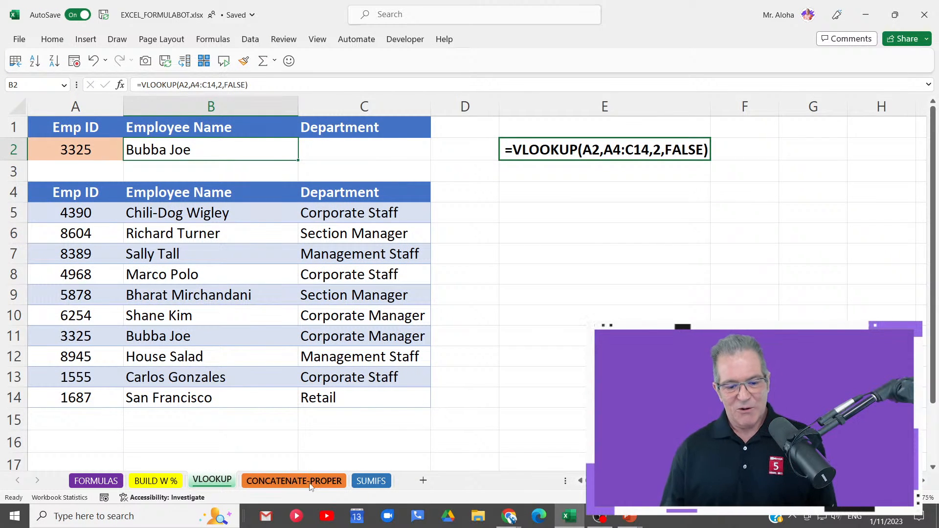
Open the CONCATENATE-PROPER sheet and examine the name parts in row 2 and the PROPER and TEXTJOIN functions of the sample formula
left_click(294, 481)
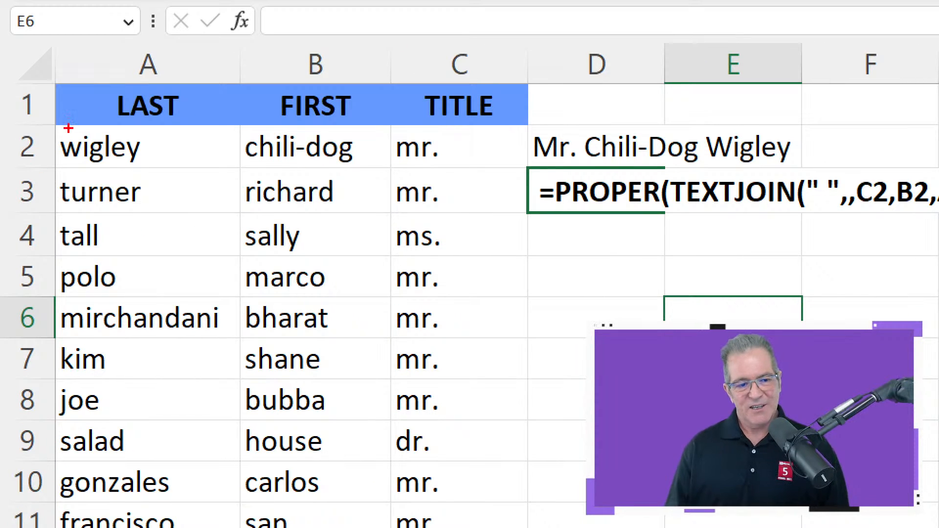
mouse_move(47, 111)
left_mouse_down()
mouse_move(555, 201)
mouse_move(432, 173)
mouse_move(472, 176)
left_mouse_up()
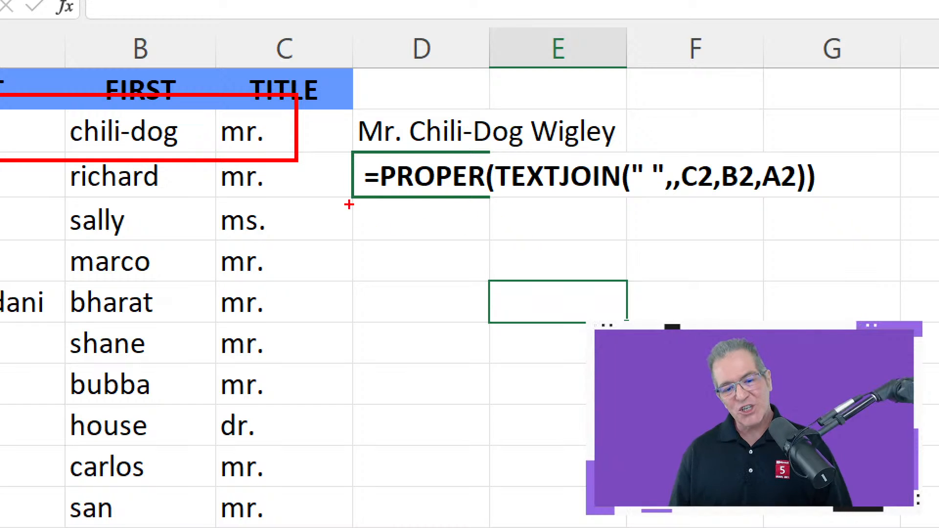
left_click_drag(462, 205, 420, 325)
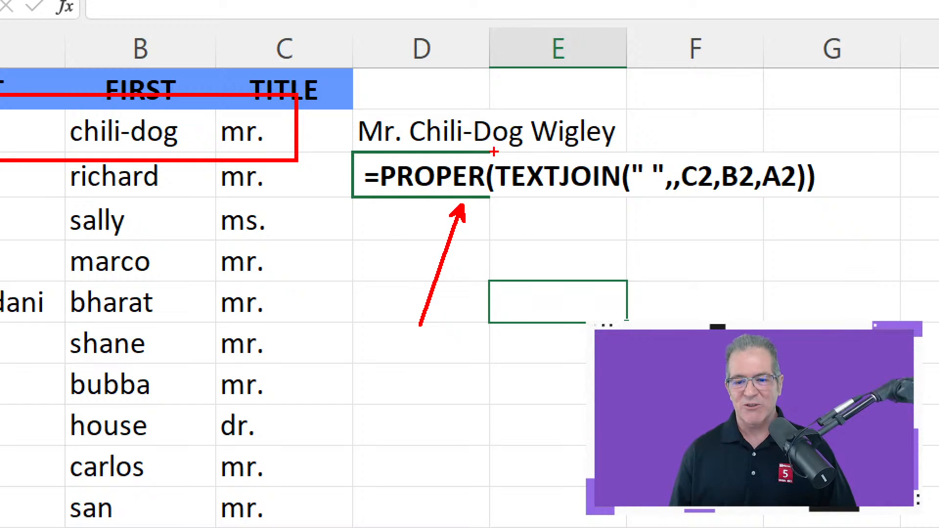
left_click_drag(493, 150, 629, 215)
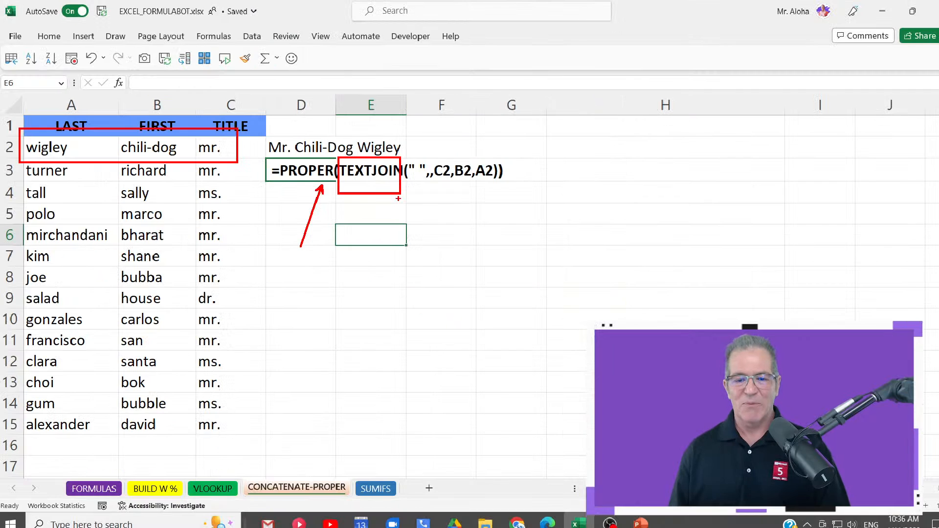
Show the formula in D2, compare its C2, B2 and A2 joins with the TEXTJOIN version below, and close the cell unedited
double_click(287, 148)
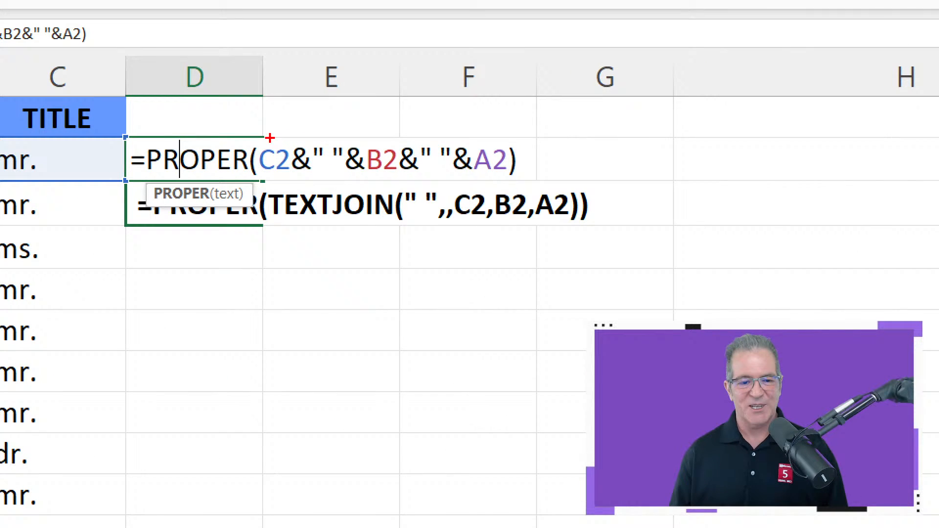
mouse_move(318, 125)
left_mouse_down()
mouse_move(351, 158)
mouse_move(484, 158)
left_mouse_up()
left_click_drag(564, 178, 566, 178)
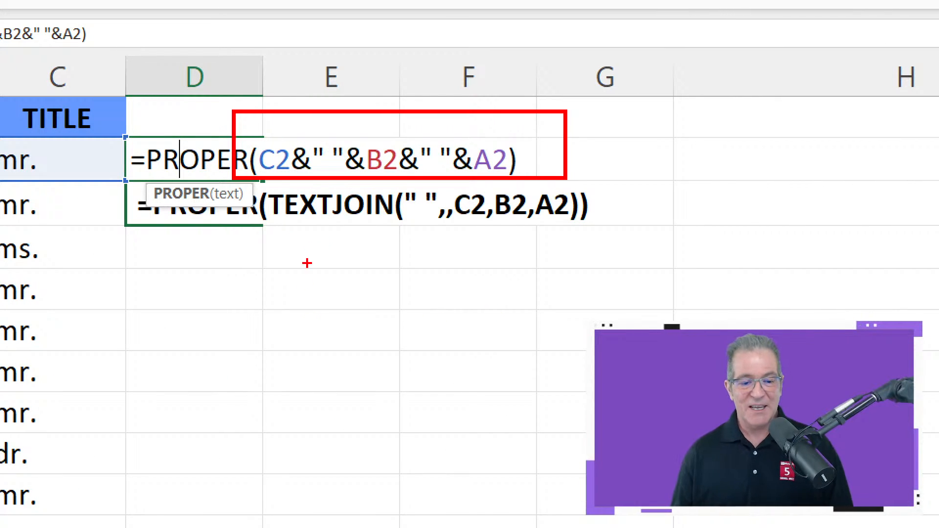
left_click_drag(325, 239, 327, 307)
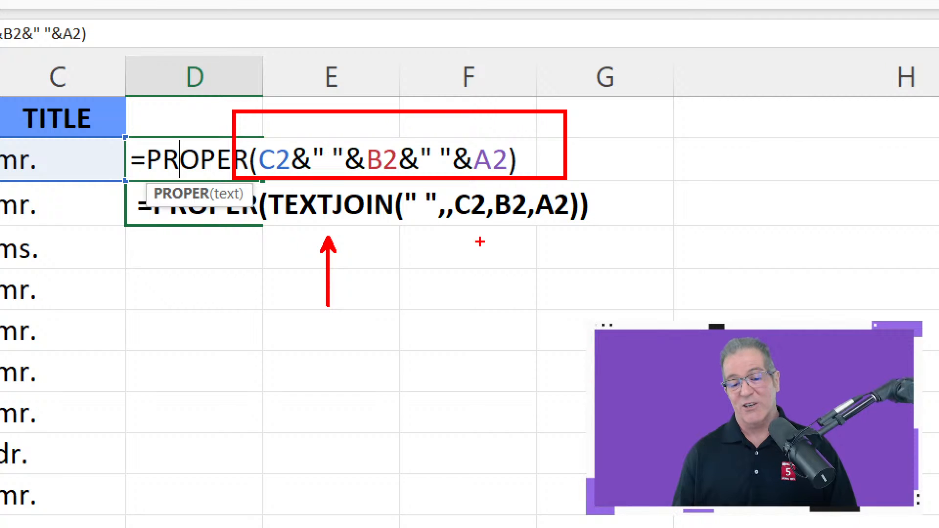
left_click_drag(196, 225, 200, 294)
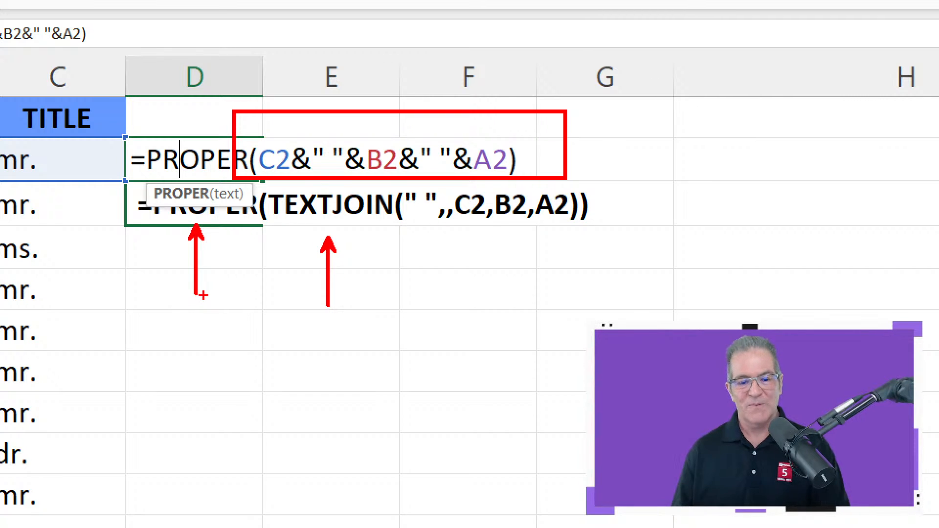
key("Escape")
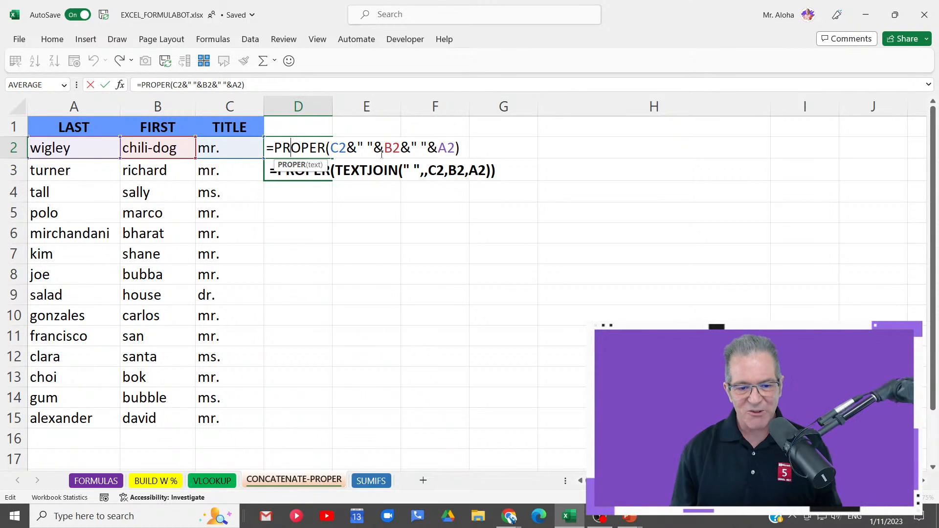
key("Return")
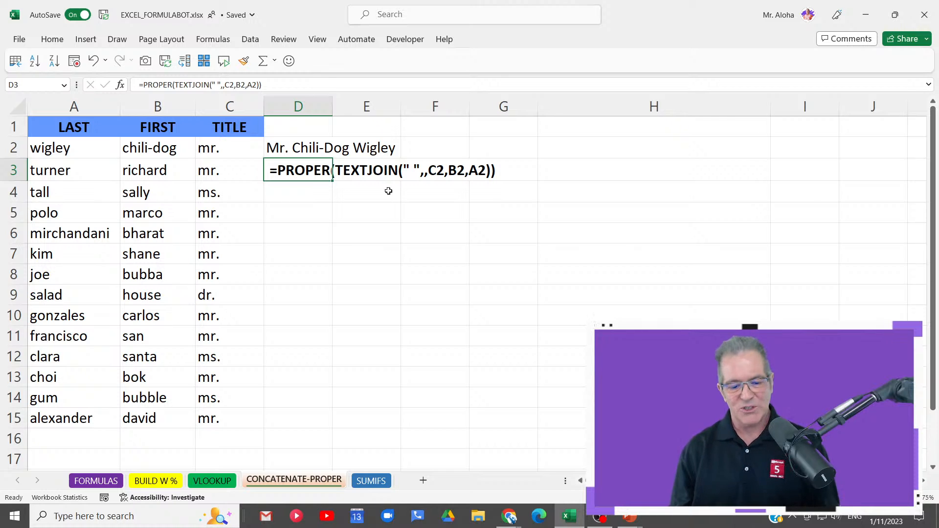
Open the SUMIFS sheet and examine the Location and Menu Item criteria and the formula behind the Sales result
left_click(372, 481)
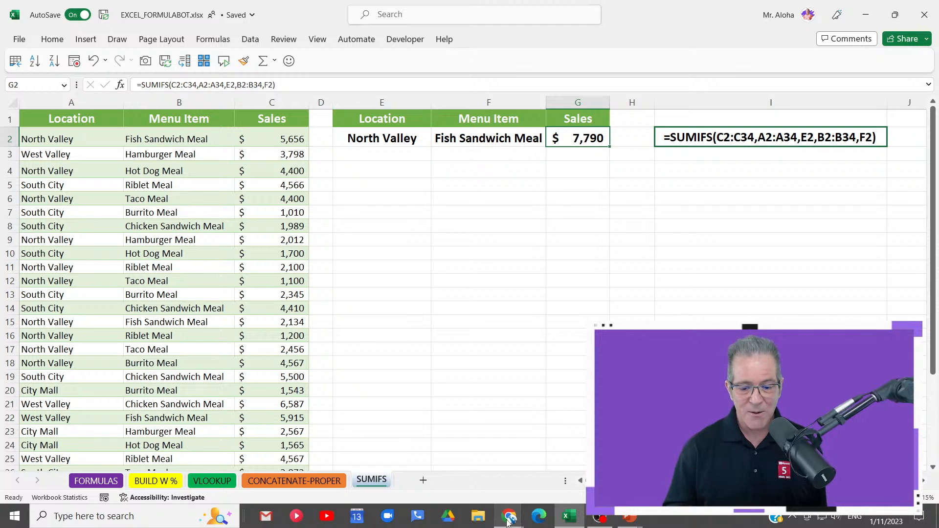
Switch to the Excel Formula Bot website in Chrome and log in to reach the dashboard
mouse_move(508, 522)
left_click(496, 491)
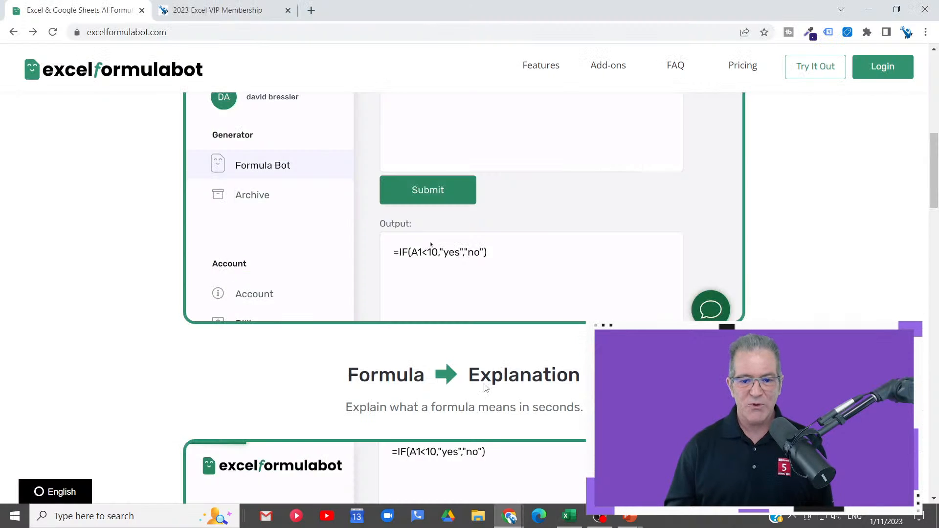
scroll(486, 388, "up", 10)
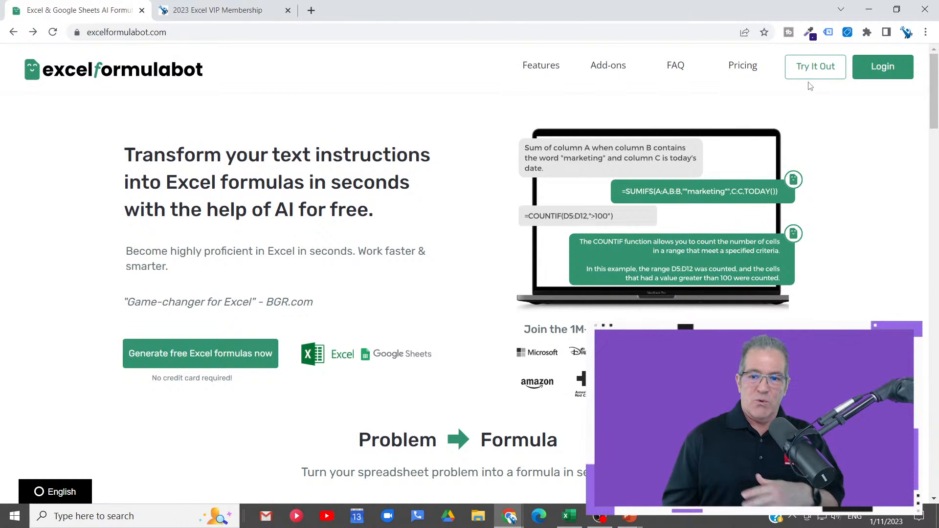
left_click(899, 72)
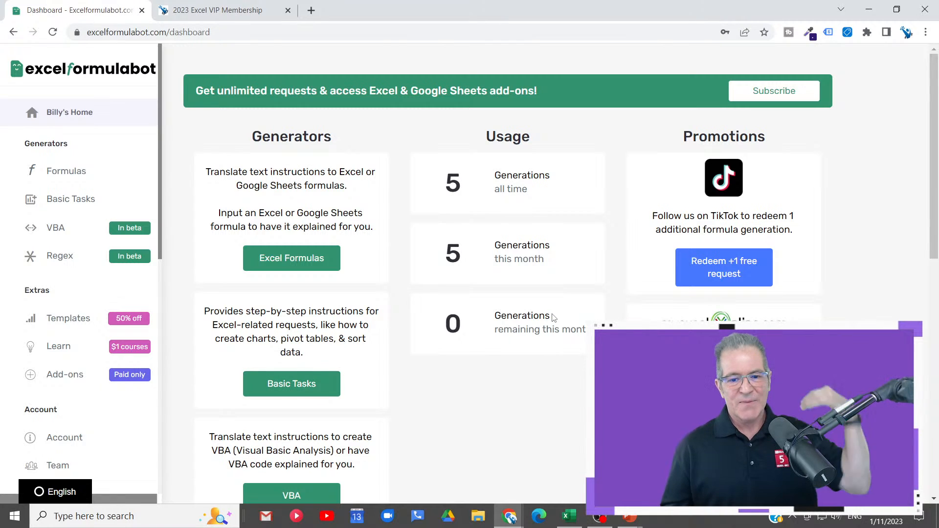
Review the dashboard's generators, usage counts and Past Requests list
scroll(552, 319, "down", 1)
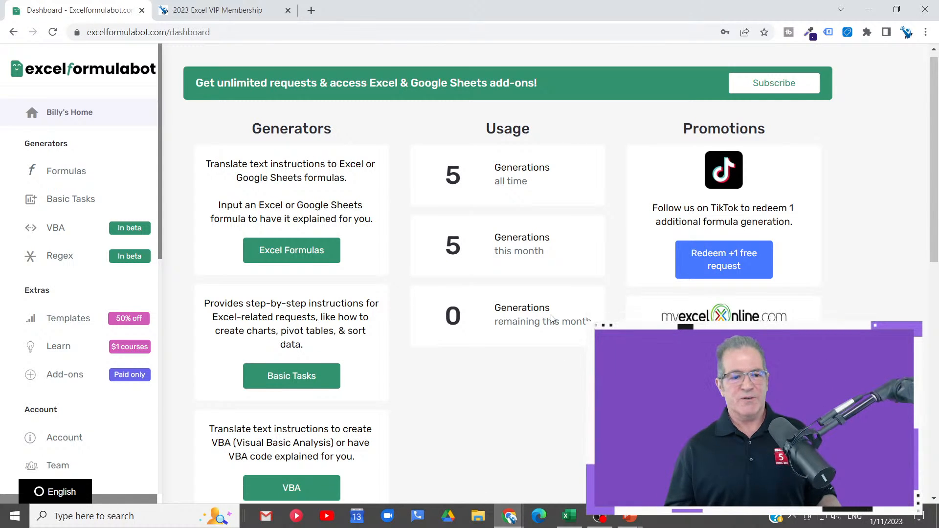
scroll(272, 283, "up", 1)
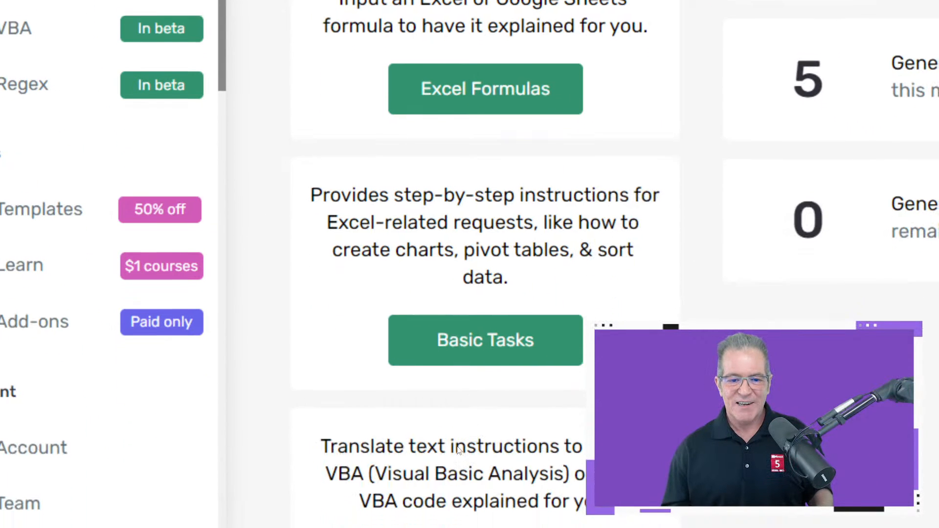
scroll(444, 422, "down", 5)
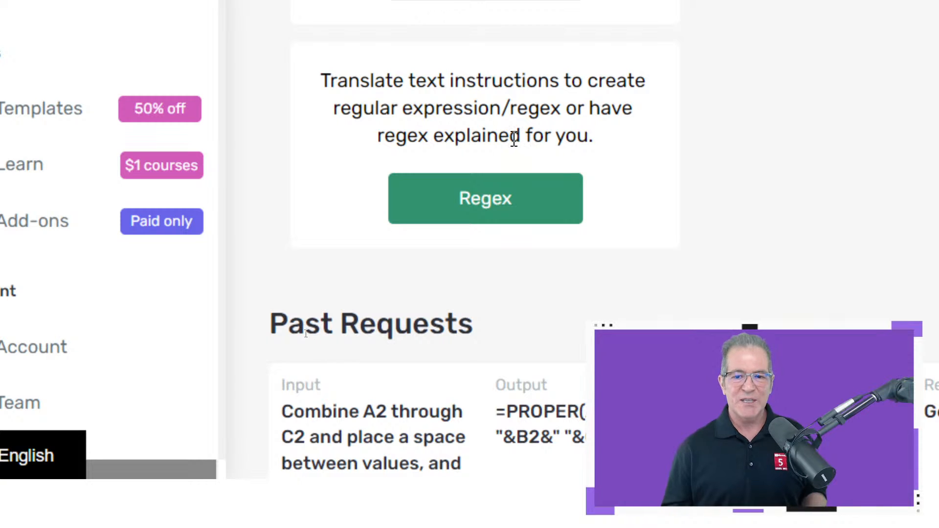
scroll(598, 164, "down", 3)
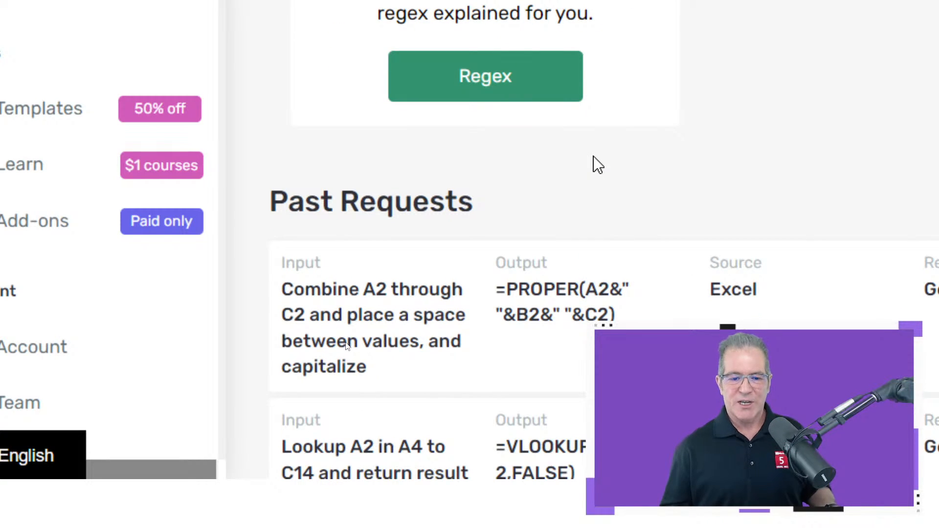
scroll(598, 164, "up", 3)
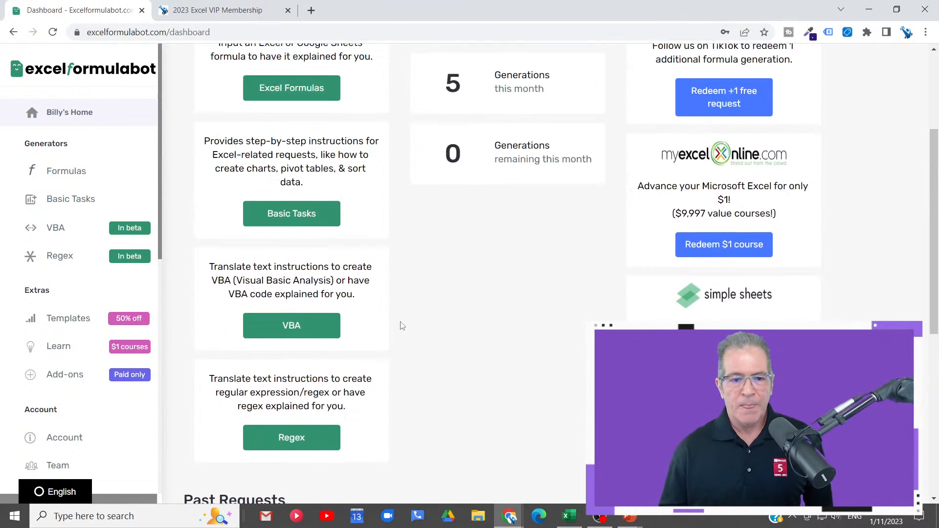
scroll(401, 325, "up", 3)
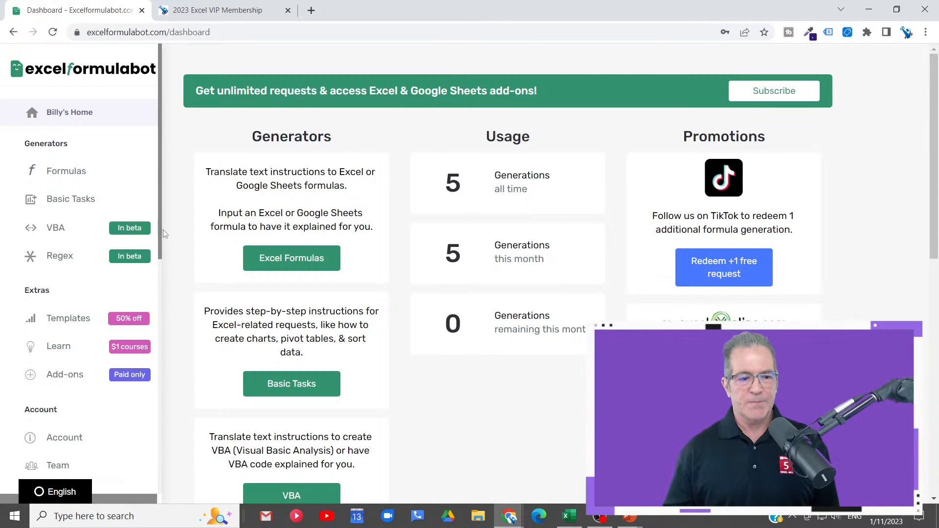
Preview the Formulas generator with the Excel and Explain options selected, and return to the home dashboard
left_click(81, 174)
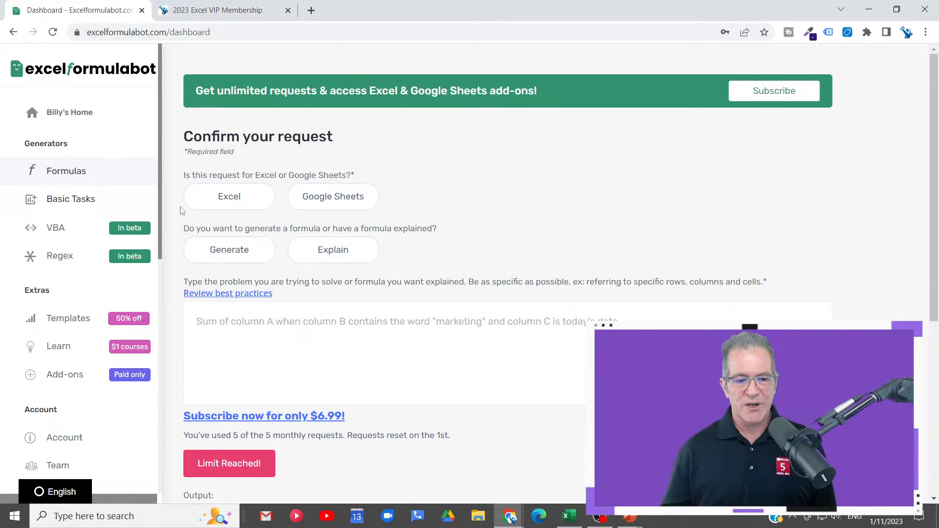
left_click(249, 207)
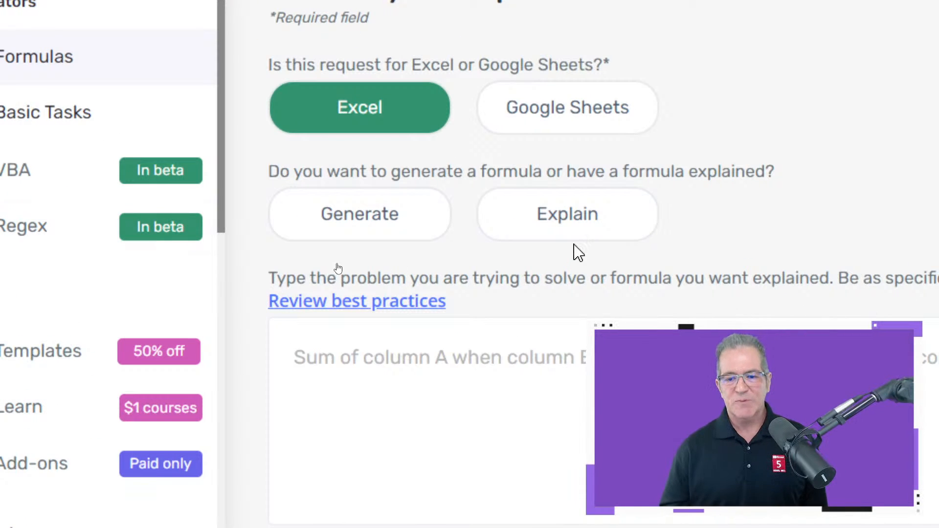
left_click(338, 257)
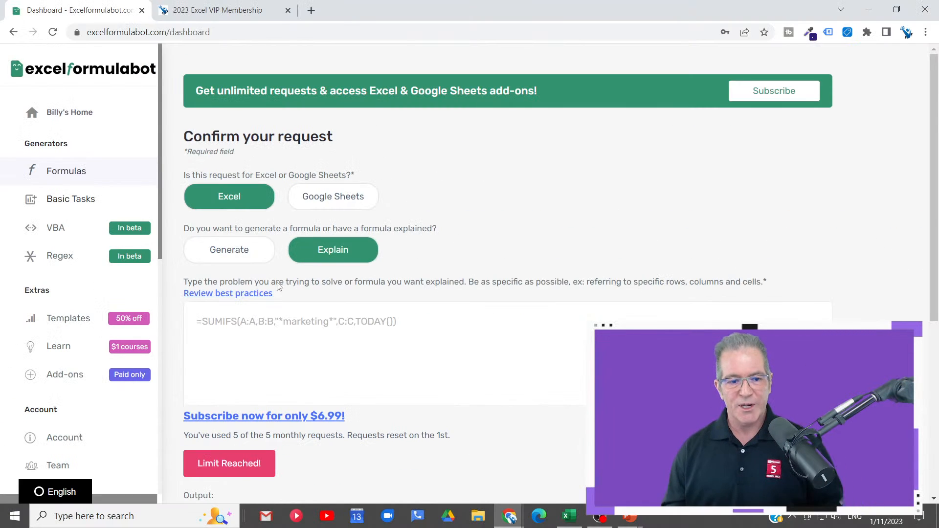
left_click(70, 122)
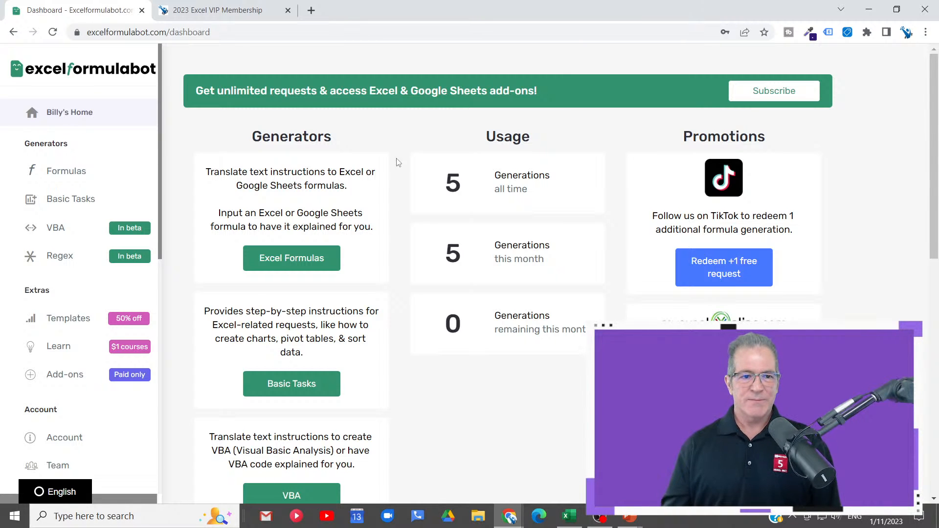
scroll(592, 197, "down", 1)
scroll(566, 217, "up", 1)
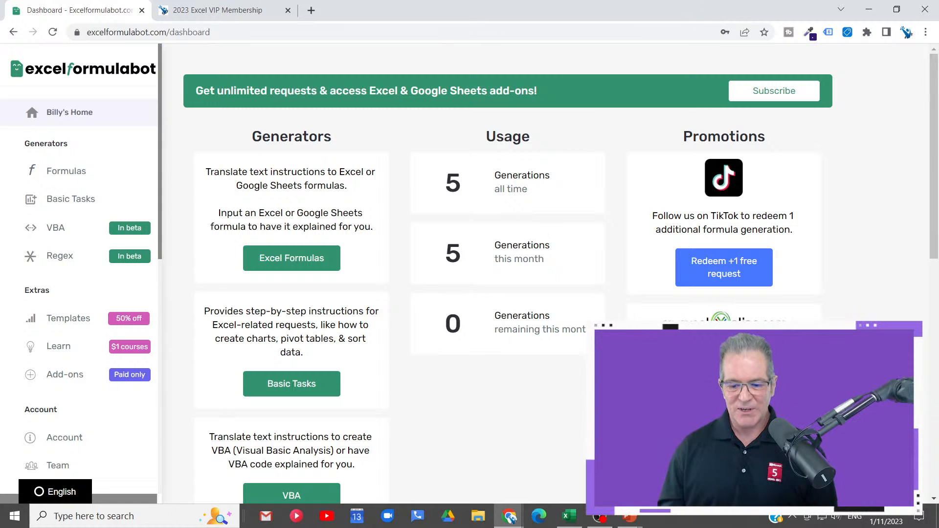
Switch to the 6_Item_List.pptx slides in PowerPoint and examine the O and the E in the E+R=O formula
mouse_move(630, 517)
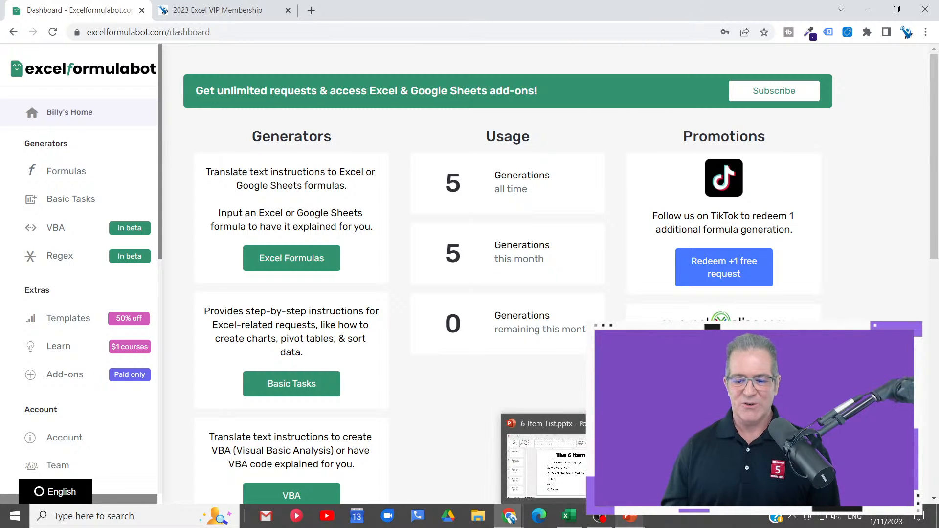
left_click(563, 460)
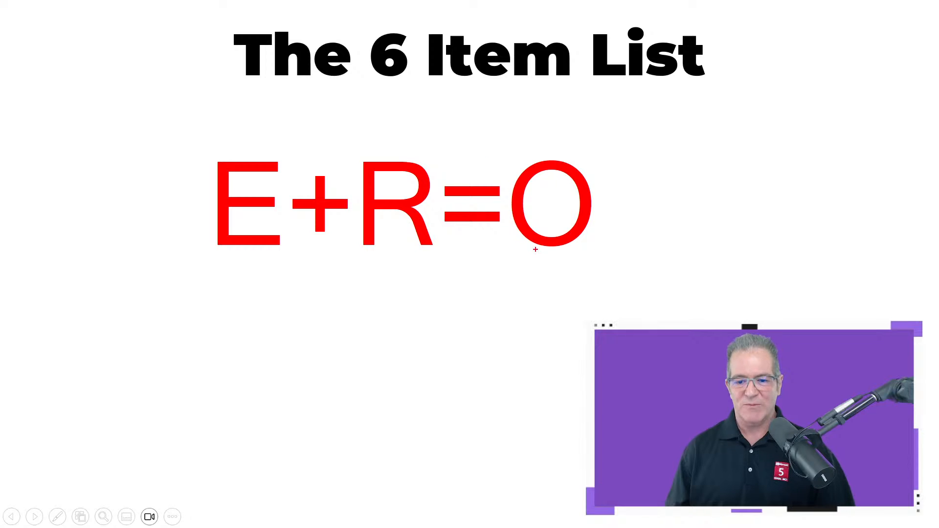
left_click_drag(563, 253, 562, 327)
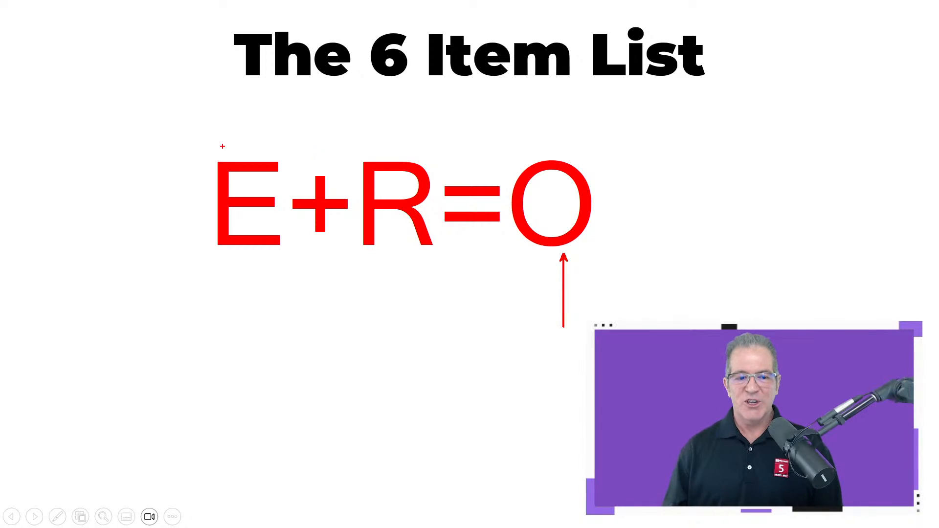
left_click_drag(202, 149, 291, 269)
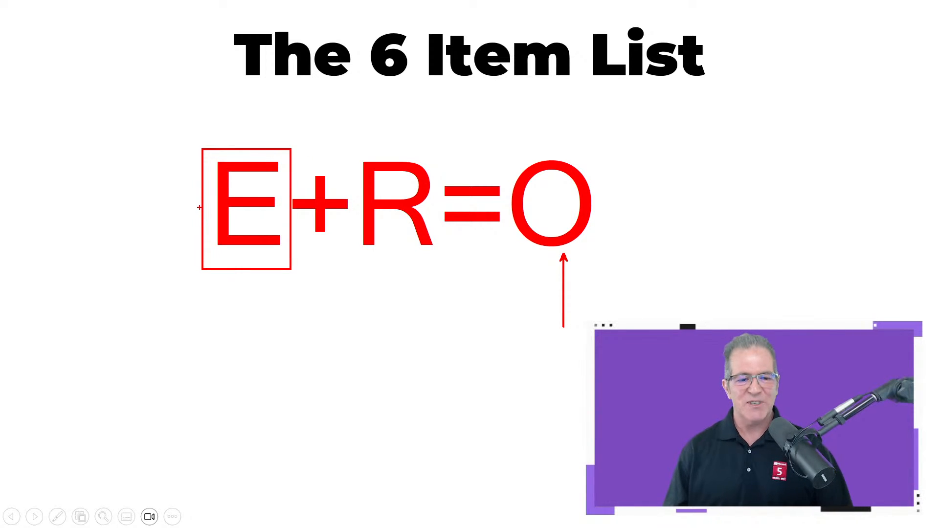
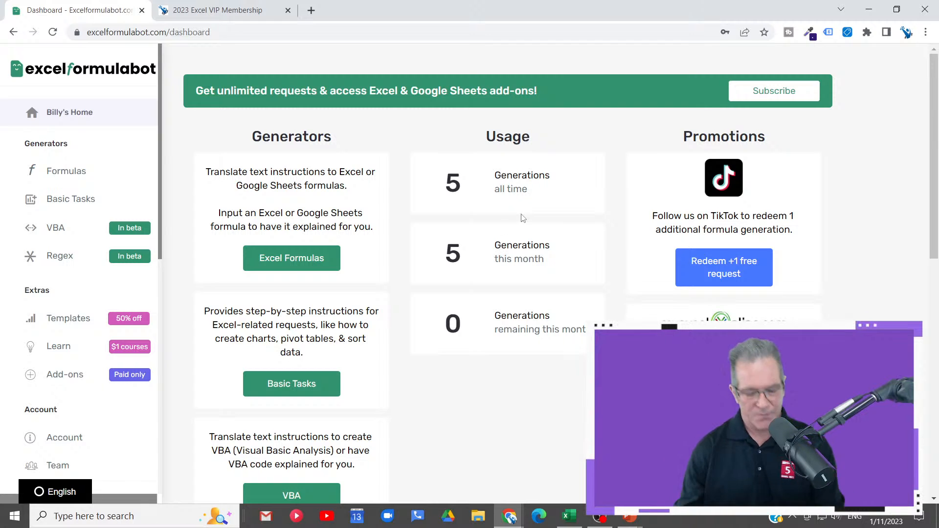
Examine the all-time and this-month generation counts in the dashboard's Usage section
key("ctrl+1")
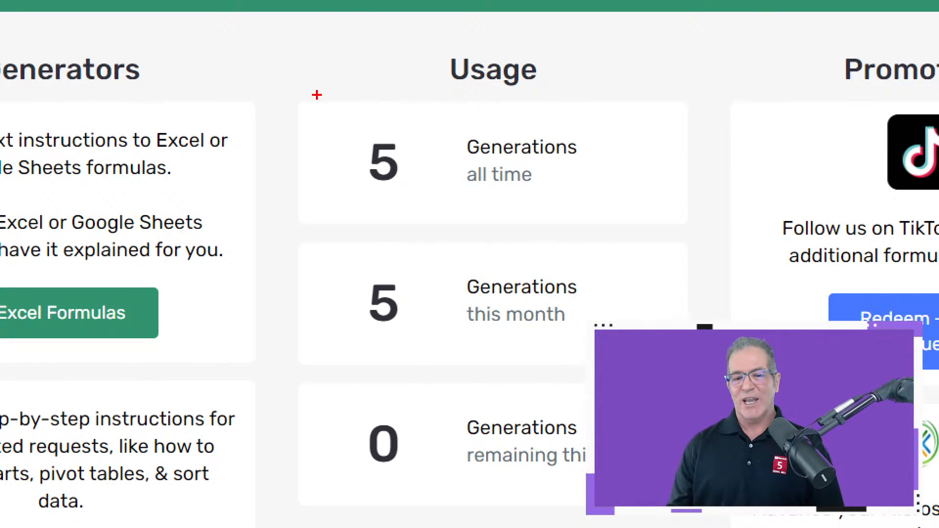
left_click_drag(418, 148, 588, 229)
left_click_drag(654, 253, 675, 232)
left_click_drag(593, 304, 676, 304)
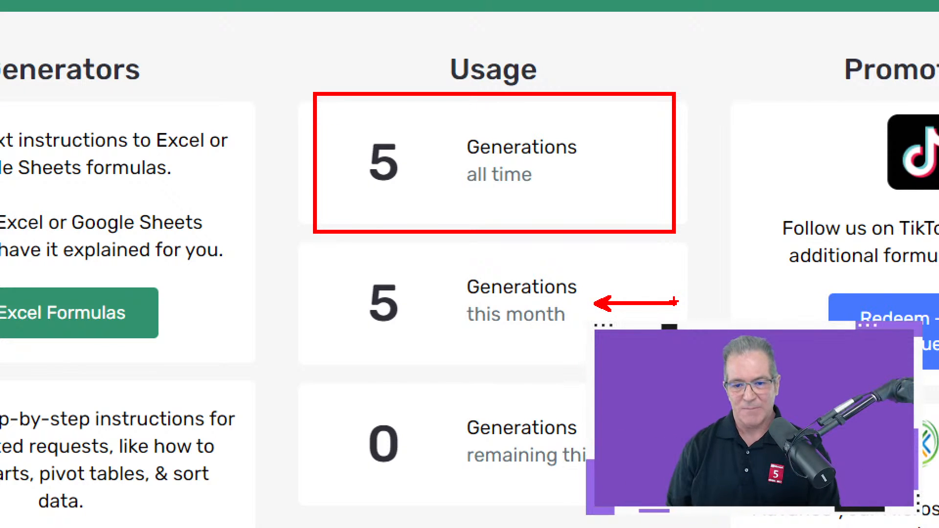
key("Escape")
Examine the "Total of cell c3 and d3" request and the SUMPRODUCT output in the Past Requests list
scroll(483, 304, "down", 8)
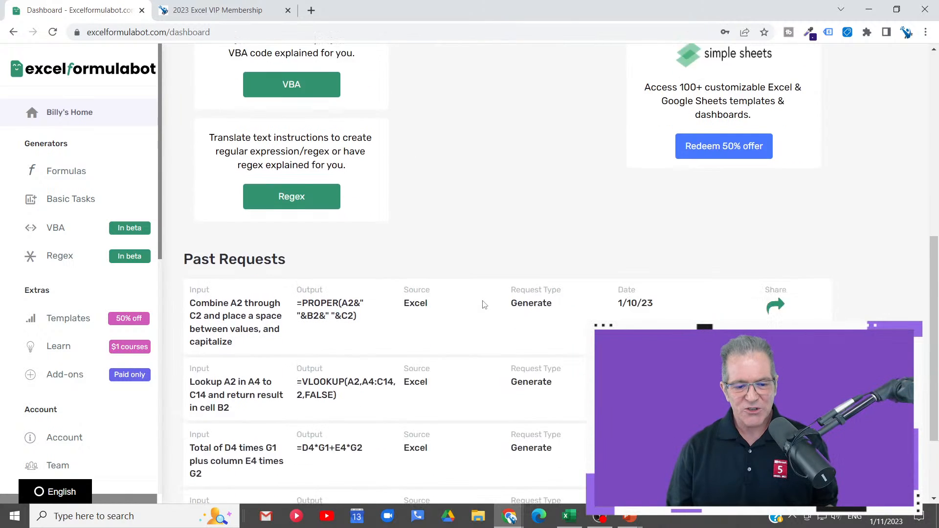
scroll(483, 305, "down", 3)
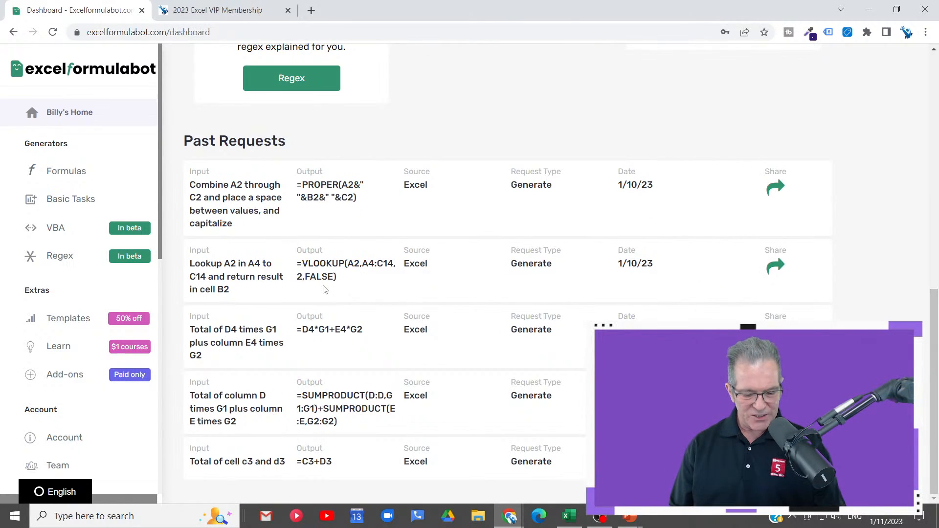
key("ctrl+1")
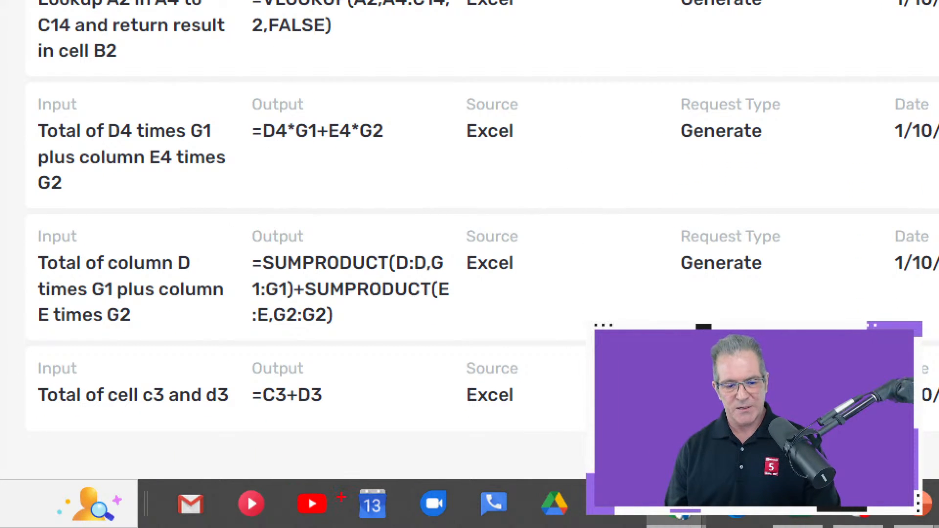
mouse_move(29, 347)
left_mouse_down()
mouse_move(118, 425)
mouse_move(327, 433)
left_mouse_up()
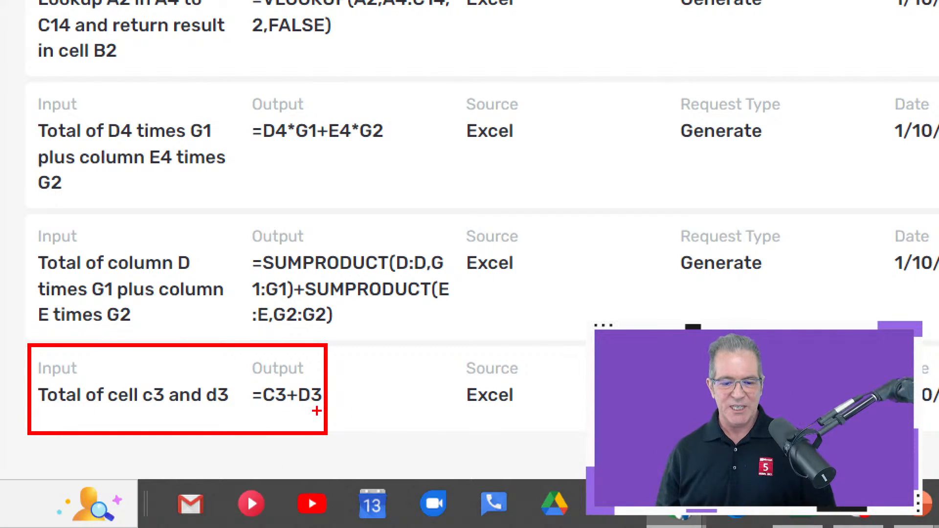
left_click_drag(281, 407, 278, 461)
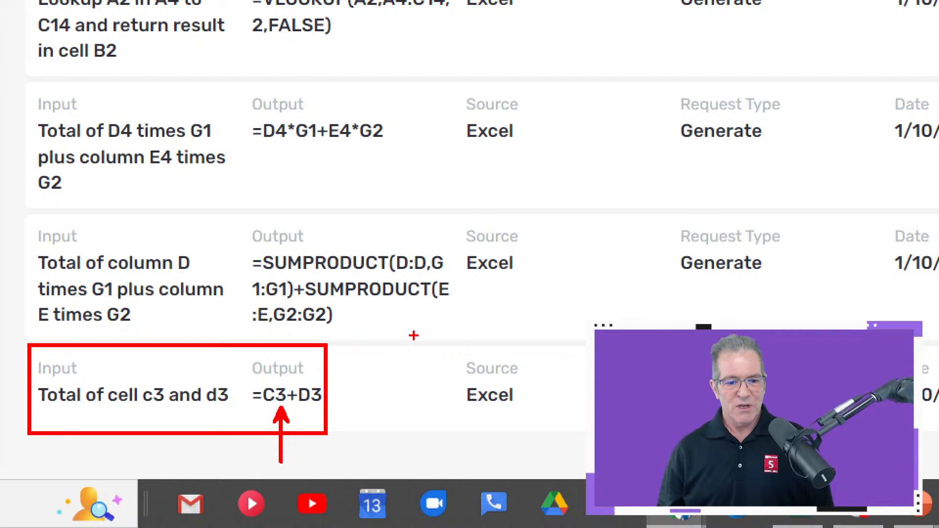
left_click_drag(236, 242, 491, 334)
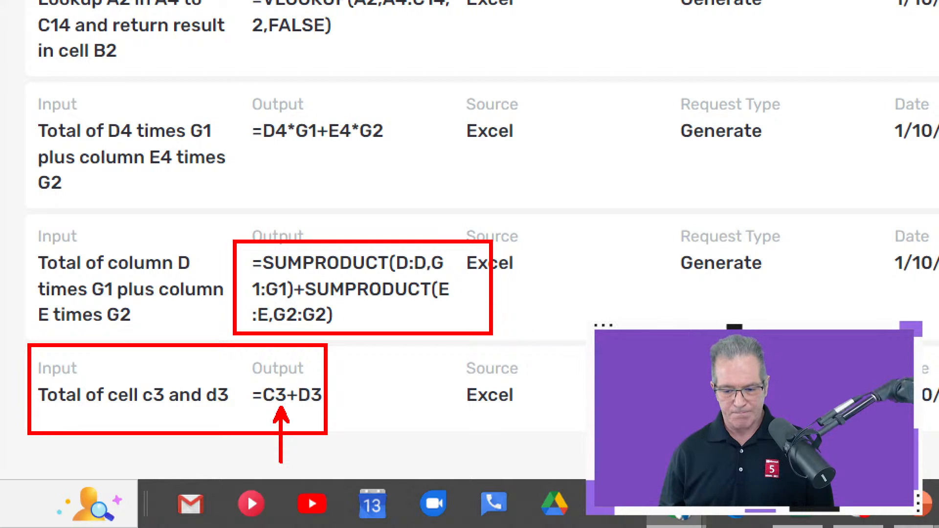
key("Escape")
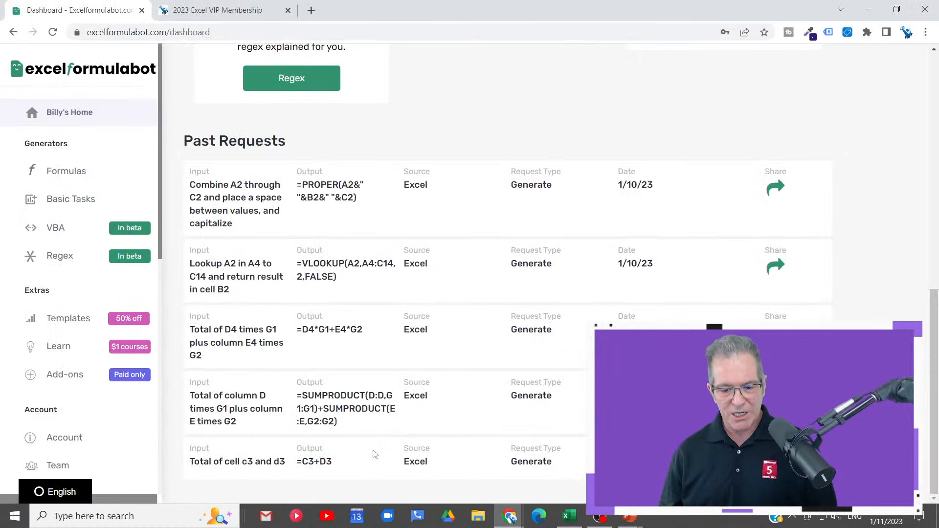
Switch to the BUILD W % sheet in Excel and examine the Sales and Commission headings in D2:F3
left_click(577, 520)
left_click(157, 481)
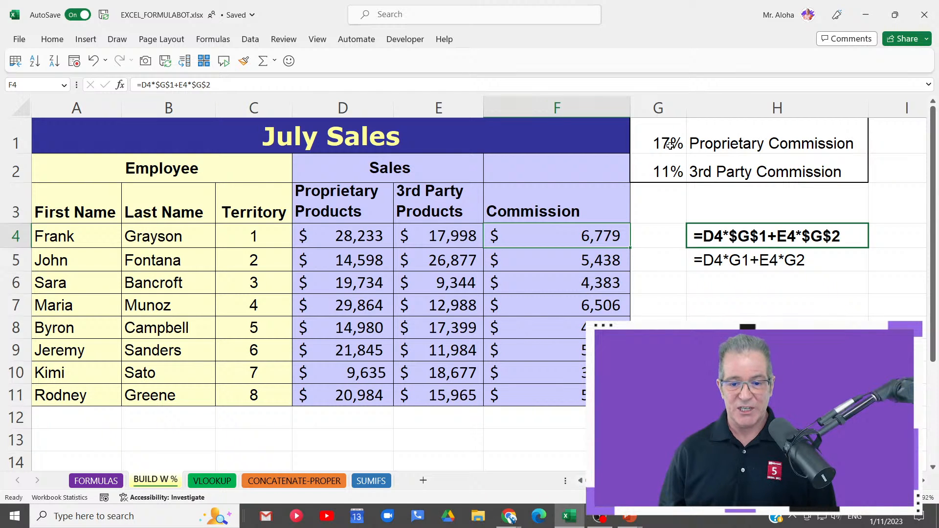
left_click_drag(368, 177, 546, 213)
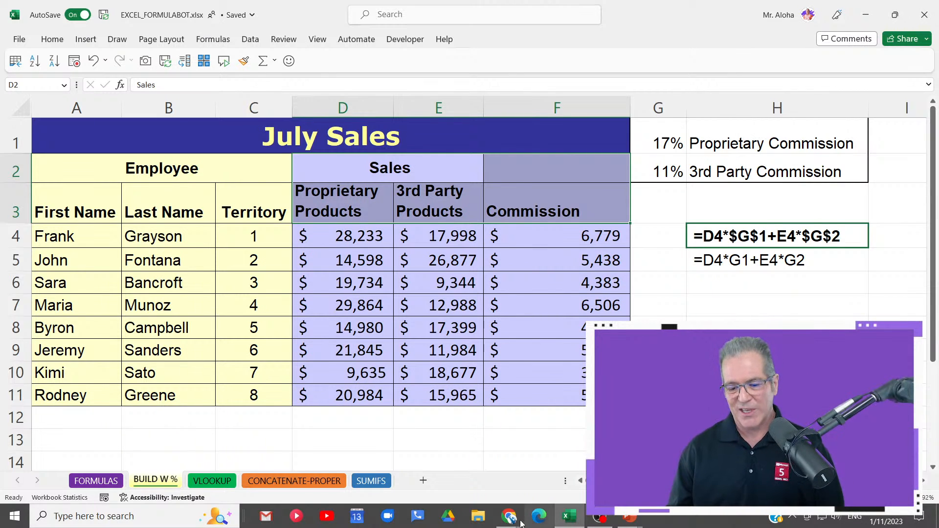
Return to the Excel Formula Bot dashboard in Chrome and compare the SUMPRODUCT output with the other past requests
mouse_move(517, 522)
left_click(491, 430)
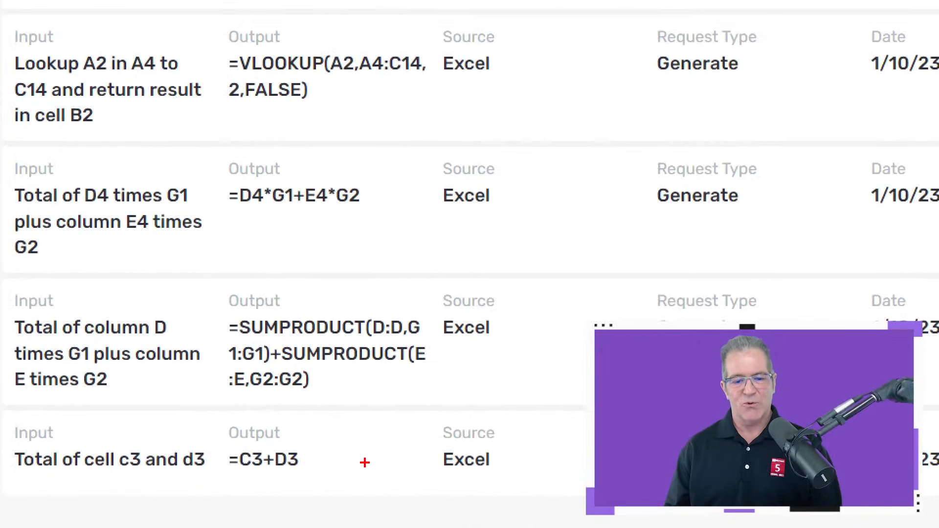
left_click_drag(196, 307, 440, 417)
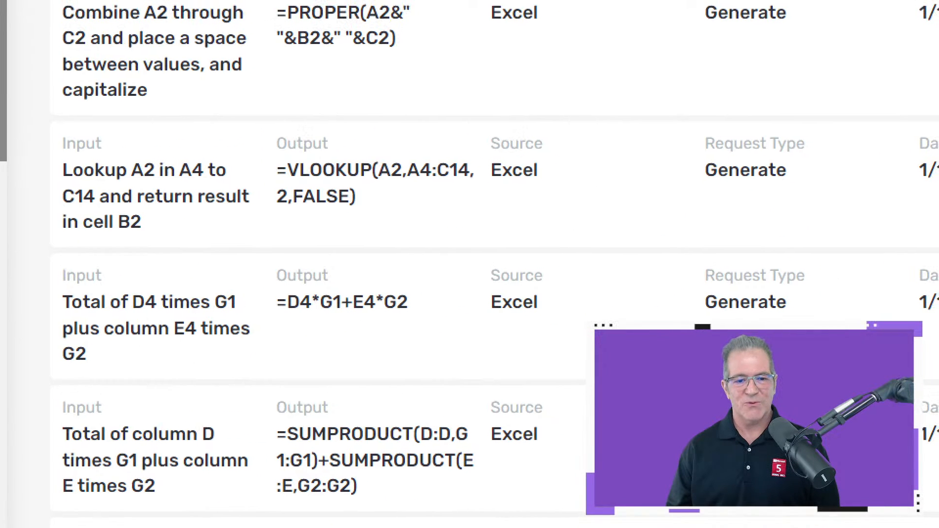
mouse_move(30, 47)
left_mouse_down()
mouse_move(48, 98)
mouse_move(255, 183)
left_mouse_up()
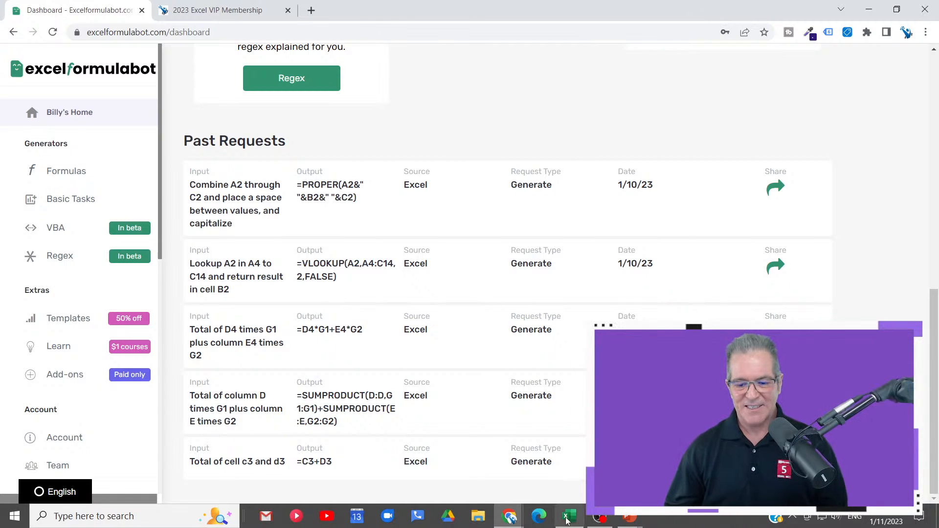
Switch to Excel's CONCATENATE-PROPER sheet, open the PROPER formula in D2 and examine the order of its C2 and A2 references
left_click(568, 519)
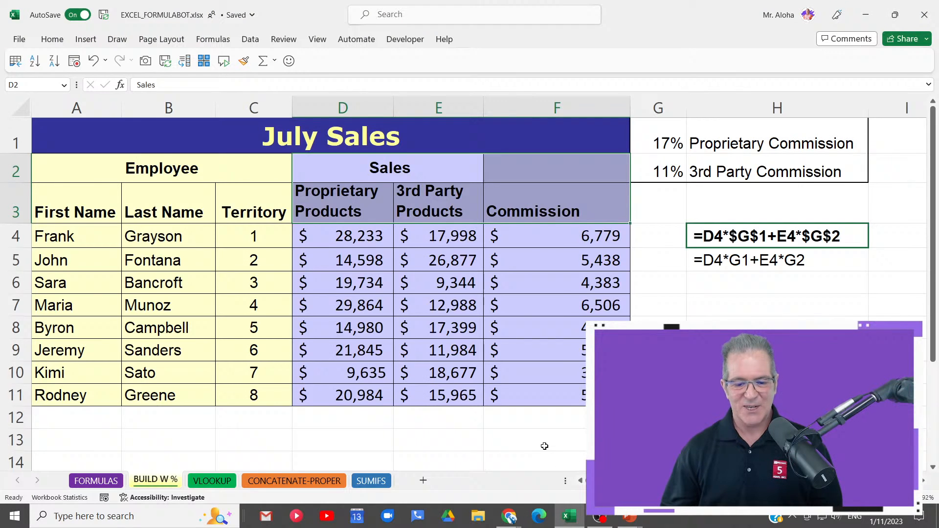
left_click(294, 480)
double_click(292, 148)
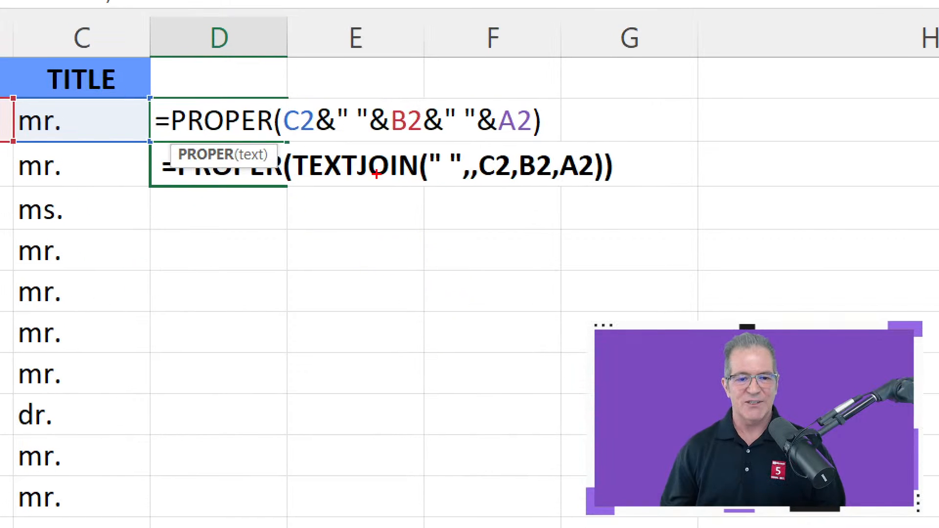
left_click_drag(300, 96, 308, 66)
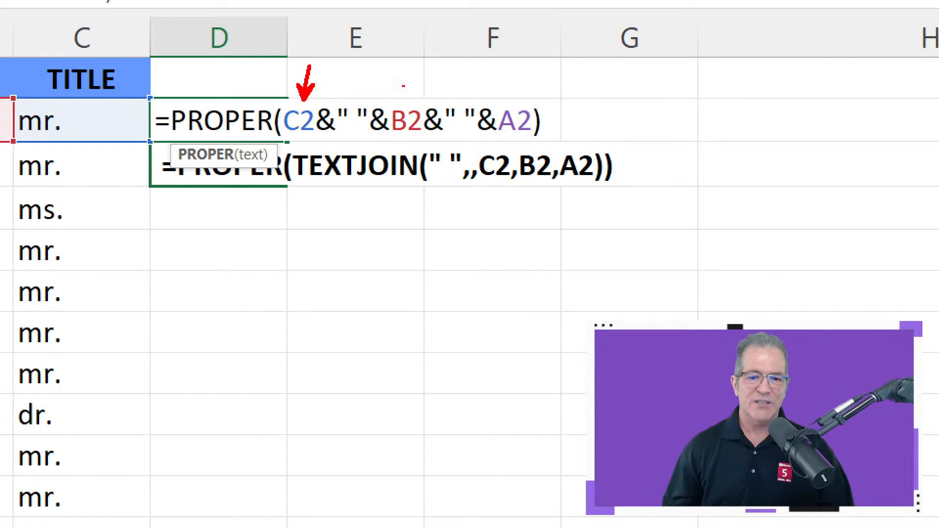
left_click_drag(523, 109, 522, 74)
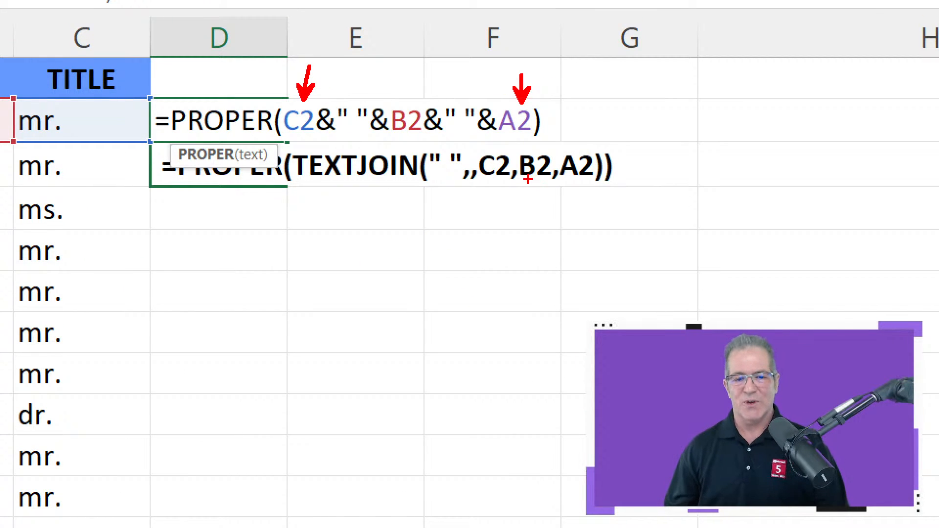
key("Escape")
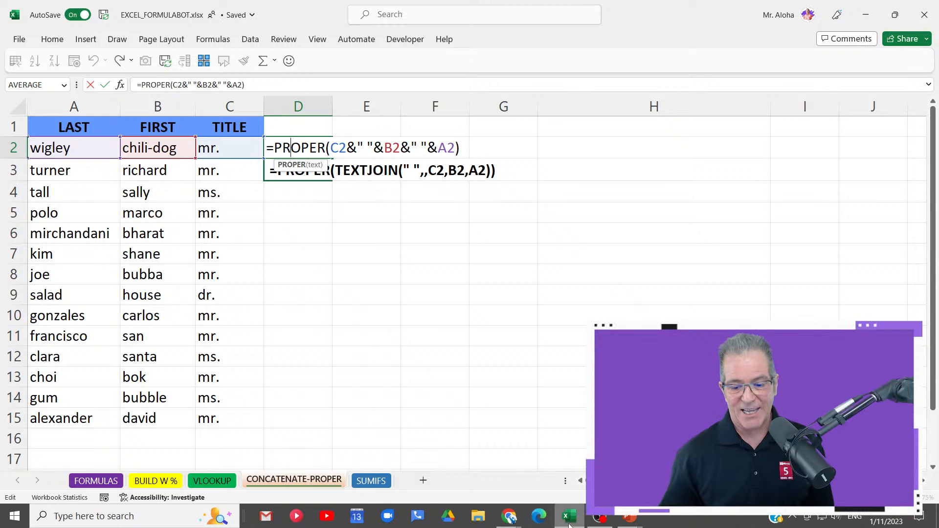
Switch to Chrome and examine the wording of the "Combine A2 through C2" request in Past Requests
mouse_move(520, 523)
left_click(508, 460)
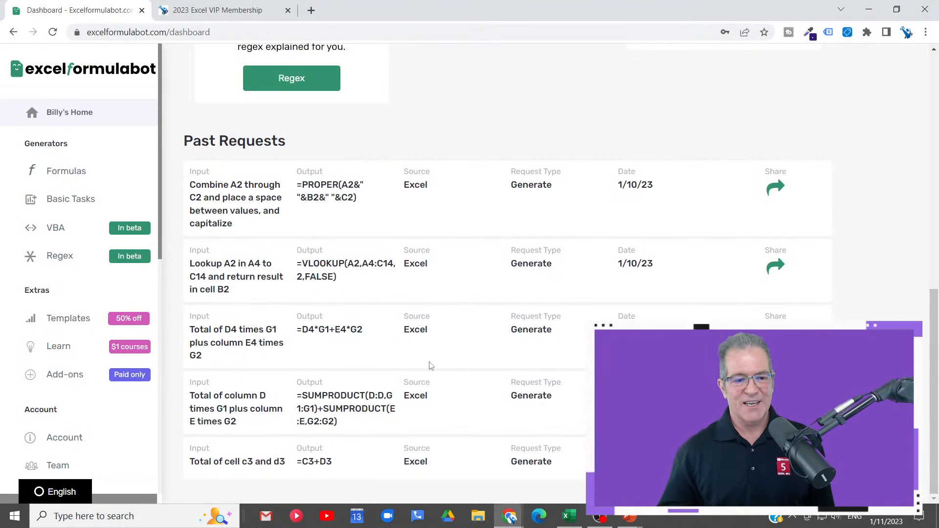
key("ctrl+1")
left_click(237, 229)
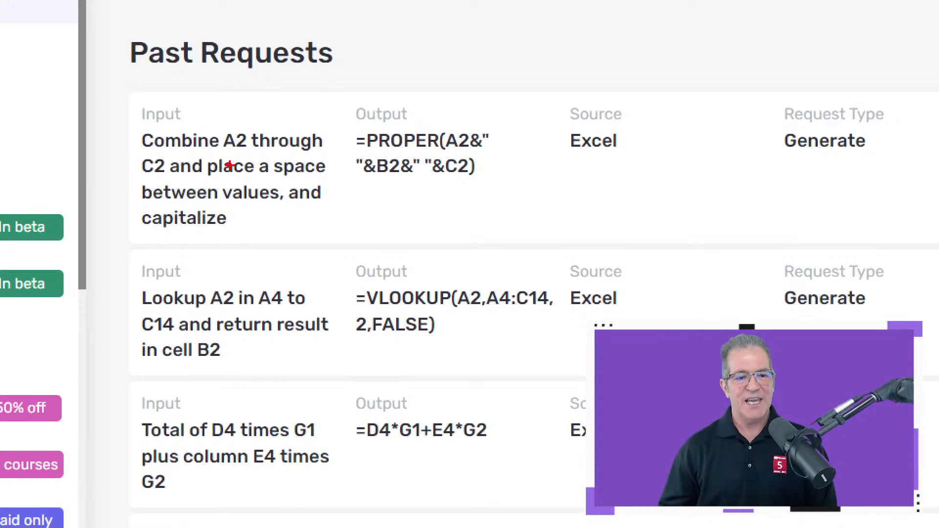
key("Escape")
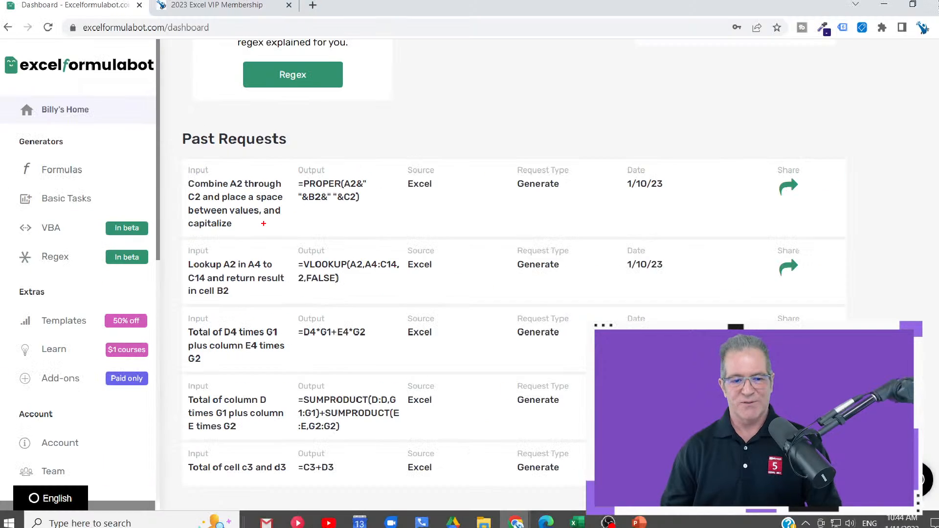
Switch to Excel and examine the A2-to-C2 order of the LAST, FIRST and TITLE columns against the PROPER formula
left_click(568, 516)
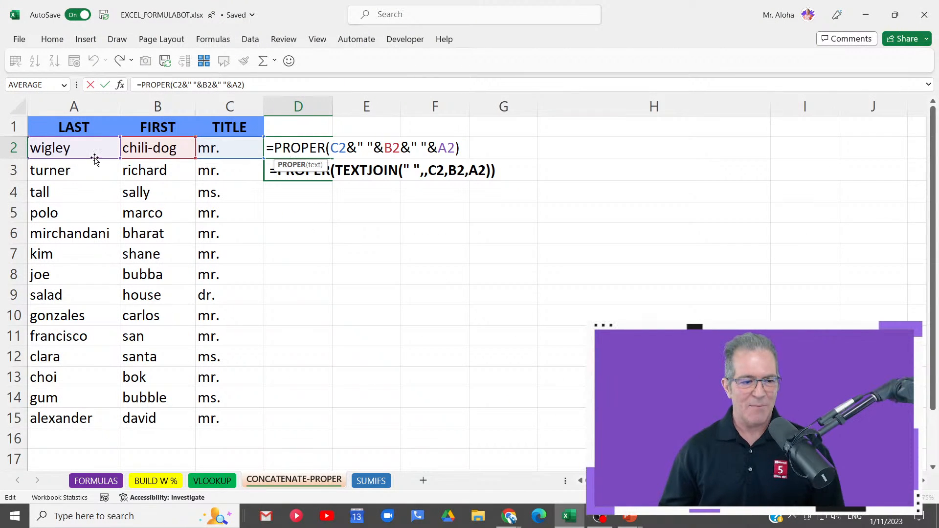
key("ctrl+1")
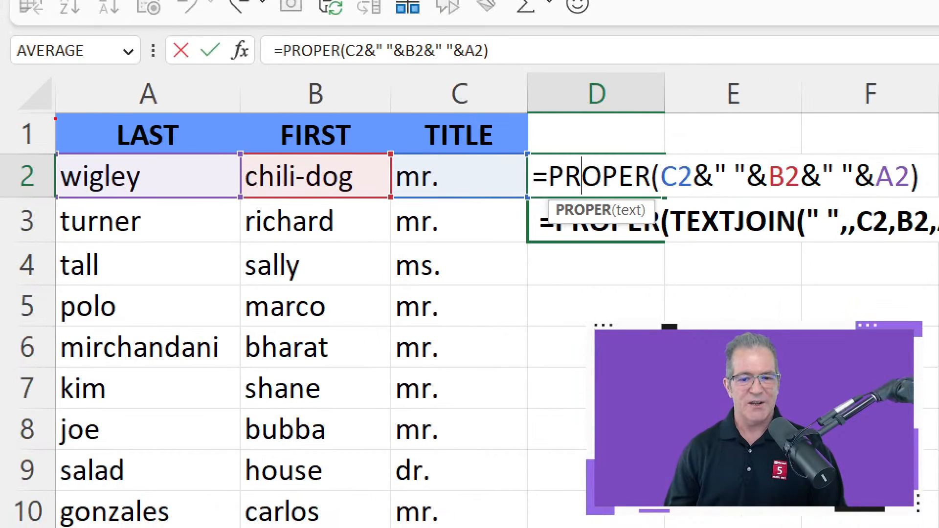
left_click_drag(87, 159, 86, 112)
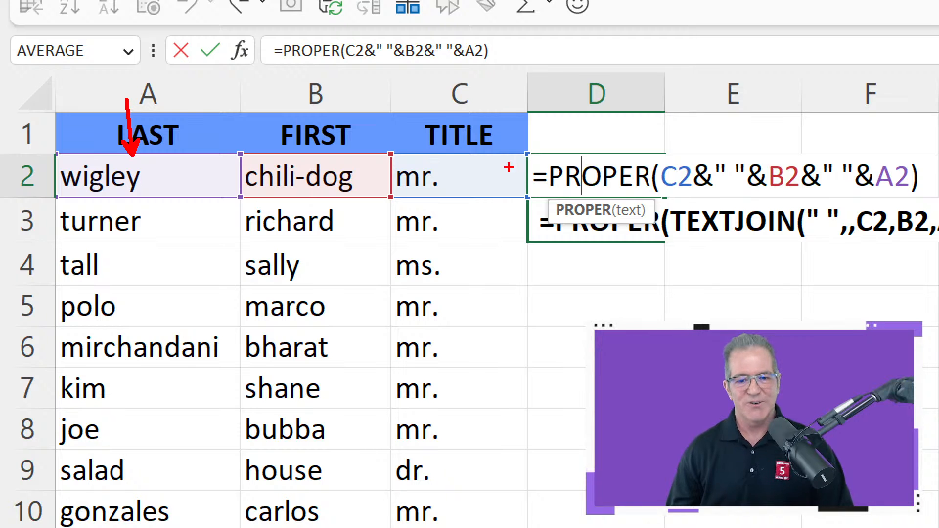
left_click_drag(430, 173, 156, 173)
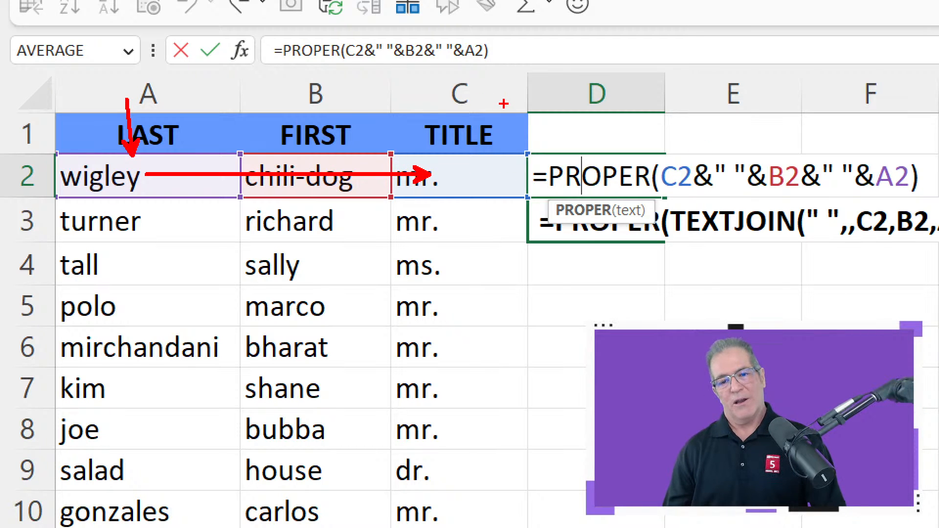
key("Escape")
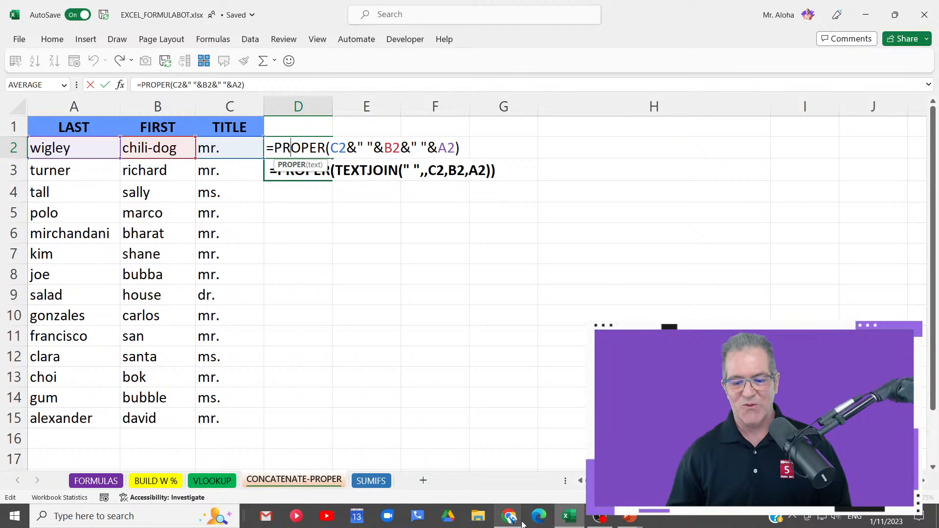
Return to Chrome and examine the "Combine A2 through C2" request alongside its generated PROPER output
mouse_move(510, 516)
left_click(503, 459)
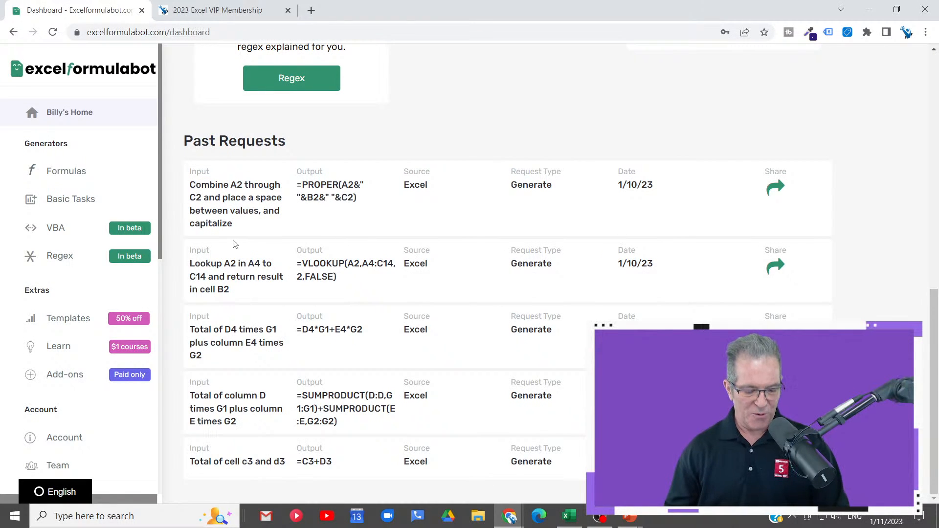
key("ctrl+1")
left_click(220, 231)
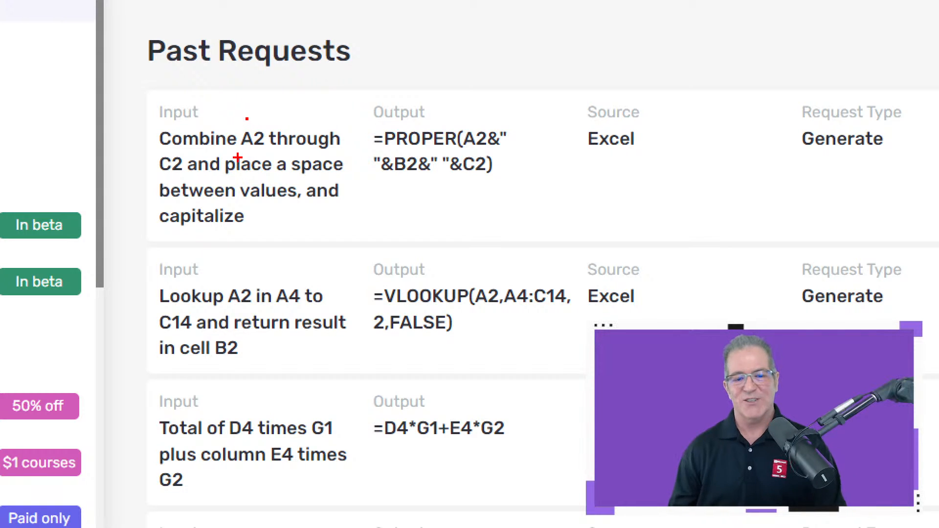
key("Escape")
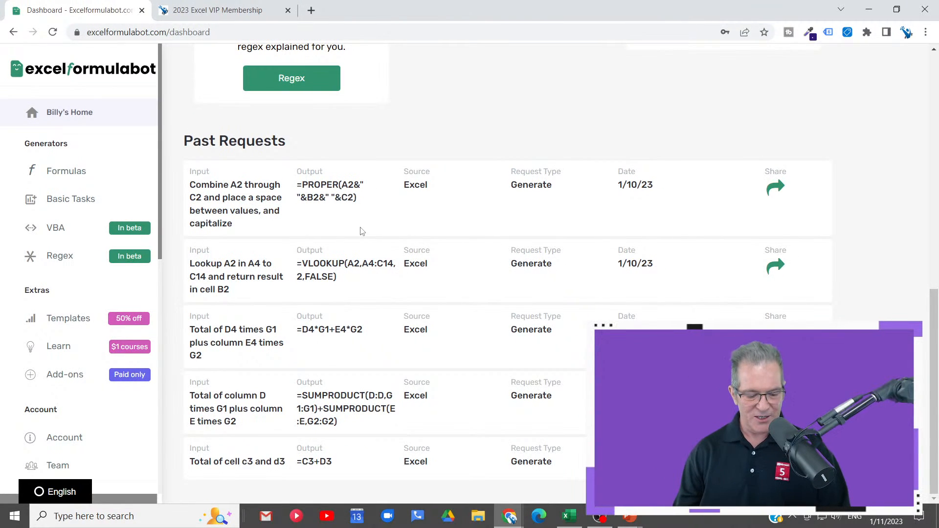
key("ctrl+1")
left_click(352, 221)
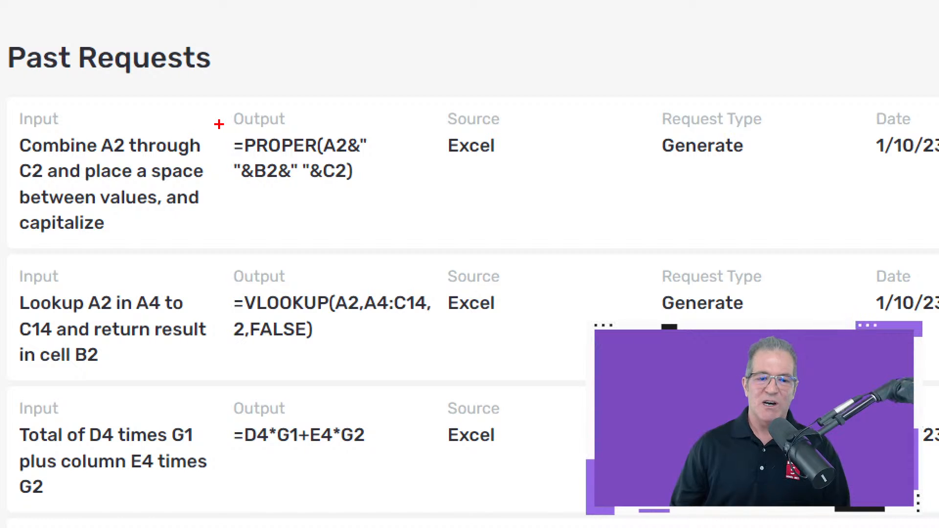
mouse_move(219, 124)
left_mouse_down()
mouse_move(330, 210)
mouse_move(401, 206)
left_mouse_up()
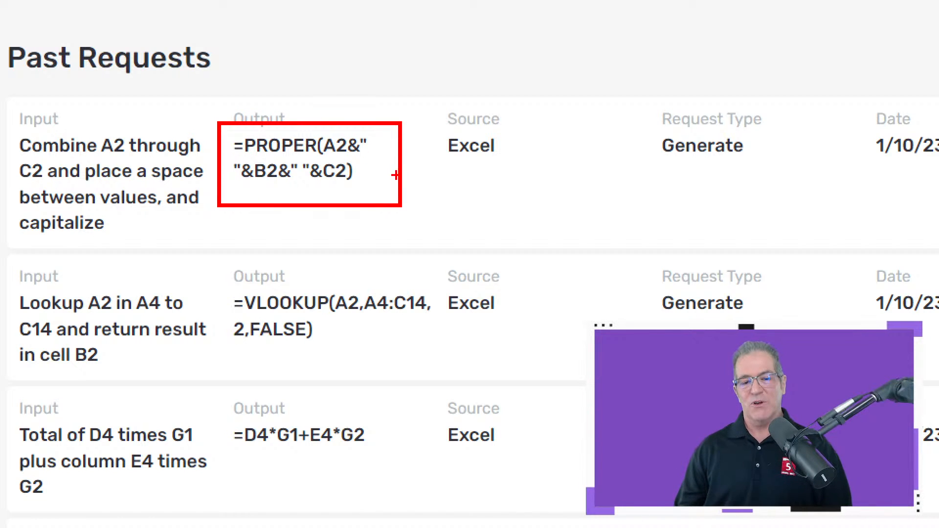
left_click_drag(353, 131, 353, 66)
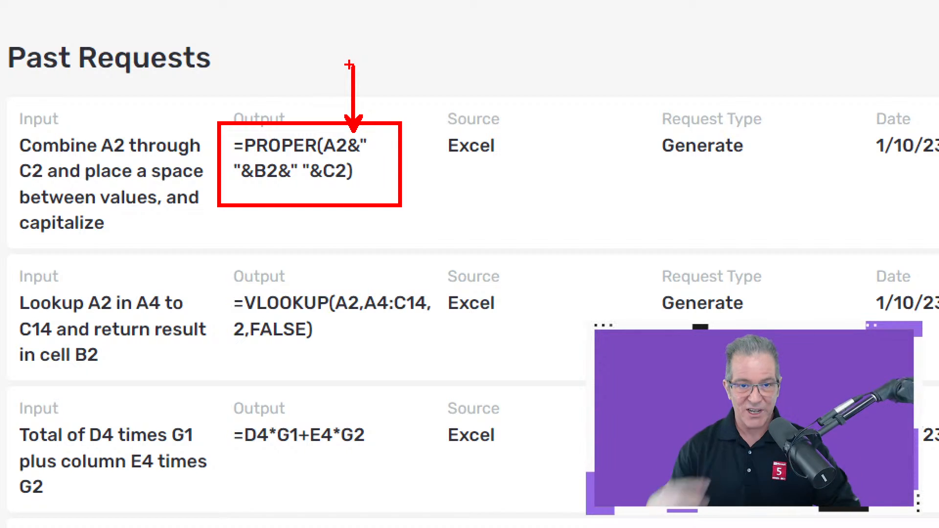
key("Escape")
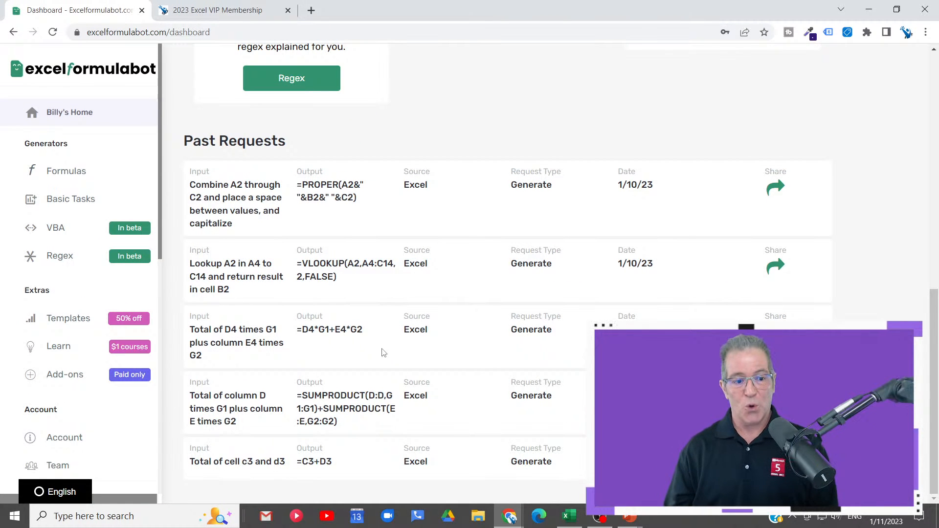
Return to the home dashboard, open the subscription plans and review the Premium and Business offers
left_click(106, 116)
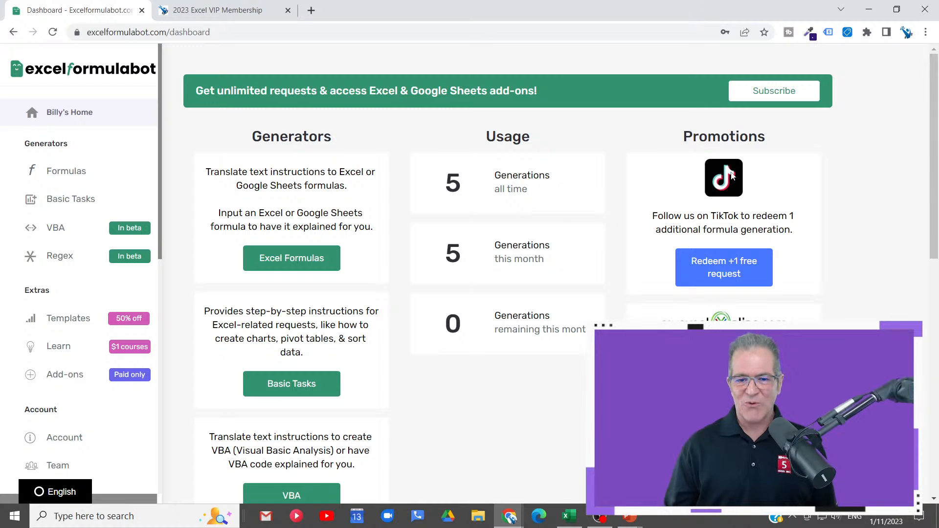
left_click(785, 91)
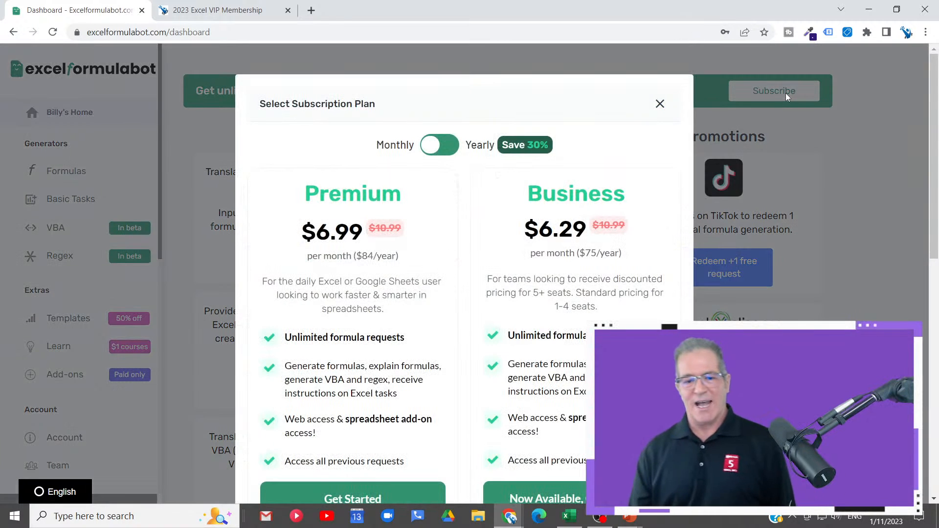
scroll(446, 299, "down", 2)
scroll(446, 298, "down", 1)
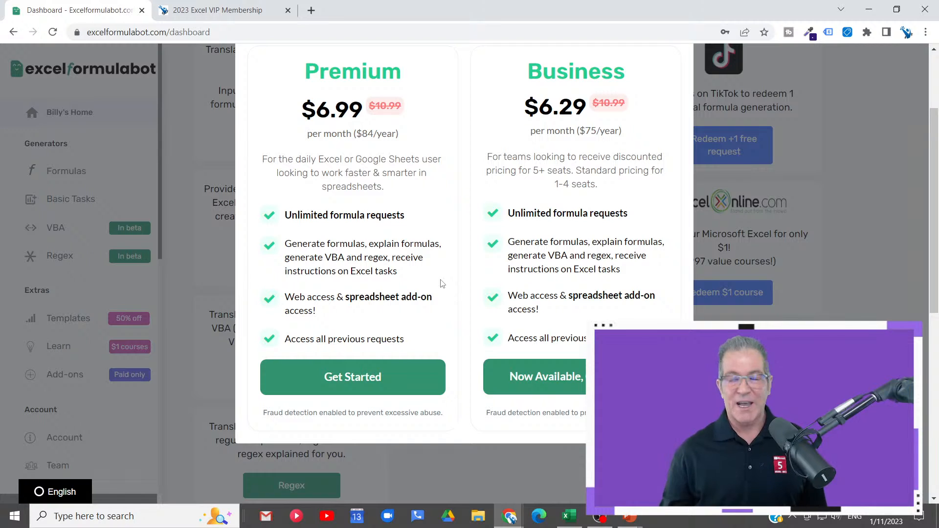
Compare the Premium and Business prices under monthly and yearly billing, leaving the plans on yearly billing
scroll(416, 253, "up", 1)
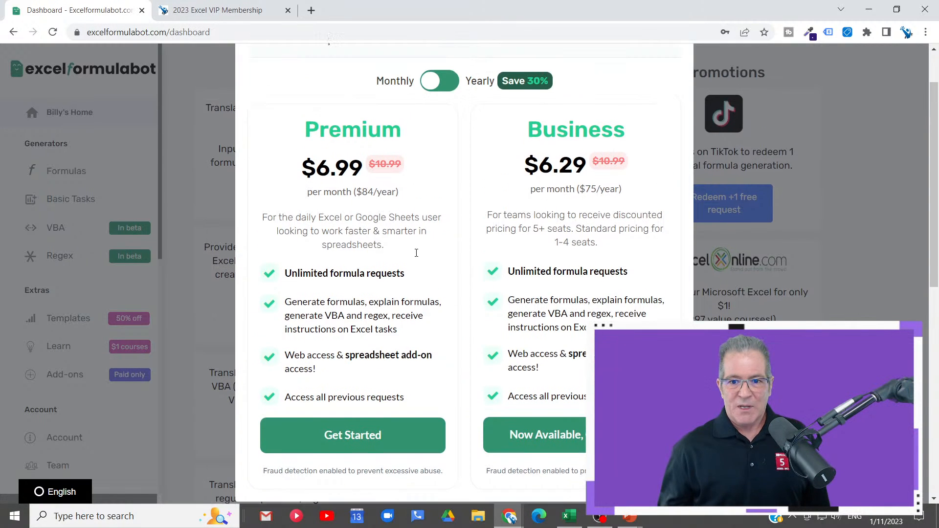
scroll(404, 266, "up", 1)
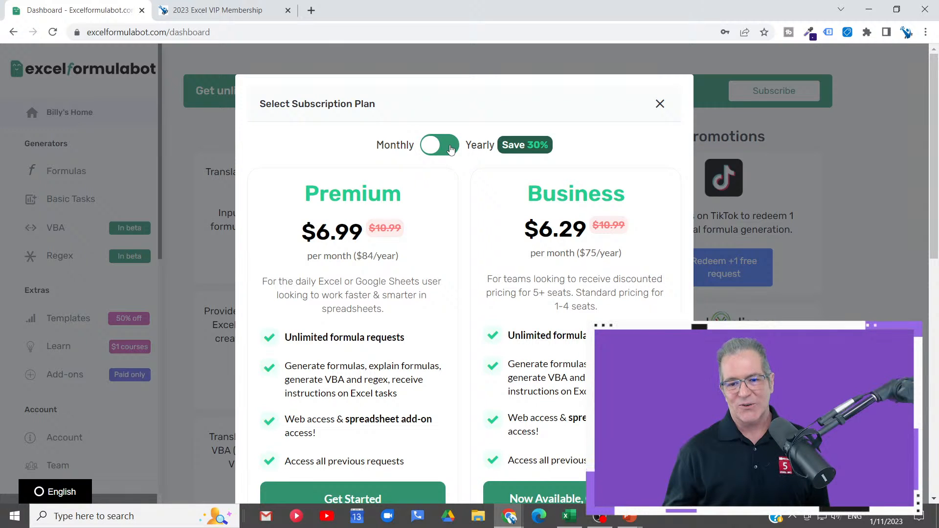
left_click(450, 147)
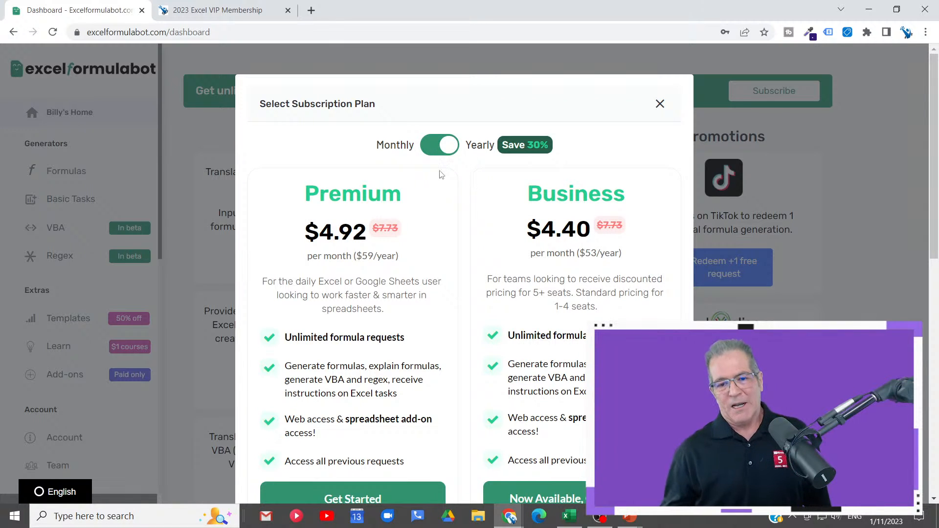
left_click(435, 146)
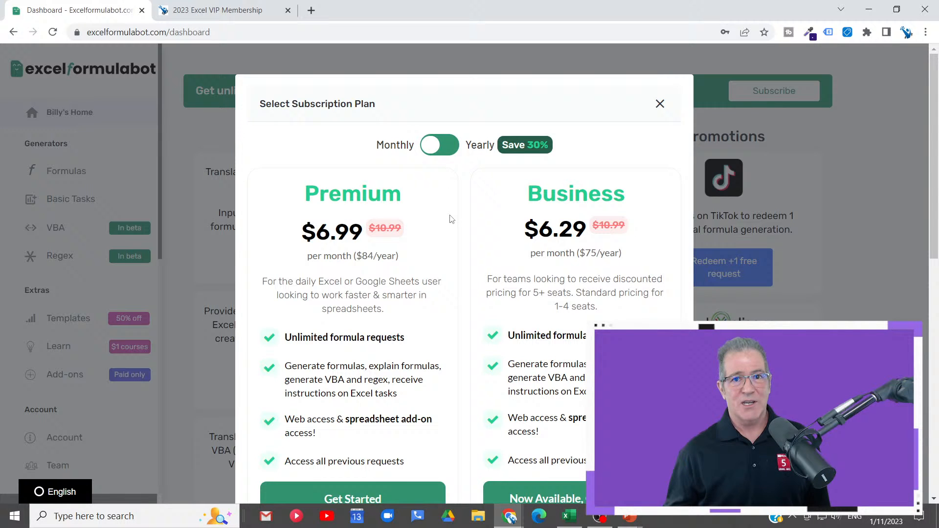
left_click(451, 152)
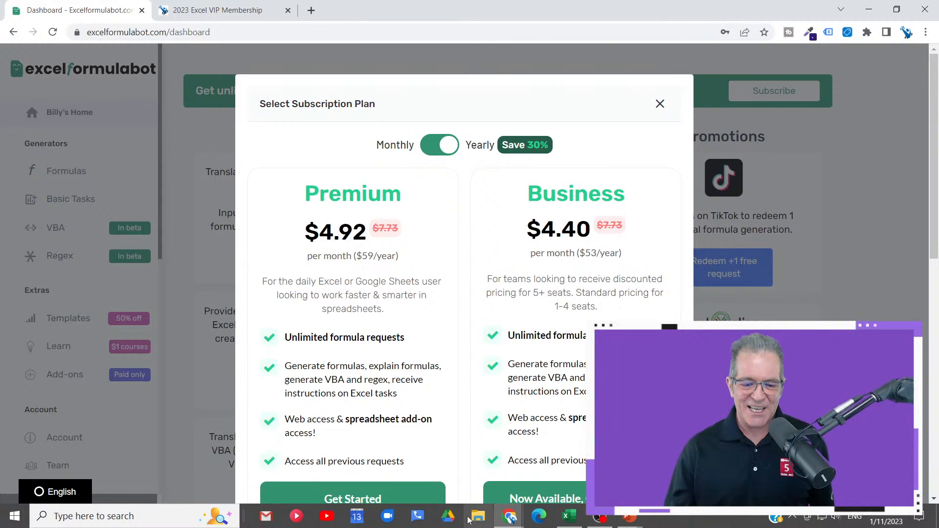
scroll(465, 360, "down", 3)
scroll(465, 360, "up", 3)
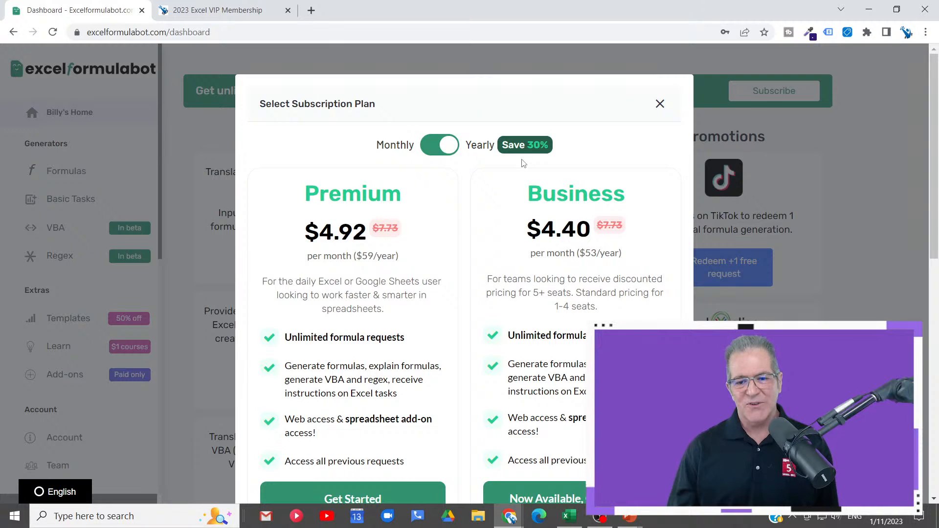
scroll(464, 194, "down", 1)
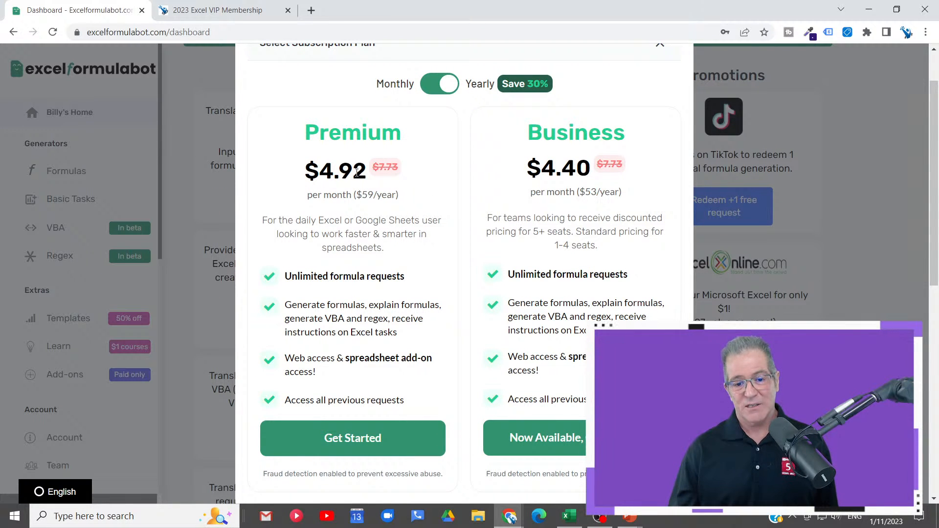
scroll(401, 191, "down", 1)
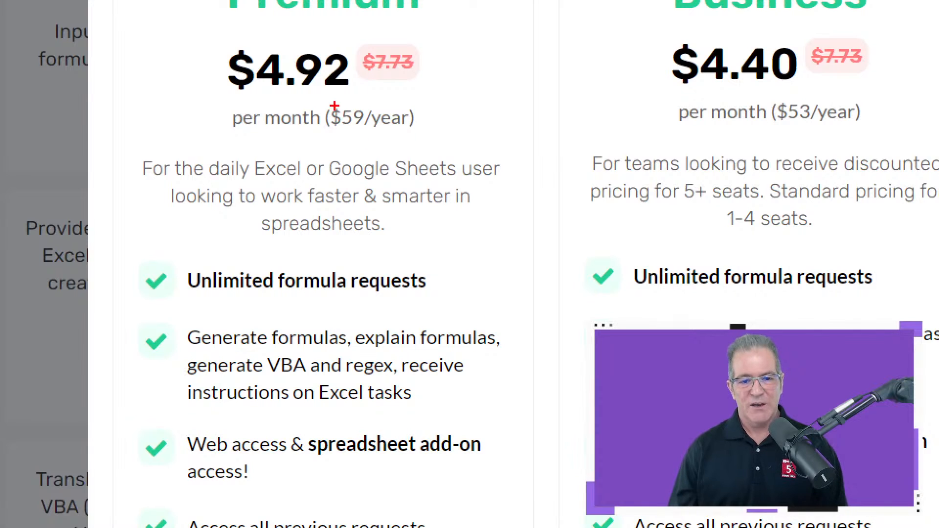
Examine the Premium plan's yearly price, unlimited formula requests and formula, VBA and regex generation features
mouse_move(301, 90)
left_mouse_down()
mouse_move(371, 155)
mouse_move(461, 146)
left_mouse_up()
left_click_drag(423, 115, 507, 114)
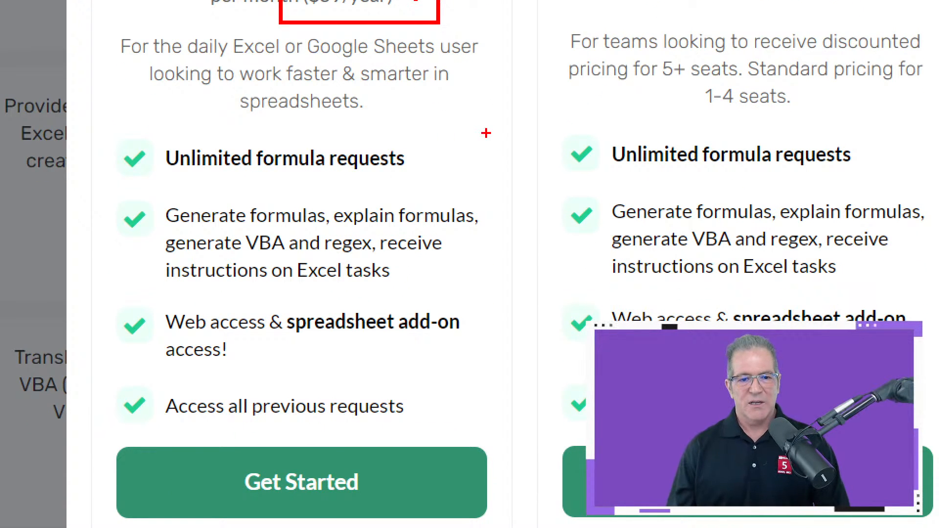
left_click_drag(419, 160, 508, 162)
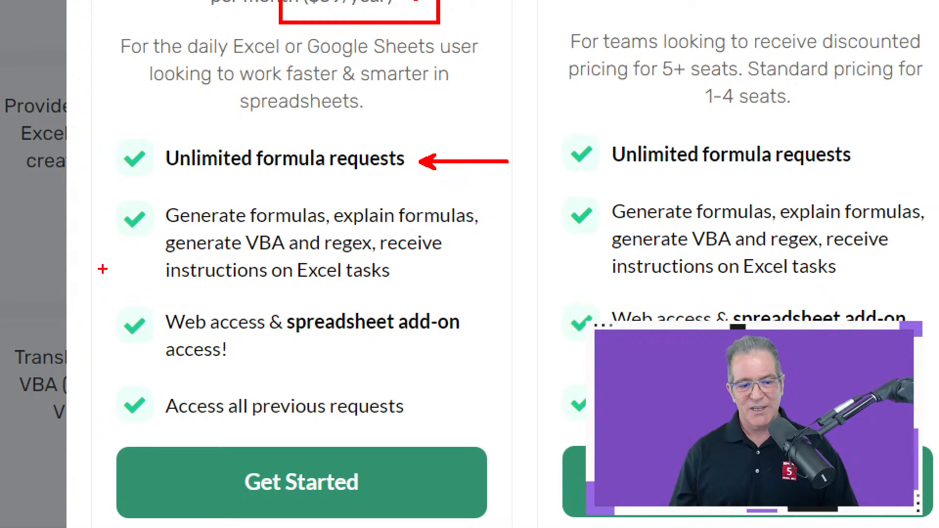
mouse_move(142, 179)
left_mouse_down()
mouse_move(482, 300)
mouse_move(527, 302)
left_mouse_up()
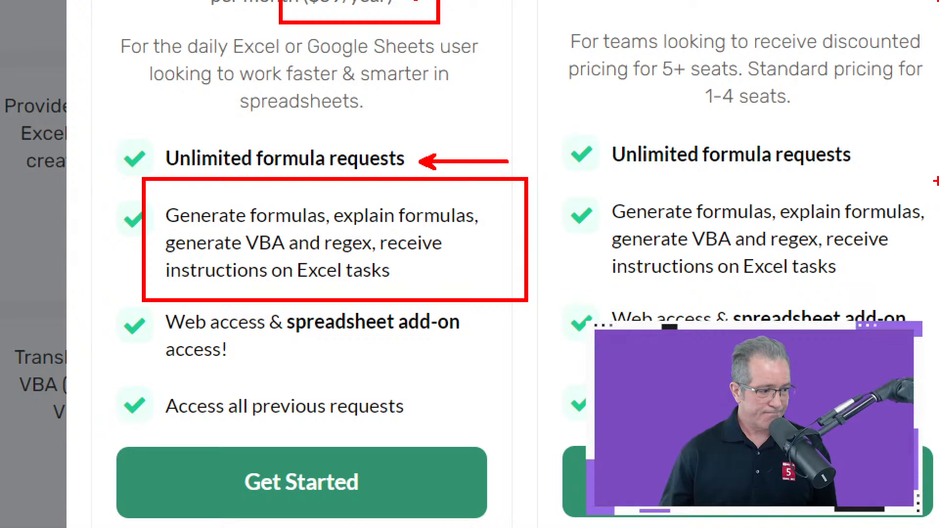
key("Escape")
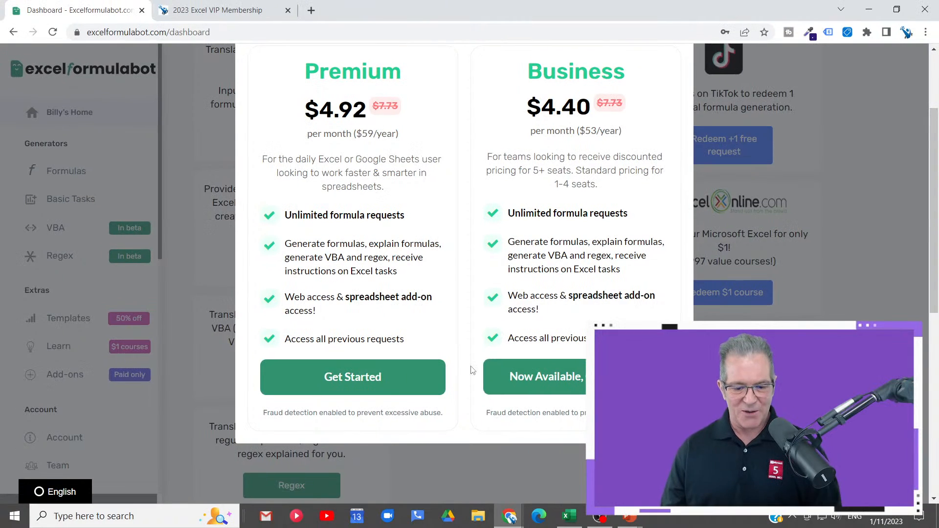
Switch to the incognito window and examine the Excel VIP Membership page with its main menu entries and free trial offer
mouse_move(509, 523)
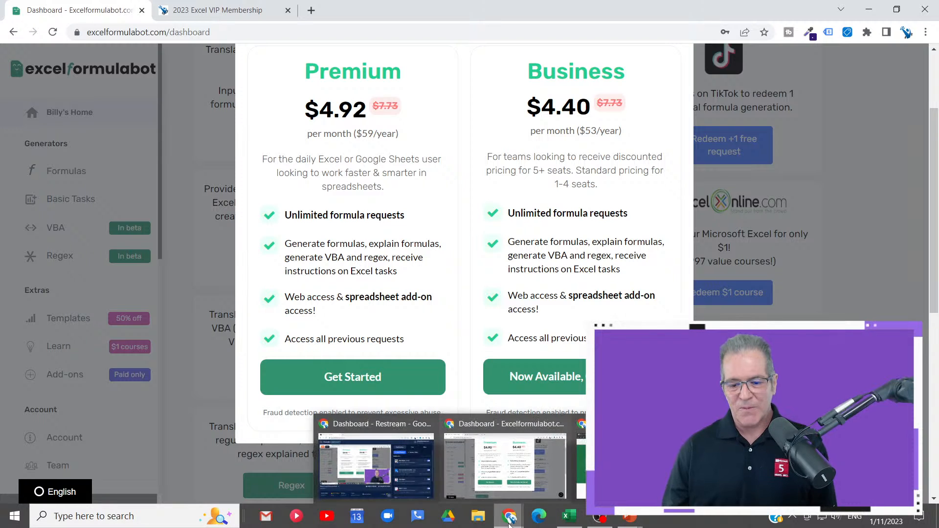
left_click(611, 464)
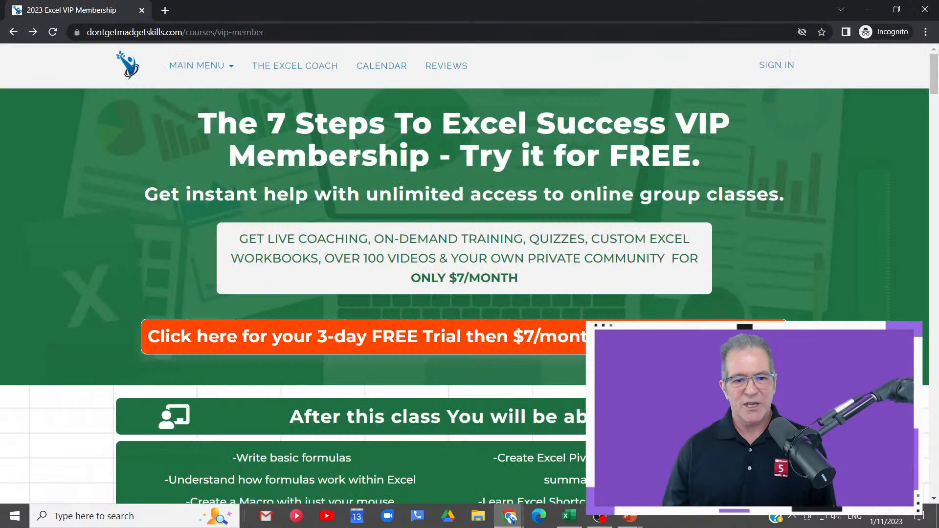
left_click(221, 71)
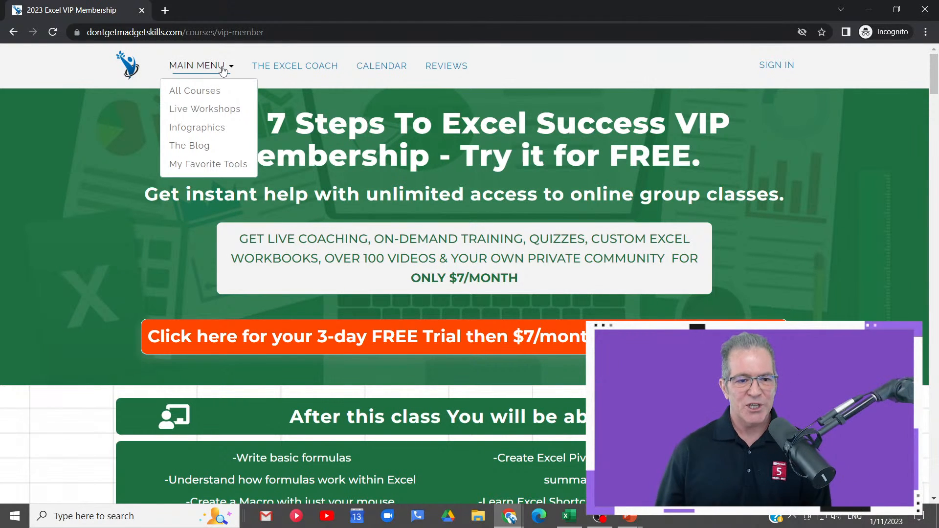
scroll(104, 218, "down", 1)
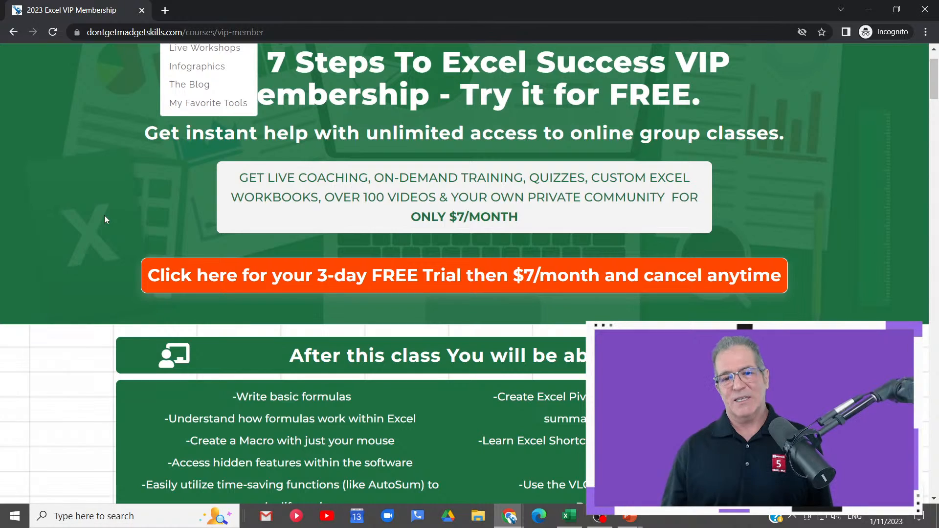
scroll(104, 219, "up", 1)
left_click(104, 201)
scroll(104, 201, "down", 1)
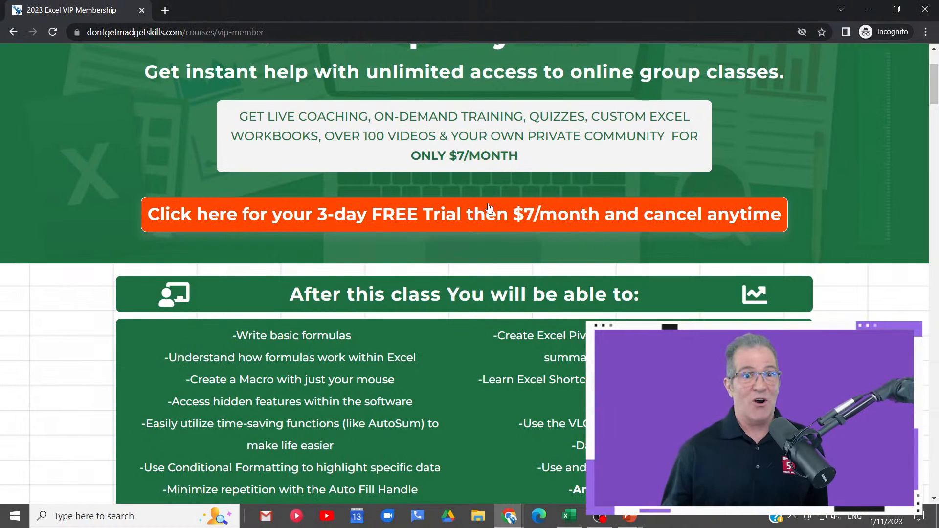
scroll(153, 63, "up", 2)
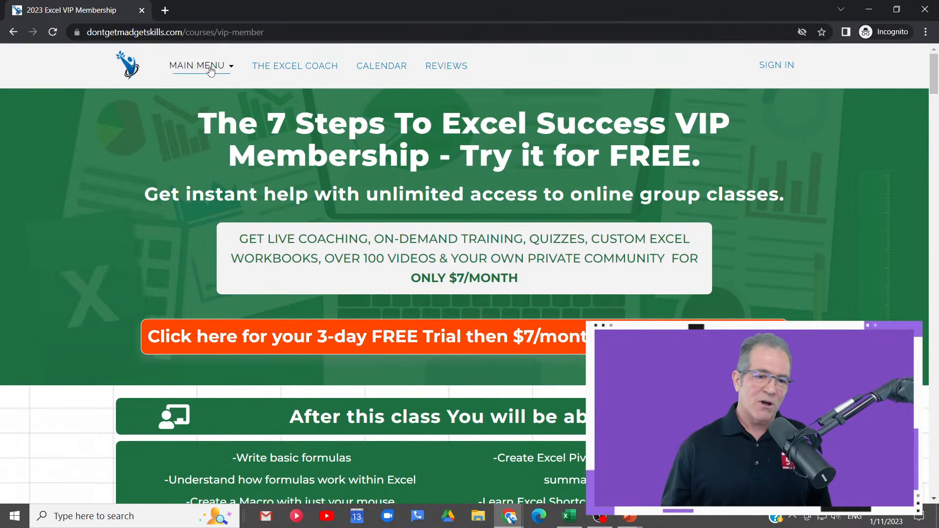
Open the Live Workshops page, review the upcoming workshops and return to the VIP Membership page
left_click(210, 70)
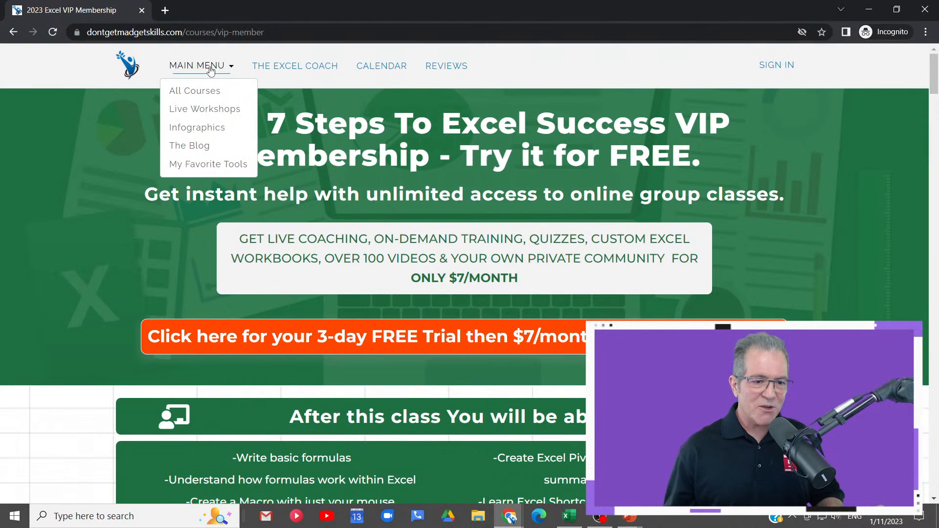
left_click(237, 108)
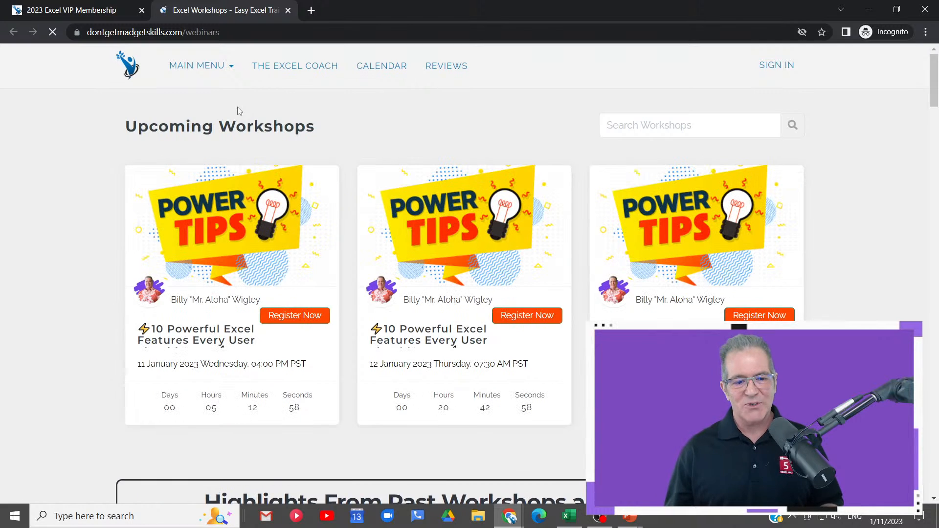
scroll(237, 111, "down", 4)
scroll(293, 229, "up", 4)
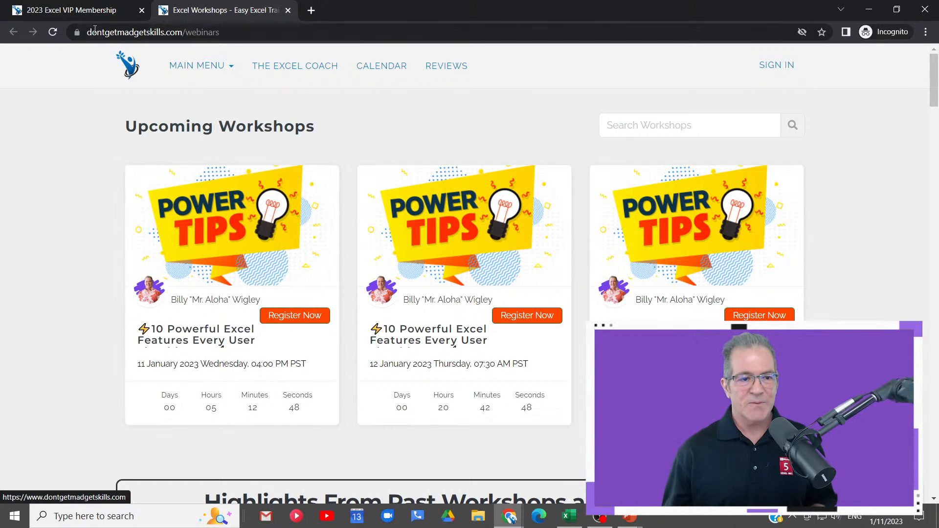
left_click(114, 9)
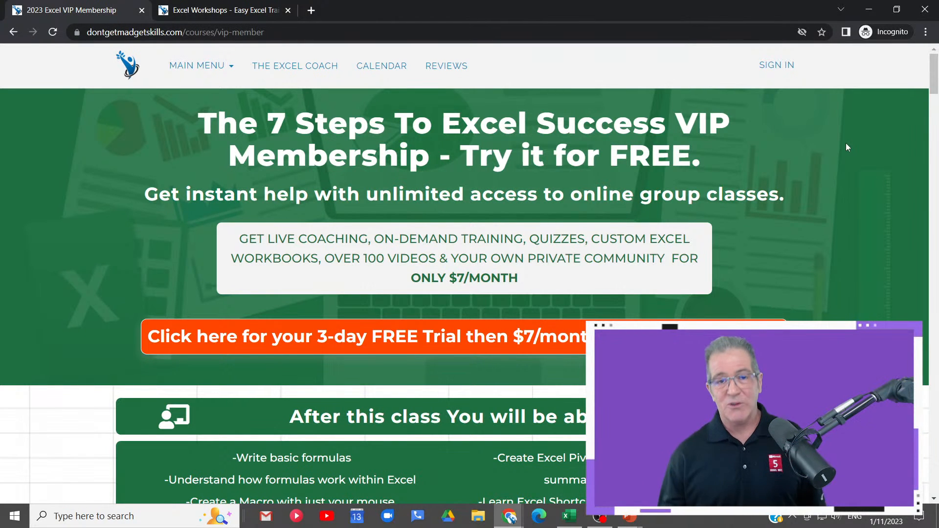
Minimize the incognito window and examine the Premium plan's VBA generation and spreadsheet add-on access features
left_click(862, 9)
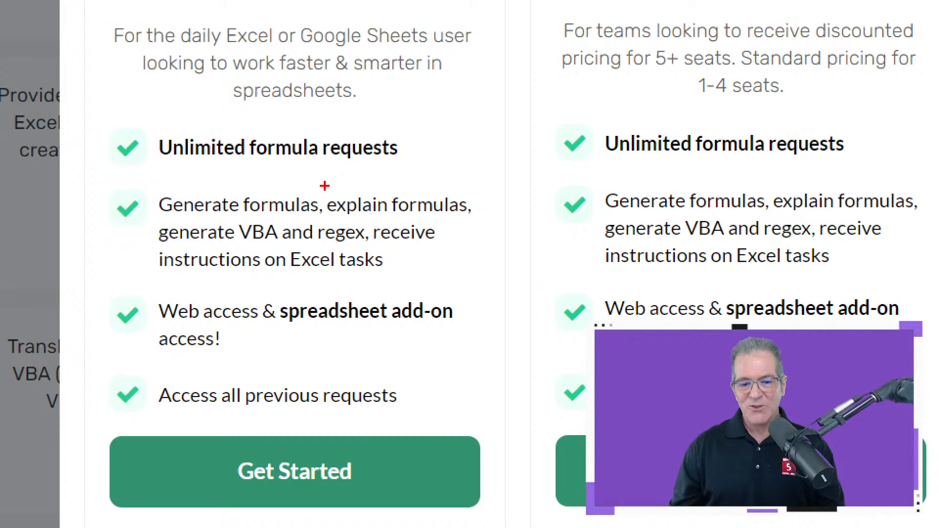
left_click_drag(323, 179, 501, 223)
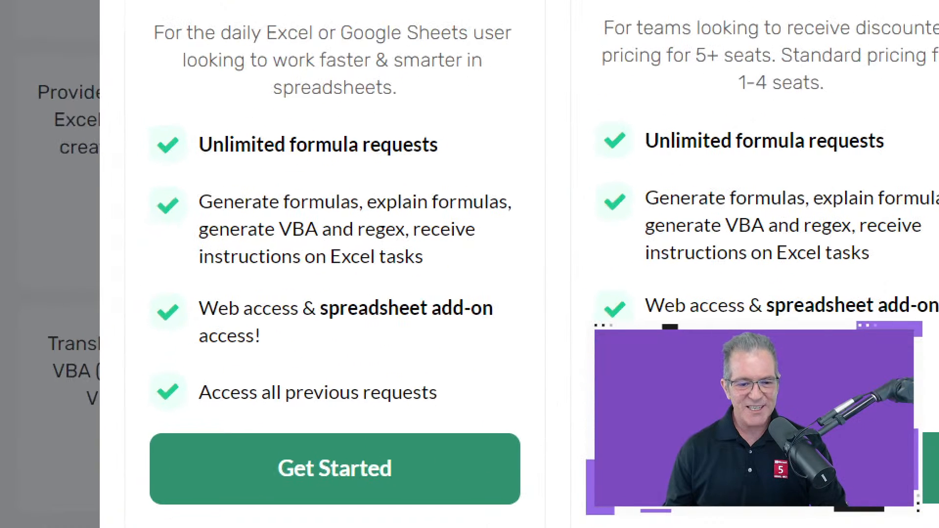
mouse_move(191, 210)
left_mouse_down()
mouse_move(209, 239)
mouse_move(326, 248)
left_mouse_up()
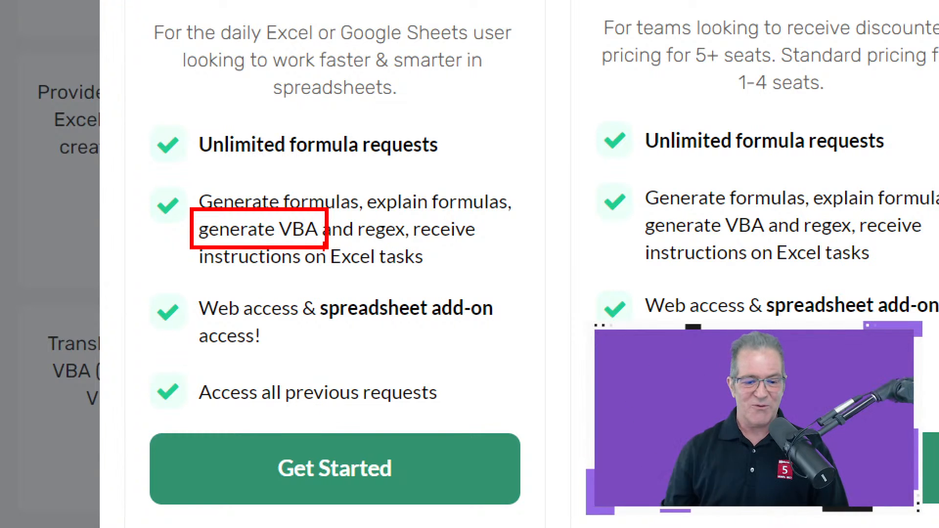
mouse_move(142, 278)
left_mouse_down()
mouse_move(157, 325)
mouse_move(430, 388)
mouse_move(546, 376)
left_mouse_up()
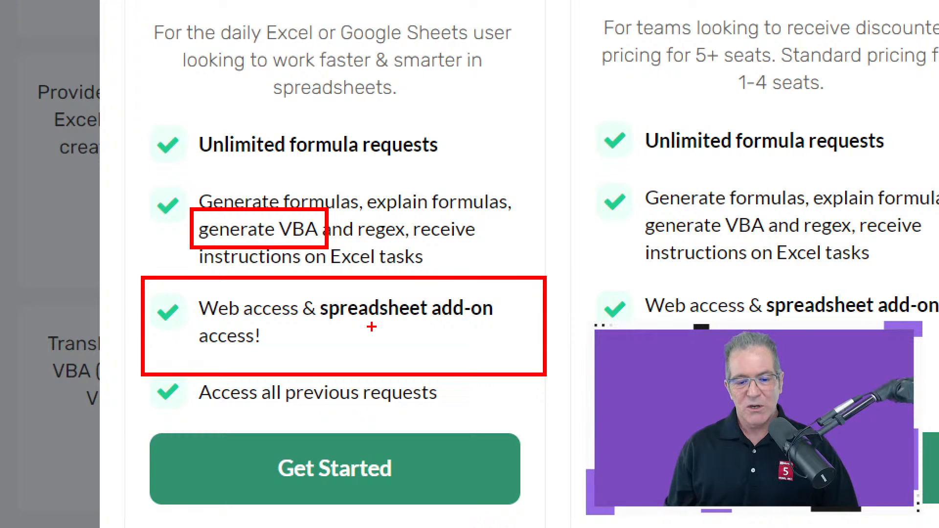
left_click_drag(372, 324, 387, 405)
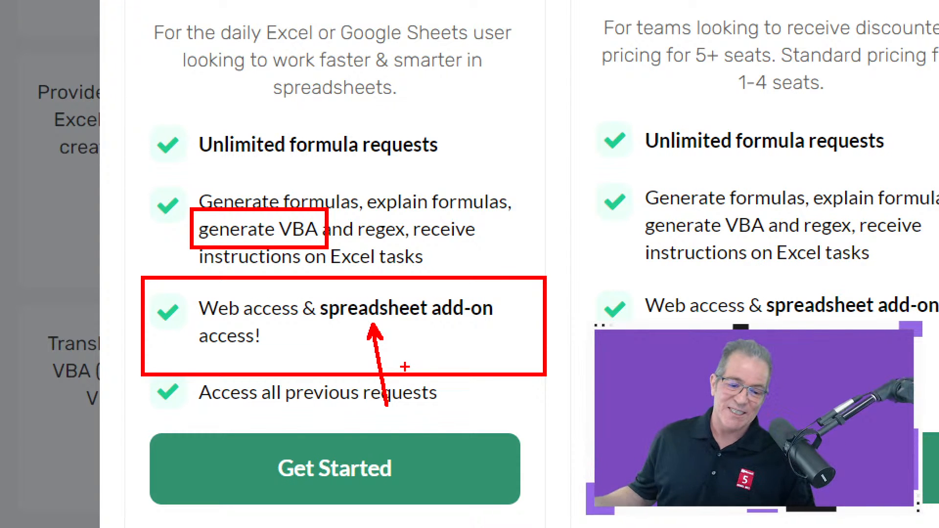
key("Escape")
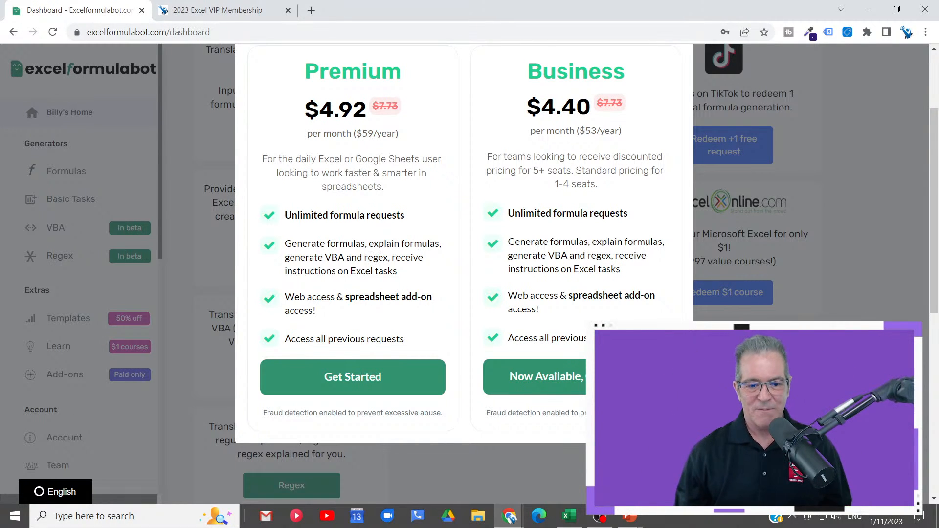
Set the subscription plans to monthly billing and start the checkout for the Premium plan
scroll(382, 379, "up", 3)
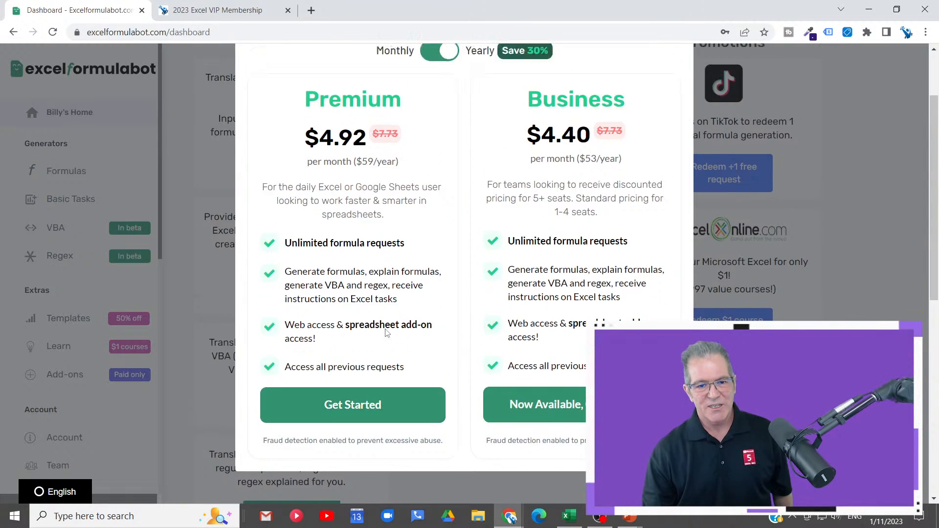
left_click(430, 145)
scroll(405, 232, "down", 4)
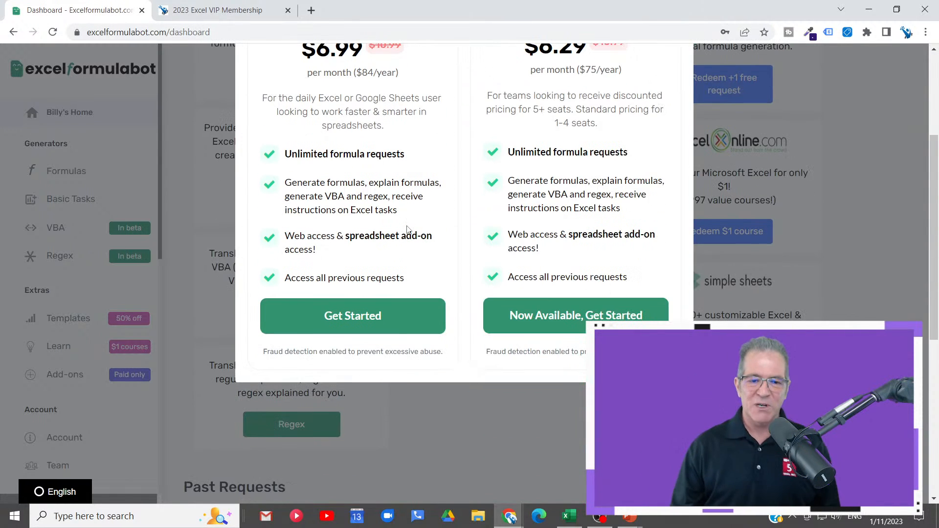
scroll(405, 232, "up", 1)
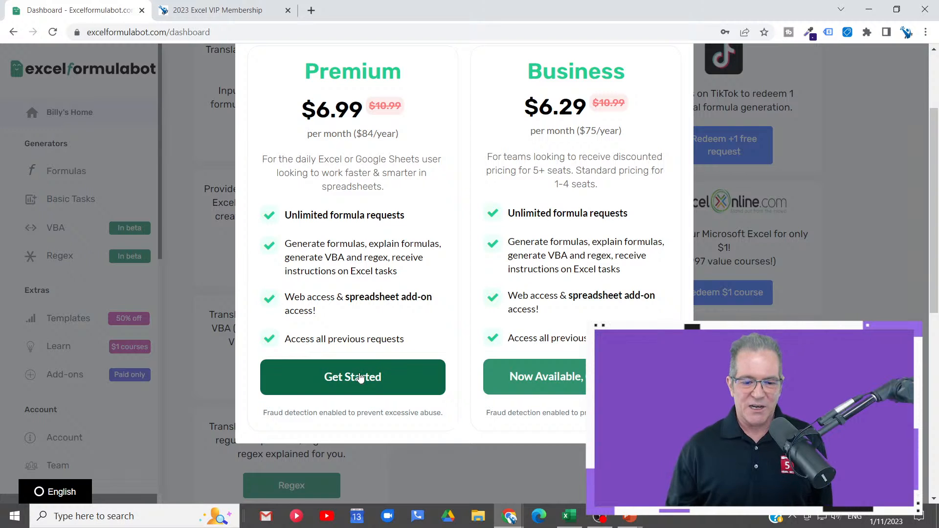
left_click(361, 378)
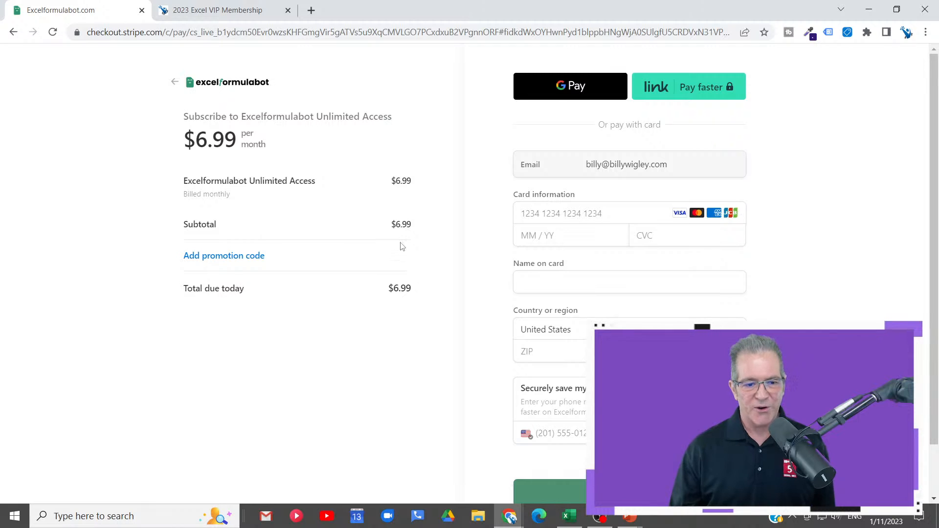
Apply the promotion code MRALOHA to the Excelformulabot Unlimited Access checkout and review the order summary
scroll(397, 248, "down", 2)
scroll(398, 248, "up", 2)
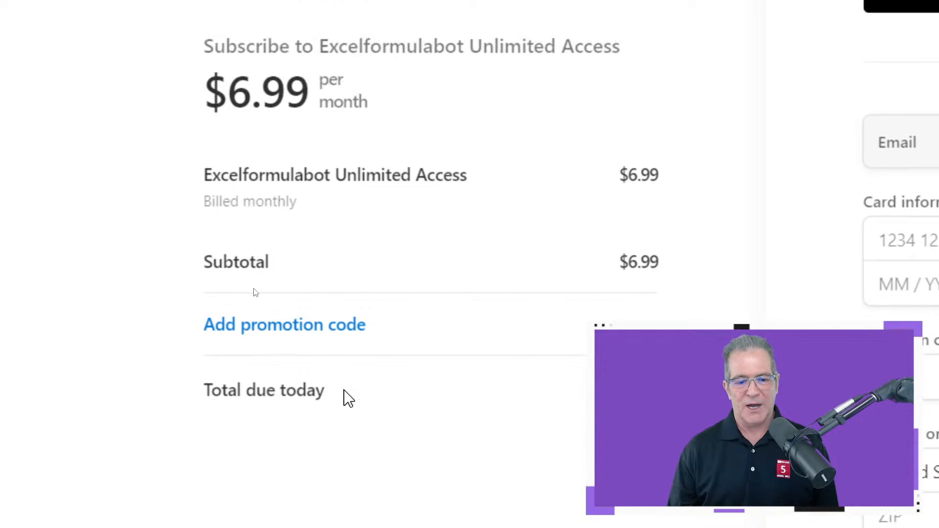
left_click(307, 338)
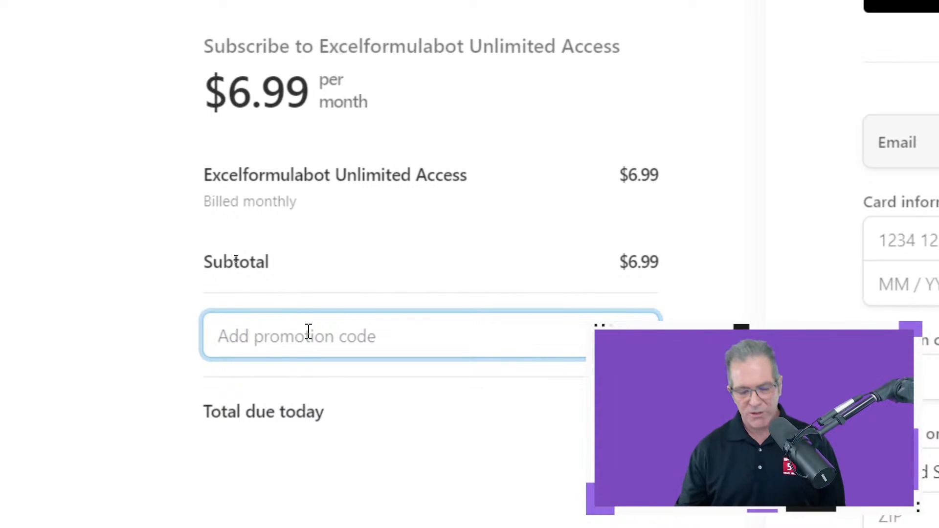
type("MRALOHA")
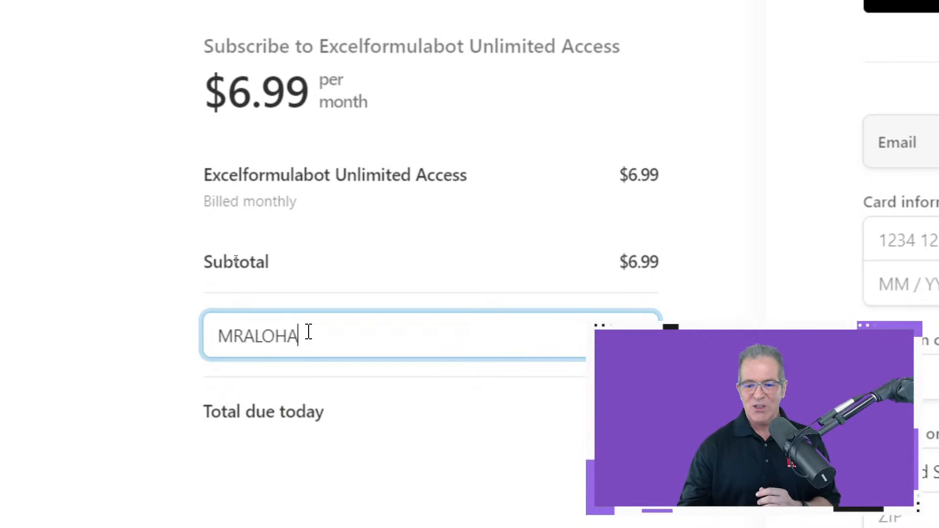
left_click(568, 350)
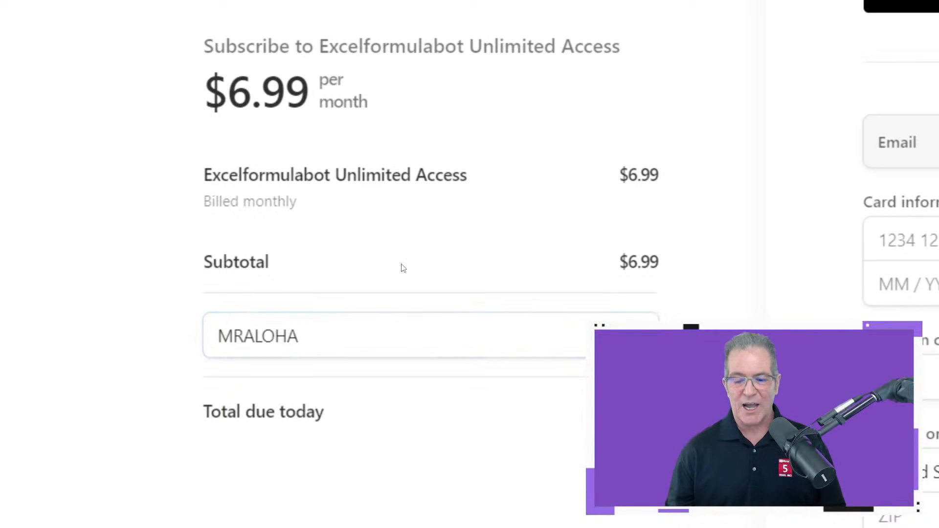
scroll(430, 333, "down", 2)
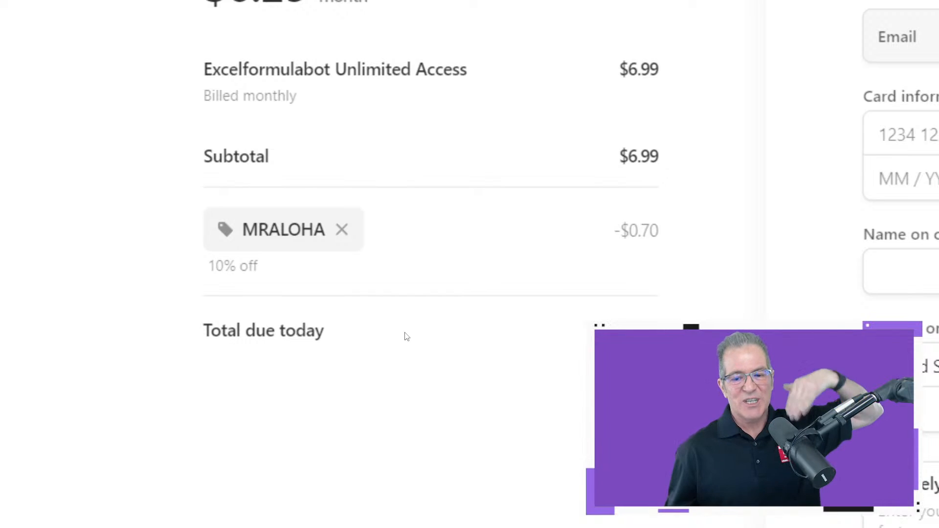
scroll(409, 218, "up", 2)
scroll(406, 156, "up", 1)
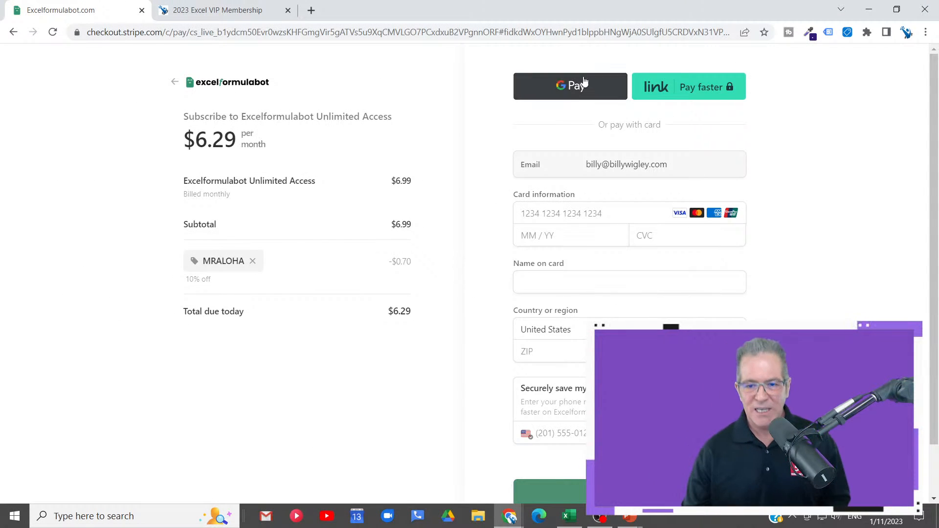
Close the checkout page and look through the live classes and included courses on the Excel VIP Membership page
left_click(142, 11)
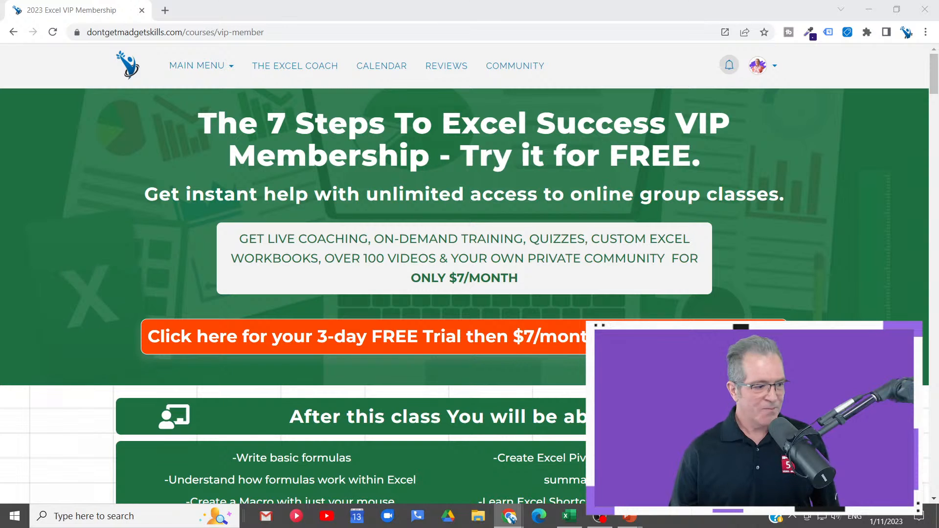
scroll(282, 311, "down", 15)
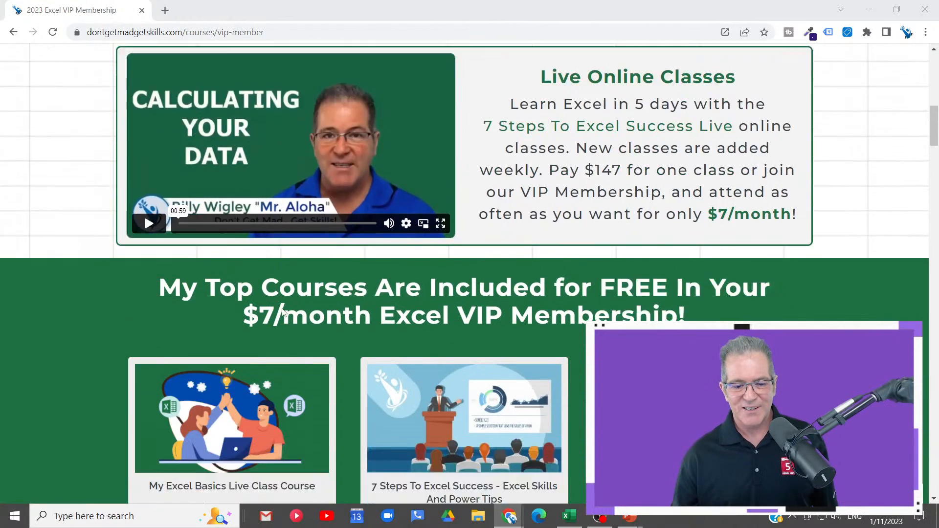
scroll(282, 312, "down", 1)
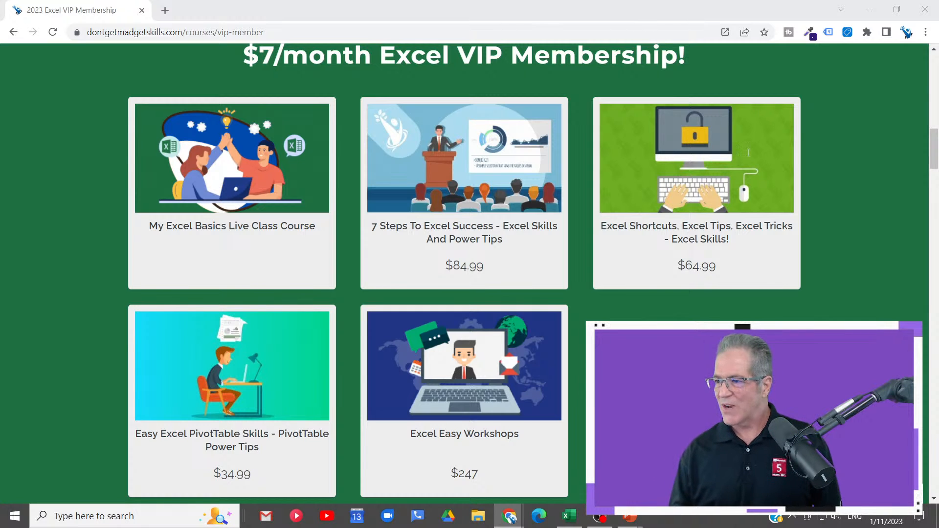
left_click(583, 34)
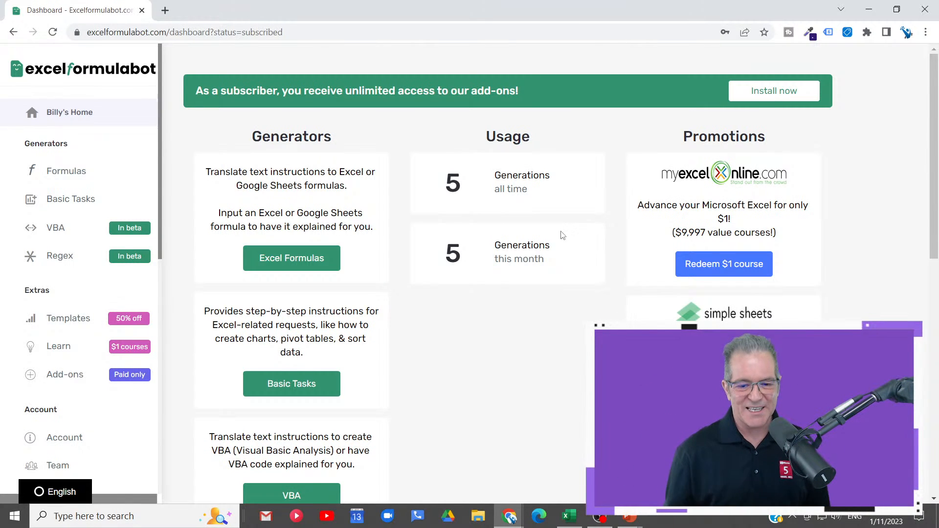
Examine the Excelformulabot subscriber dashboard with its generators, usage figures and promotions
scroll(497, 284, "down", 1)
scroll(523, 267, "down", 5)
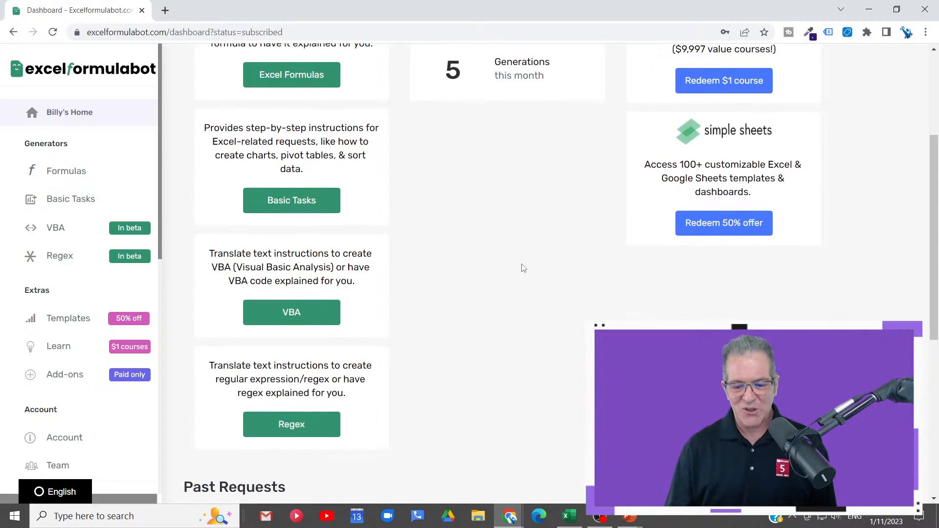
scroll(524, 265, "up", 6)
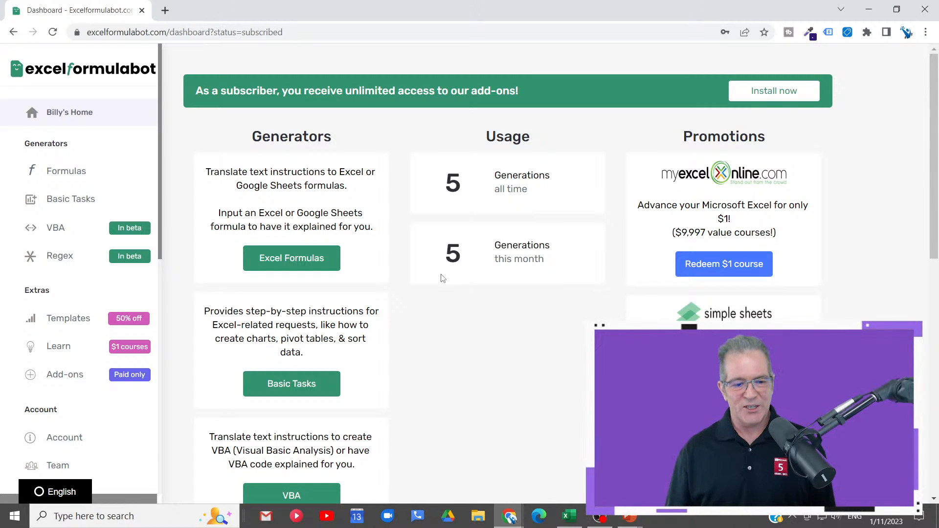
Open the Formulas generator and set the request to generate a formula for Excel
left_click(80, 177)
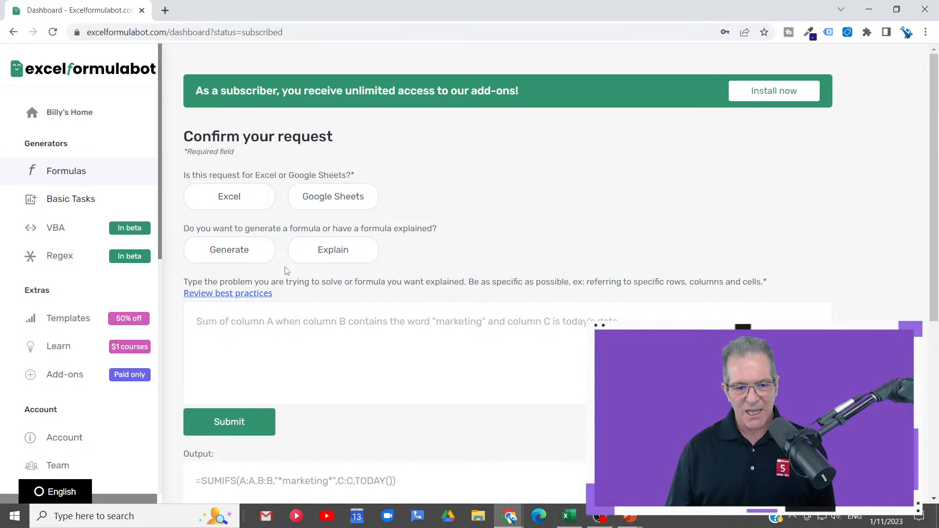
left_click(241, 197)
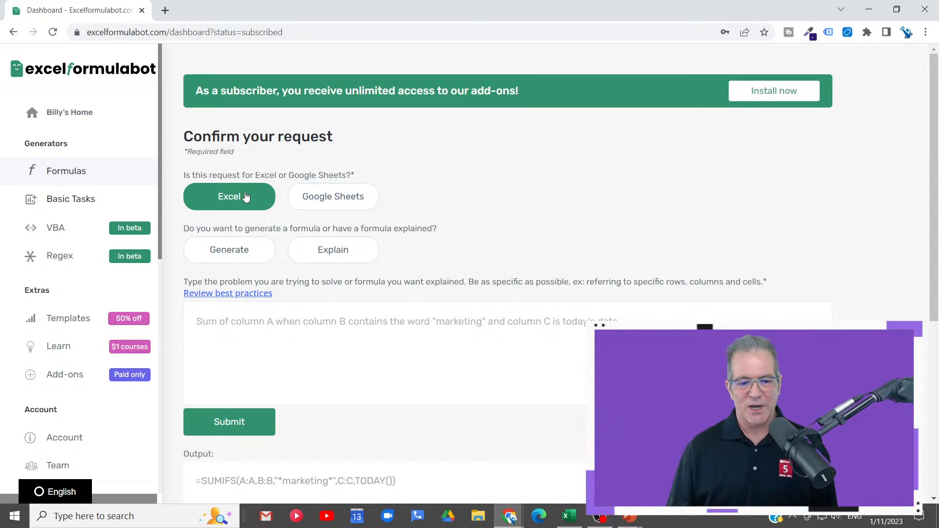
left_click(238, 250)
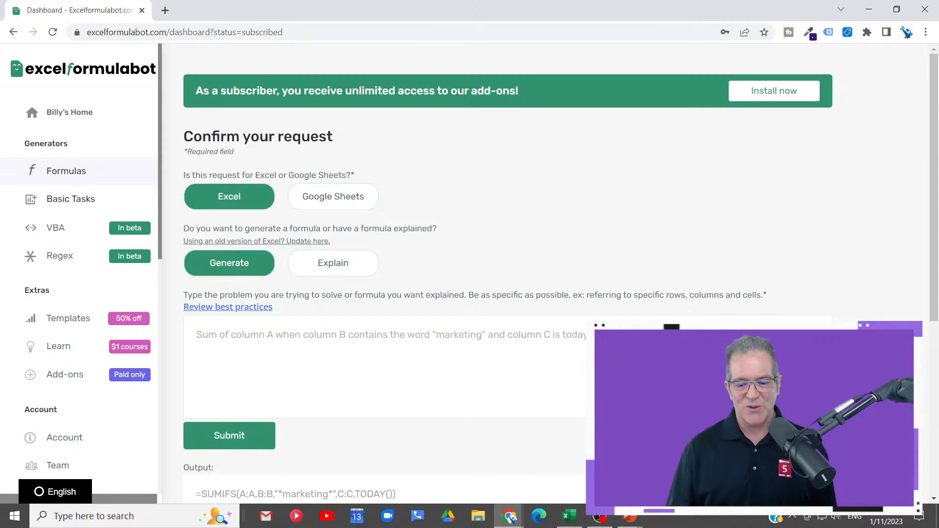
Switch to the EXCEL_FORMULABOT.xlsx workbook in Excel and show the SUMIFS sheet
mouse_move(573, 522)
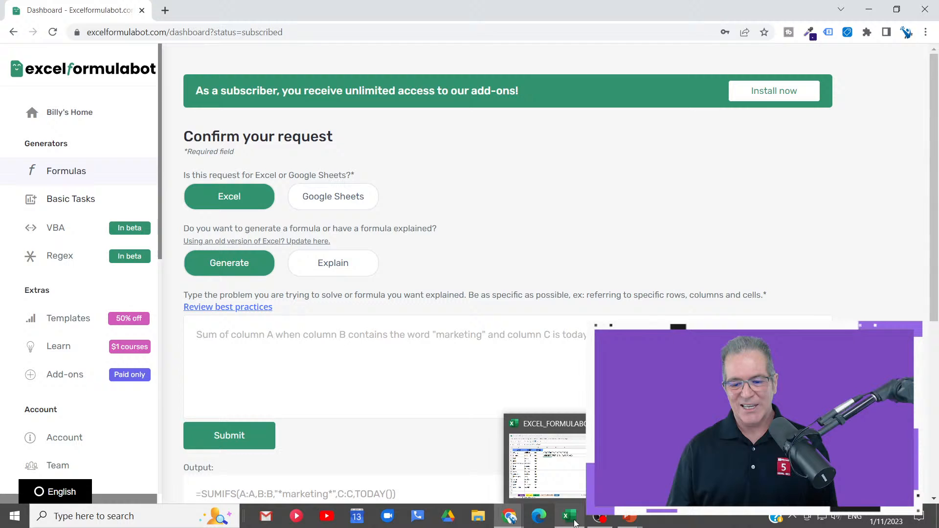
left_click(576, 481)
left_click(405, 254)
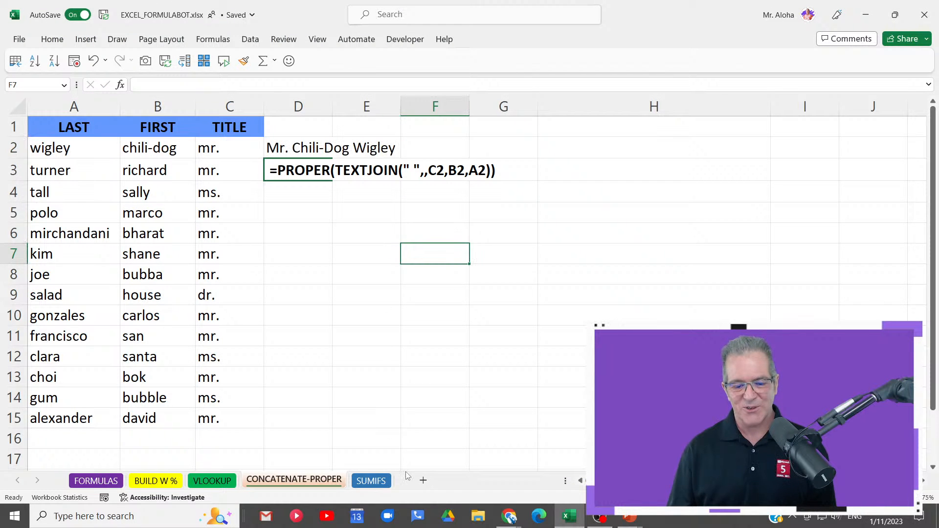
left_click(371, 480)
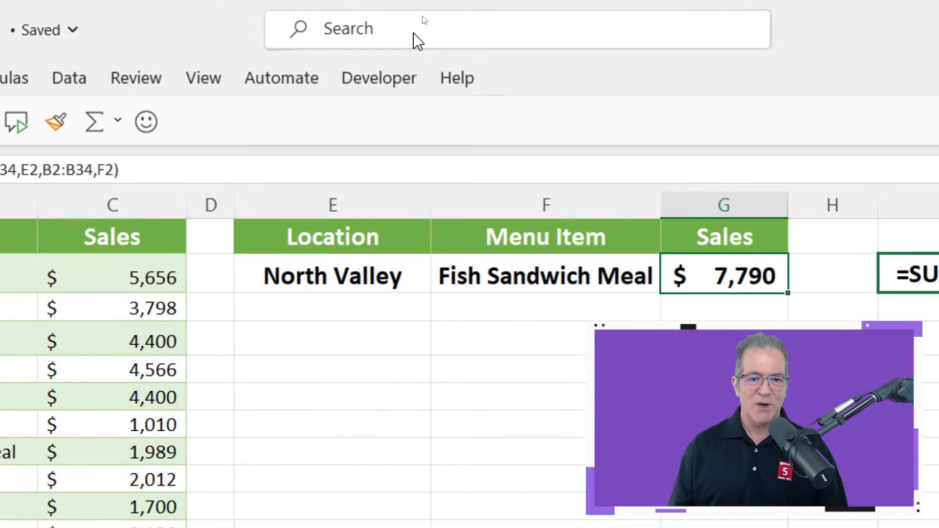
Search Excel for SUMIF, read the syntax and arguments in the SUMIFS function help article, and close the help
left_click(424, 16)
type("SUMIF")
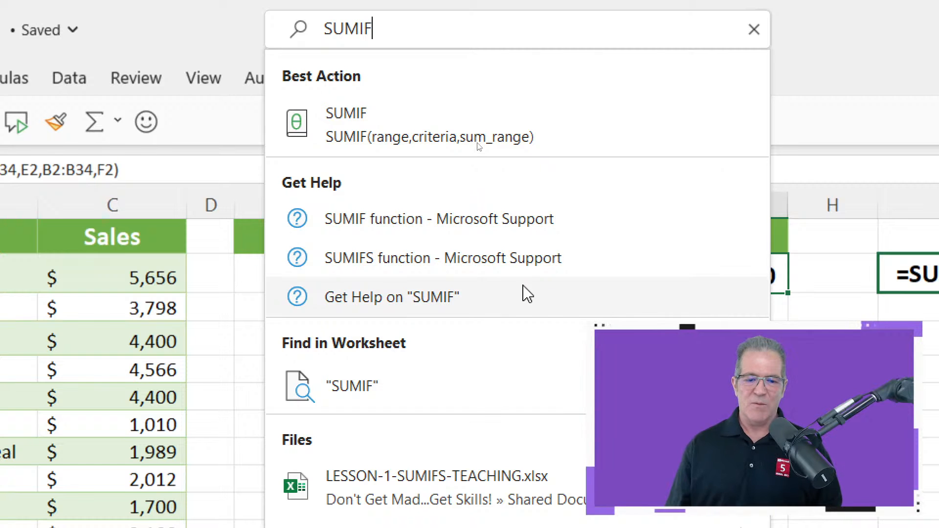
left_click(503, 264)
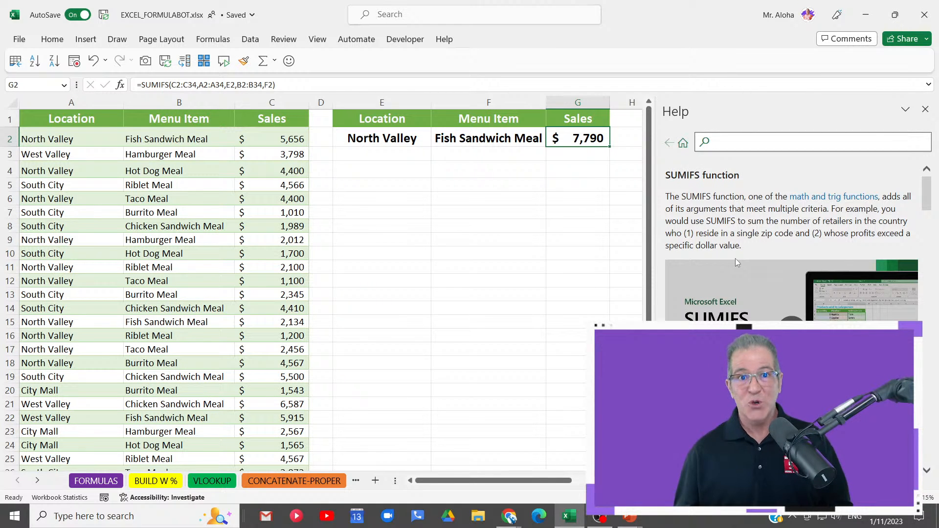
scroll(735, 257, "down", 5)
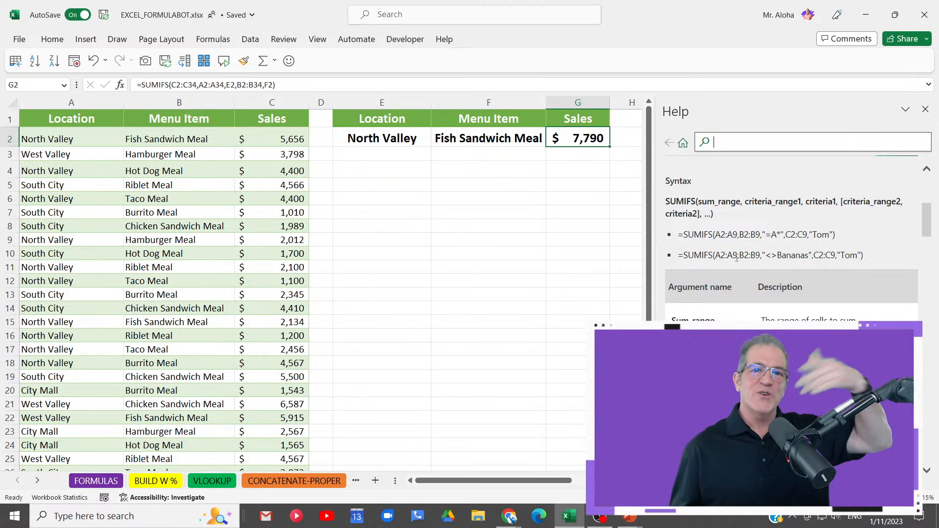
scroll(766, 291, "down", 1)
scroll(766, 291, "down", 4)
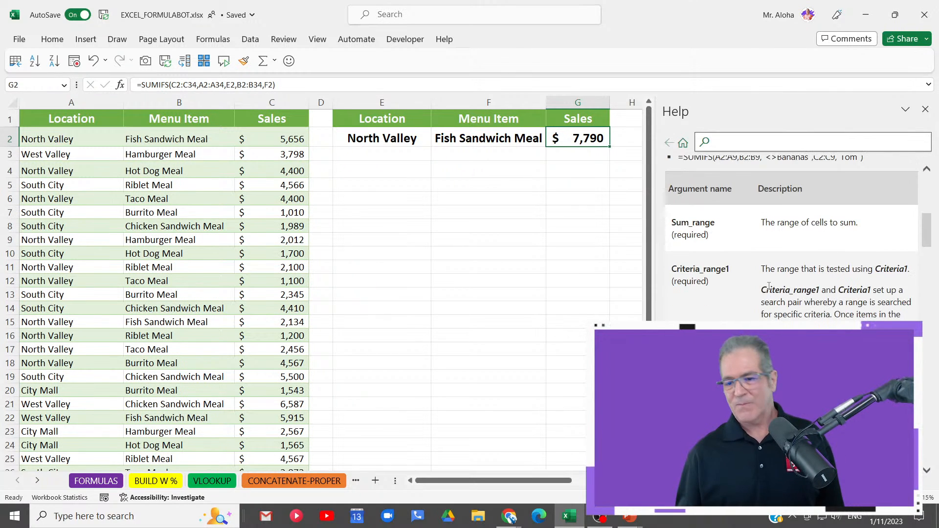
scroll(775, 274, "up", 10)
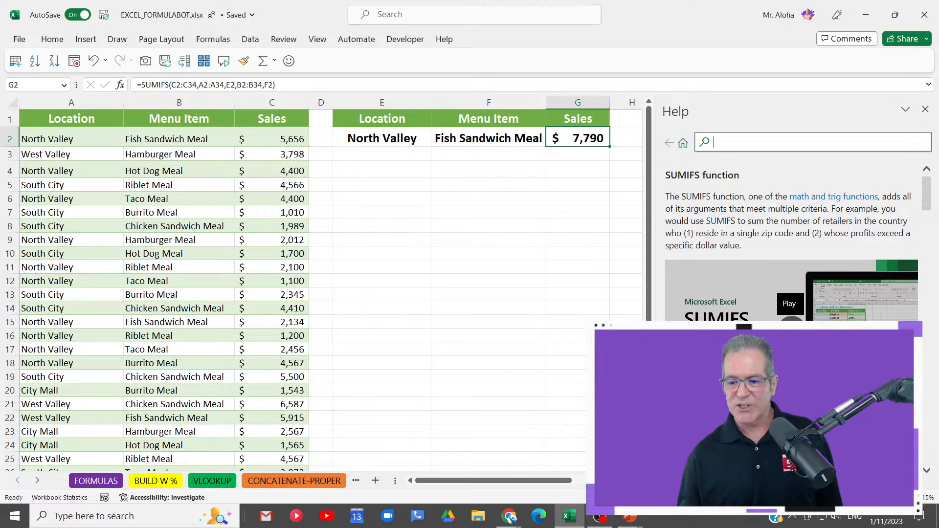
left_click(925, 109)
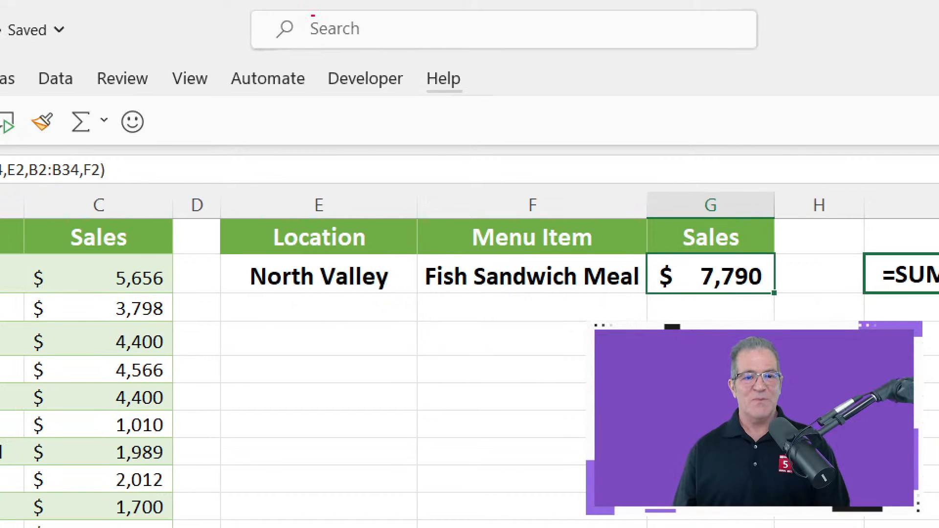
mouse_move(238, 1)
left_mouse_down()
mouse_move(541, 81)
mouse_move(808, 69)
left_mouse_up()
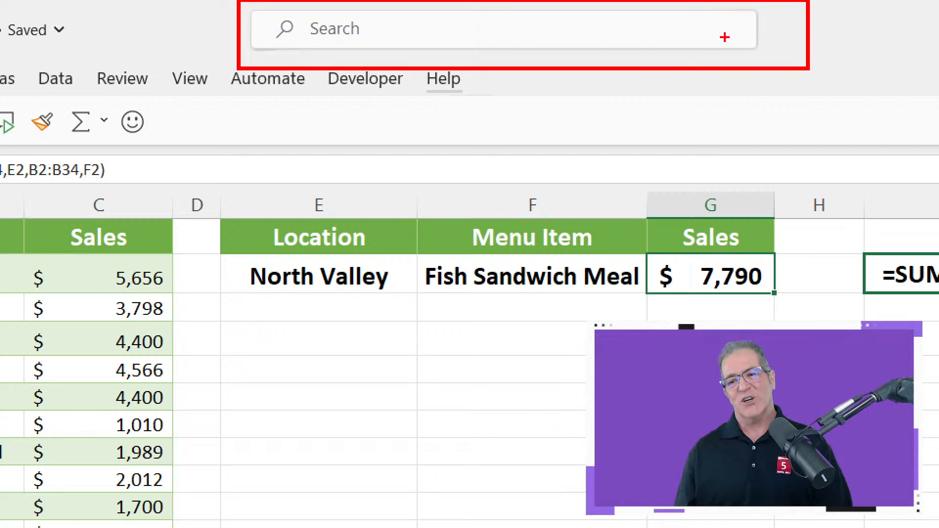
left_click_drag(749, 28, 708, 29)
key("Escape")
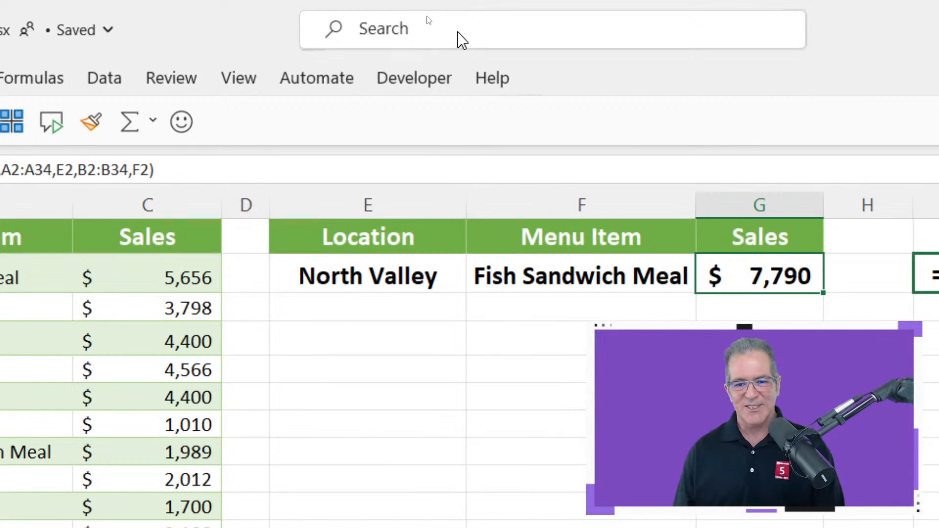
Search Excel for PROTECT SHEETS, shorten the query to PROTECT to compare the suggested actions, and close the search
left_click(426, 19)
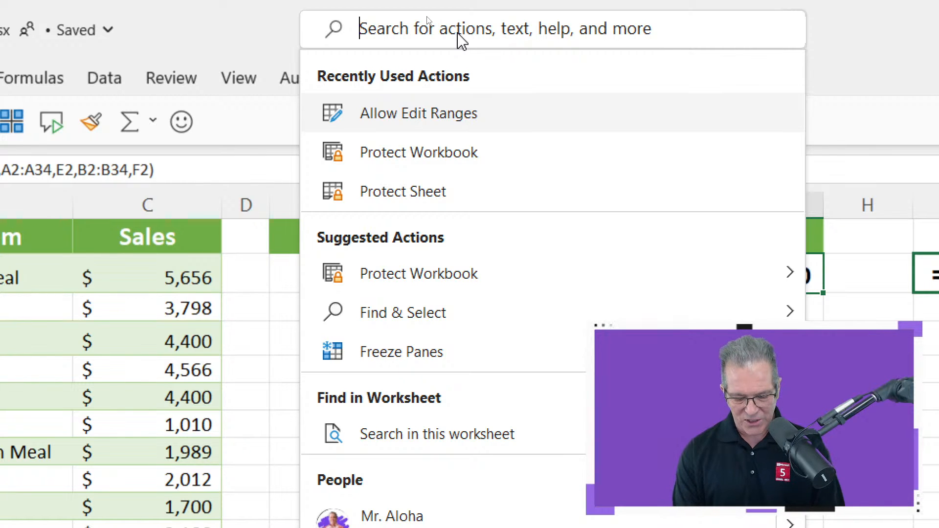
type("PROTECT ")
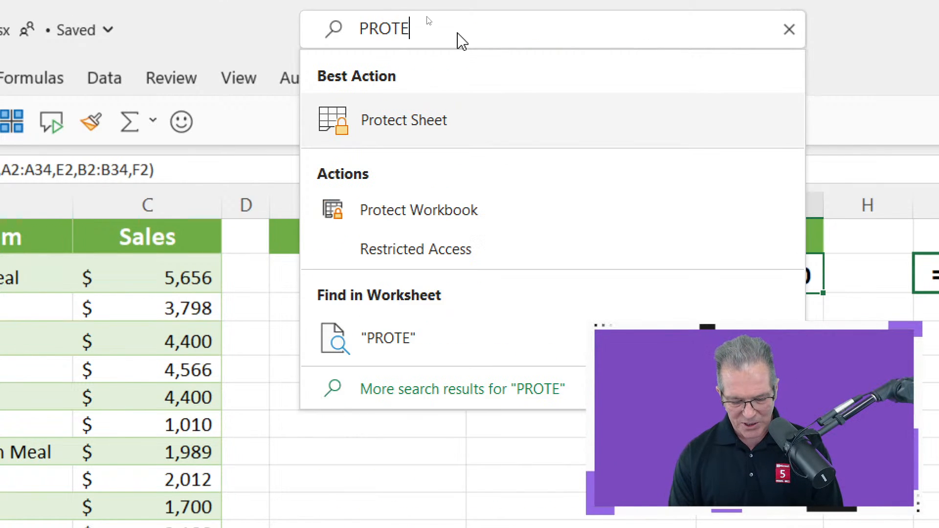
type("SHEETS")
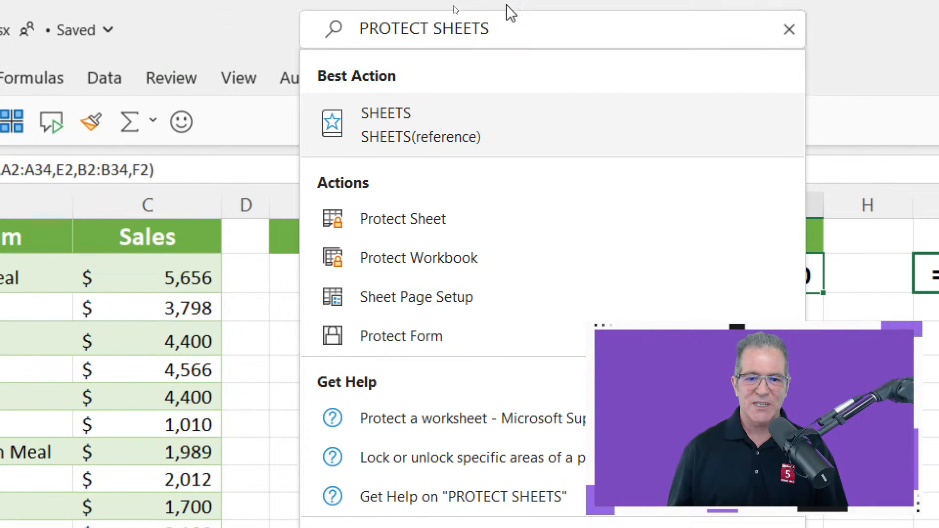
key("BackSpace")
key("BackSpace")
key("BackSpace")
key("BackSpace")
key("BackSpace")
key("BackSpace")
key("BackSpace")
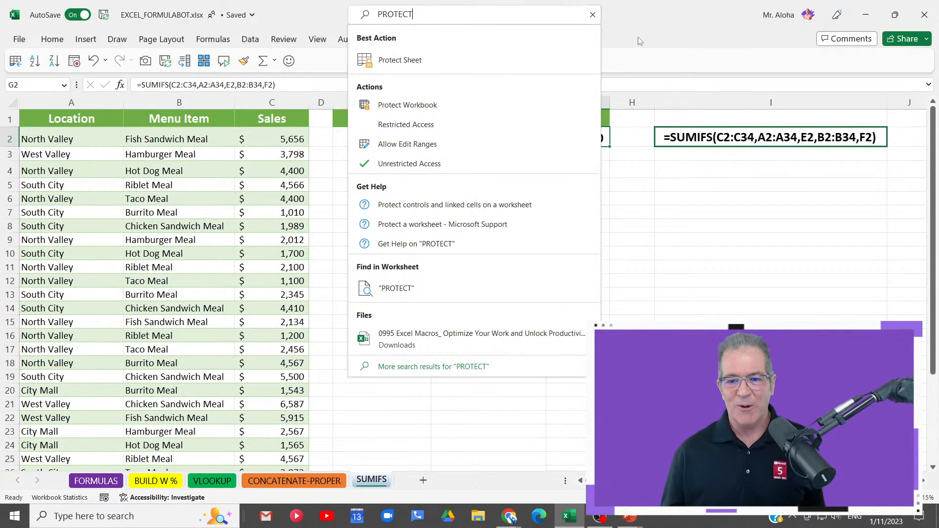
key("Escape")
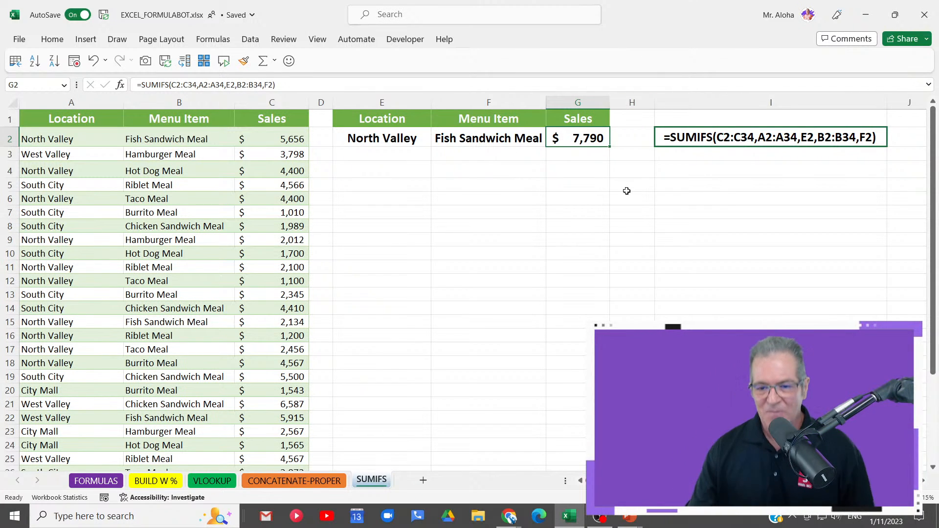
Open the SUMIFS formula in cell G2 for editing, examine its argument hint and move the hint clear of the formula
key("F2")
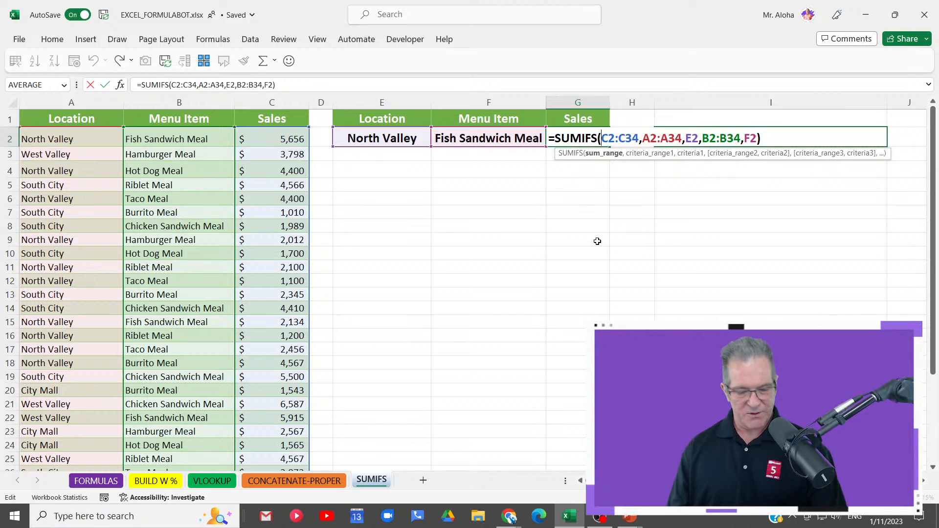
key("Escape")
double_click(570, 138)
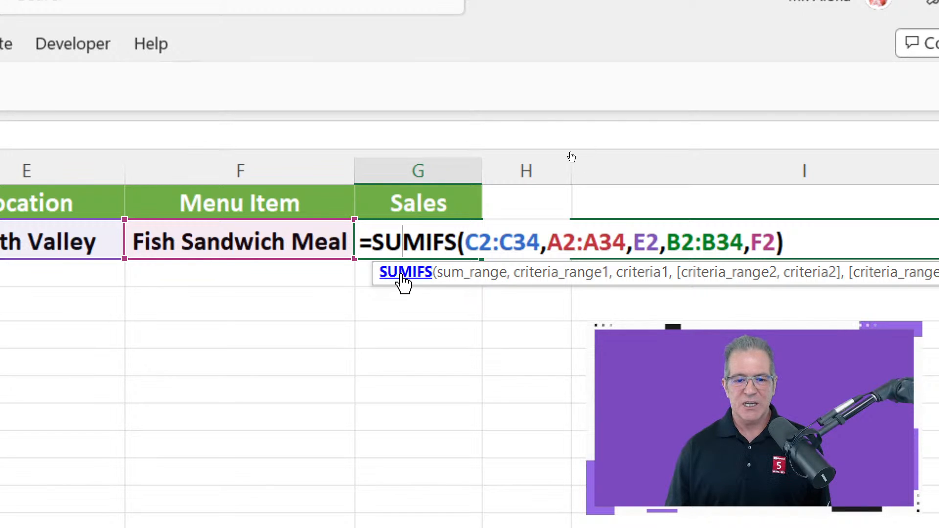
left_click(406, 272)
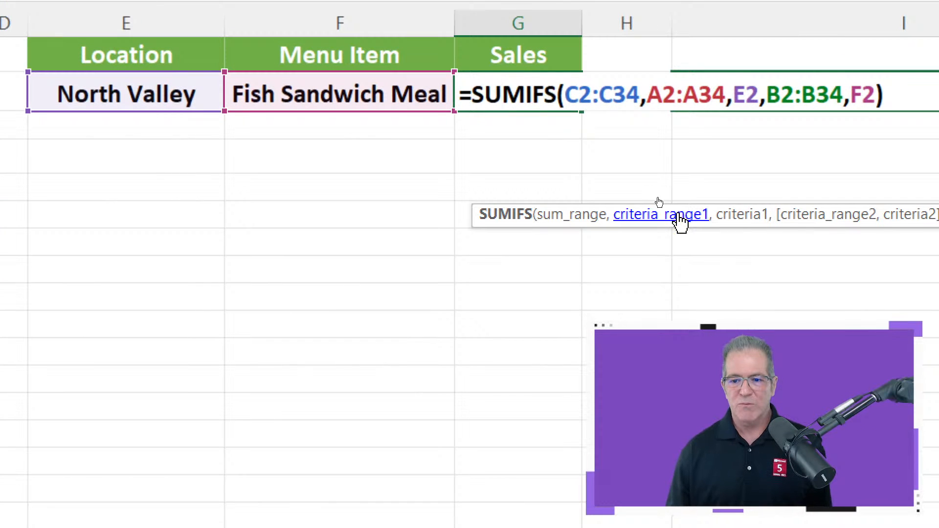
left_click_drag(710, 213, 512, 162)
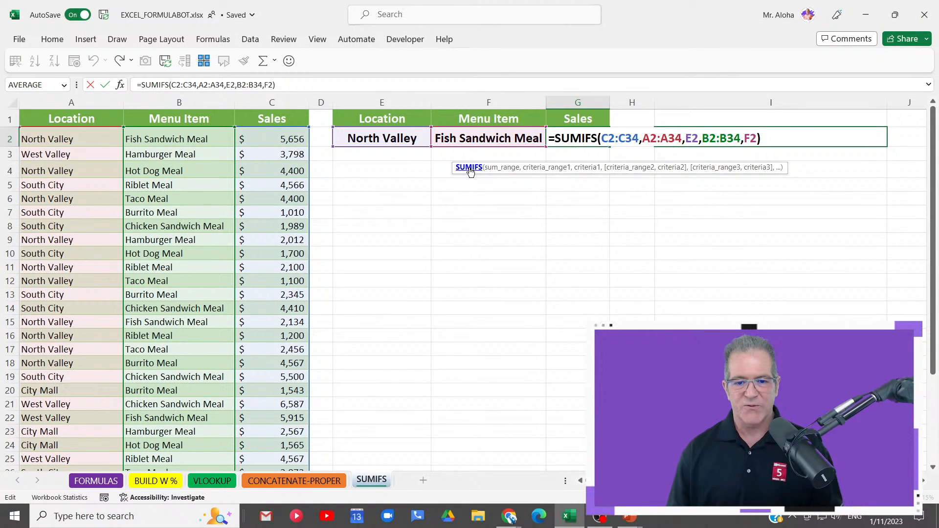
Open the help for SUMIFS from the formula's argument hint, close the help and finish editing G2
left_click(299, 152)
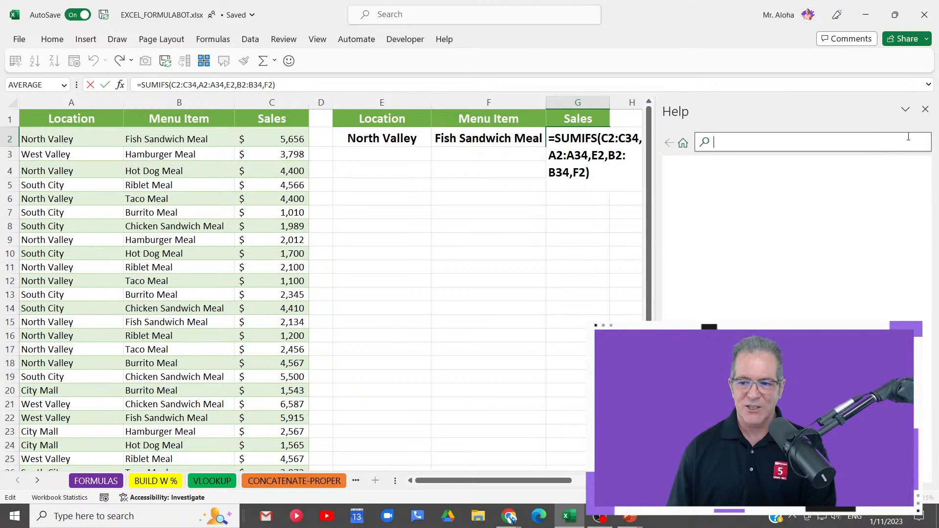
left_click(925, 110)
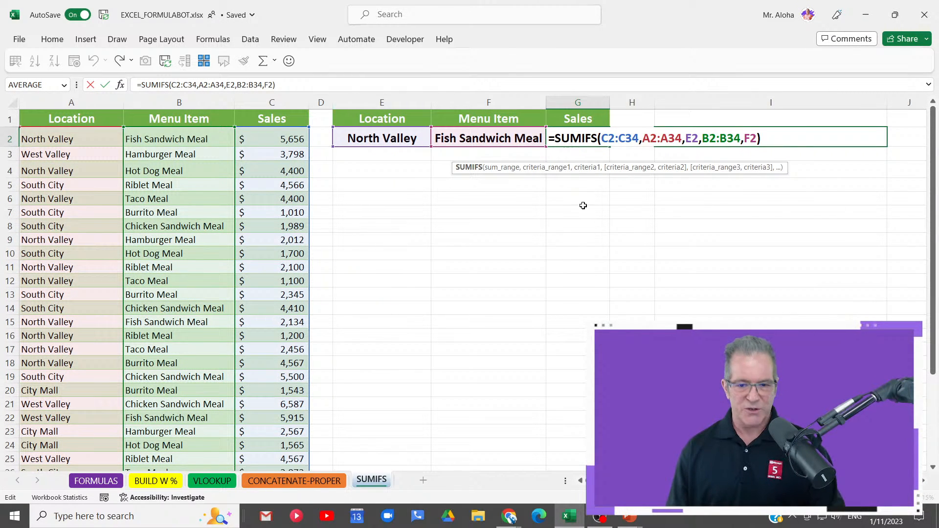
key("ctrl+Return")
Start the formula =SUM in cell F6 and highlight SUMIFS among the suggested functions
left_click(519, 200)
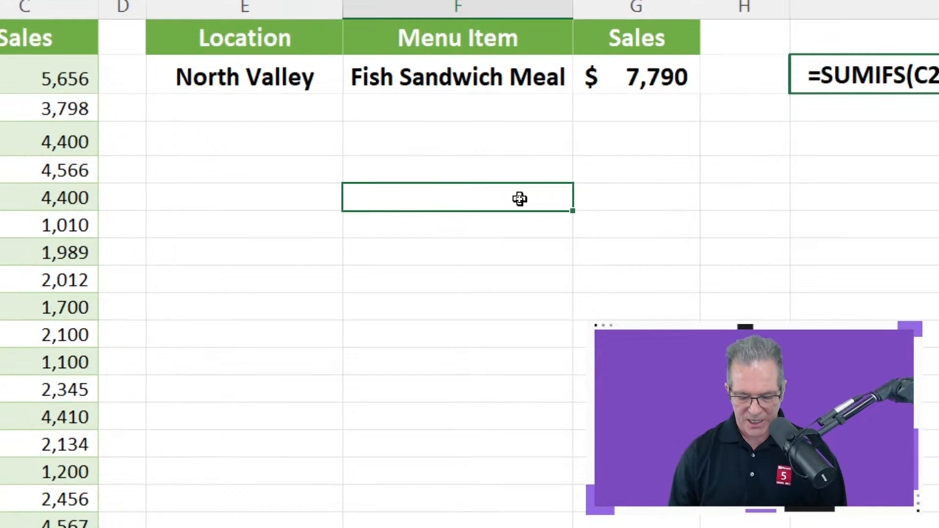
type("=SU")
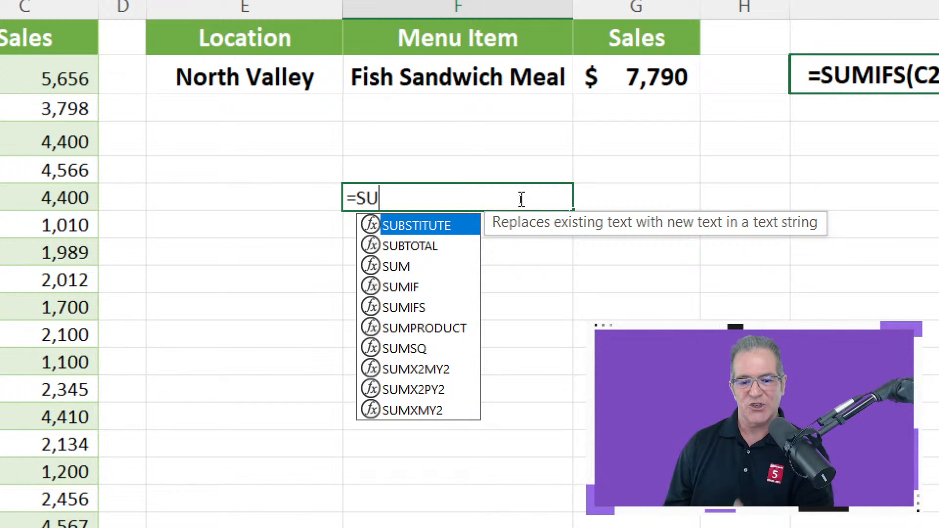
type("M")
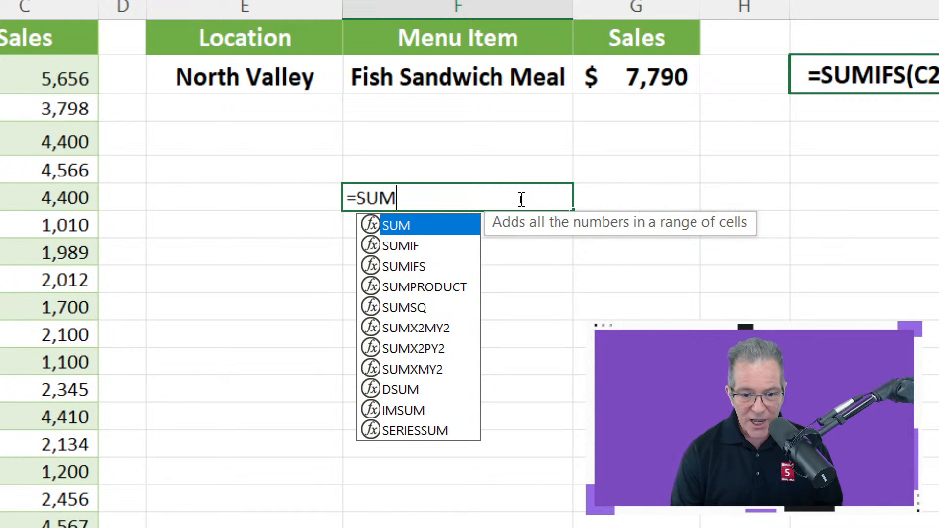
left_click(417, 274)
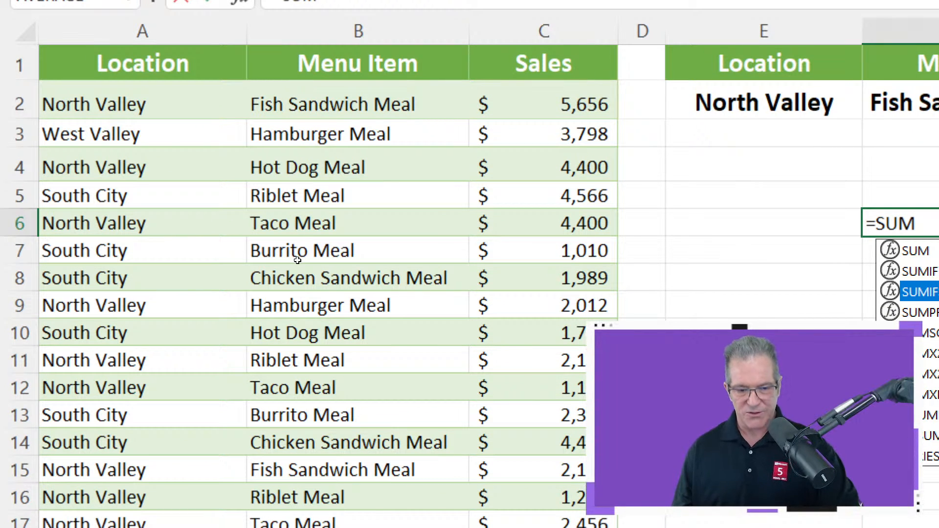
Point out the location and menu item pairs in rows 2 and 4 as examples of two criteria
left_click(92, 101)
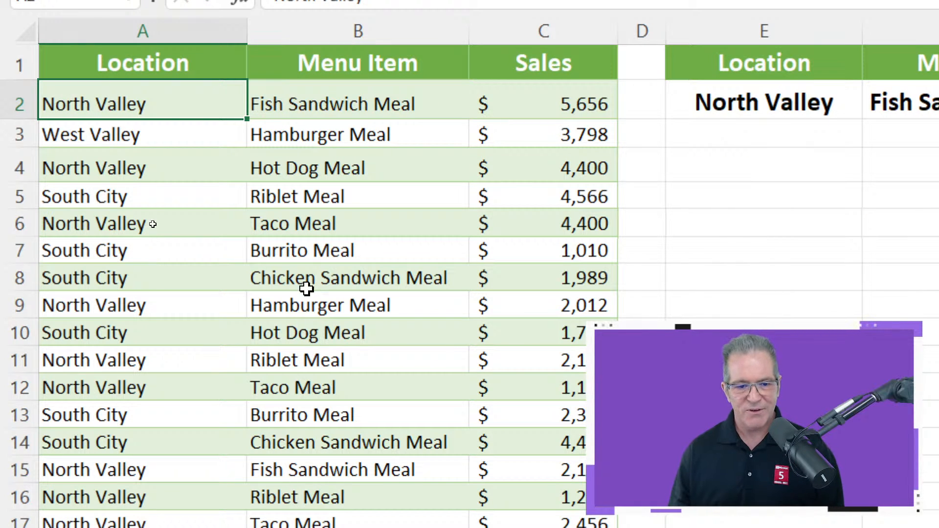
left_click(336, 105, "ctrl")
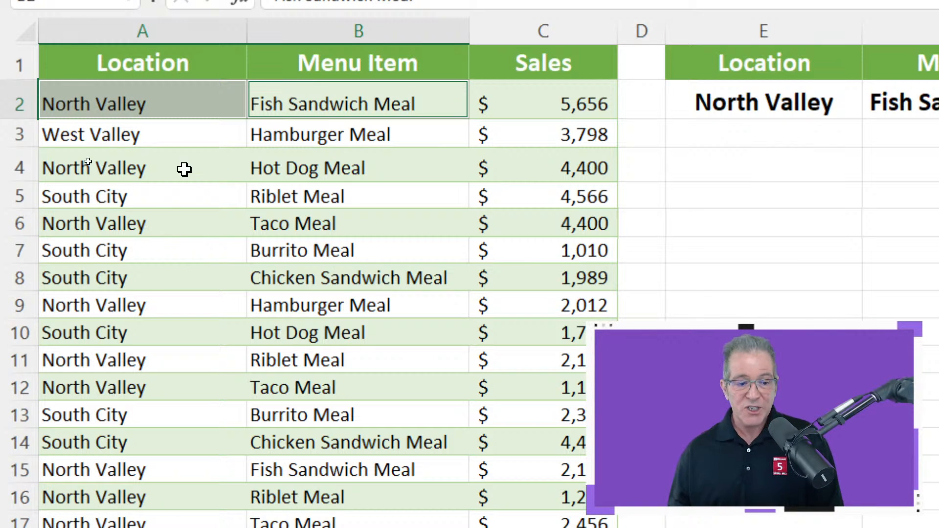
left_click(166, 167)
left_click(342, 169)
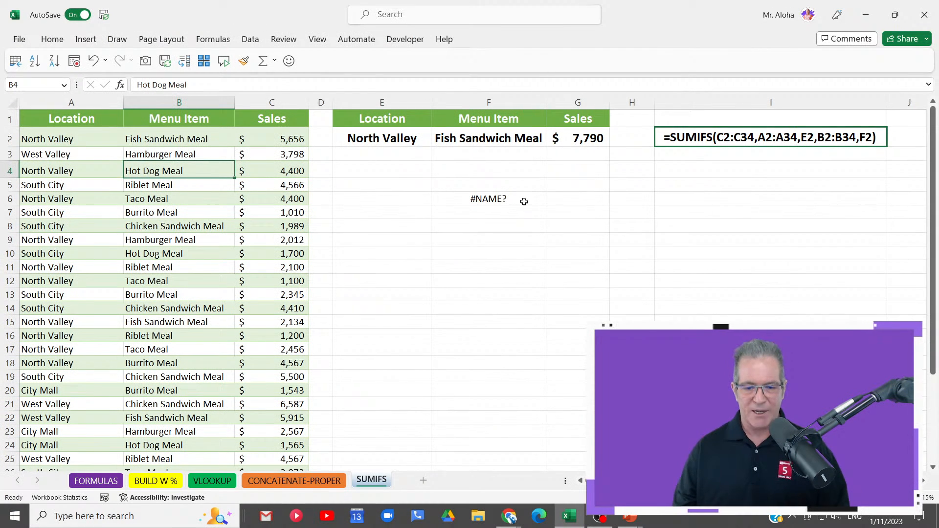
Extend the formula in F6 to =SUMI and view the descriptions of the suggested SUMIF and SUMIFS functions
double_click(516, 195)
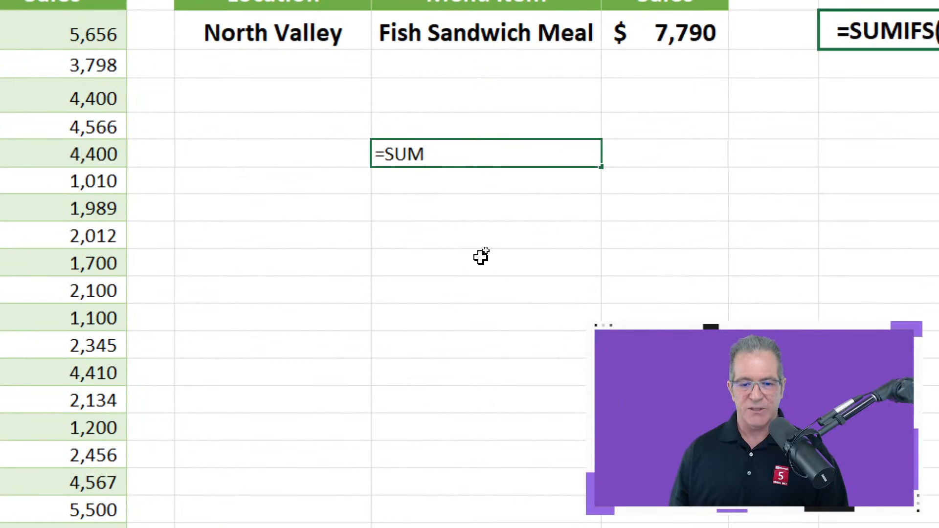
type("I")
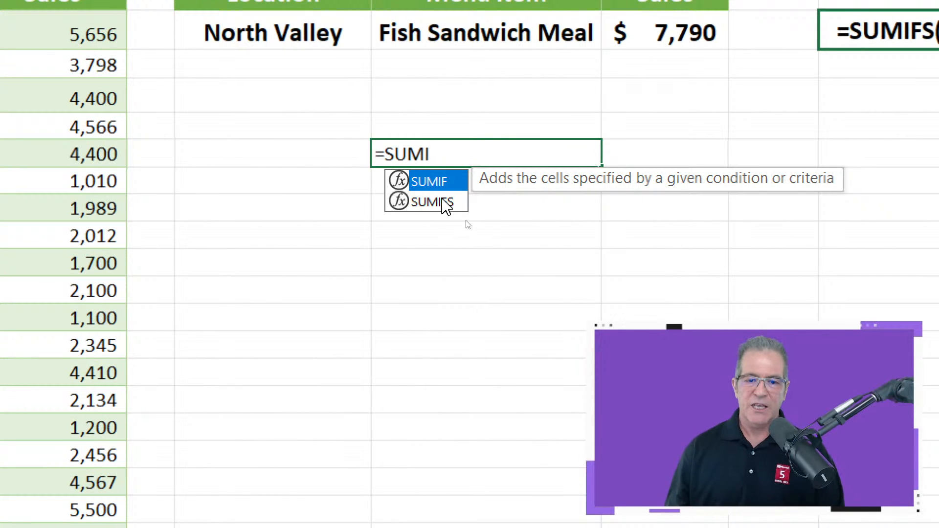
left_click(443, 203)
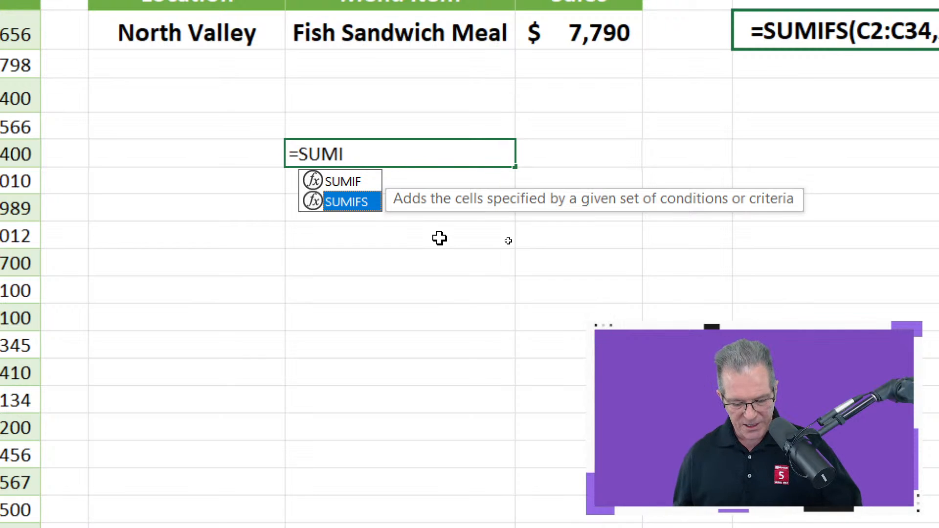
key("Escape")
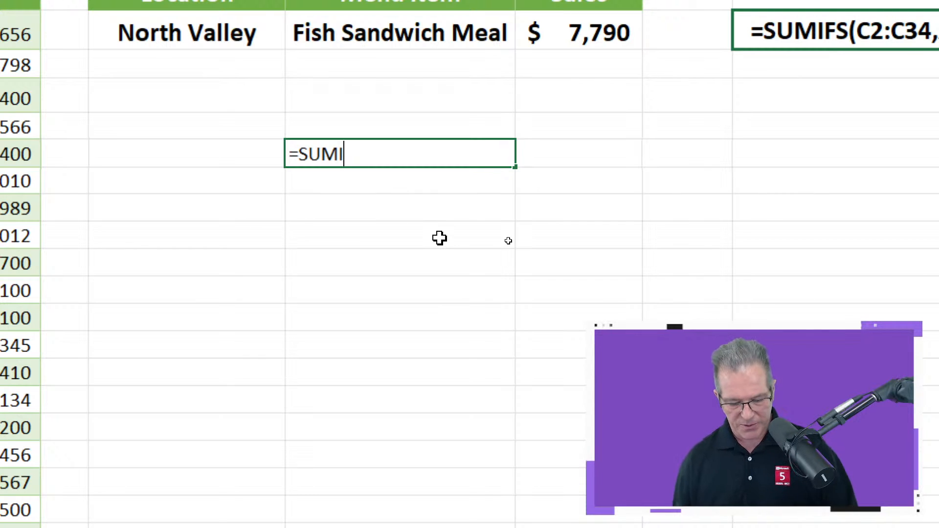
type("T")
key("BackSpace")
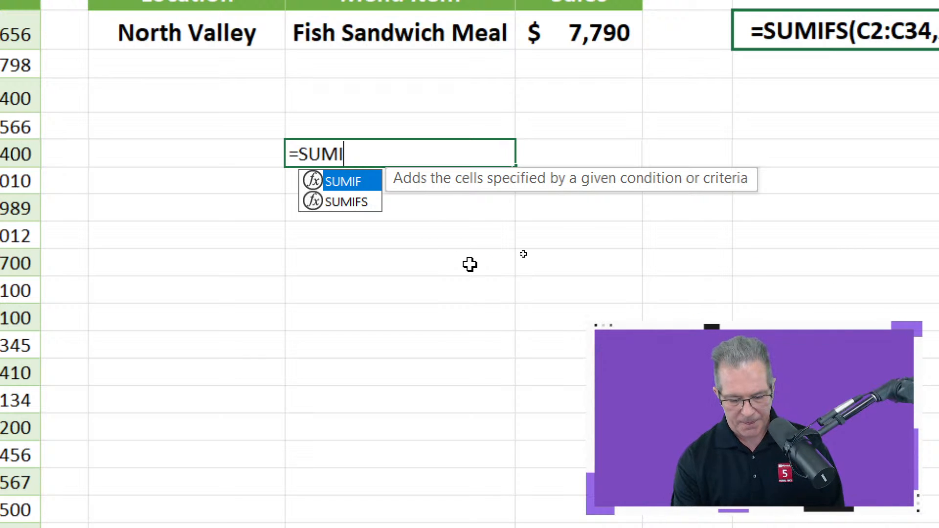
key("shift+F3")
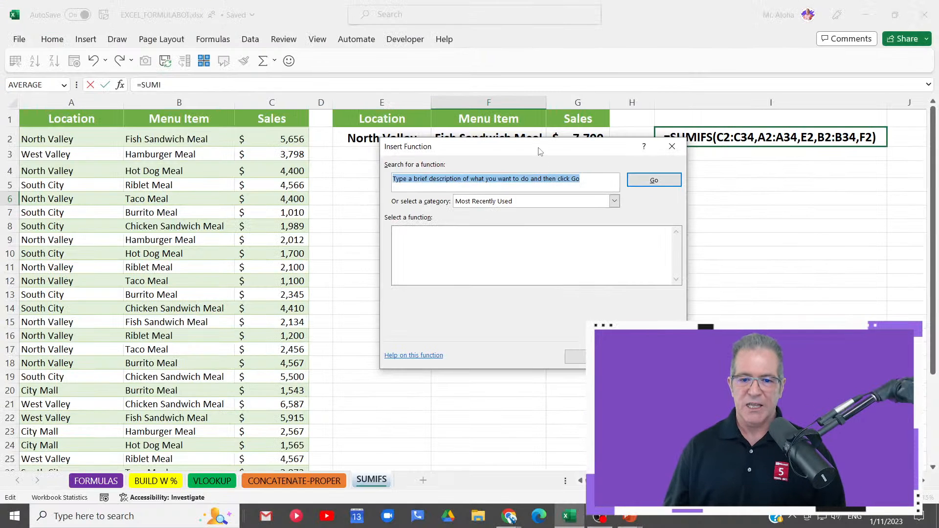
left_click_drag(540, 152, 546, 219)
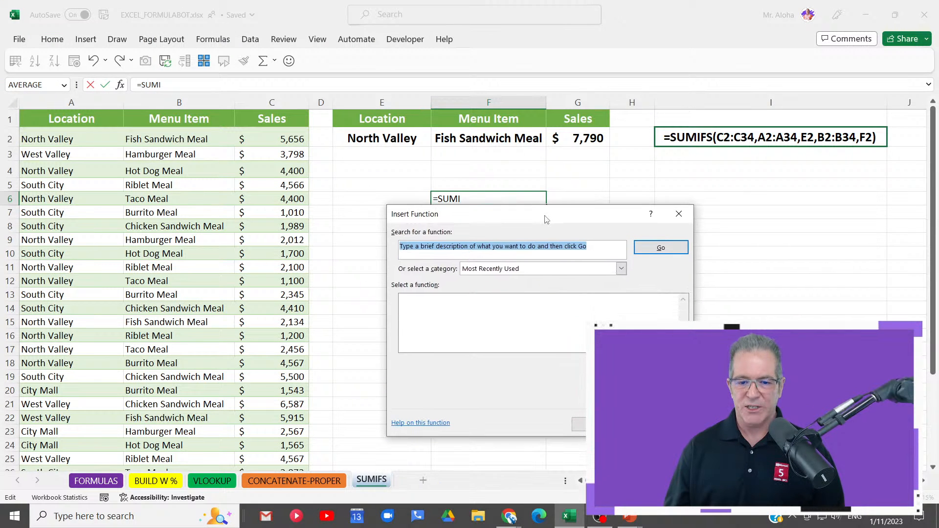
left_click(661, 424)
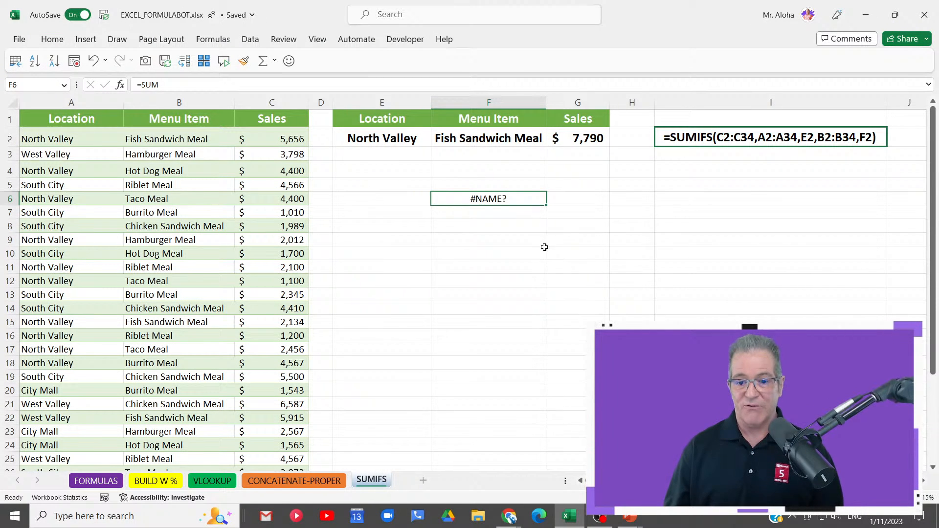
Complete the function name in F6 as SUMIFS from the suggestions and open its Function Arguments dialog
double_click(518, 199)
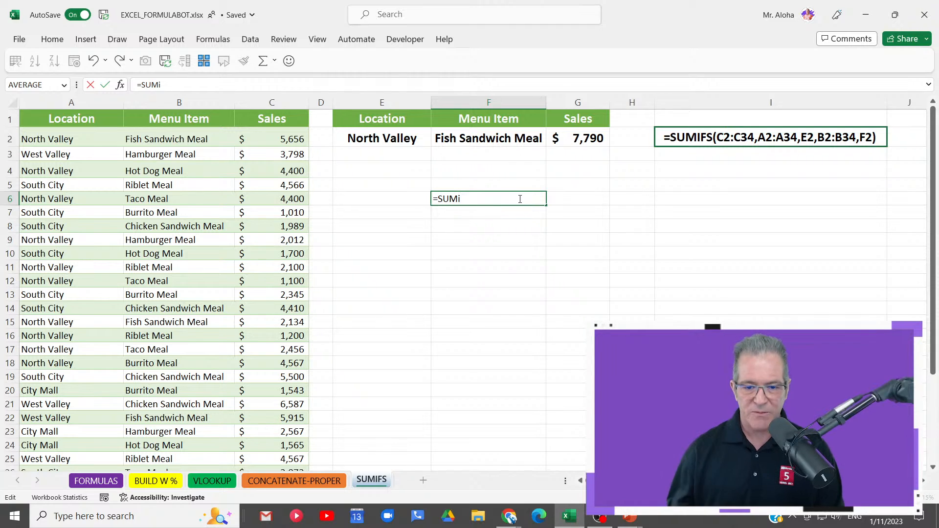
left_click(519, 199)
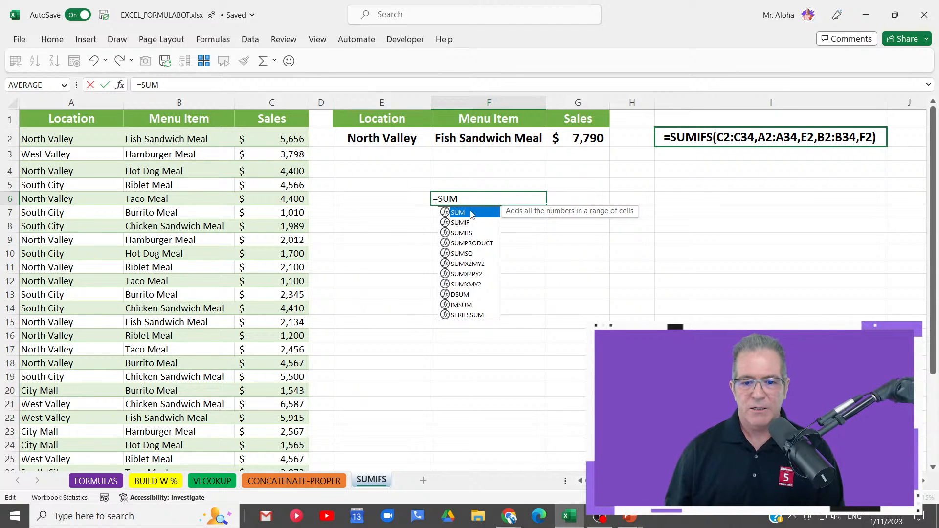
left_click(471, 233)
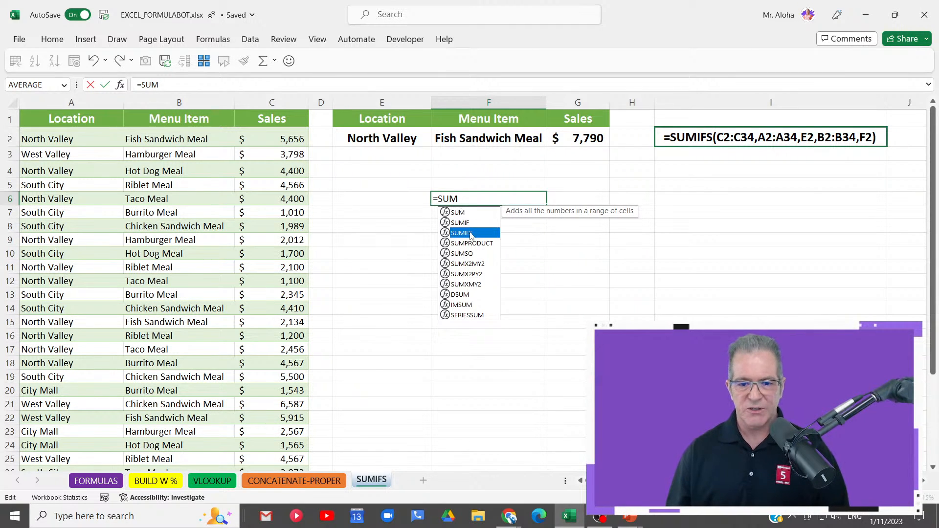
double_click(470, 233)
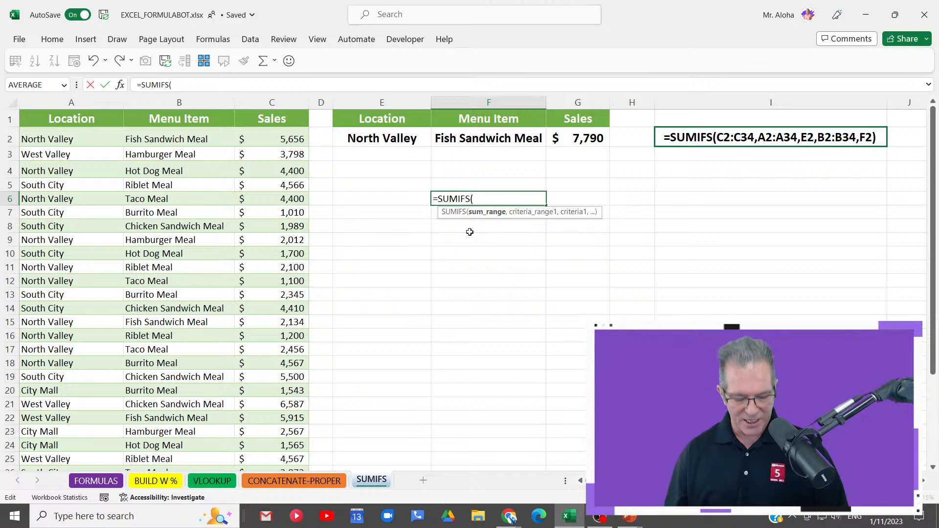
key("ctrl+a")
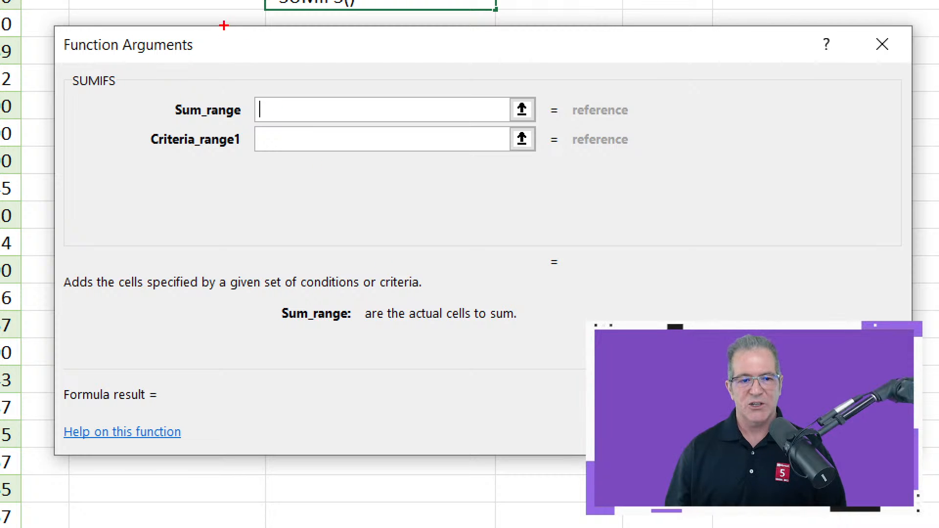
Examine the SUMIFS argument fields, description and help link in the Function Arguments dialog, and cancel it
left_click_drag(215, 45, 329, 53)
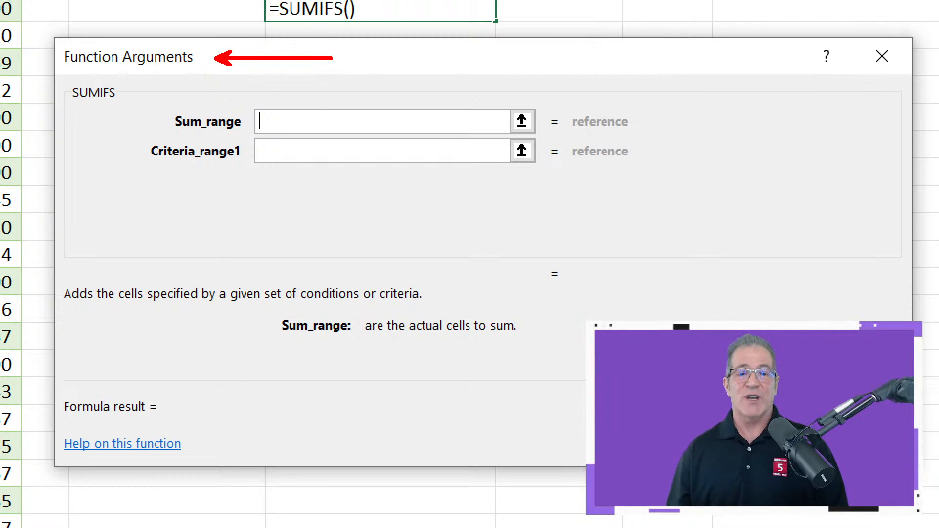
left_click_drag(368, 57, 517, 55)
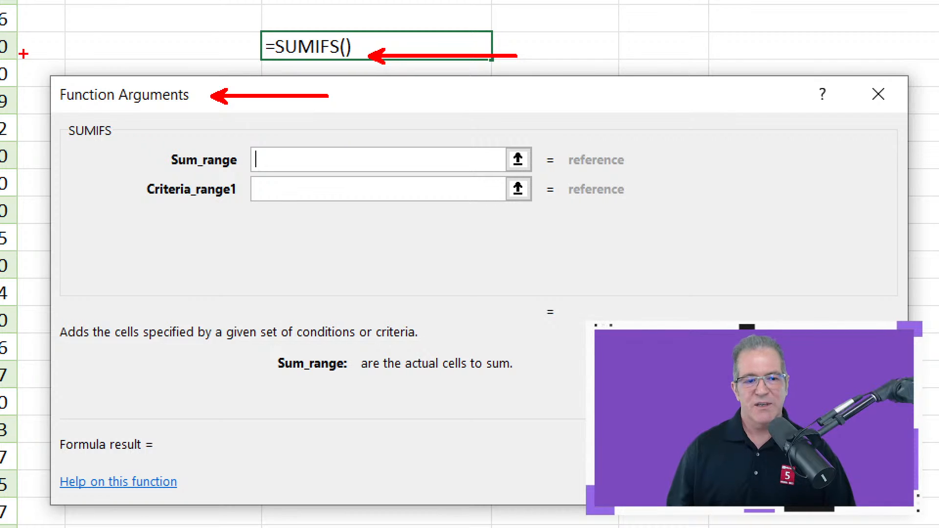
mouse_move(24, 54)
left_mouse_down()
mouse_move(268, 525)
mouse_move(914, 521)
left_mouse_up()
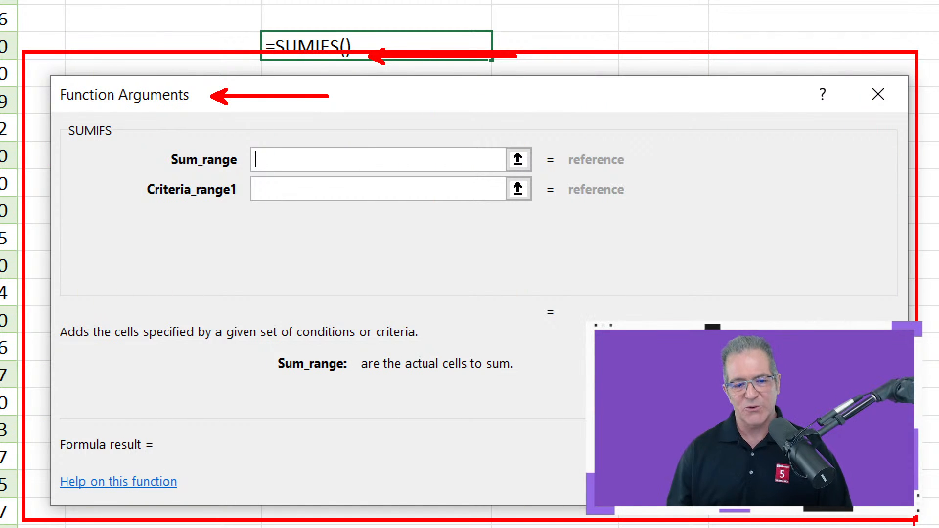
mouse_move(52, 307)
left_mouse_down()
mouse_move(98, 361)
mouse_move(474, 371)
mouse_move(501, 348)
left_mouse_up()
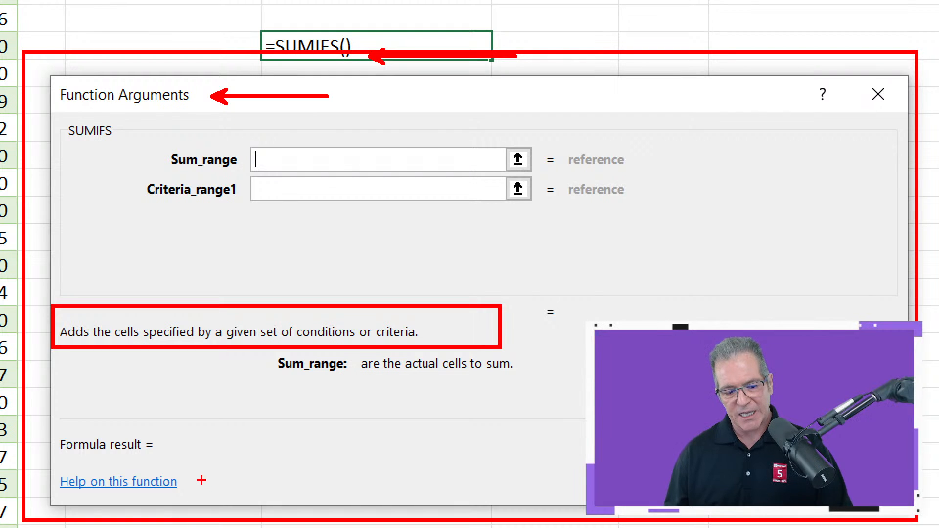
left_click_drag(201, 481, 347, 483)
key("Escape")
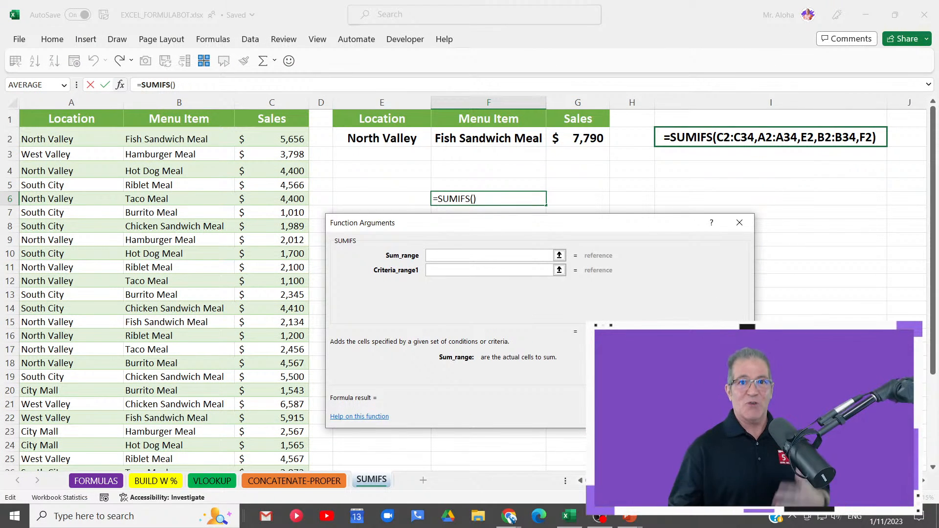
key("Escape")
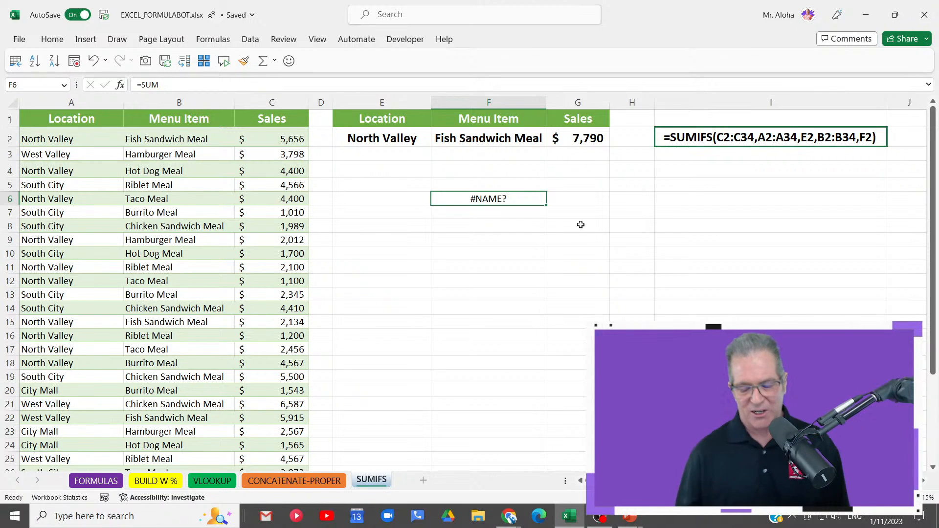
Clear cell F6 and switch to the Excel Formula Bot dashboard in Chrome
key("Delete")
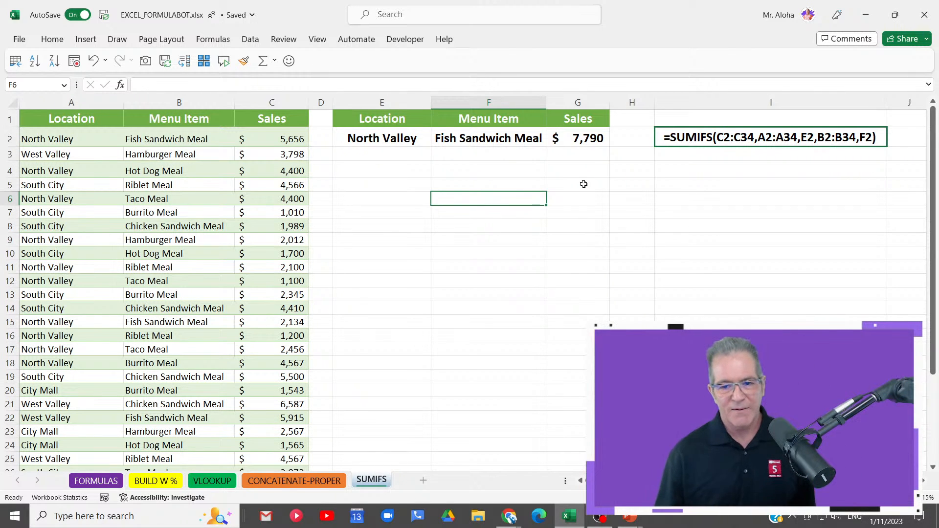
left_click(590, 141)
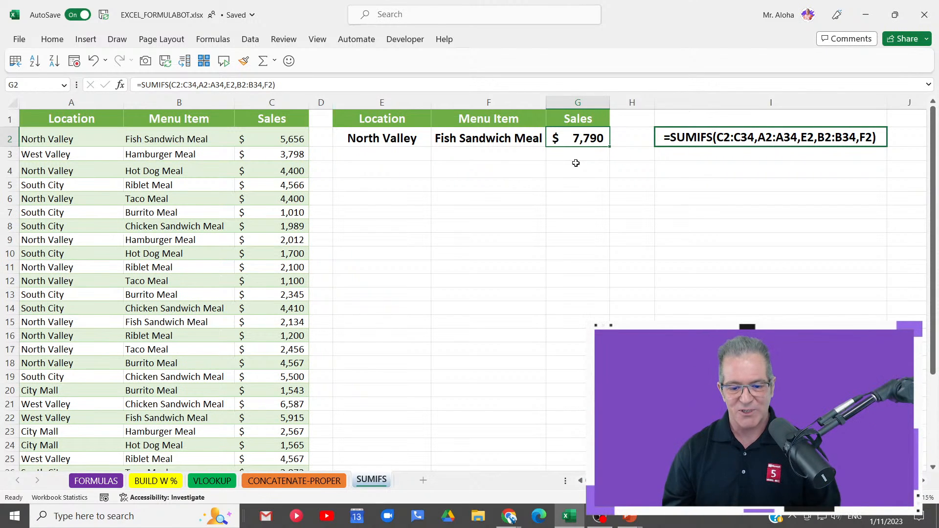
left_click(511, 520)
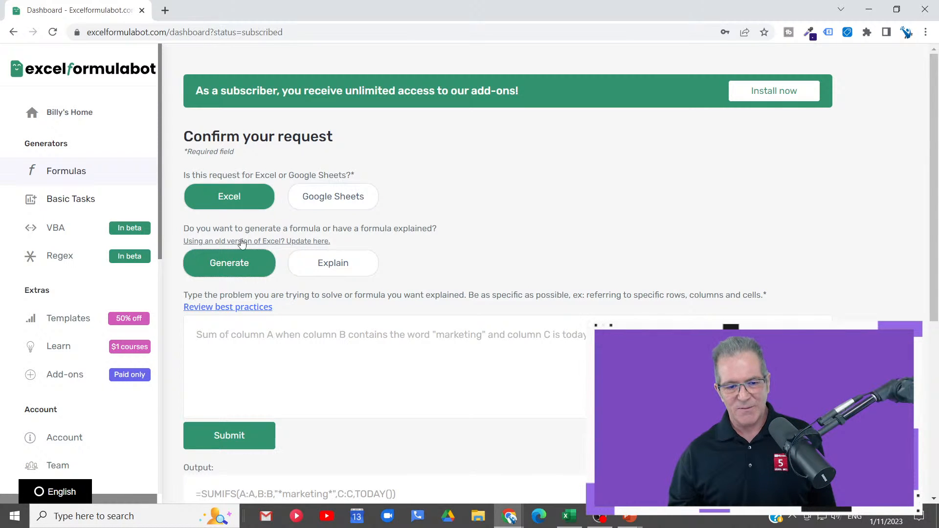
Bring the EXCEL_FORMULABOT.xlsx workbook in front of the dashboard and move its window below the formula request box
scroll(525, 273, "down", 2)
scroll(525, 272, "down", 1)
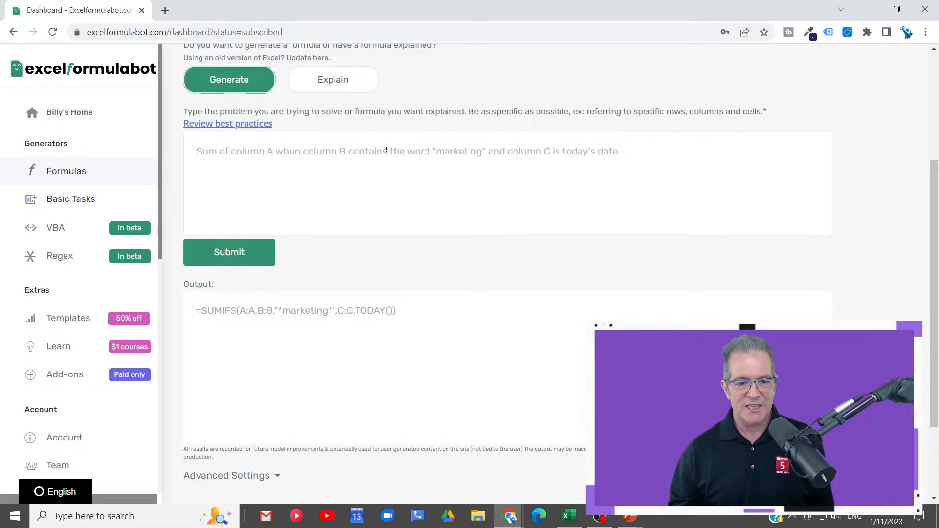
left_click(386, 150)
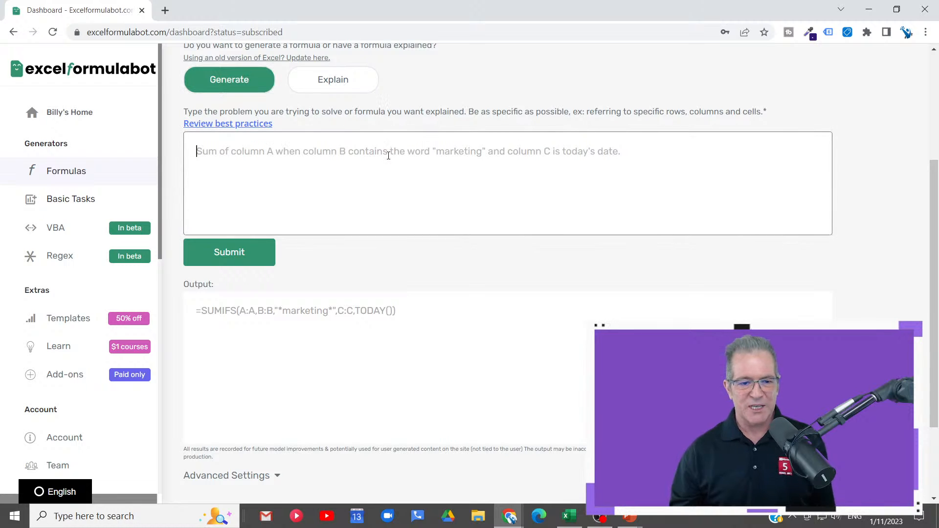
left_click(569, 516)
left_click(894, 18)
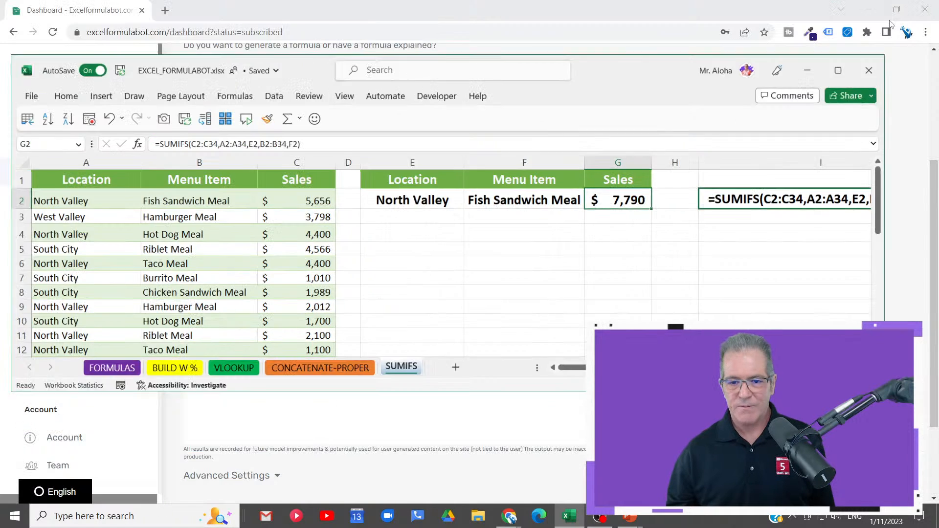
left_click_drag(595, 68, 620, 226)
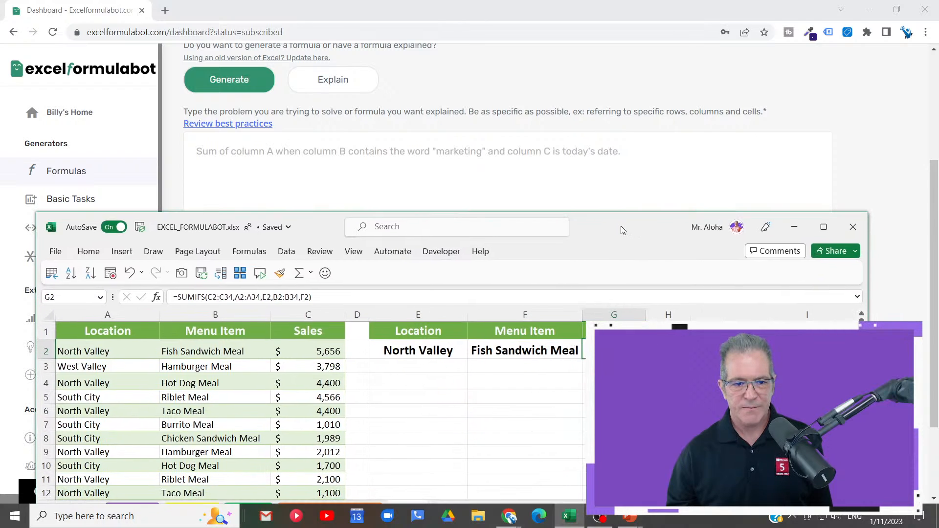
Restore the dashboard's browser window from full screen, widen it to nearly the screen's width, and switch back to the Excel workbook
left_click(896, 9)
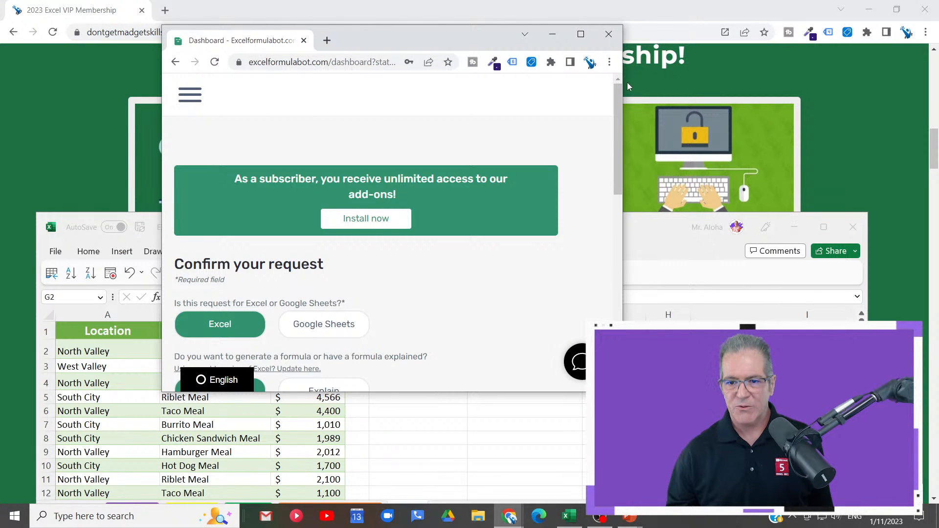
left_click_drag(623, 83, 919, 84)
left_click_drag(161, 116, 3, 117)
left_click_drag(484, 49, 494, 30)
key("alt+Tab")
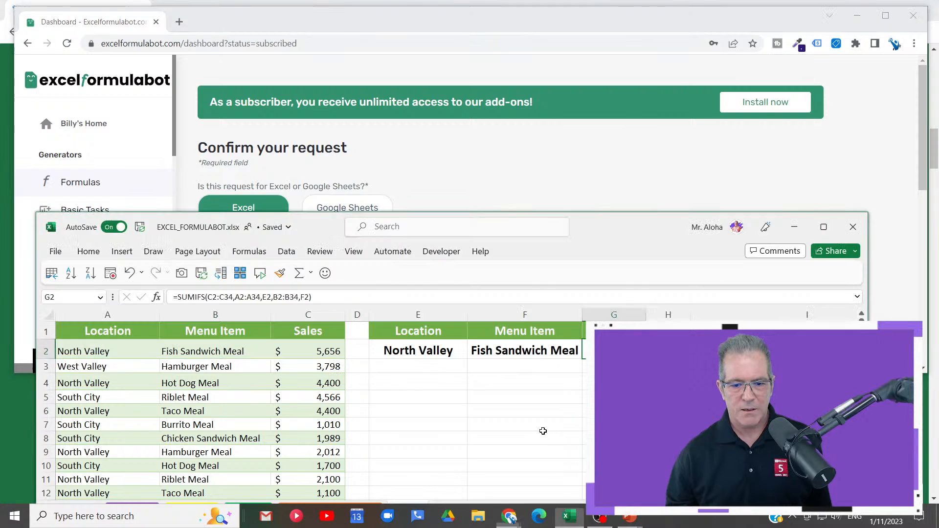
Arrange the two windows so the request form sits above the visible header and first data rows of the SUMIFS sheet
scroll(610, 159, "down", 3)
scroll(609, 159, "down", 2)
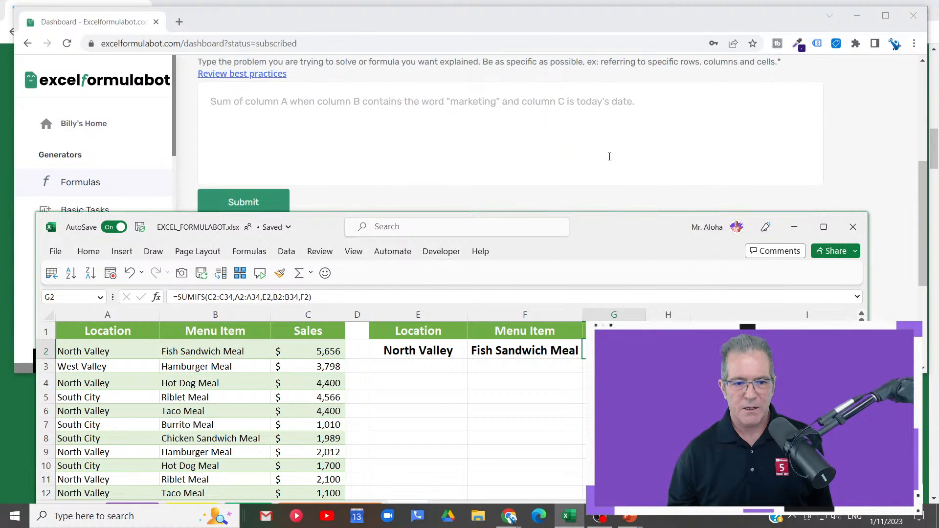
scroll(609, 157, "up", 1)
left_click(380, 160)
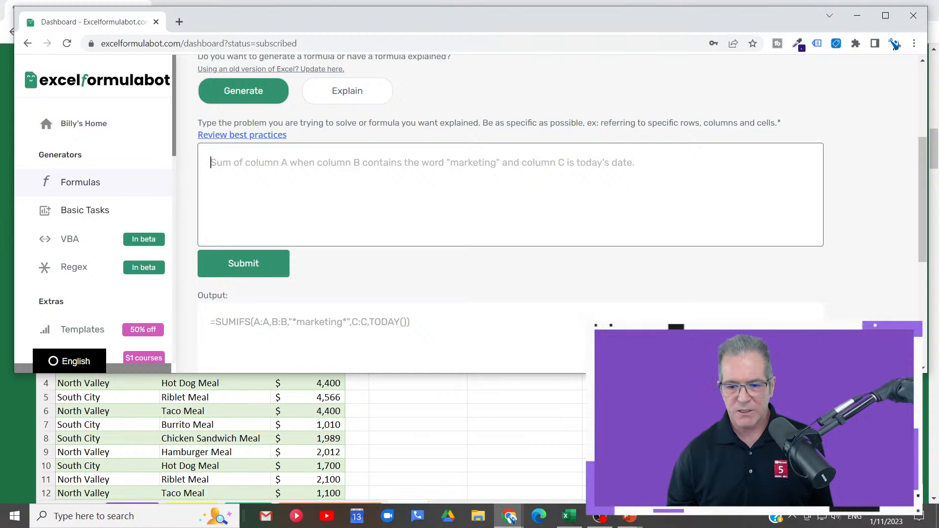
key("alt+Tab")
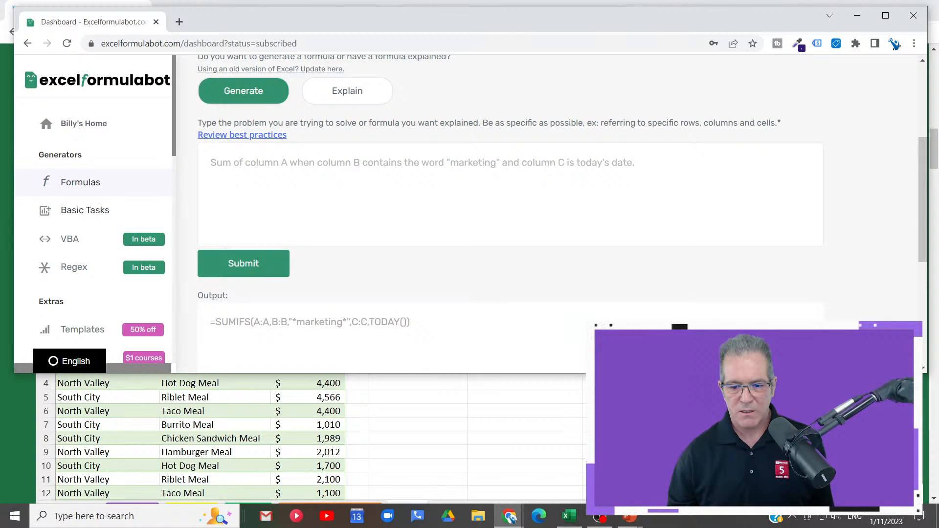
key("alt+Tab")
left_click_drag(623, 236, 621, 319)
left_click(855, 159)
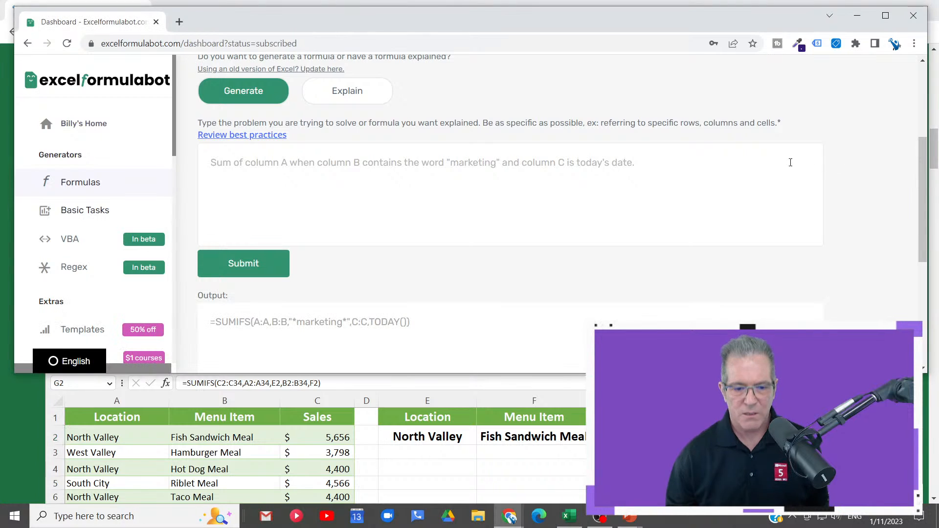
scroll(651, 205, "up", 2)
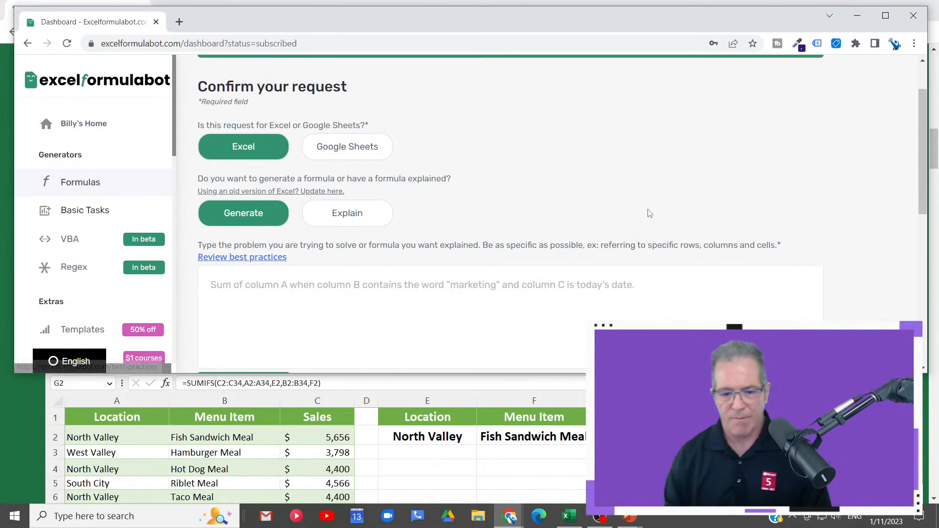
Begin the formula request with the text: Total of all "fish sandwich meal"
left_click(347, 284)
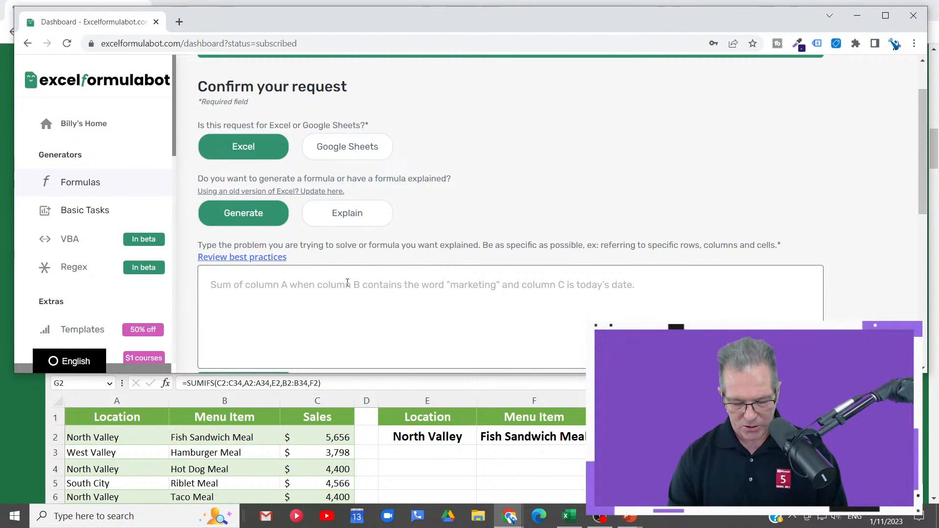
type("Total of")
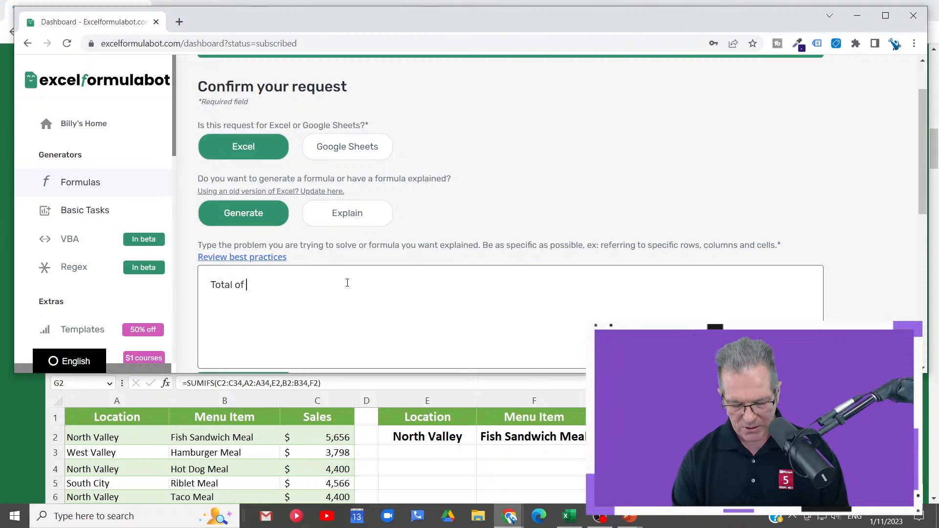
type("all ")
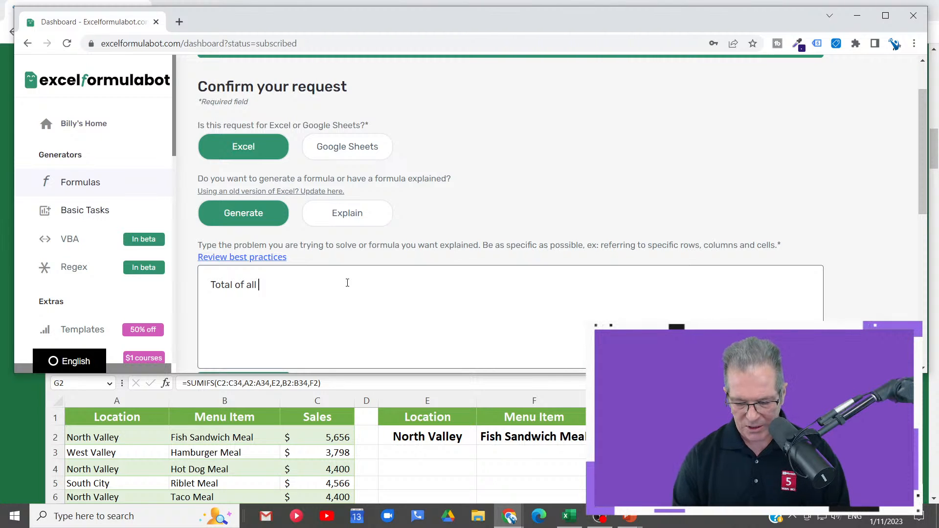
type("\"")
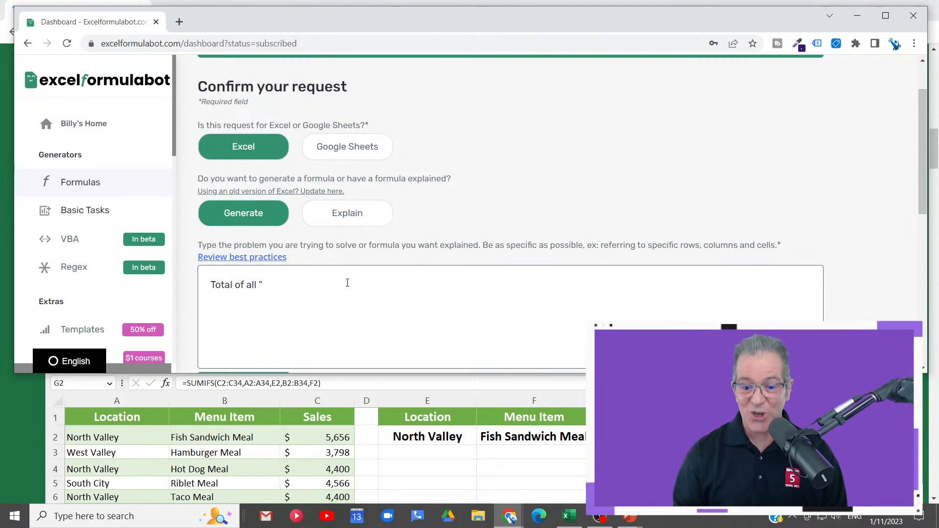
type("fi")
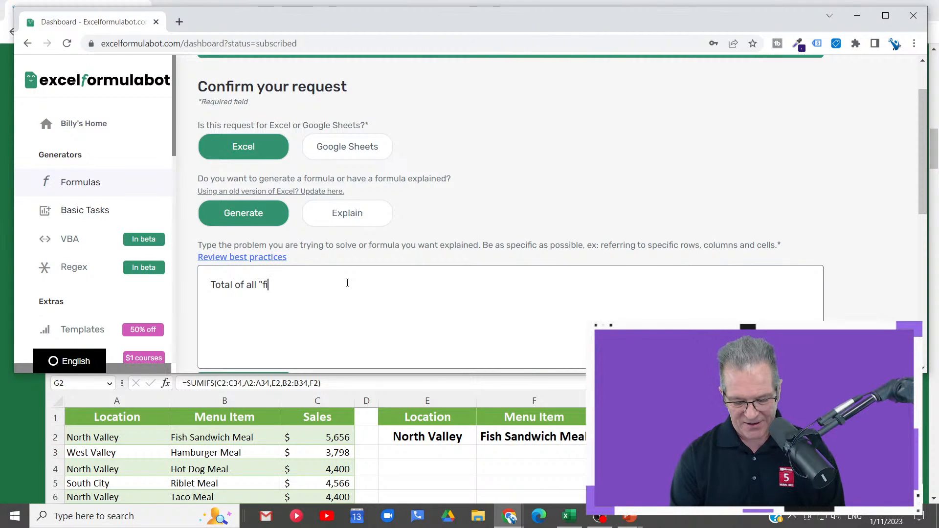
type("sh")
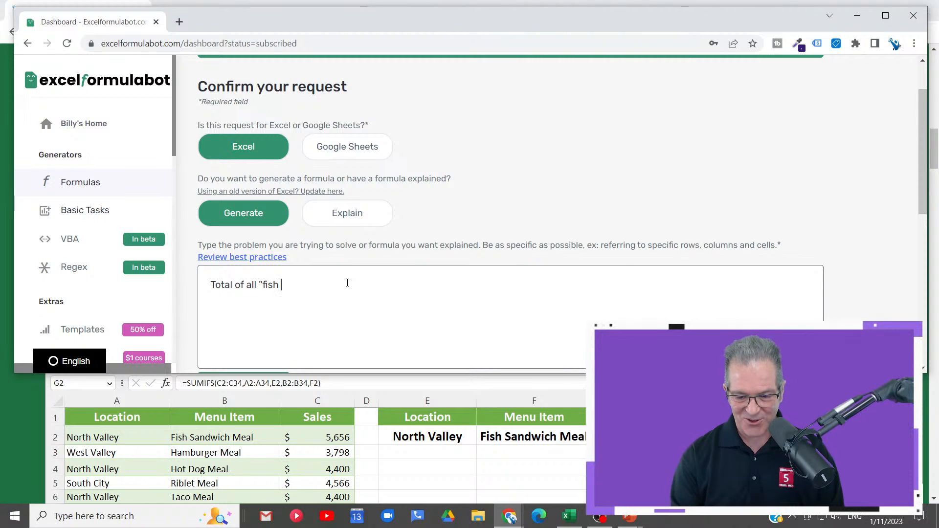
type(" sandwi")
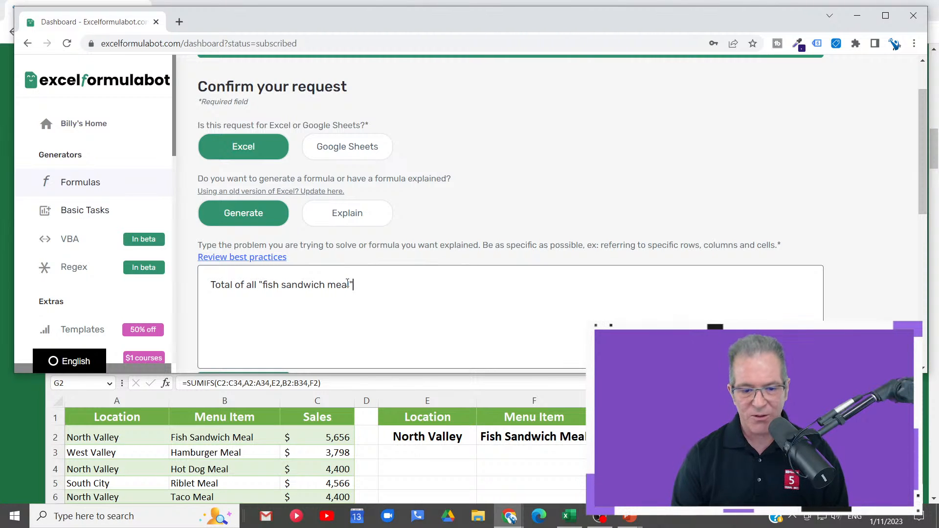
type("ch meal\" ")
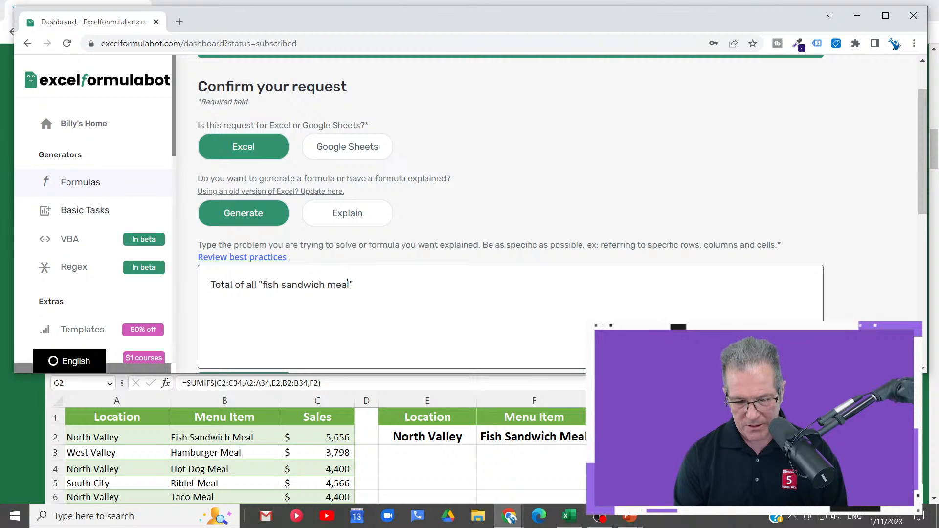
Extend the request with the location condition: of "north valley" location
type("of ")
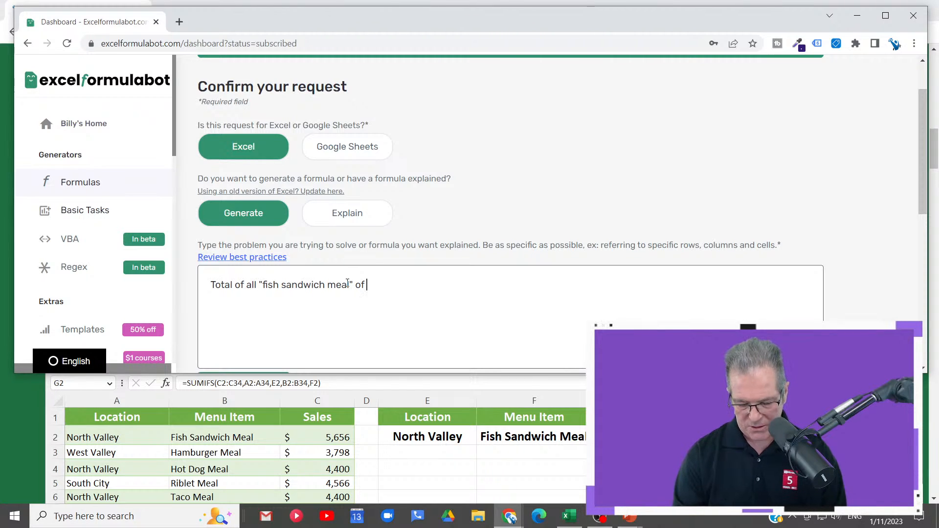
type("\"N")
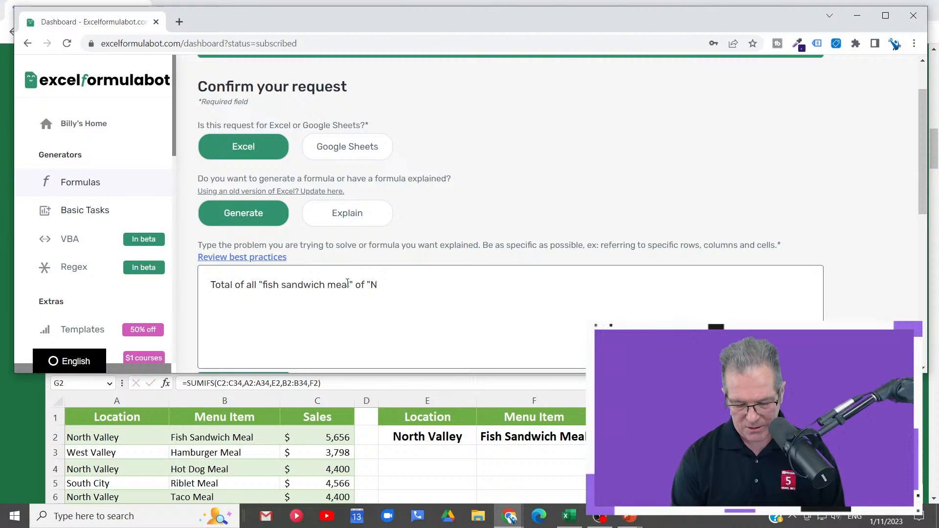
type("north ")
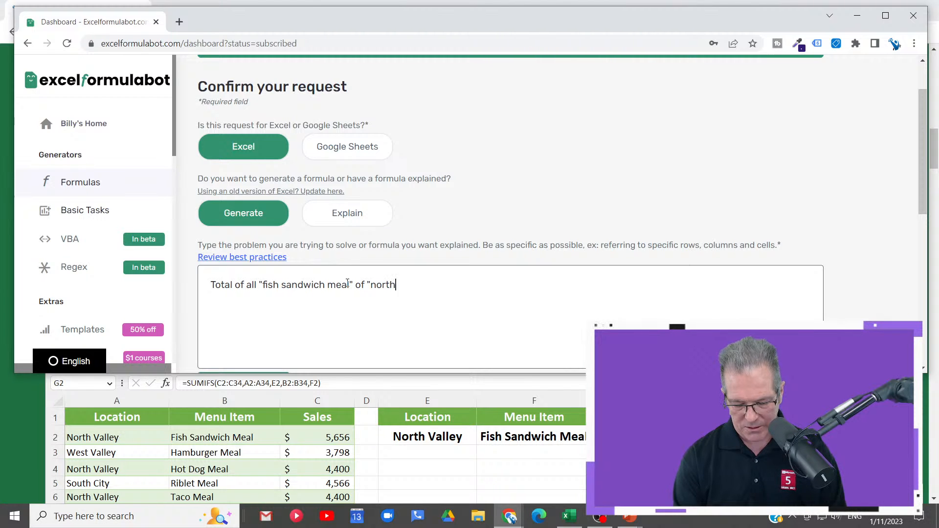
type("valley\" loc")
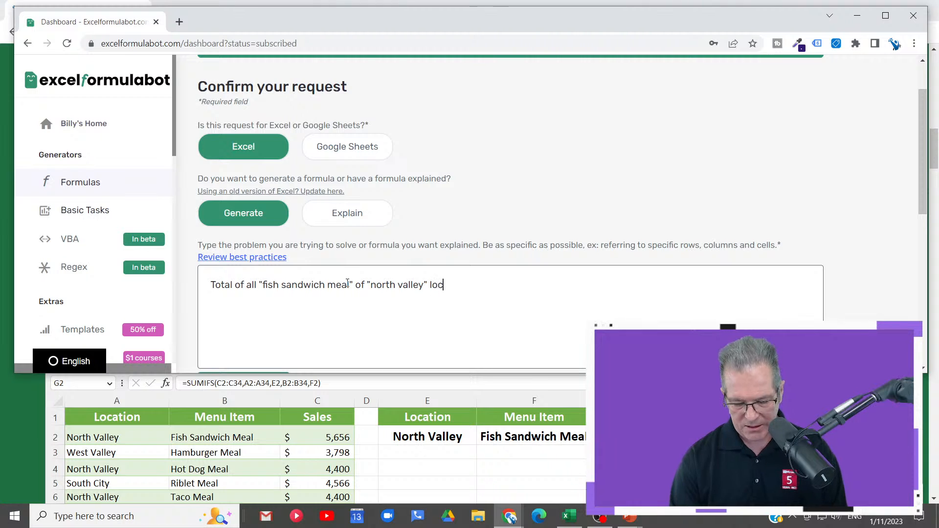
type("ation")
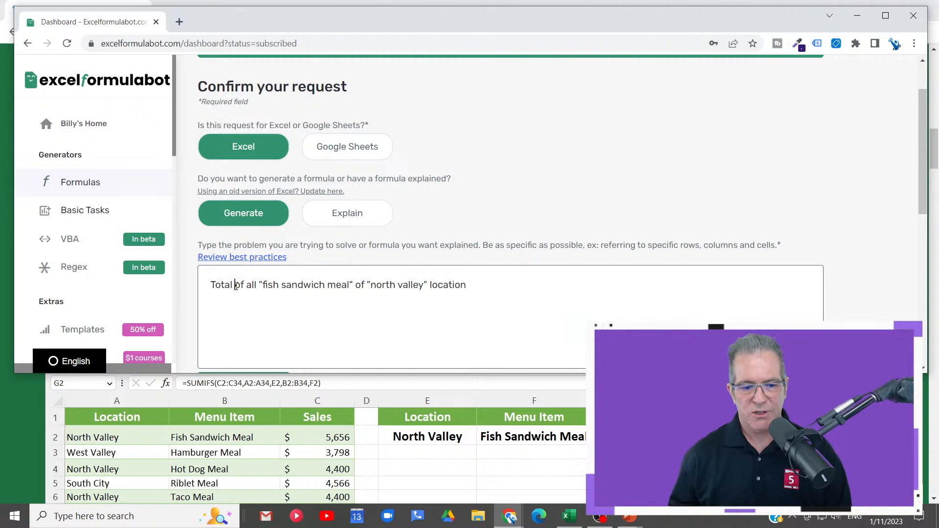
Reword the request to: Total sales of all "fish sandwich meal" in "north valley" location
type("sales")
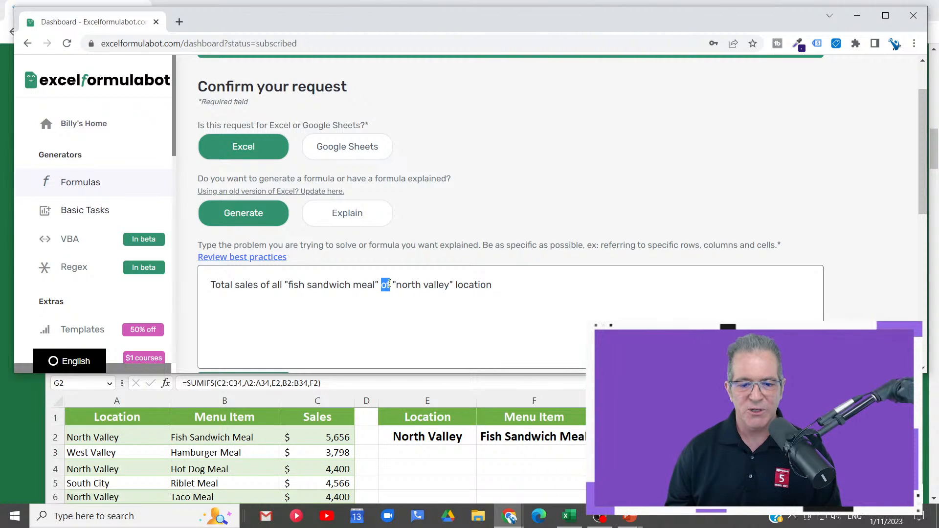
type(" in")
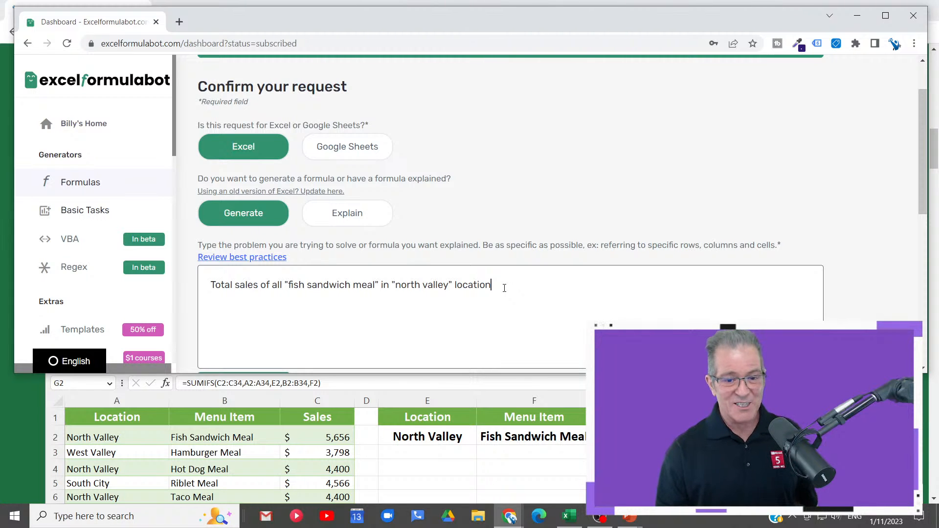
type(".")
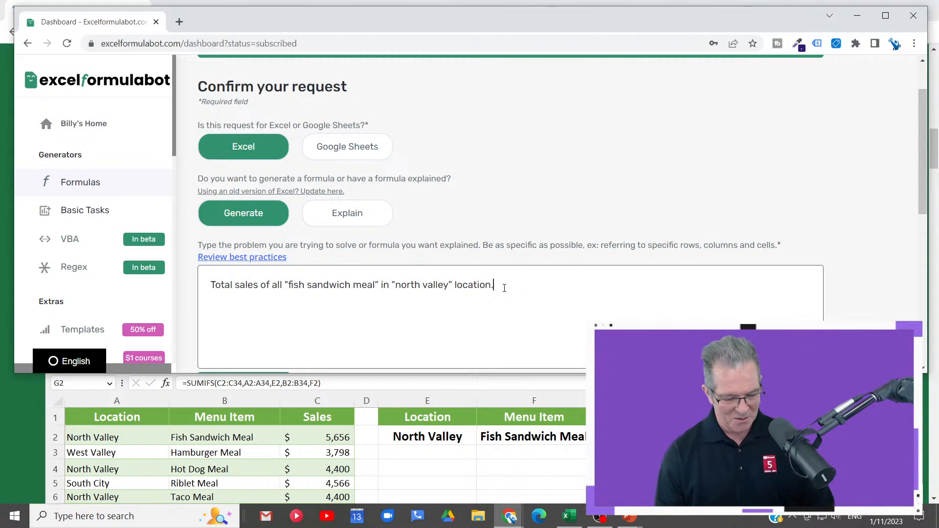
Replace the period ending the request with the start of a cell range reference, "in A"
scroll(508, 289, "down", 1)
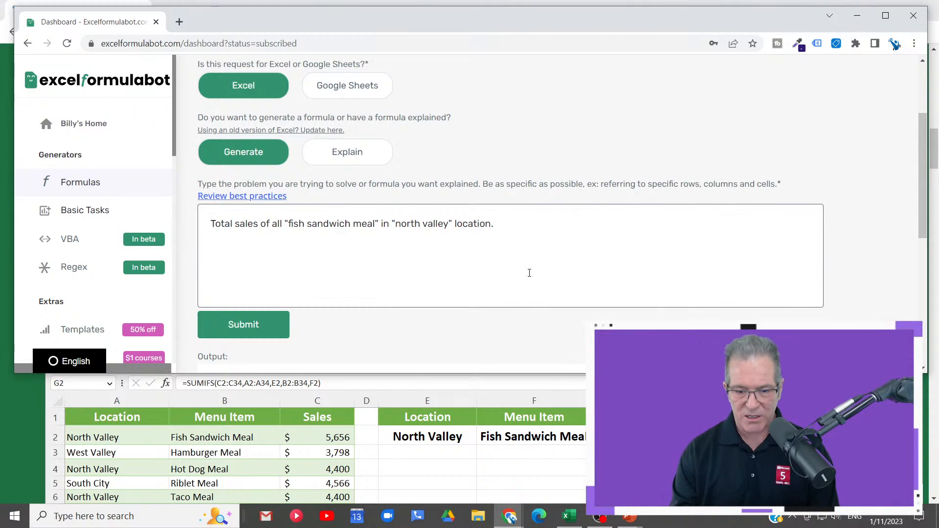
type("in")
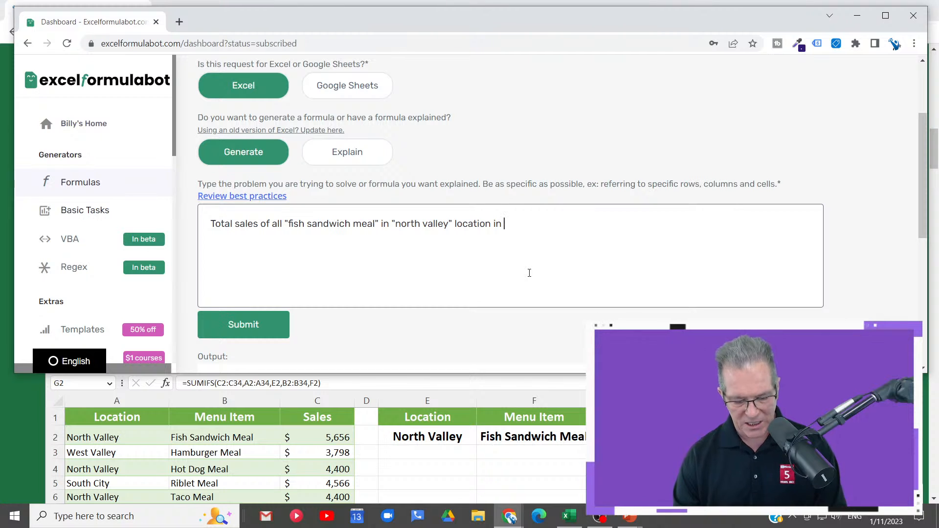
type(" A")
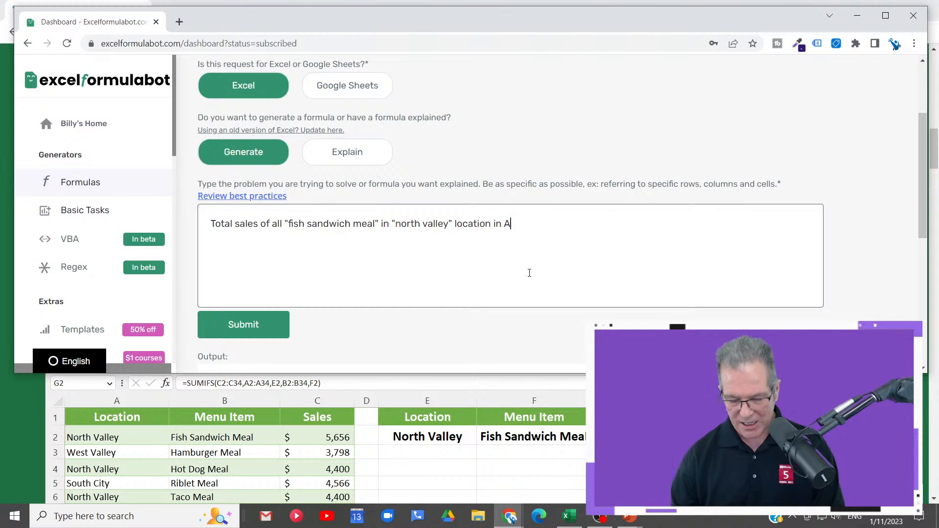
Move and enlarge the workbook window, and check the sales table's extent by selecting A1 through C34 and its last cell
left_click(581, 462)
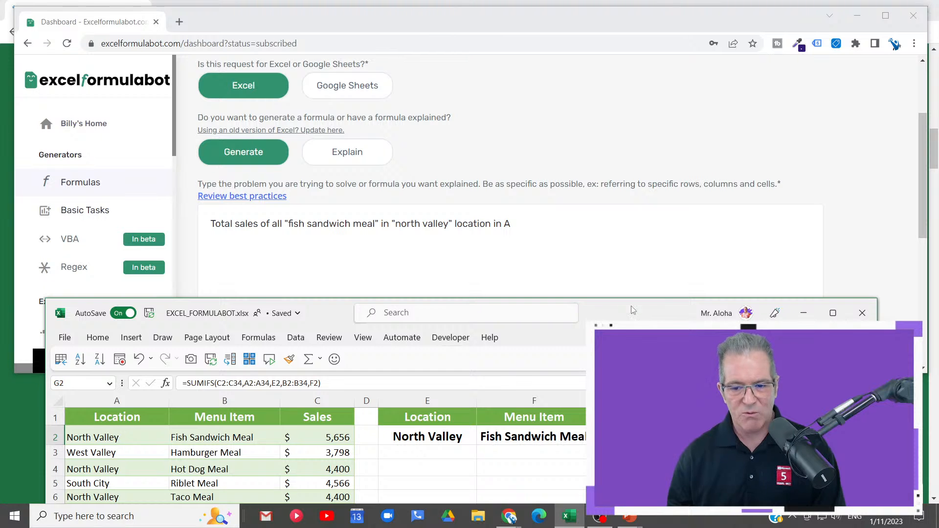
left_click_drag(631, 310, 644, 49)
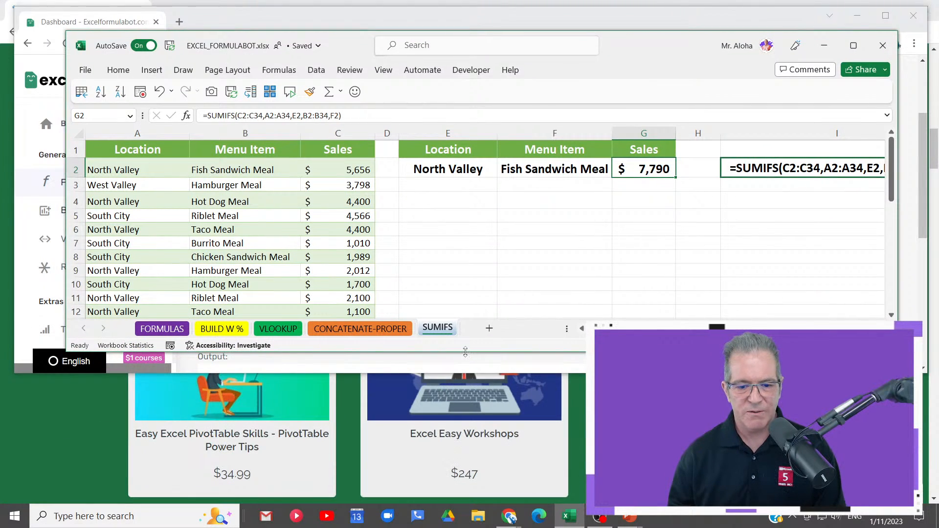
left_click_drag(474, 351, 475, 489)
left_click_drag(126, 149, 329, 421)
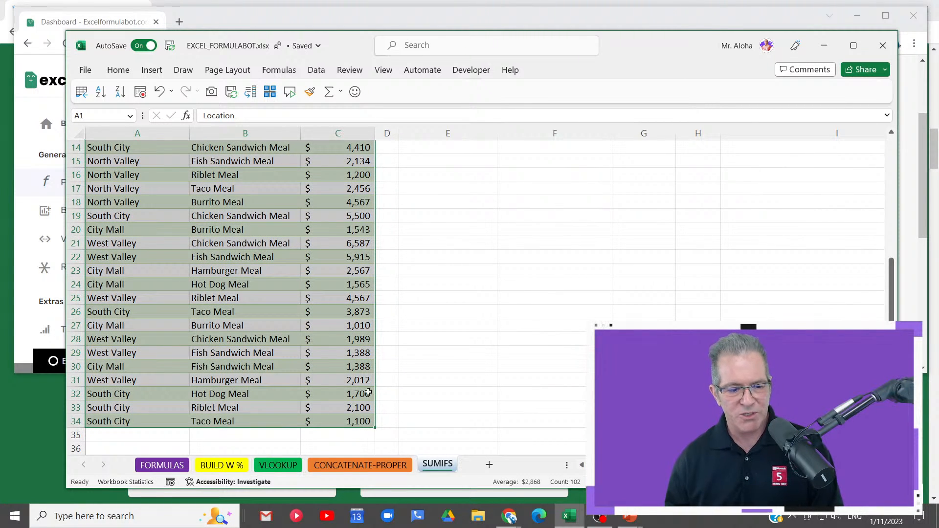
left_click(360, 421)
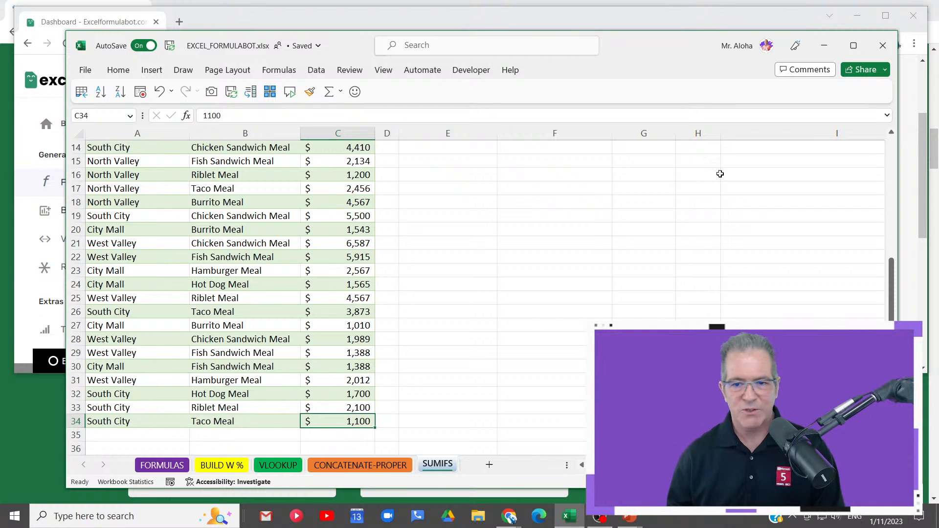
Return to the dashboard, complete the request's range as "in A1 to C34", and highlight that phrase
left_click(719, 17)
left_click(521, 223)
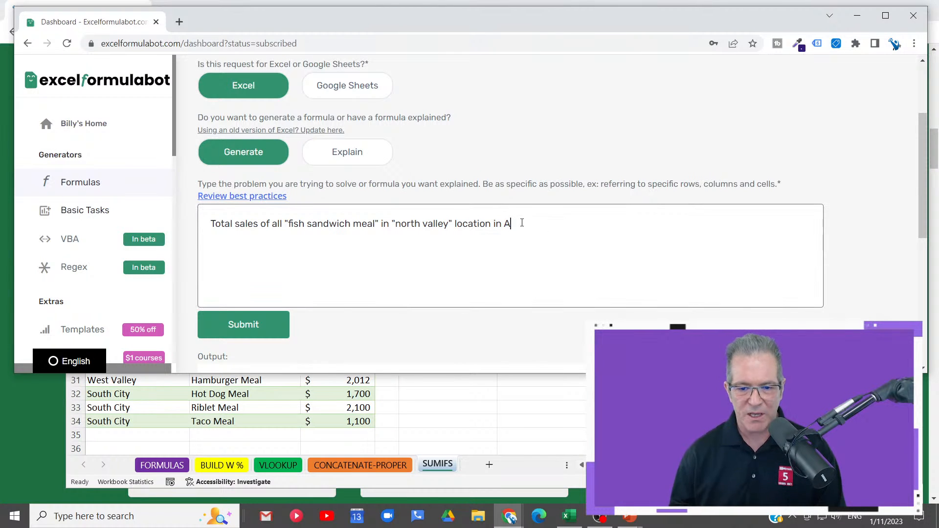
type("1 t")
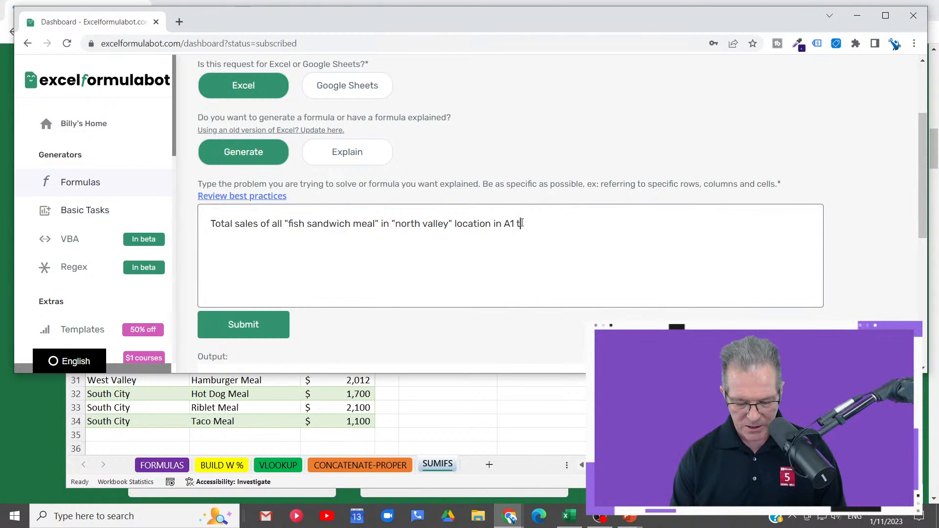
type("o C34")
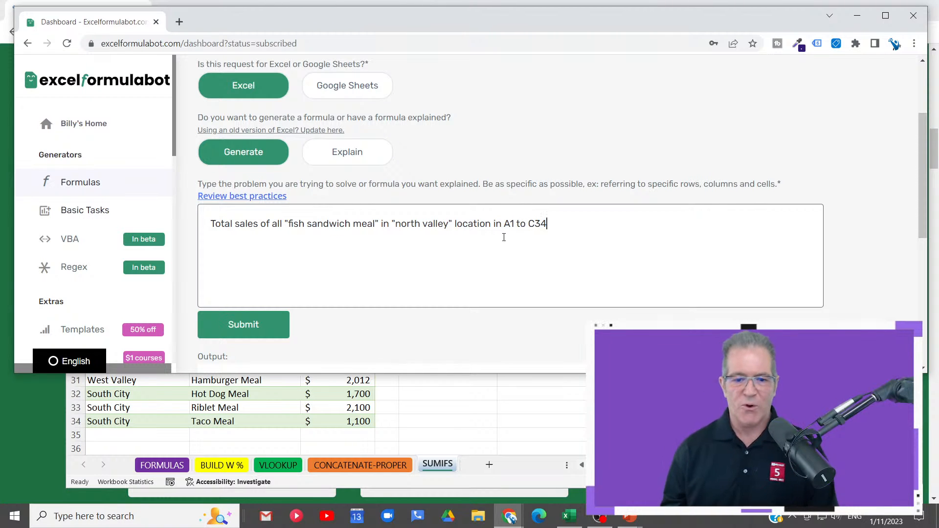
left_click_drag(495, 225, 560, 223)
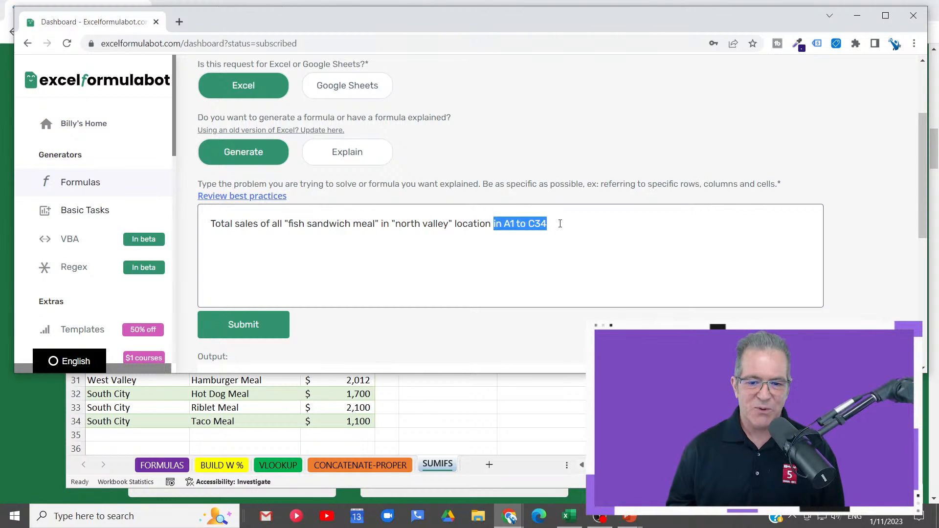
Delete "in A1 to C34" from the prompt and submit it to generate a new formula in the maximized browser window
key("BackSpace")
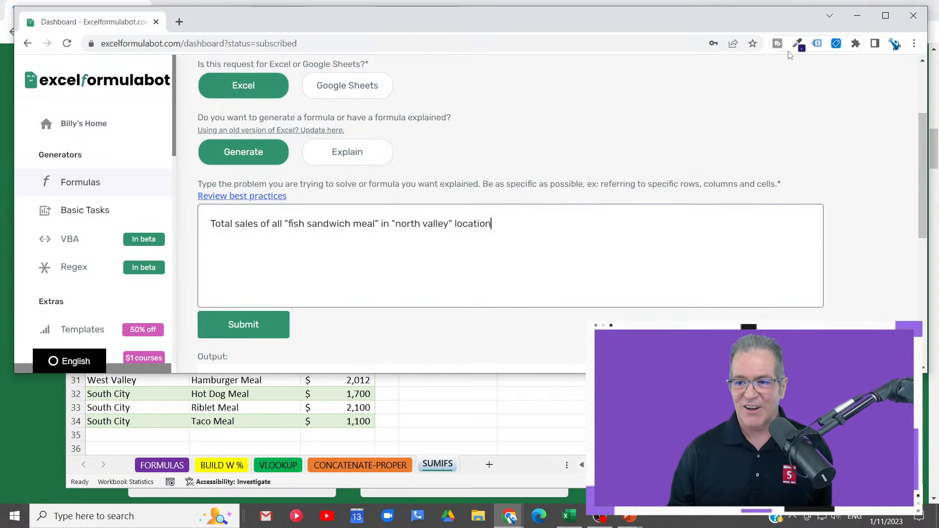
left_click(885, 15)
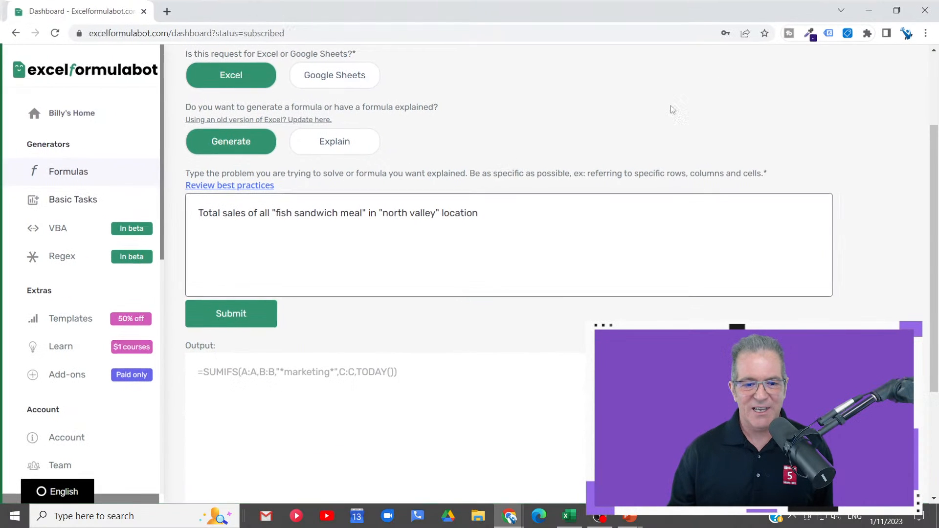
left_click(245, 314)
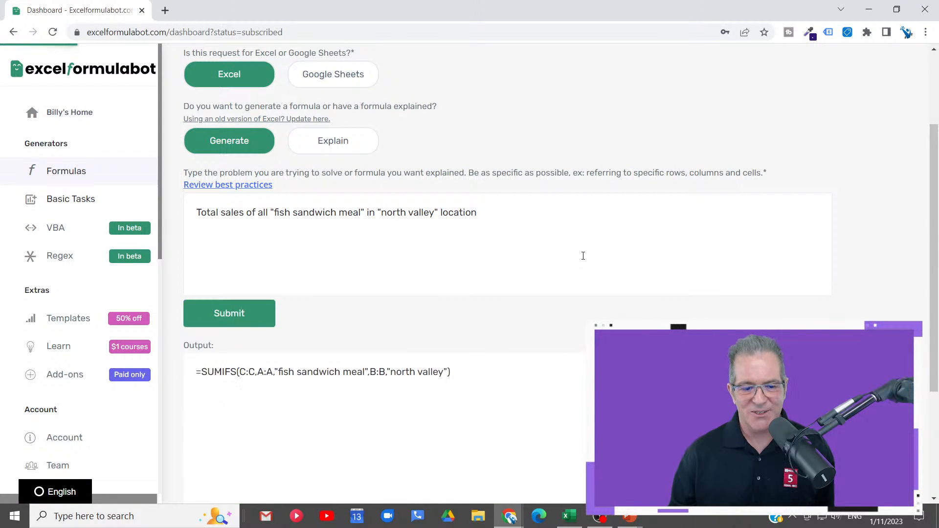
scroll(567, 378, "down", 2)
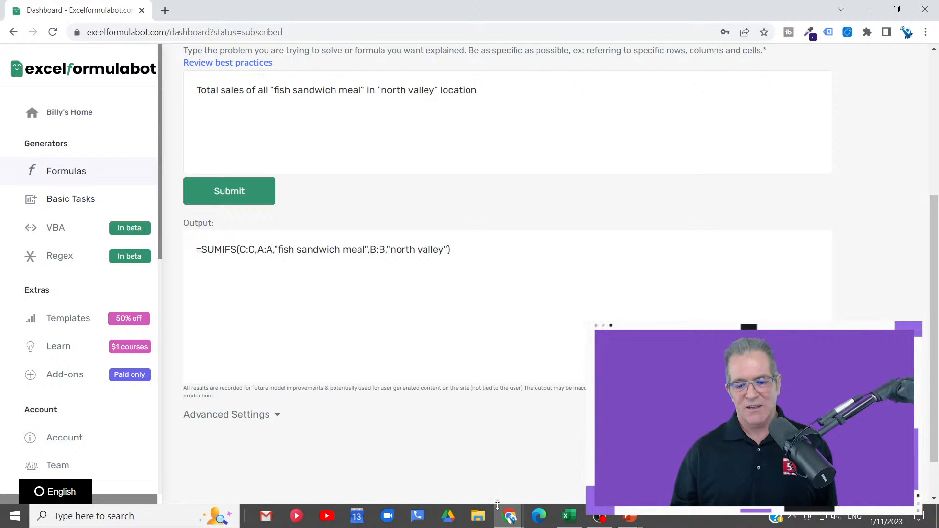
Compare the column layout of the SUMIFS sheet in Excel with the column ranges used in the generated formula
left_click(571, 518)
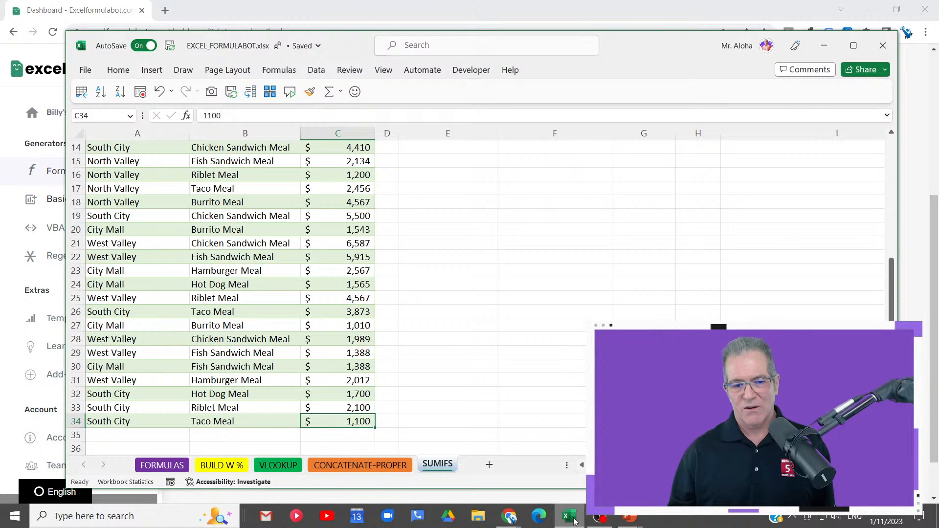
scroll(389, 220, "up", 5)
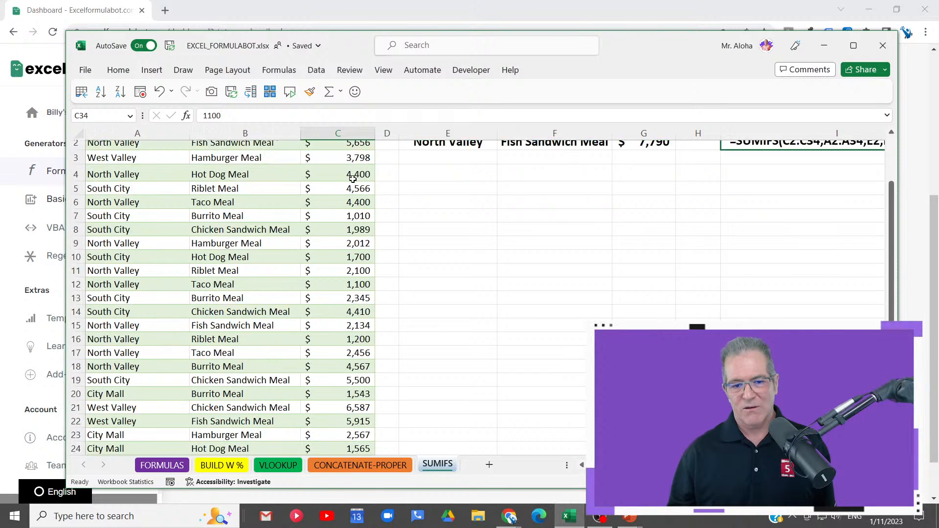
left_click(341, 142)
left_click(152, 130)
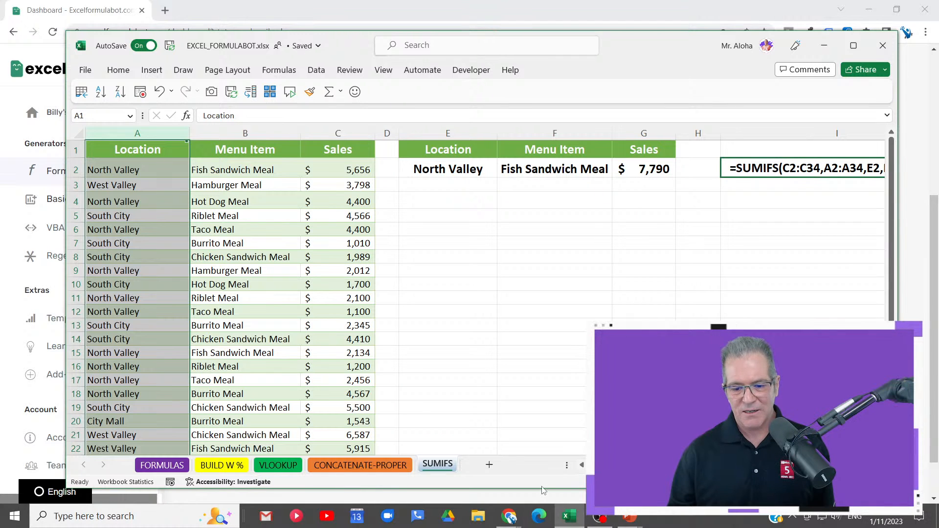
key("alt+Tab")
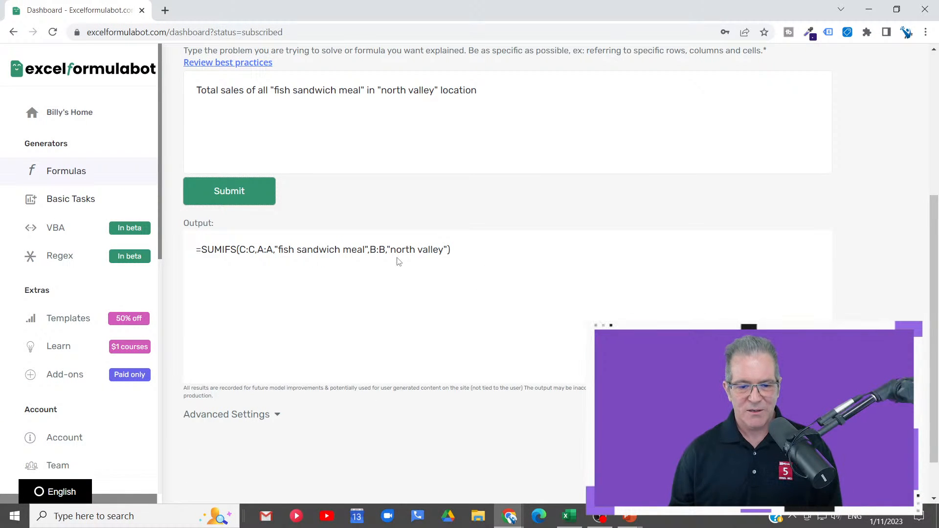
left_click(571, 516)
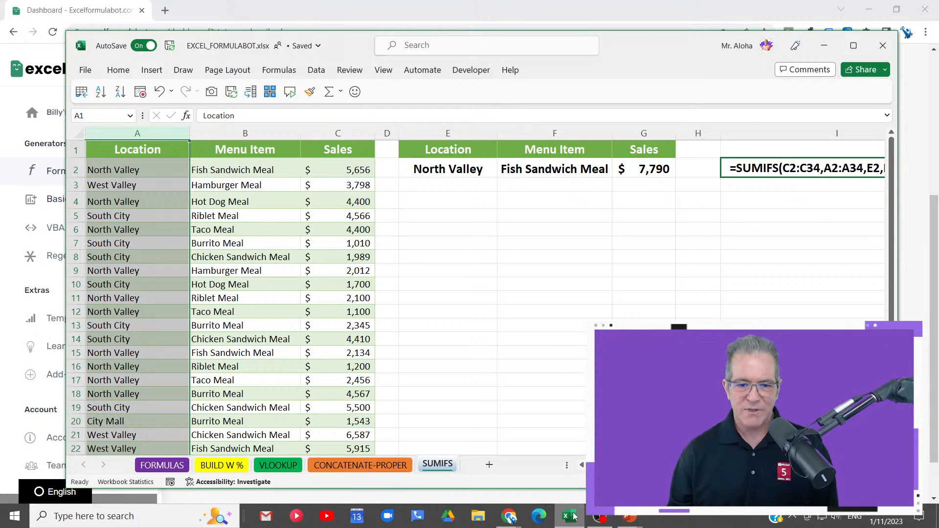
left_click(570, 516)
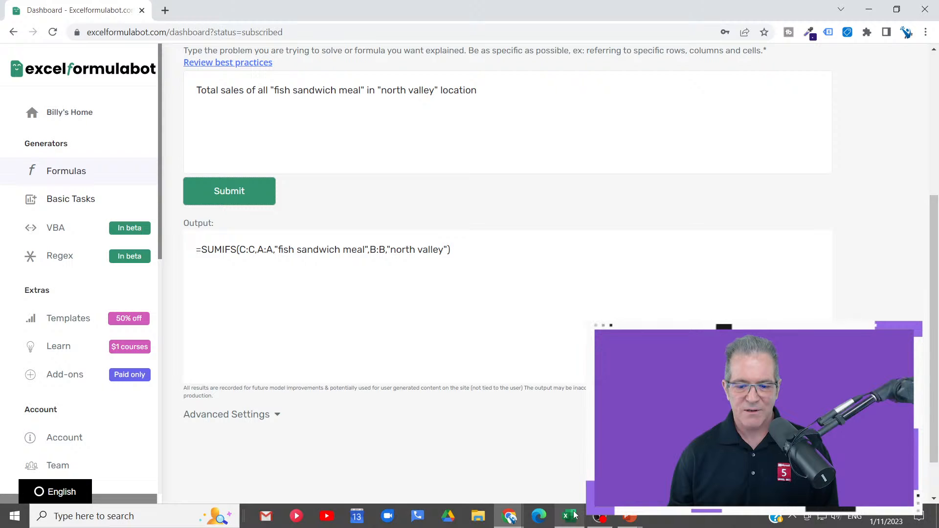
Switch to the Excel workbook and enter =SUMIFS(C:C,A:A,"fish sandwich meal",B:B,"north valley") in cell G4
left_click(573, 516)
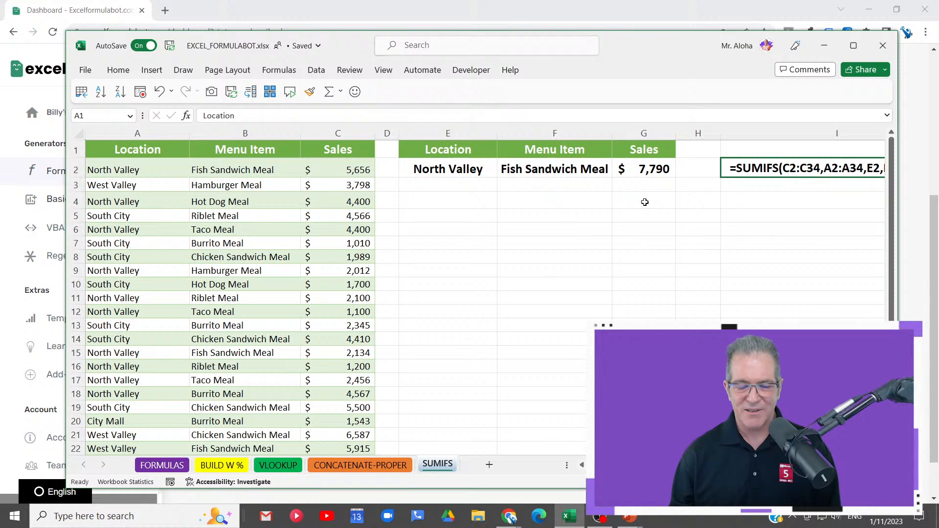
left_click(644, 202)
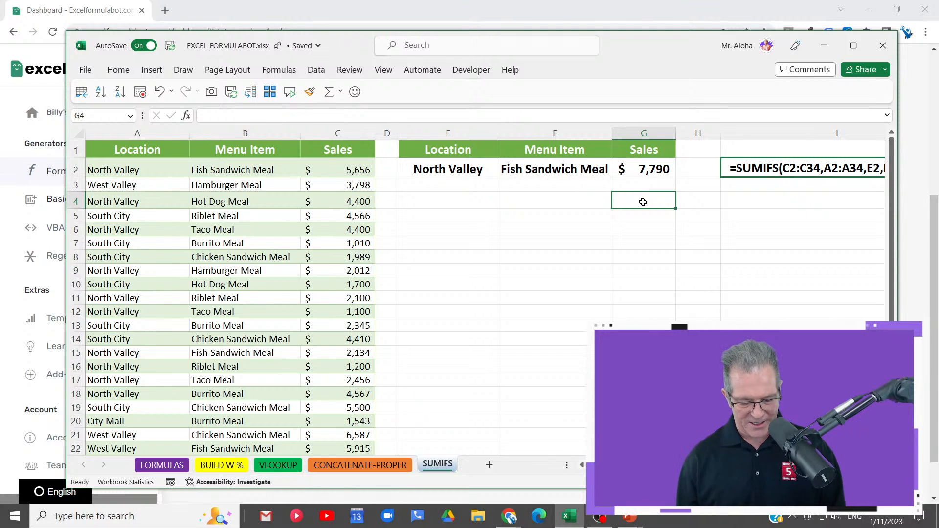
type("=SUMIFS(C:C,A:A,\"fish sandwich meal\",B:B,\"north valley\")")
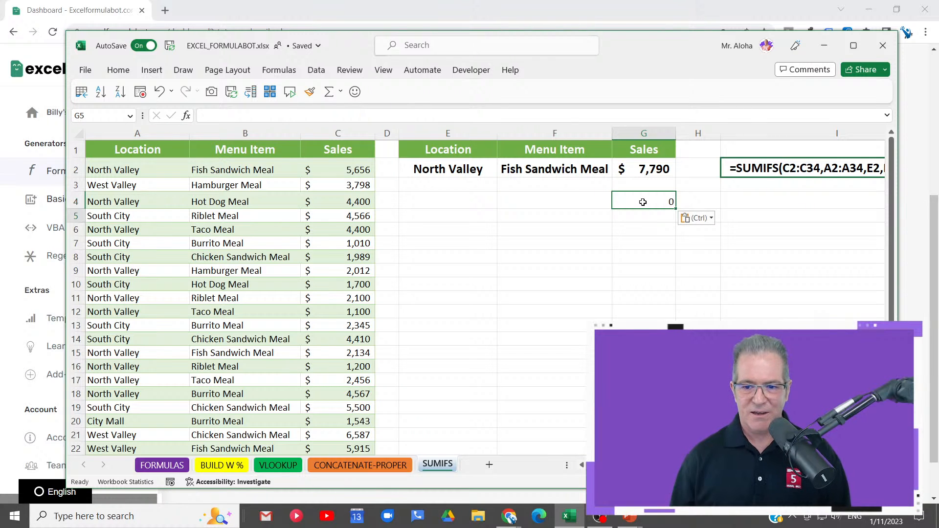
Review each SUMIFS argument of the G4 formula in the Function Arguments dialog against the table columns
double_click(643, 202)
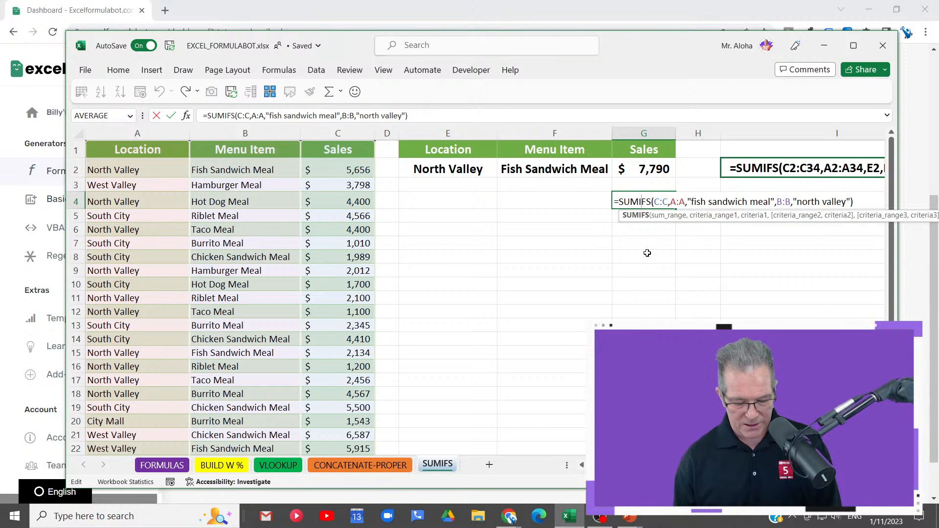
key("ctrl+a")
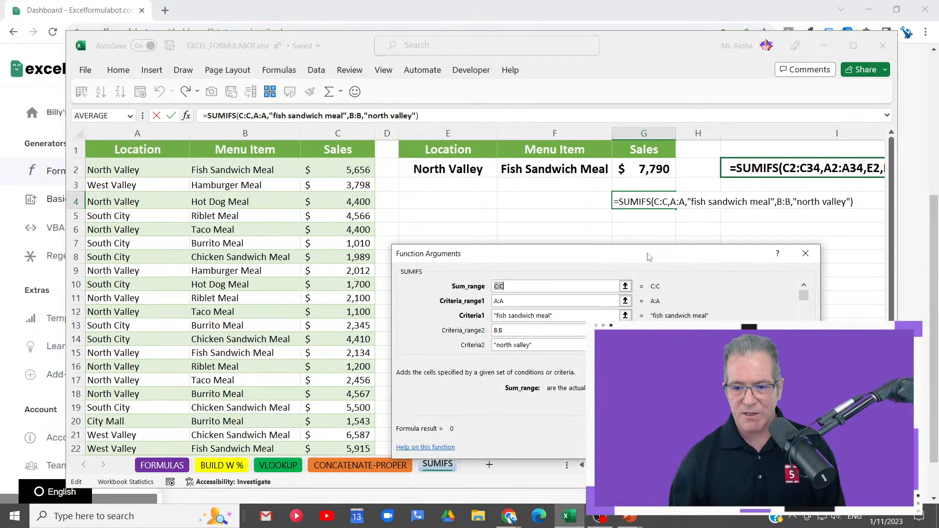
left_click_drag(622, 263, 697, 220)
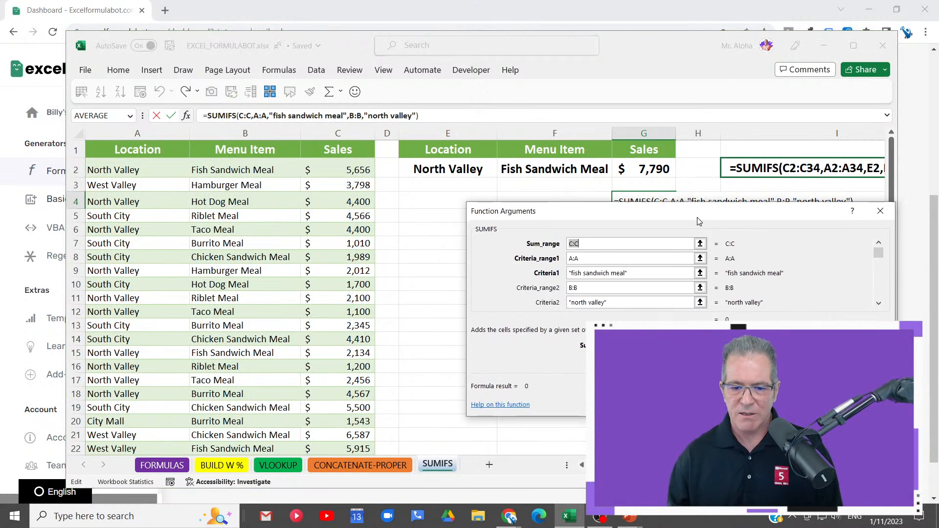
left_click(627, 242)
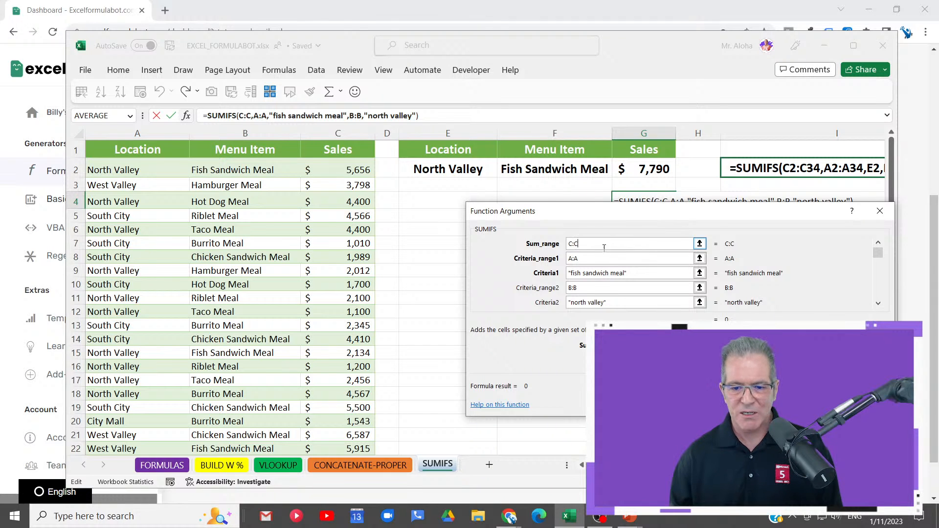
left_click(614, 257)
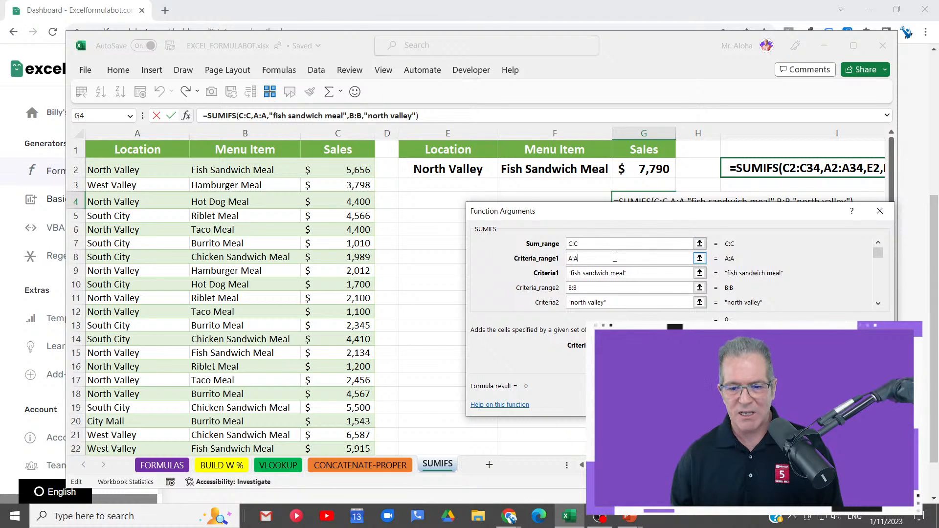
left_click(663, 272)
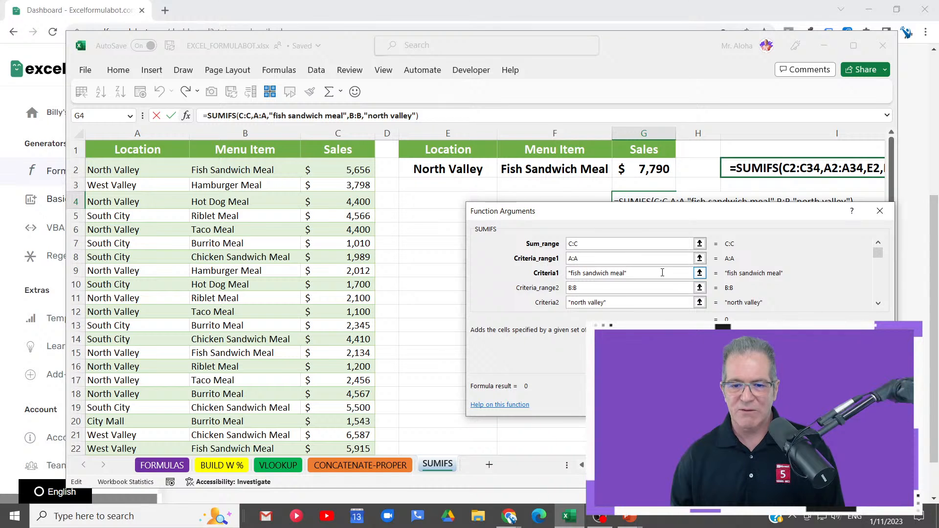
left_click(643, 289)
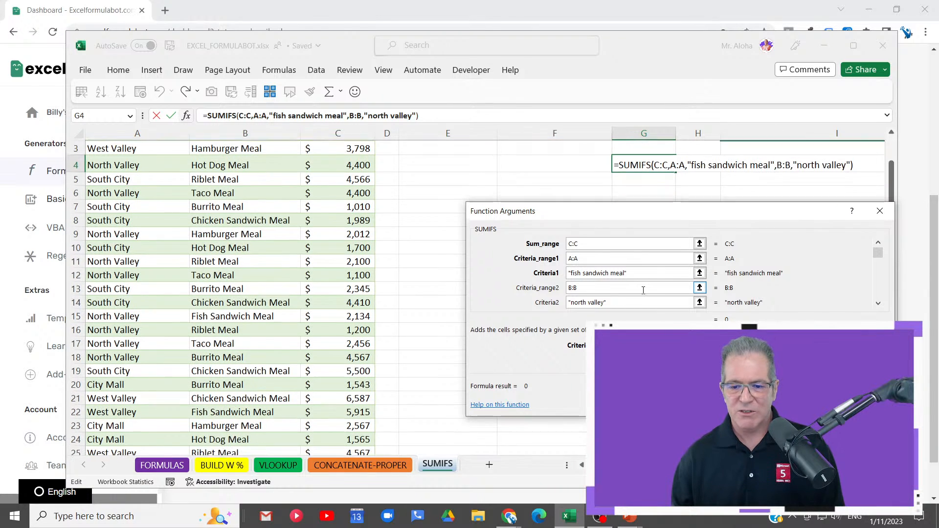
left_click(643, 301)
scroll(644, 302, "down", 1)
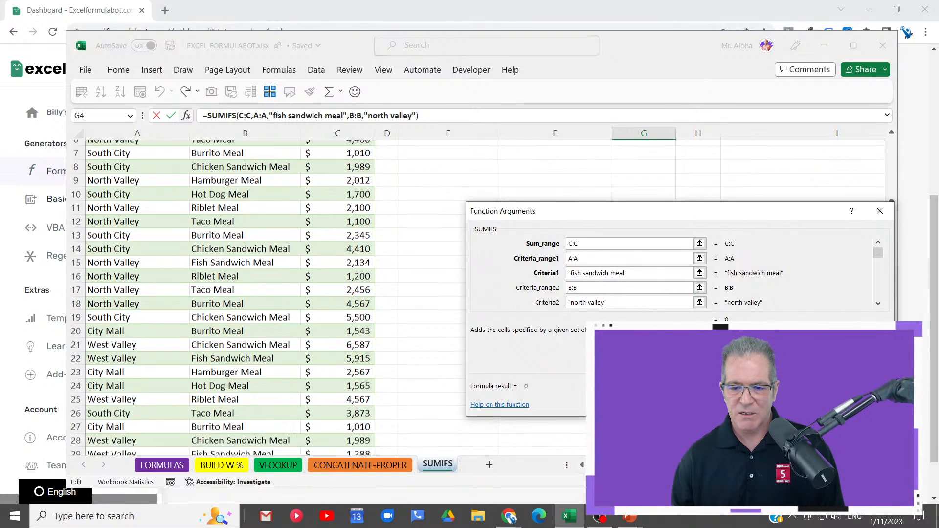
scroll(644, 301, "up", 2)
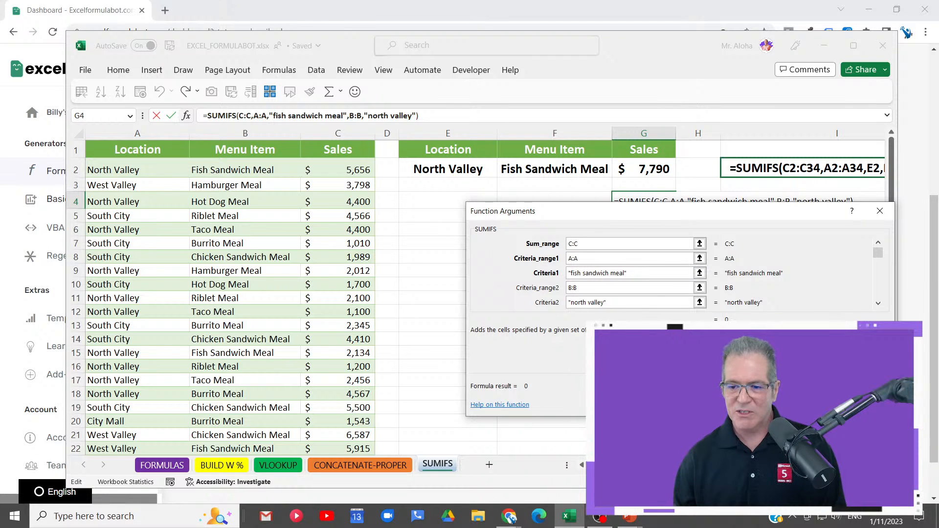
key("Return")
Try the menu item in F2 in lowercase as "fish sandwich meal" and undo the edit
left_click(571, 169)
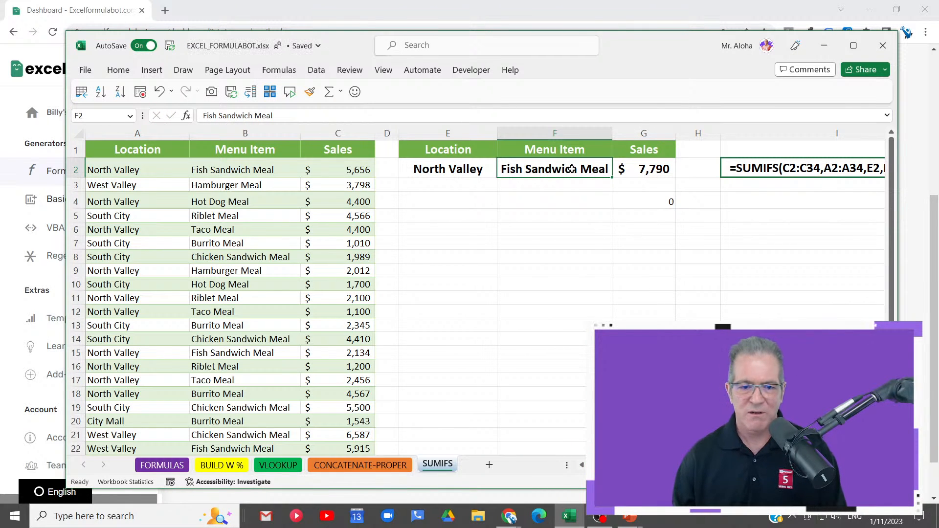
double_click(572, 169)
key("Escape")
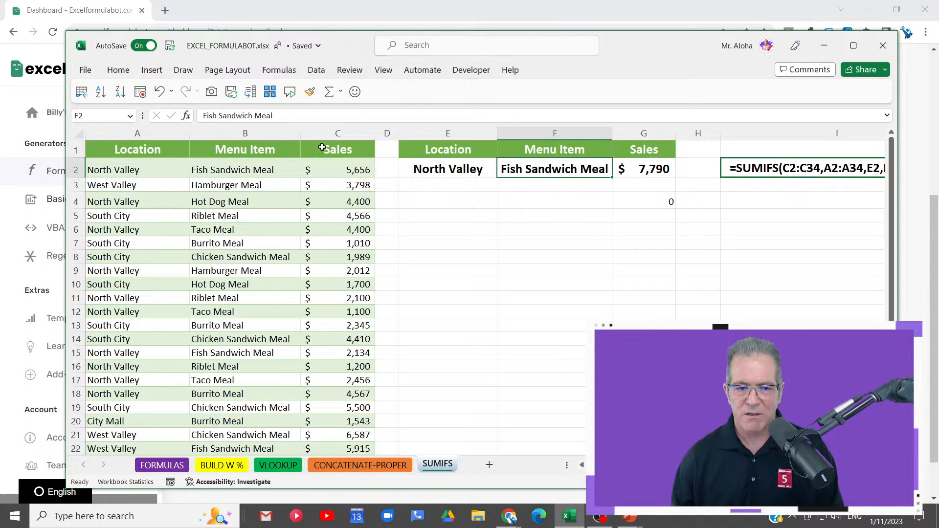
left_click(204, 116)
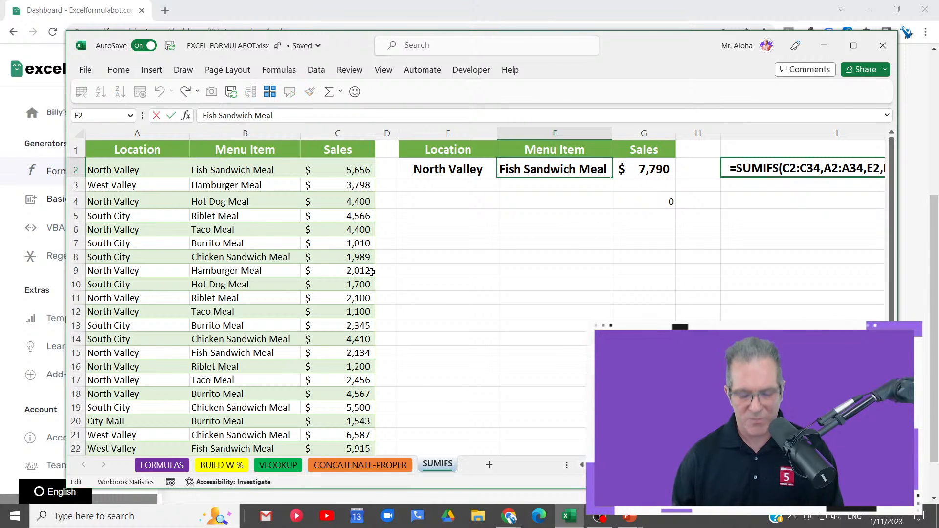
key("BackSpace")
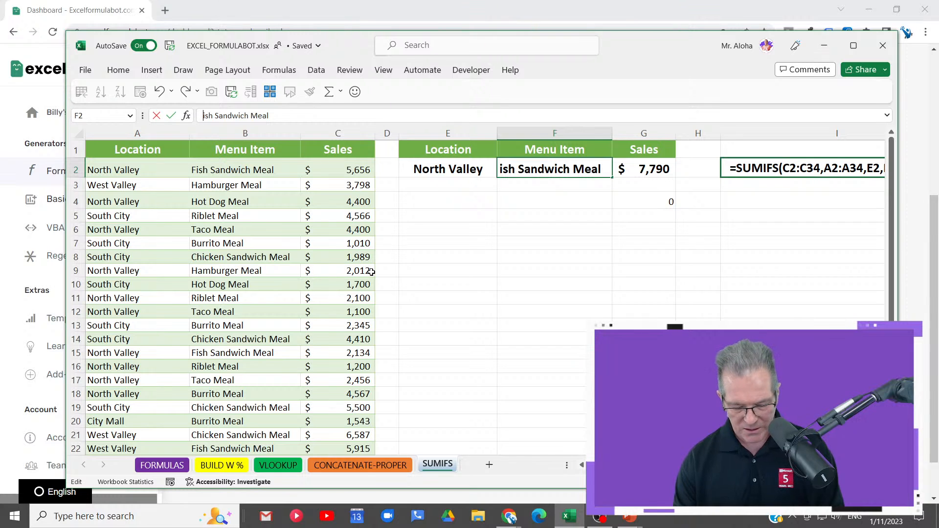
type("f")
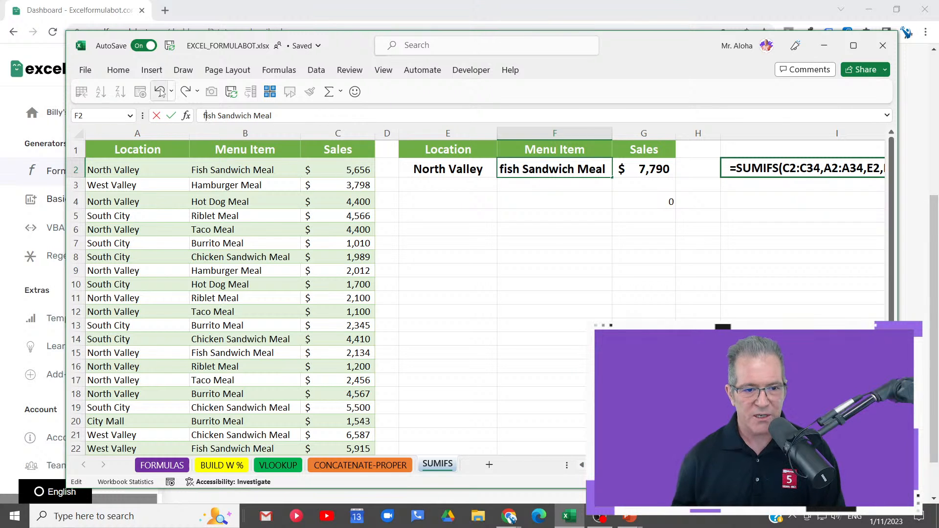
left_click(222, 115)
key("BackSpace")
type("s")
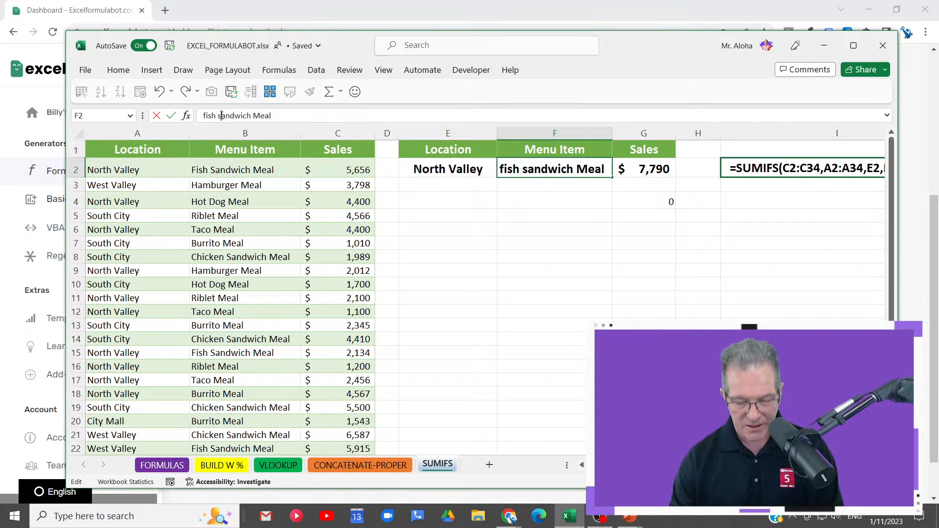
left_click(258, 116)
key("BackSpace")
type("m")
key("Return")
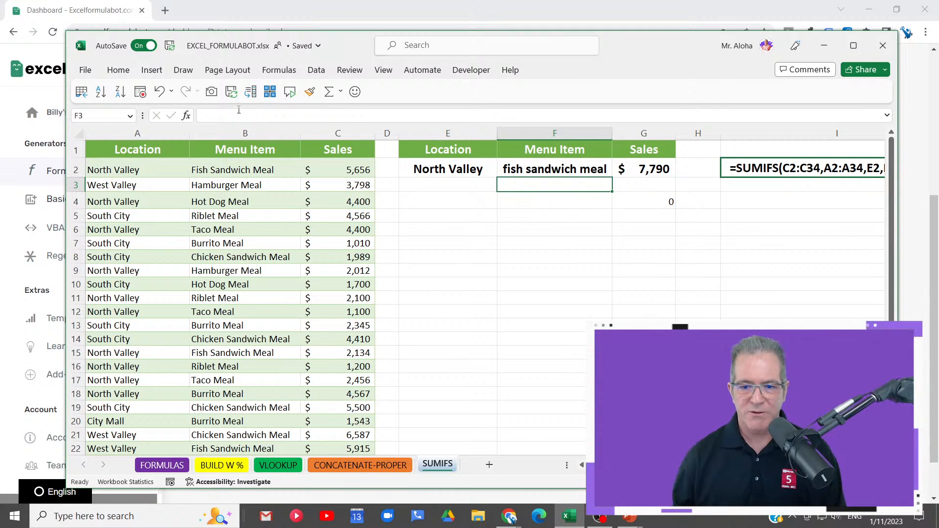
key("ctrl+z")
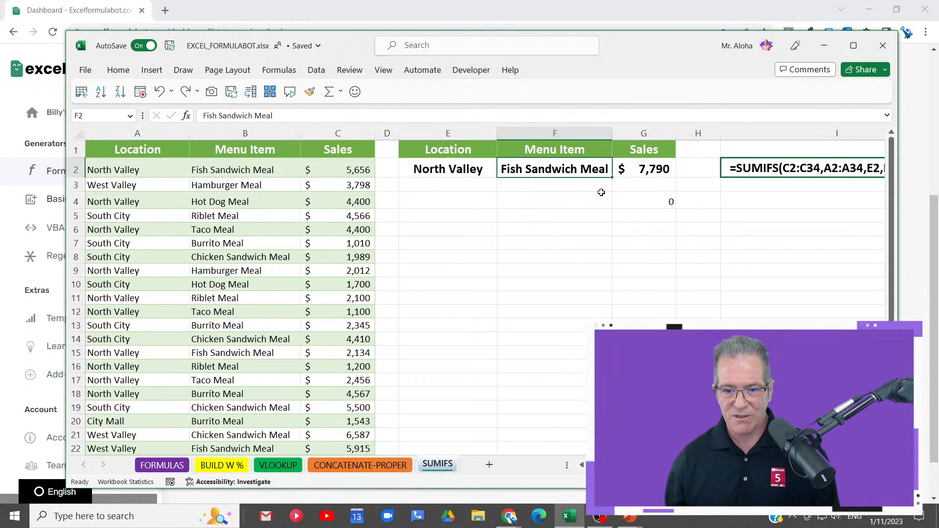
Check the formulas in G2 and G4, and replace the one in G2 with =SUMIFS(C:C,A:A,"fish sandwich meal",B:B,"north valley")
key("Right")
key("F2")
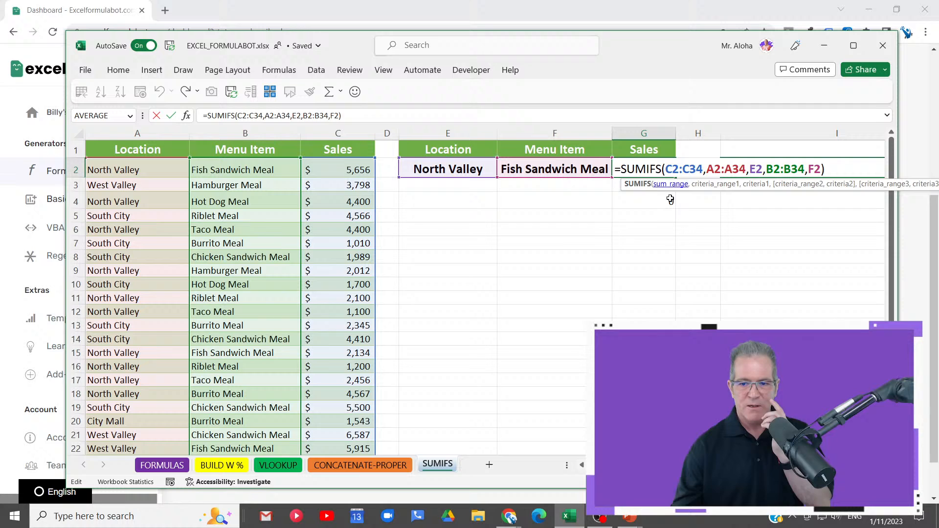
left_click(642, 243)
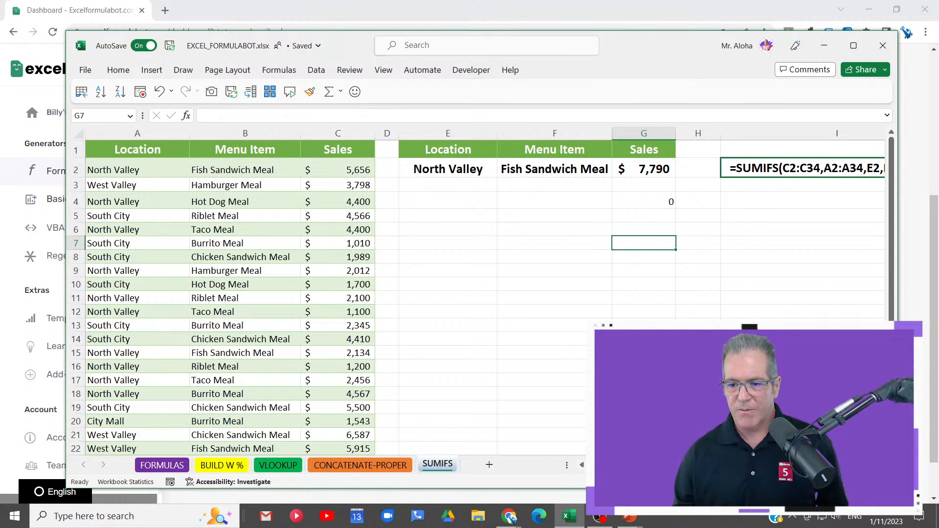
left_click(627, 197)
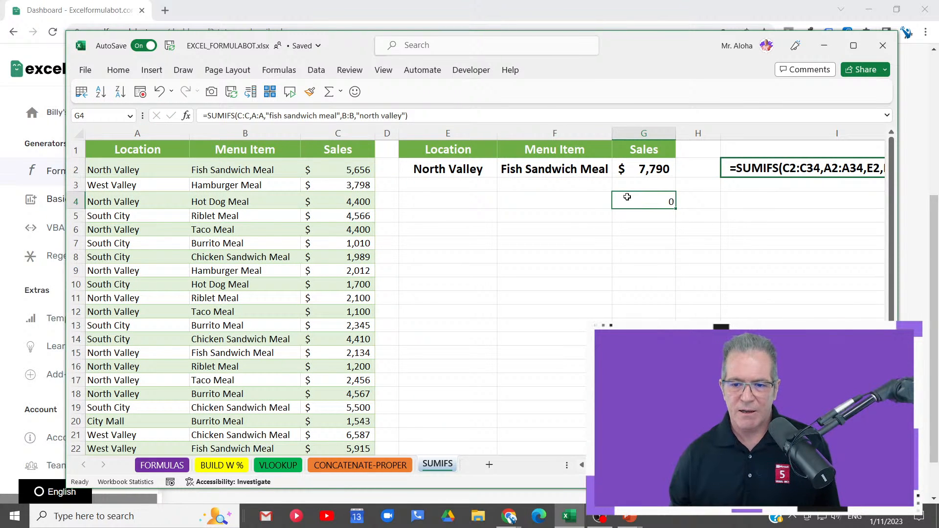
left_click(639, 168)
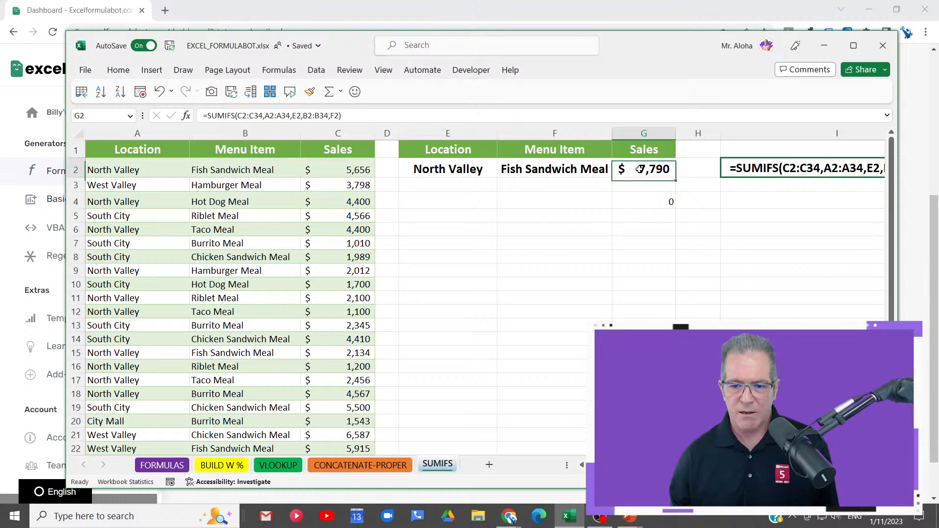
type("=SUMIFS(C:C,A:A,\"fish sandwich meal\",B:B,\"north valley\")")
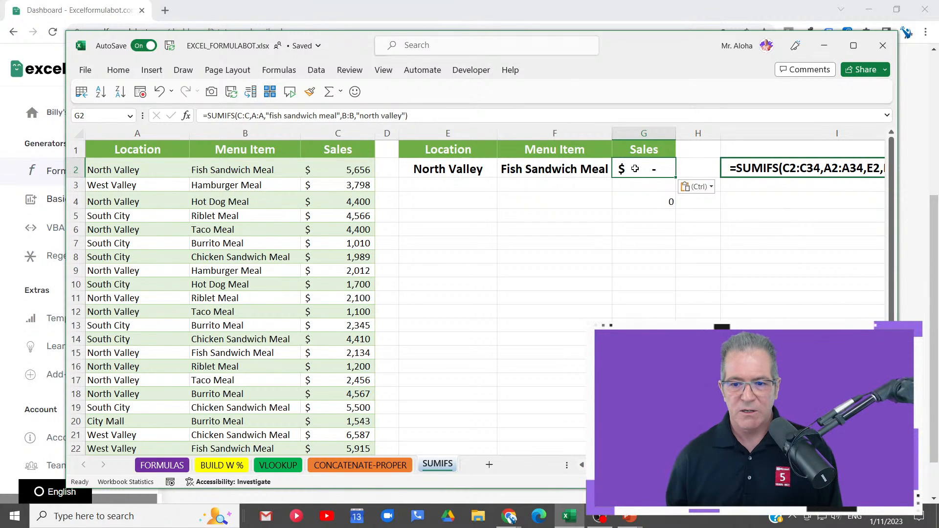
Check the formula in G2 and undo its replacement to restore =SUMIFS(C2:C34,A2:A34,E2,B2:B34,F2)
key("F2")
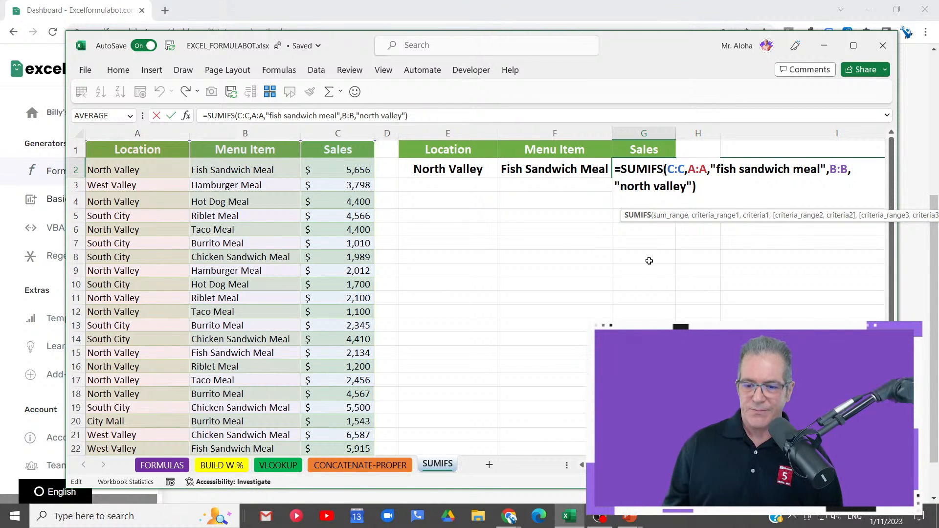
key("shift+F3")
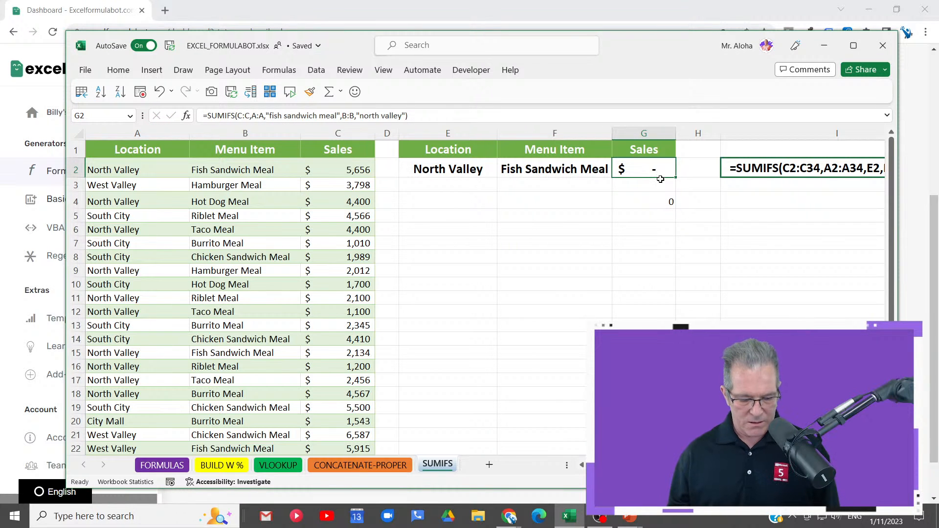
scroll(485, 294, "right", 2)
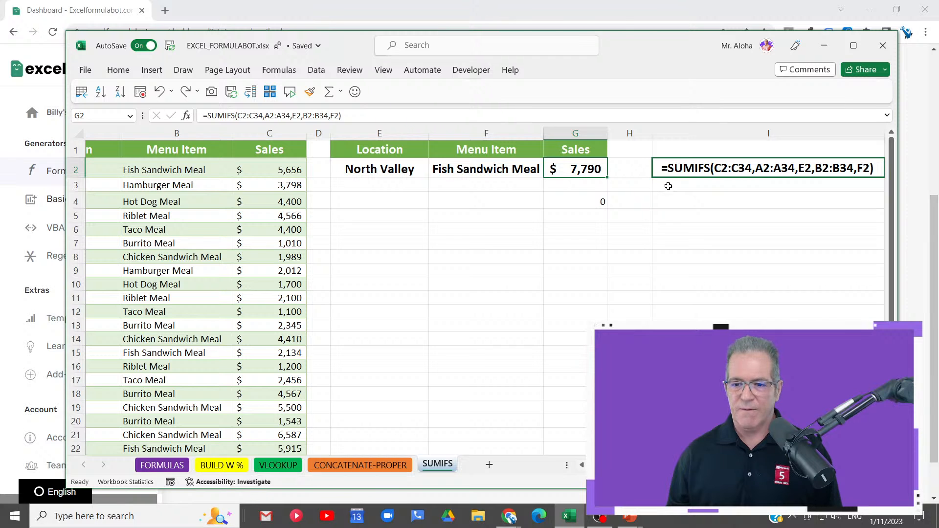
Place =SUMIFS(C:C,A:A,"fish sandwich meal",B:B,"north valley") in I3 as displayed text by adding a leading space
left_click(669, 187)
type("=SUMIFS(C:C,A:A,\"fish sandwich meal\",B:B,\"north valley\")")
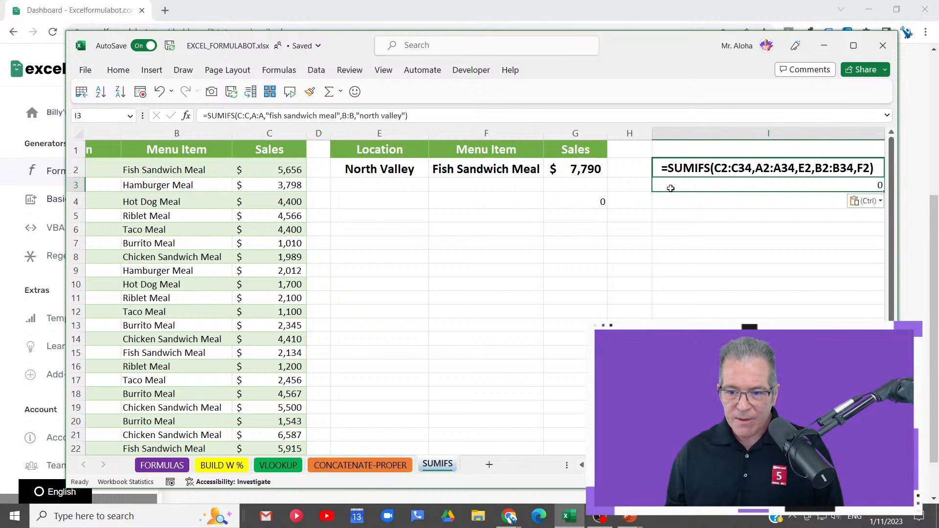
double_click(670, 186)
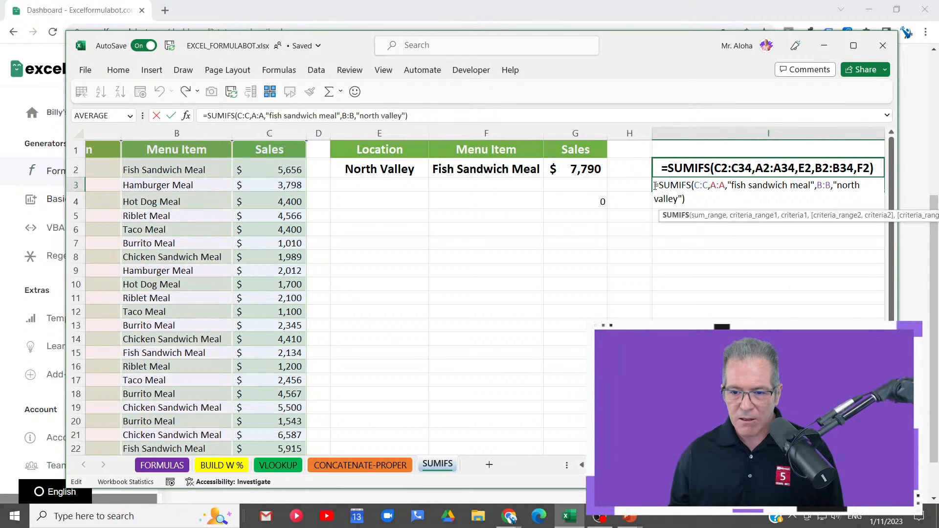
key("Escape")
left_click(718, 243)
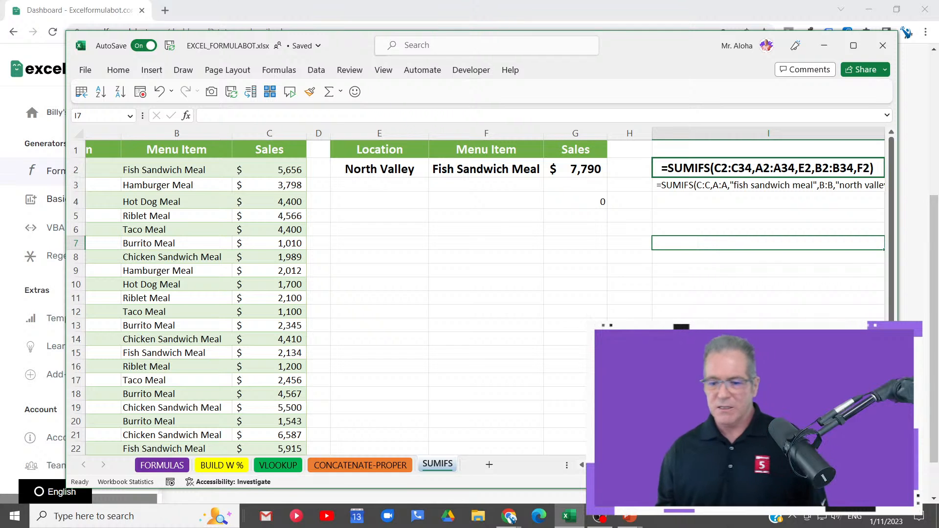
scroll(715, 198, "right", 2)
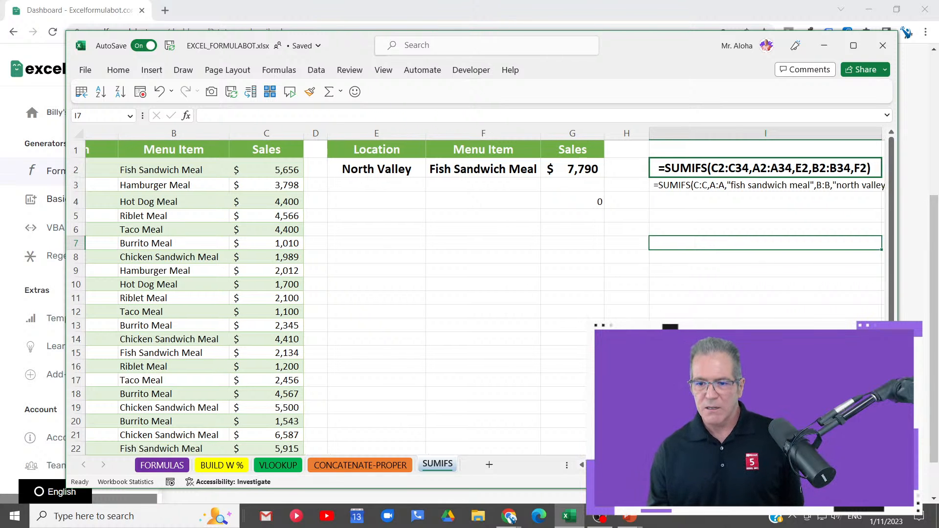
left_click(720, 187)
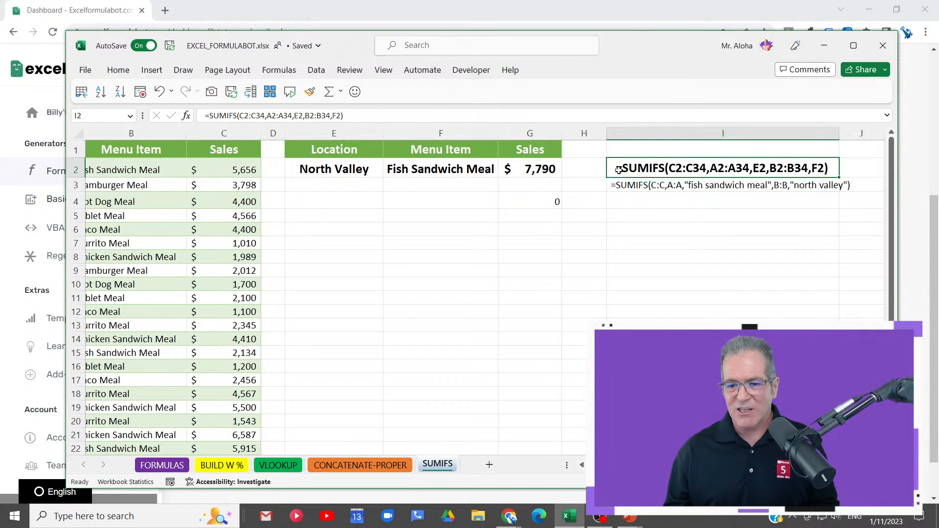
Review the sum range, criteria ranges and criteria of the G2 formula in the Function Arguments dialog
left_click(535, 167)
double_click(535, 167)
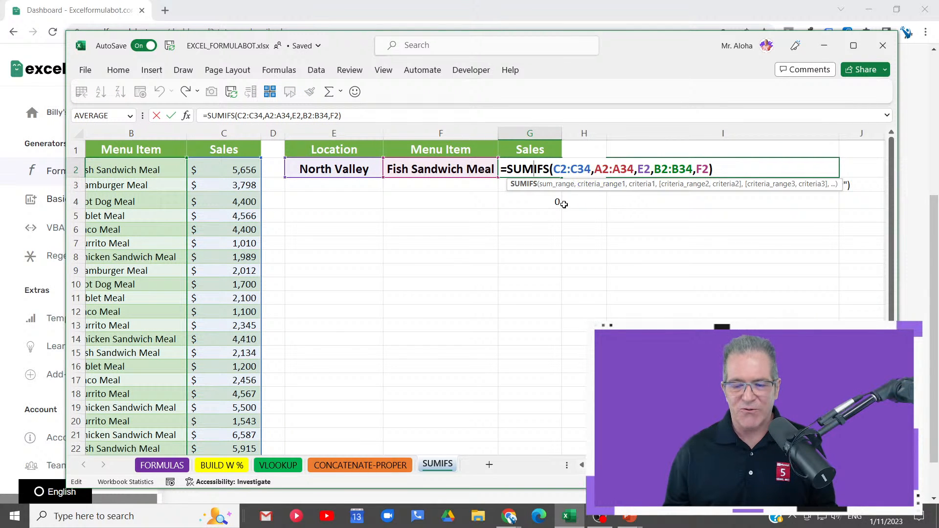
key("shift+F3")
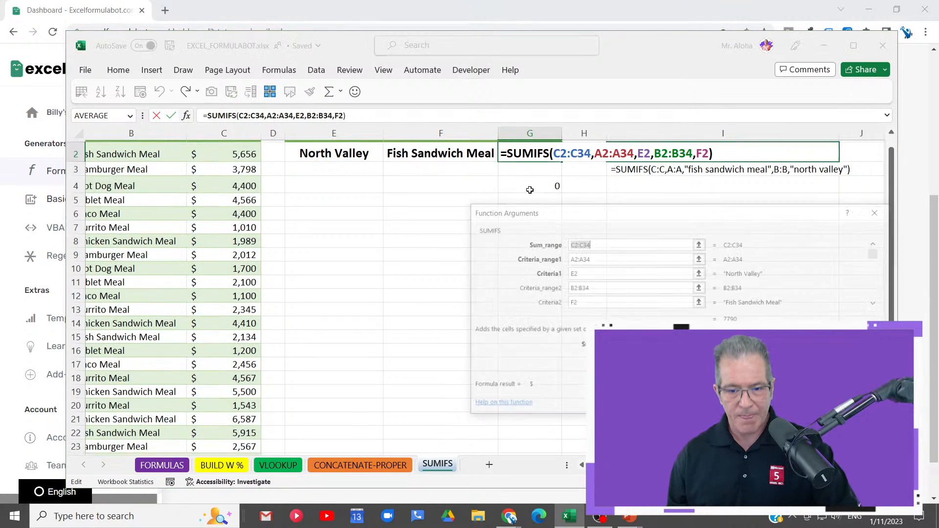
left_click_drag(559, 213, 406, 222)
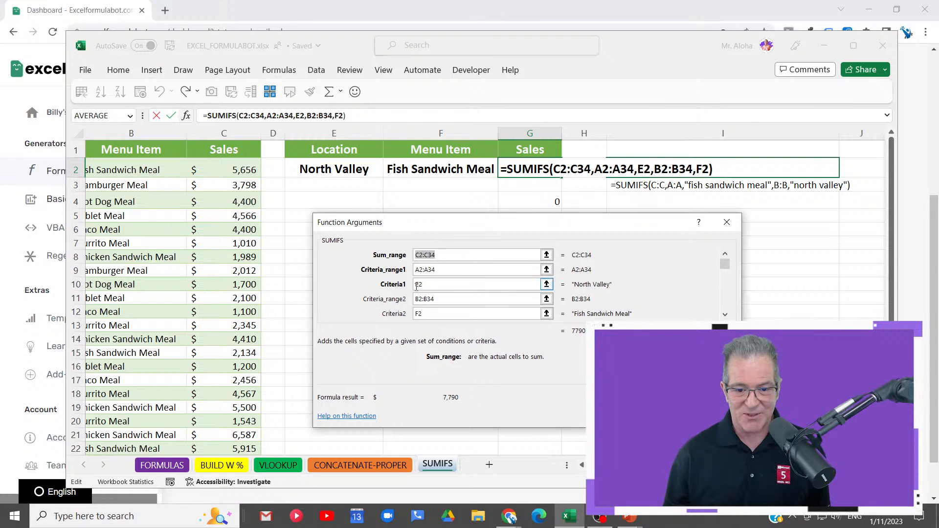
left_click(476, 269)
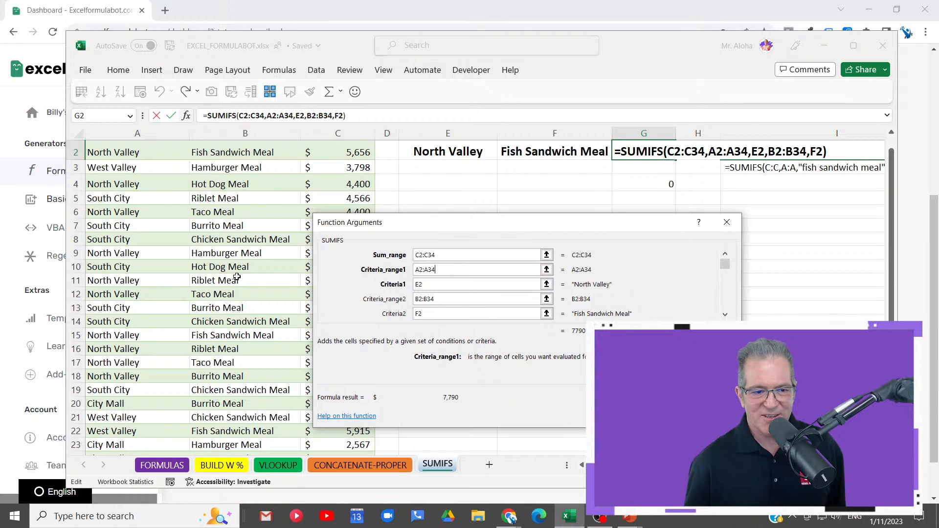
scroll(218, 293, "up", 1)
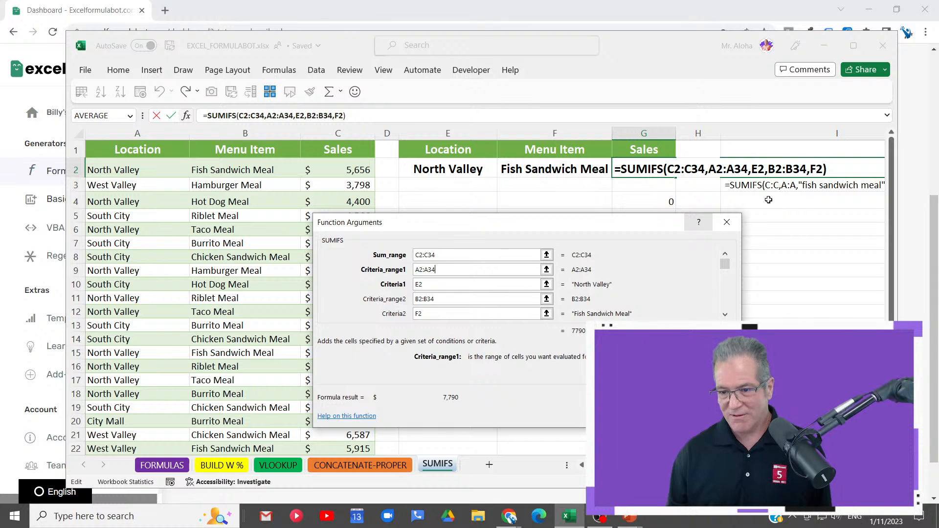
left_click(438, 286)
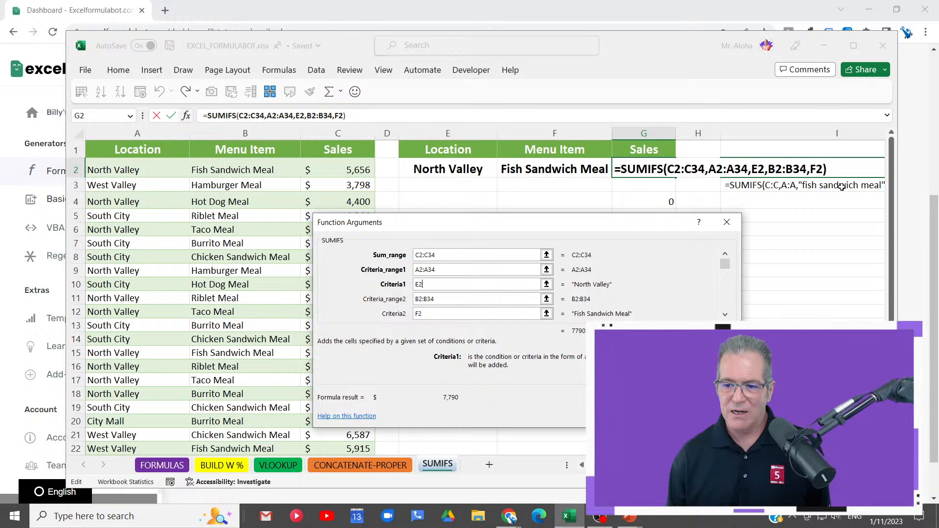
left_click(466, 299)
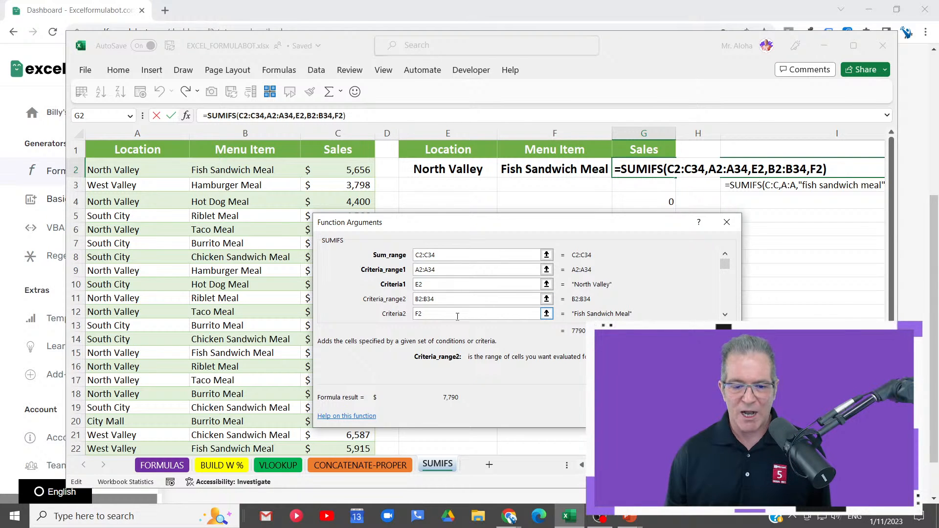
left_click(458, 316)
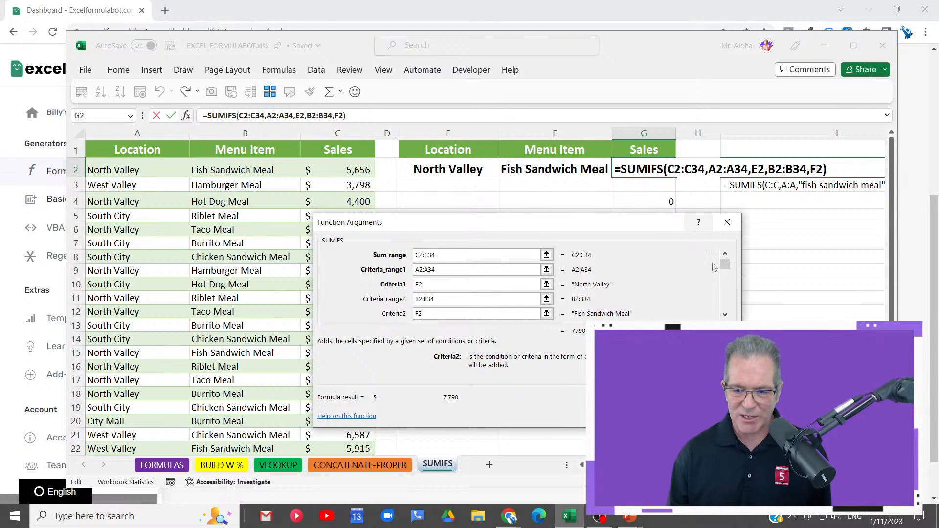
Look through the additional optional criteria fields of the G2 SUMIFS function and close the Function Arguments dialog
left_click_drag(726, 266, 726, 268)
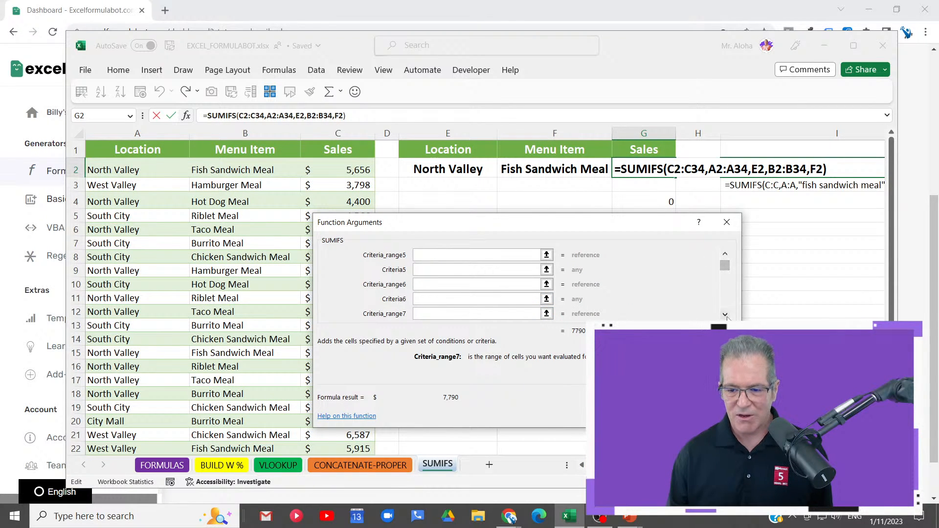
left_click(726, 255)
left_click(725, 255)
scroll(726, 258, "up", 5)
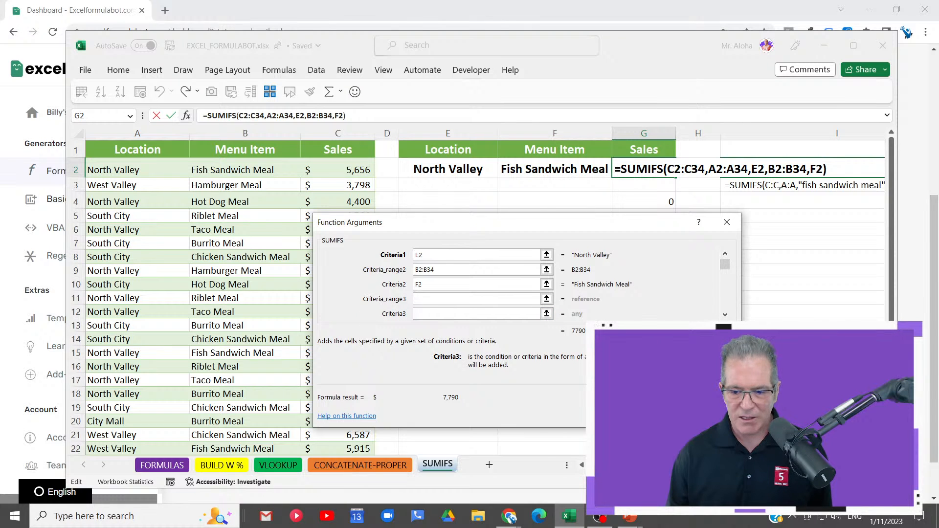
key("Return")
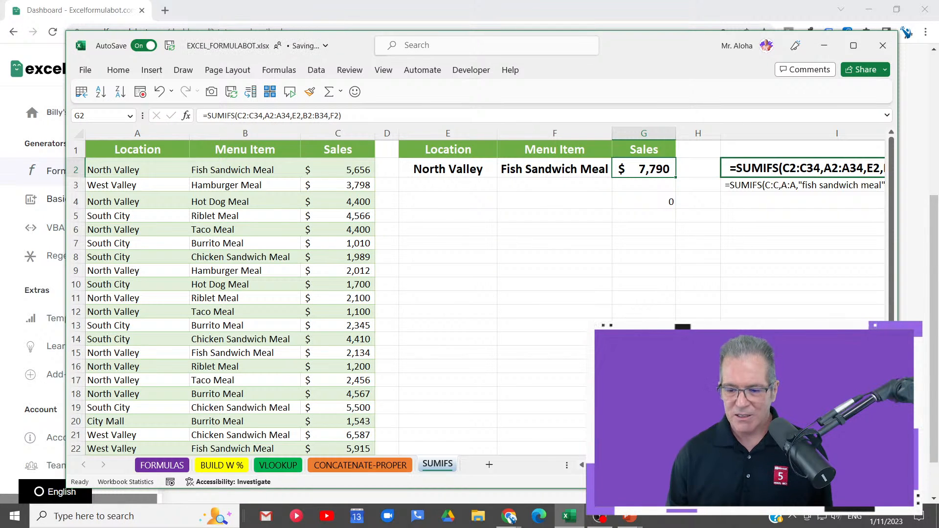
Check the formula text in I3 and examine the sum range, first criteria range and first criterion of G4's SUMIFS arguments
scroll(484, 293, "right", 2)
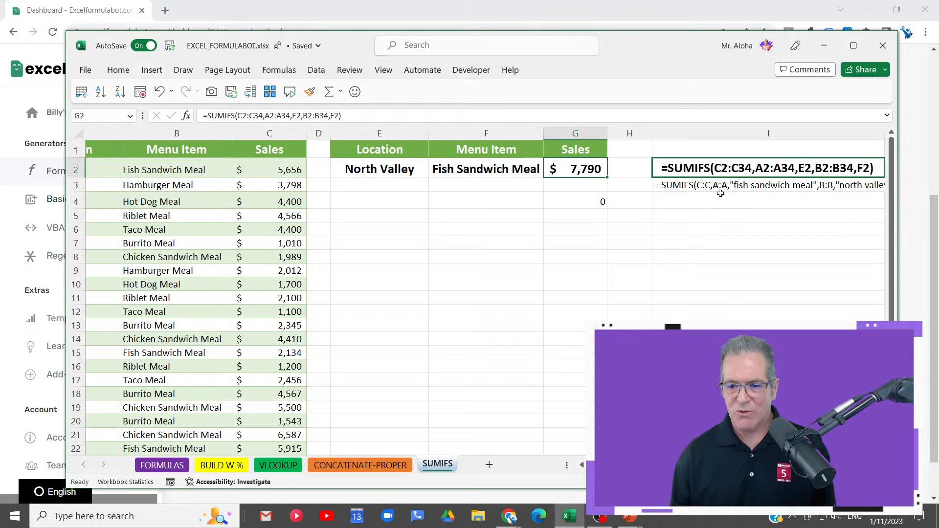
double_click(666, 188)
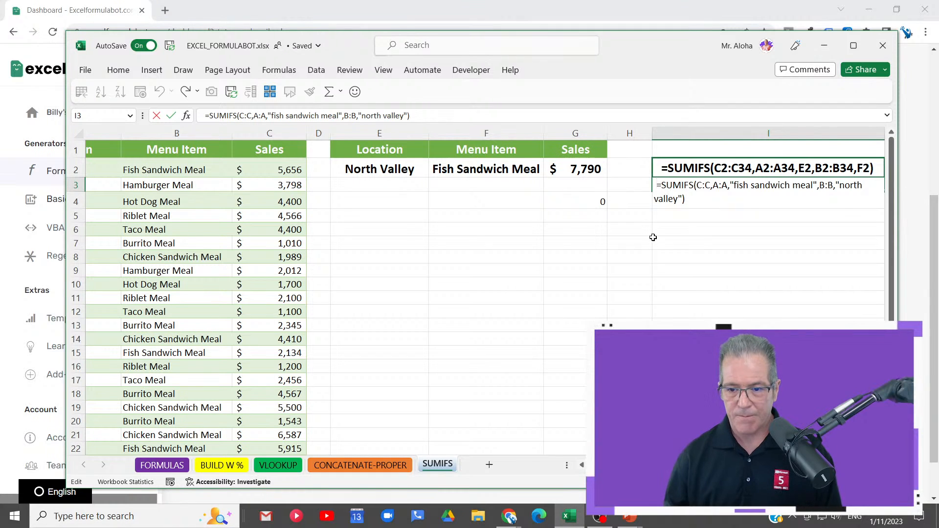
left_click(580, 202)
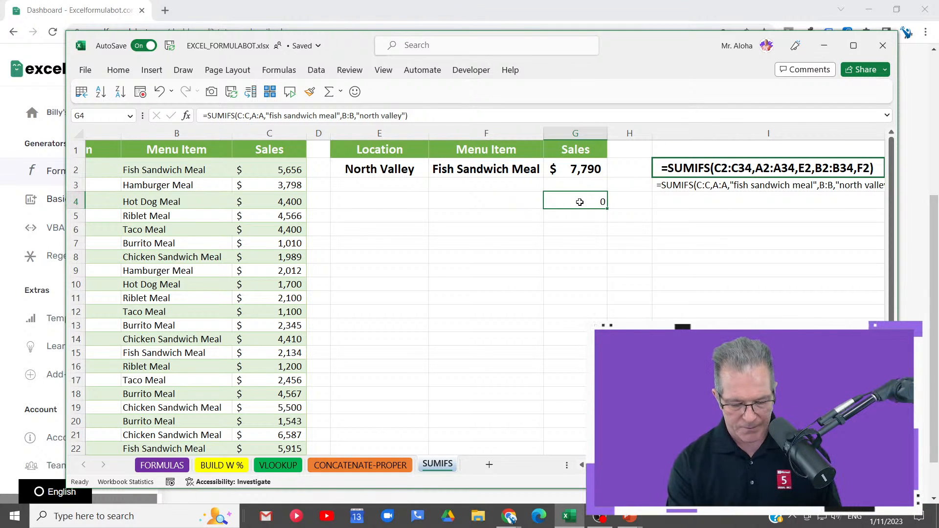
key("shift+F3")
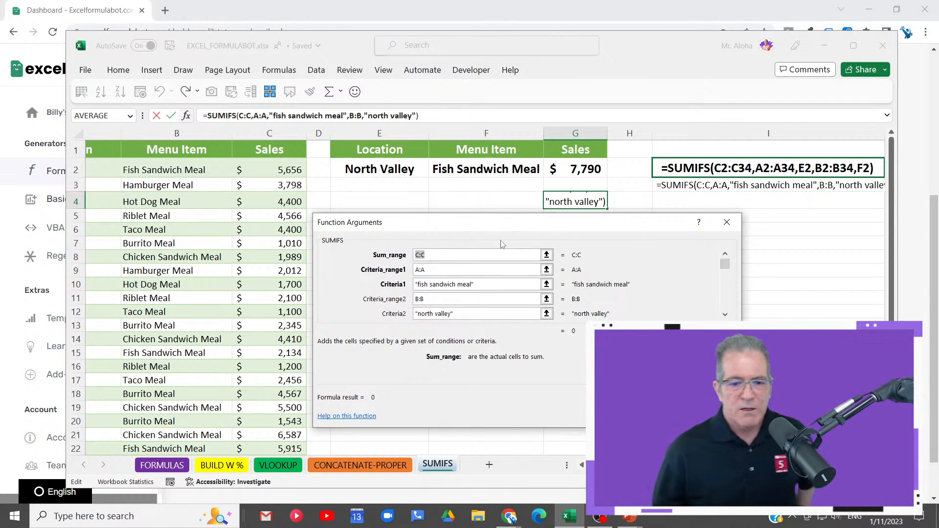
left_click(452, 269)
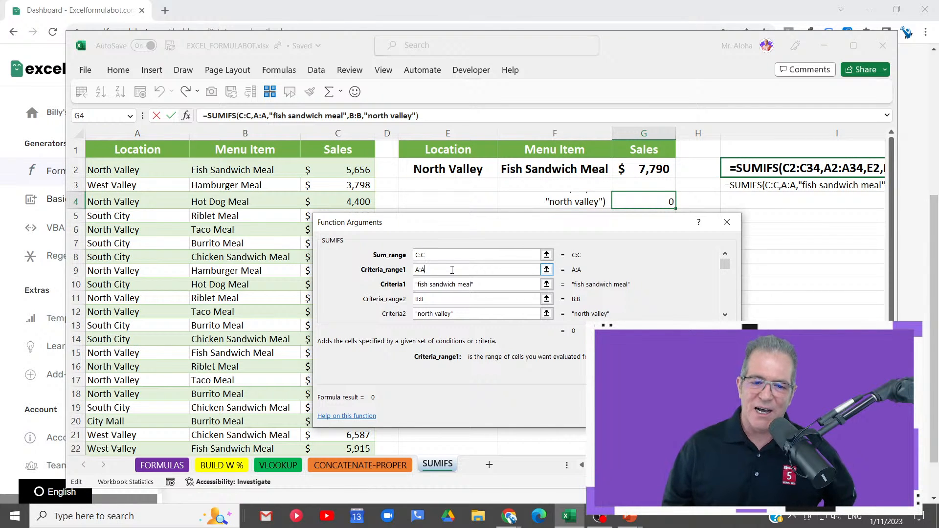
left_click(444, 253)
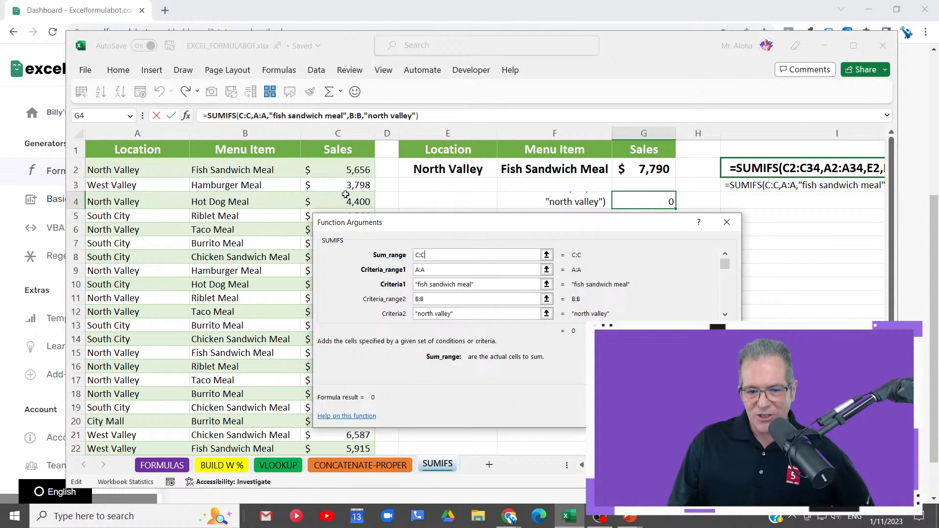
left_click(454, 267)
left_click(483, 283)
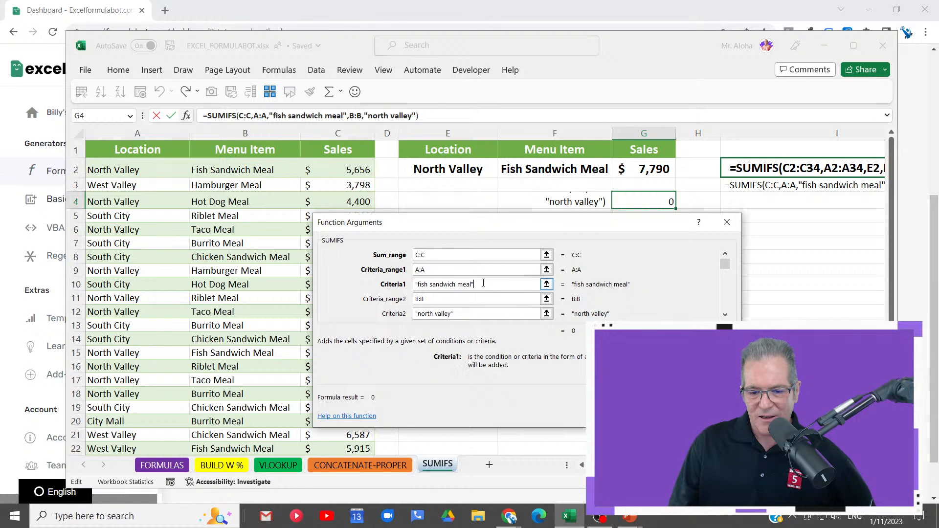
Try cell references as criteria in G4's SUMIFS arguments, with F2 for Criteria1 and E2 for Criteria2
left_click_drag(482, 284, 371, 287)
key("Delete")
left_click(555, 169)
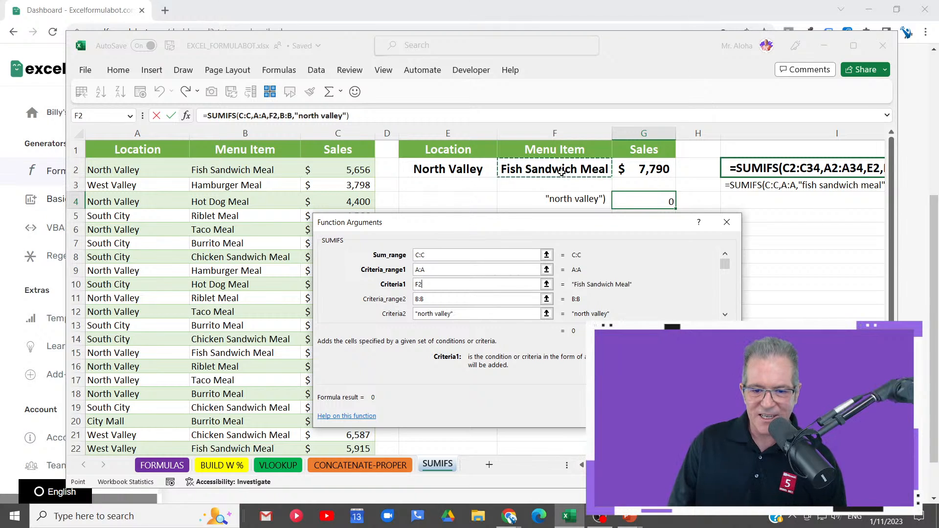
left_click(486, 312)
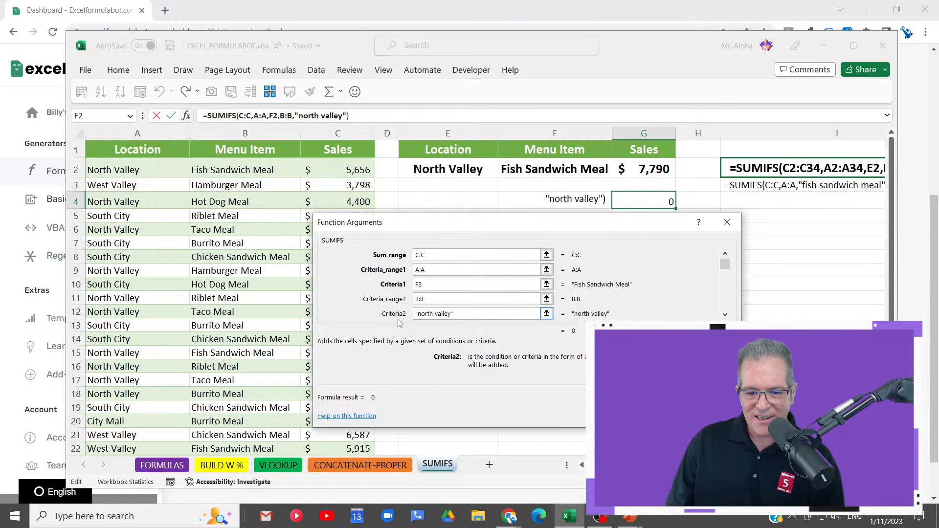
key("shift+Home")
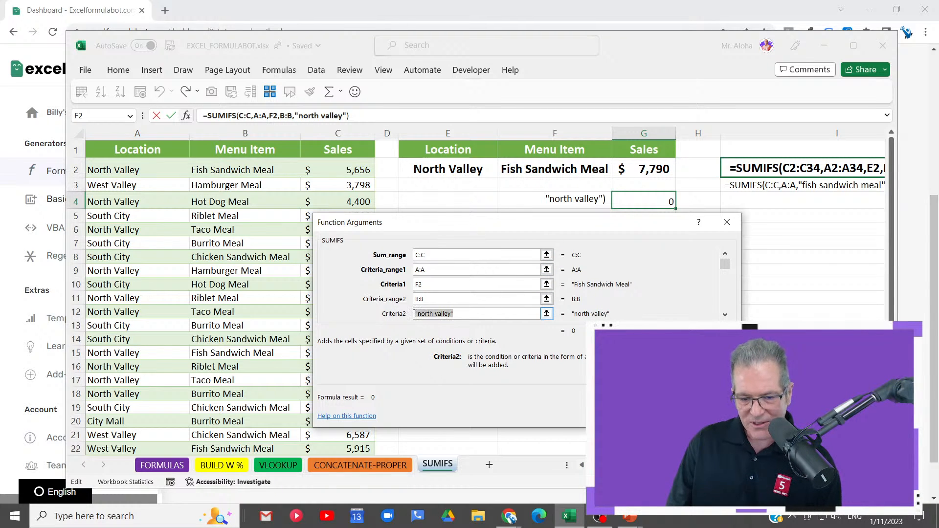
key("Delete")
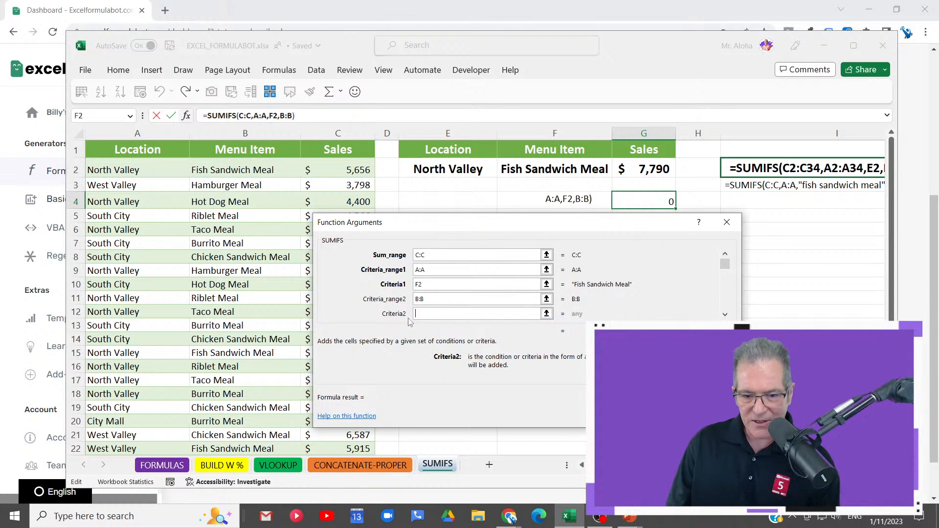
left_click(460, 171)
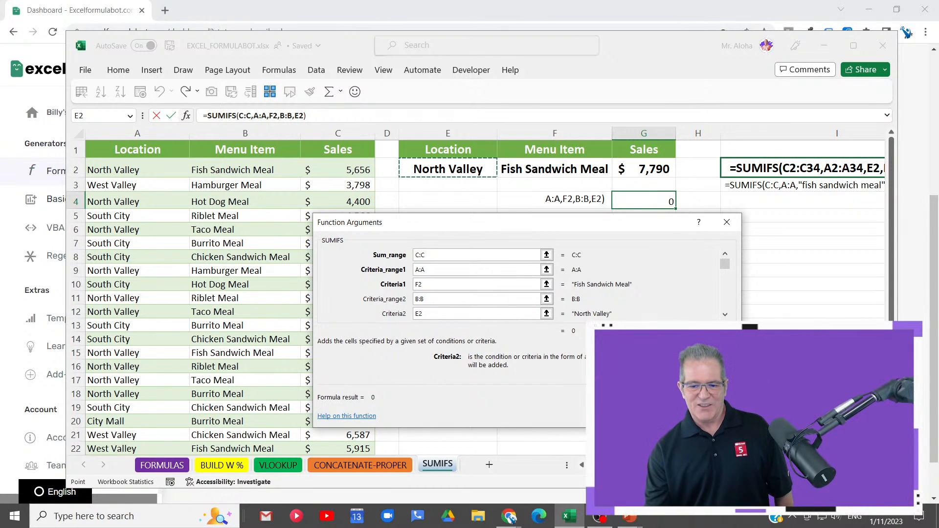
left_click(678, 414)
left_click(698, 408)
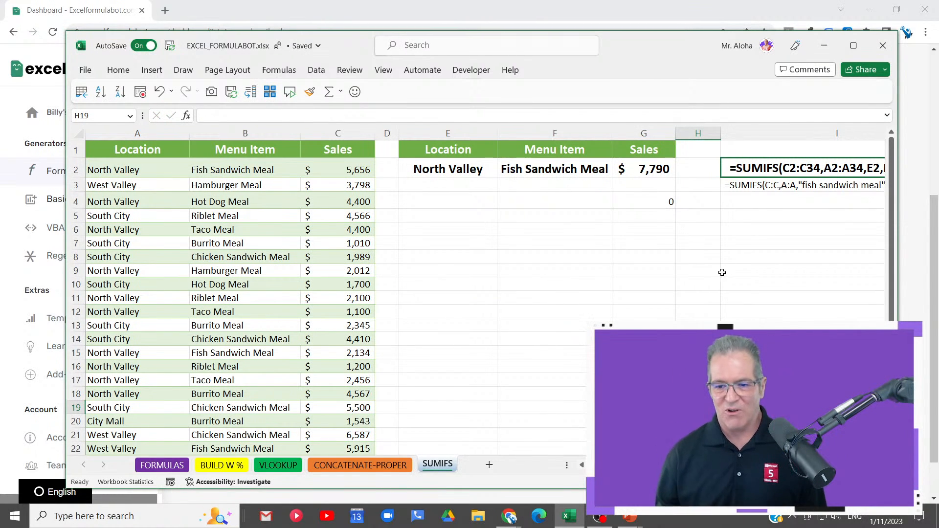
Edit the SUMIFS formula in G4 so the first criterion, for column A, is "north valley"
double_click(625, 202)
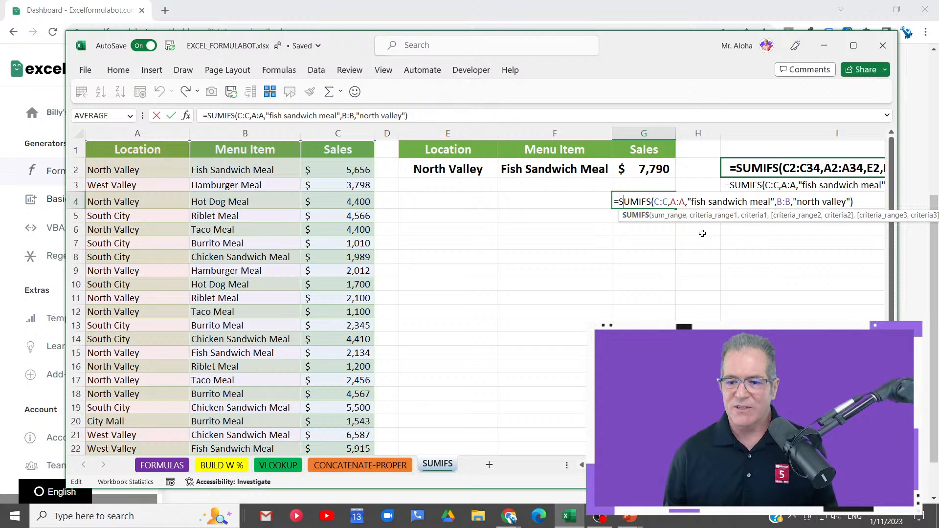
left_click(697, 201)
left_click_drag(693, 203, 772, 202)
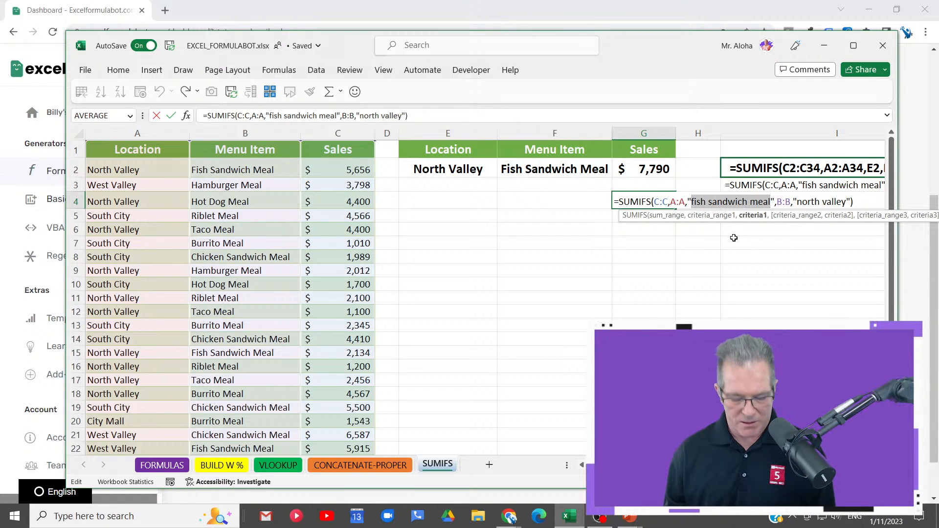
type("north ")
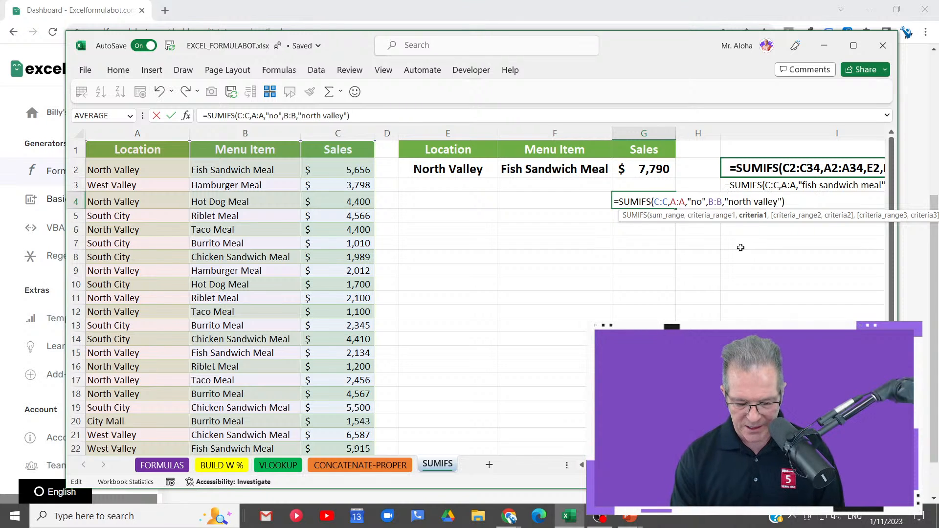
type("valley")
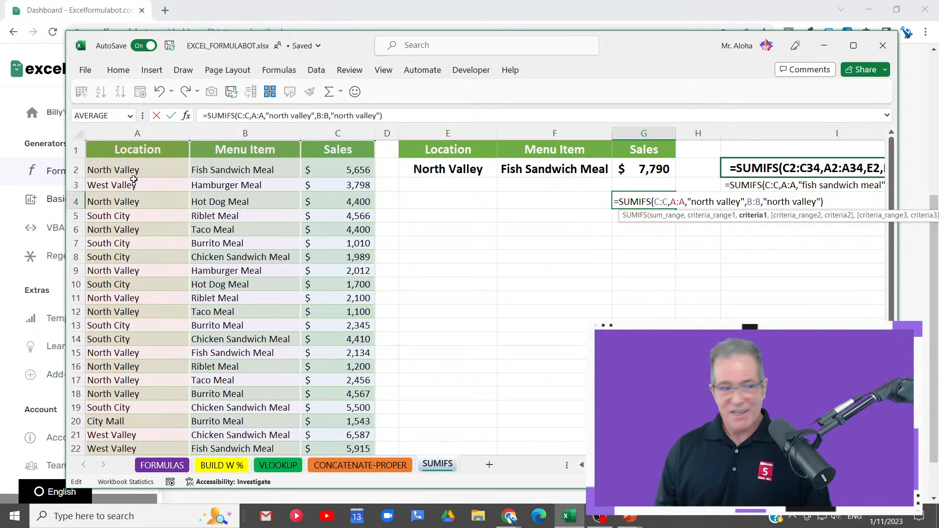
key("alt+Tab")
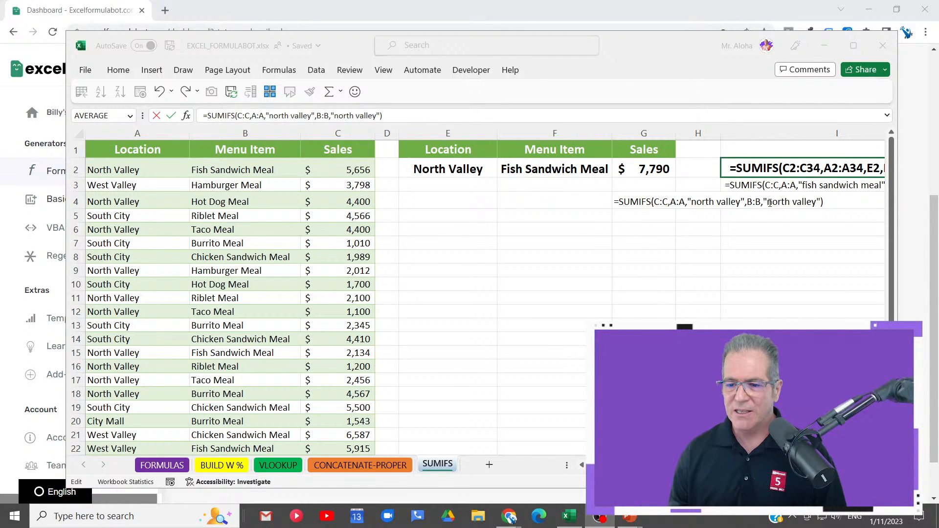
Set Criteria2 of G4's SUMIFS function to "fish sandwich meal", apply it, and show the corrected formula in the cell
left_click(780, 201)
double_click(802, 201)
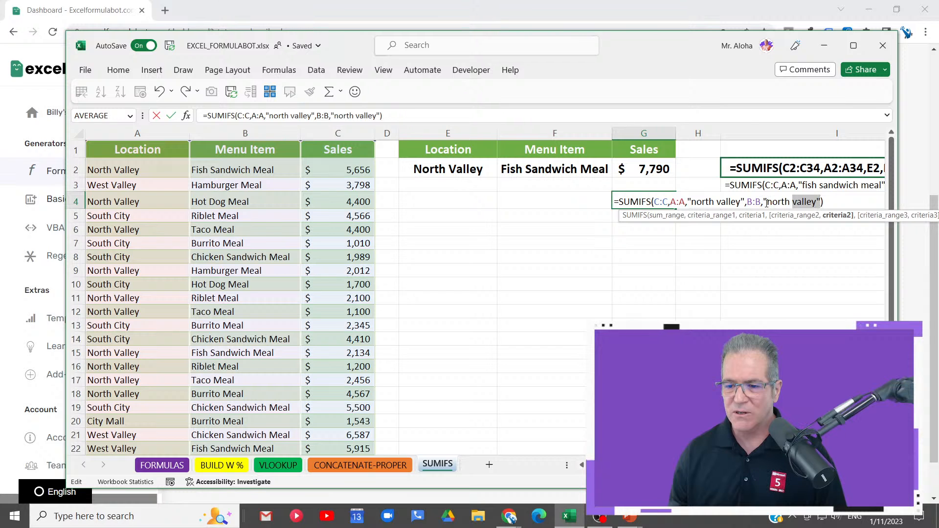
left_click_drag(767, 203, 817, 210)
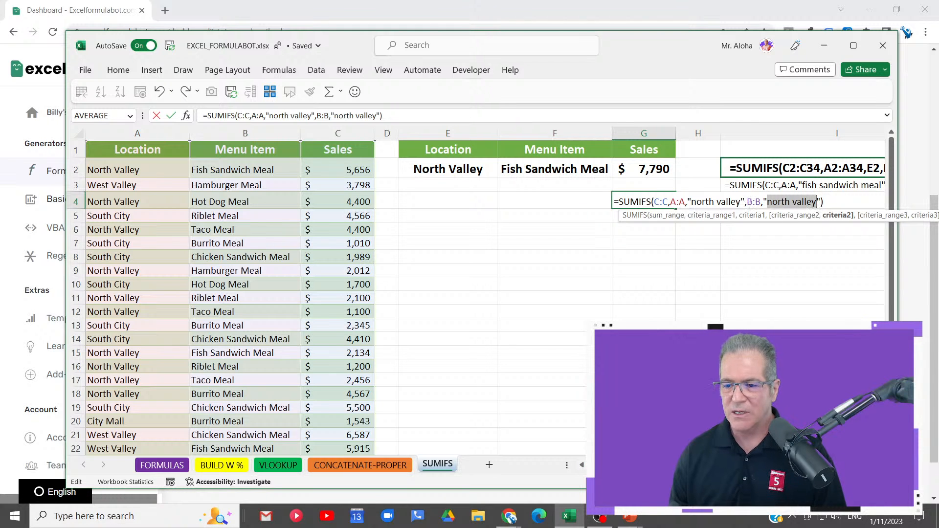
key("shift+F3")
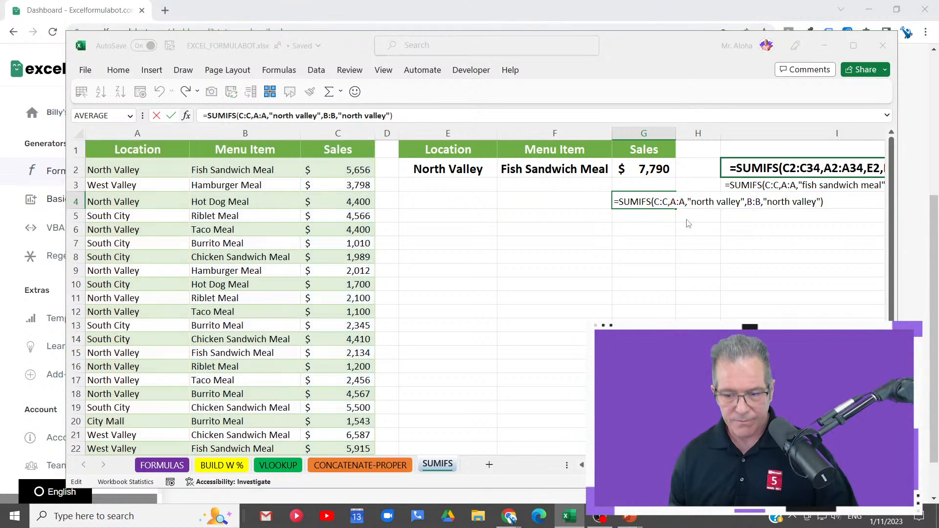
left_click_drag(464, 313, 397, 320)
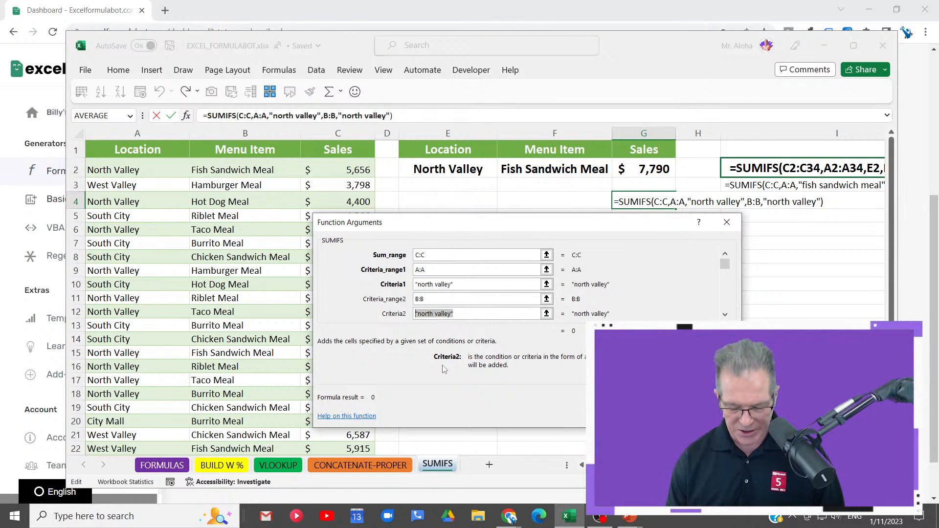
type("fish")
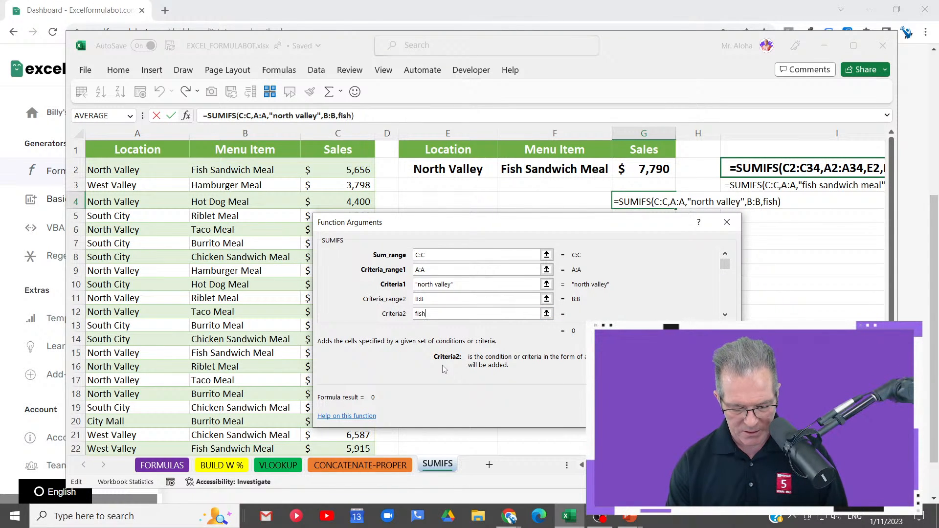
type(" sandwic")
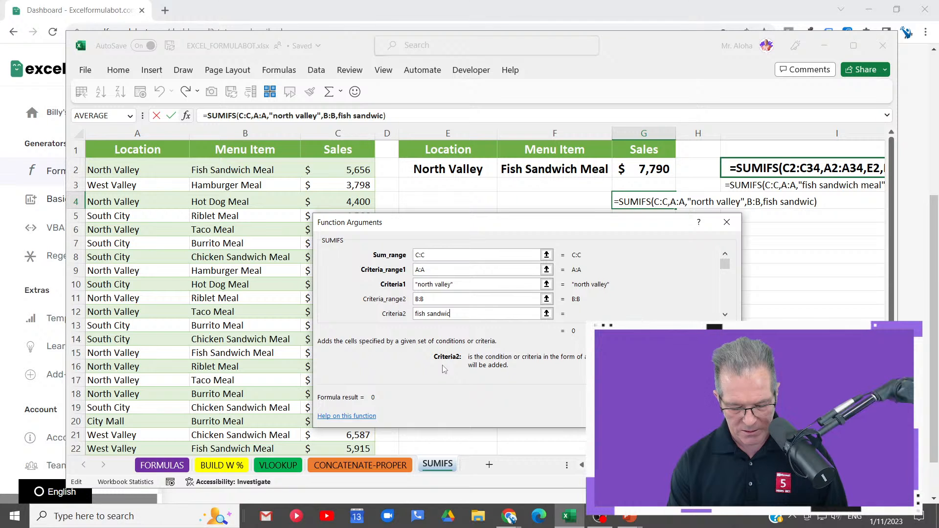
type("h meal")
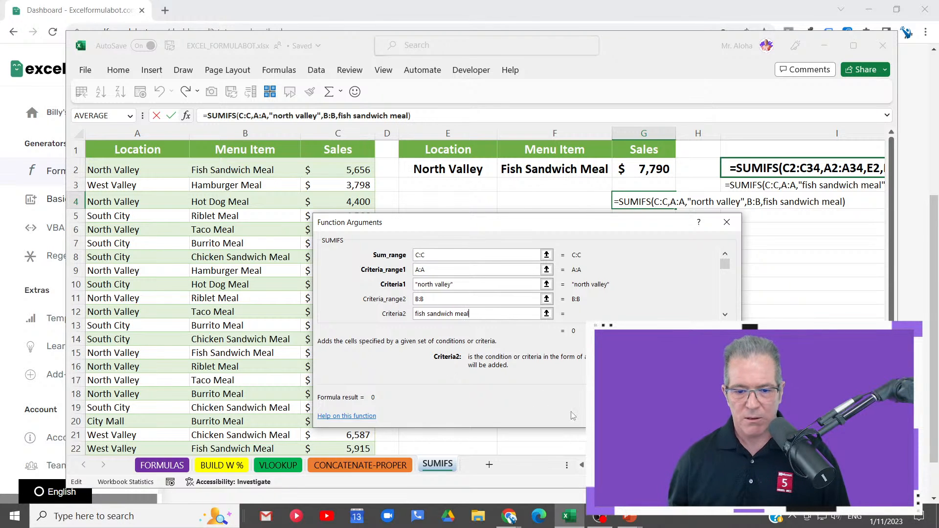
key("Return")
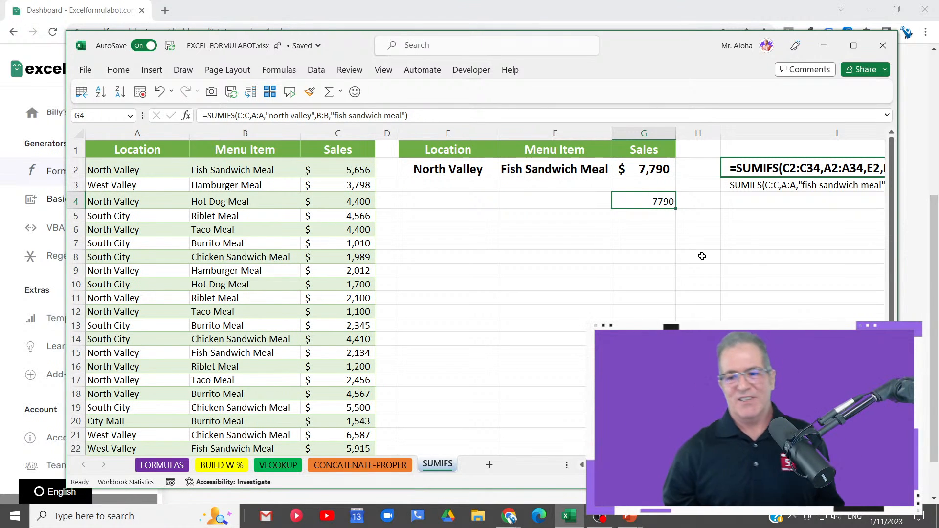
double_click(618, 201)
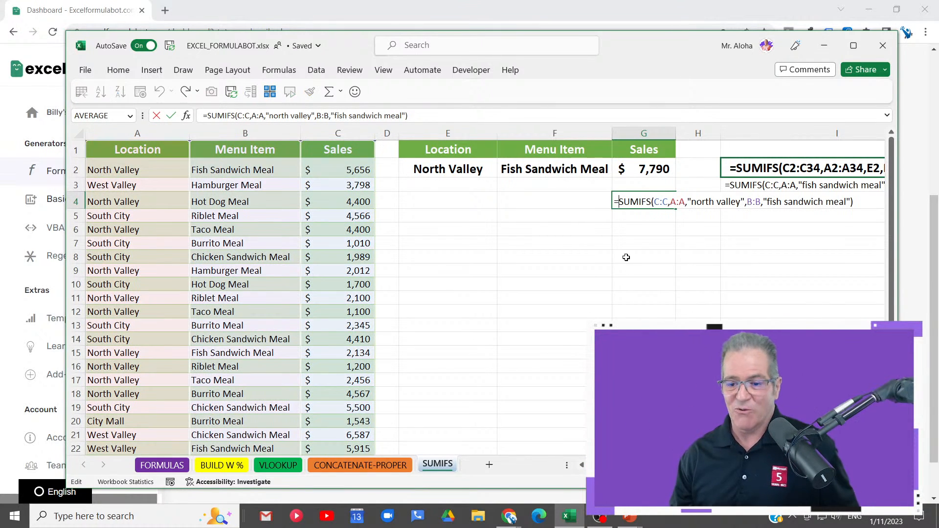
scroll(440, 293, "right", 2)
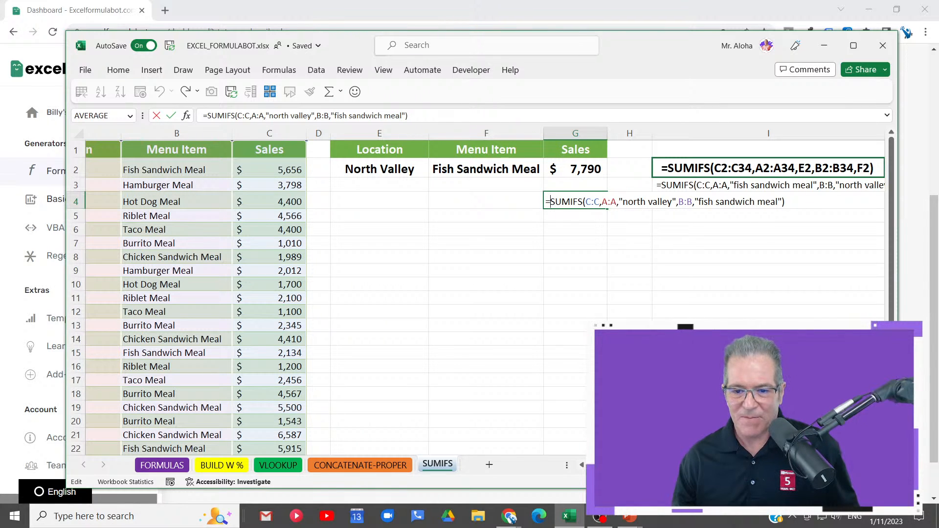
Switch to the Excelformulabot page and replace "of" with "in" after "Total sales" in the request text
left_click(591, 7)
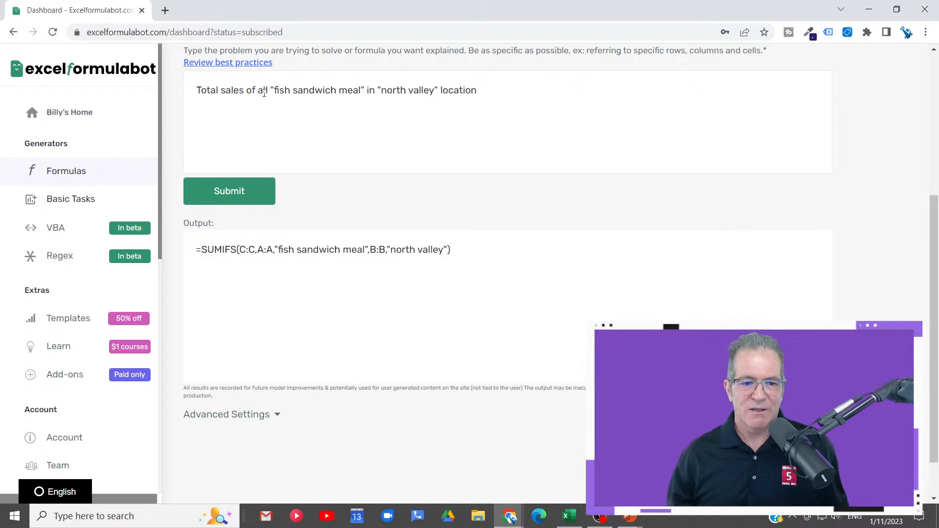
left_click_drag(245, 91, 252, 90)
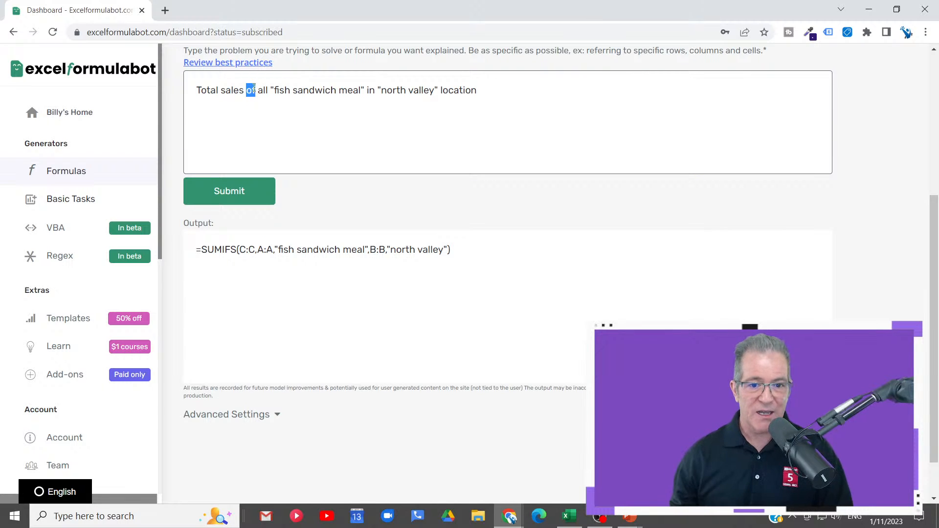
type("in")
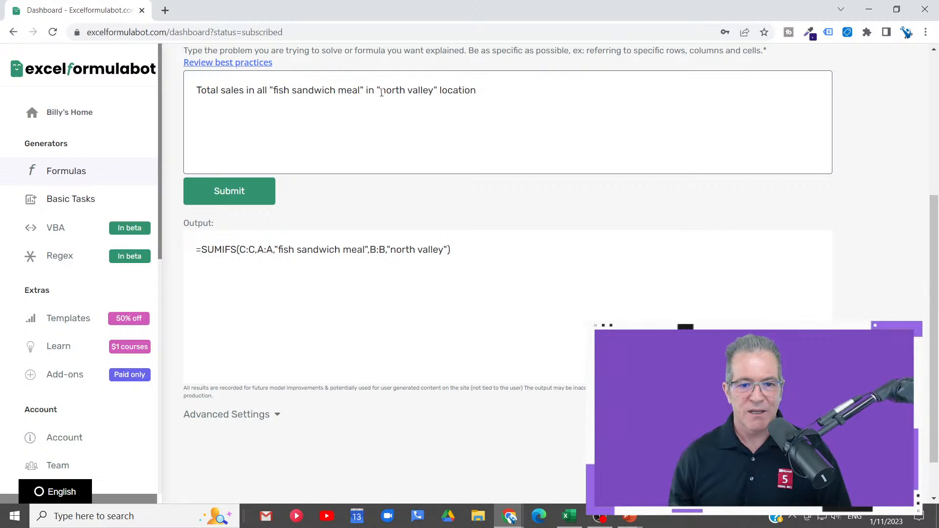
left_click_drag(380, 91, 442, 91)
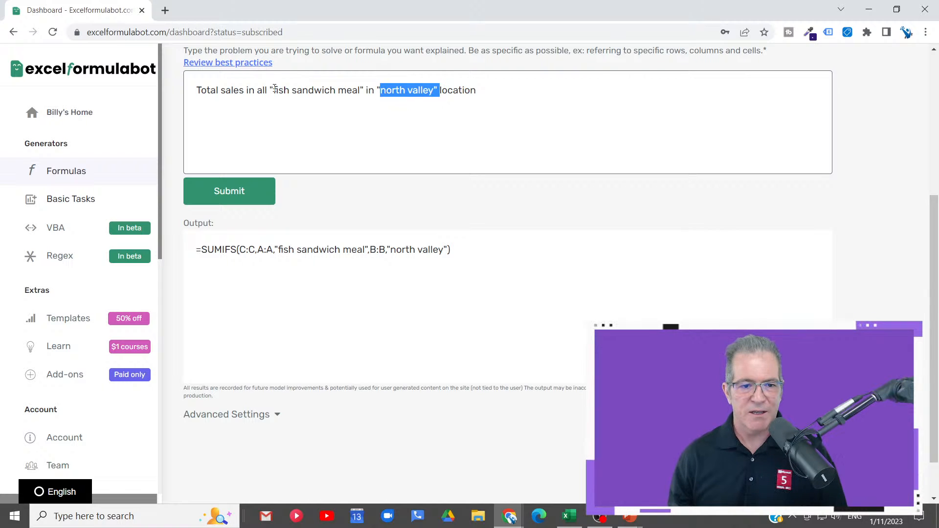
left_click_drag(255, 91, 363, 96)
key("ctrl+c")
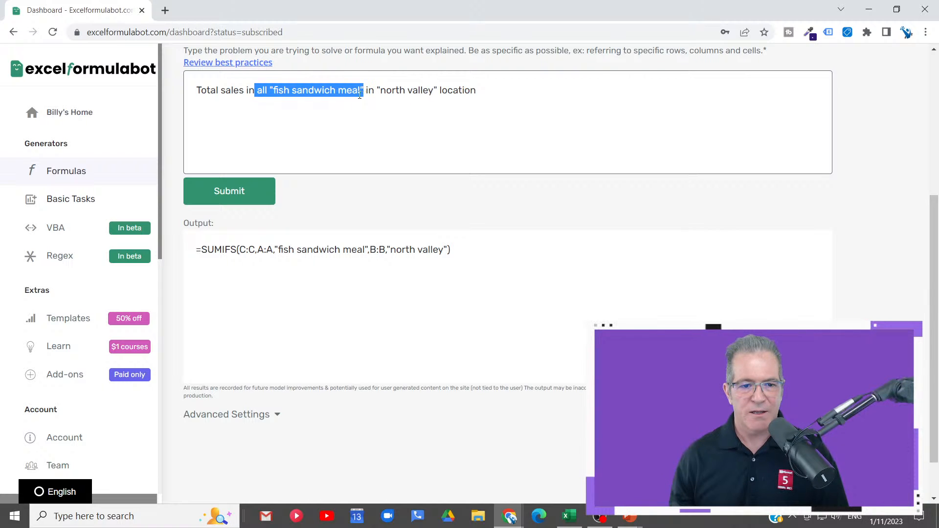
triple_click(333, 91)
left_click(321, 109)
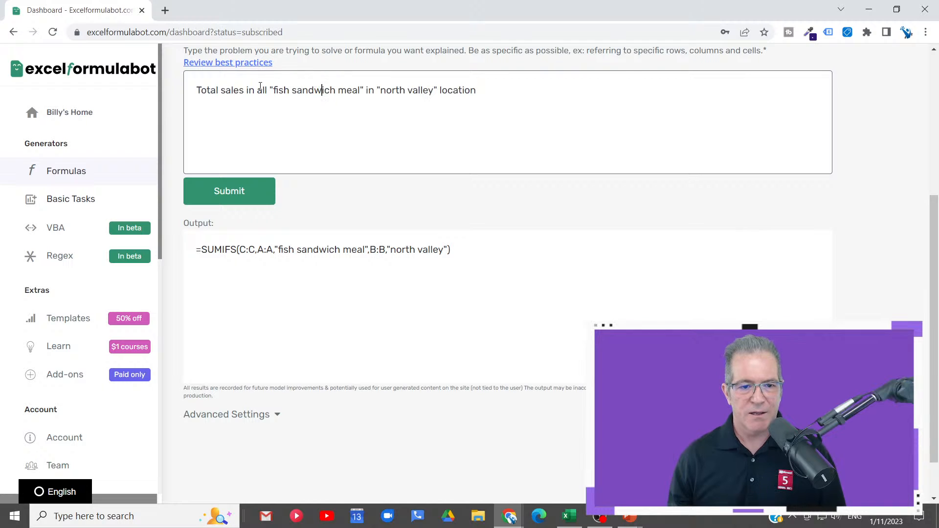
Reword the request as: Total sales in "north valley" location of "fish sandwich meal", and submit it to generate a formula
left_click_drag(272, 90, 360, 92)
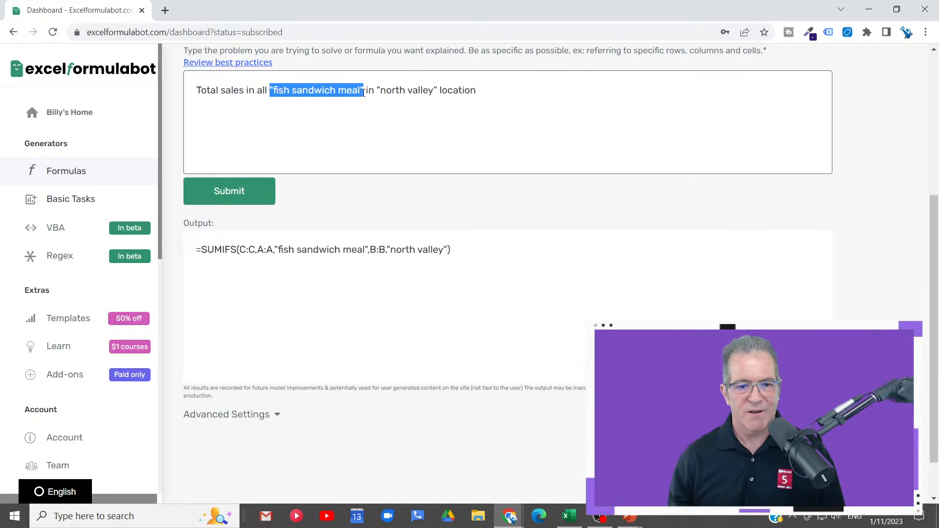
key("BackSpace")
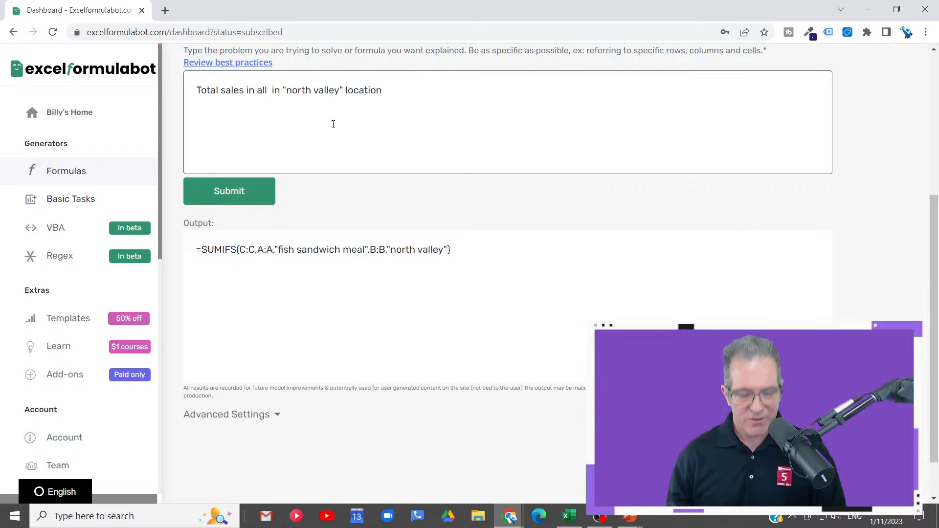
key("BackSpace")
key("BackSpace")
key("BackSpace")
key("BackSpace")
key("BackSpace")
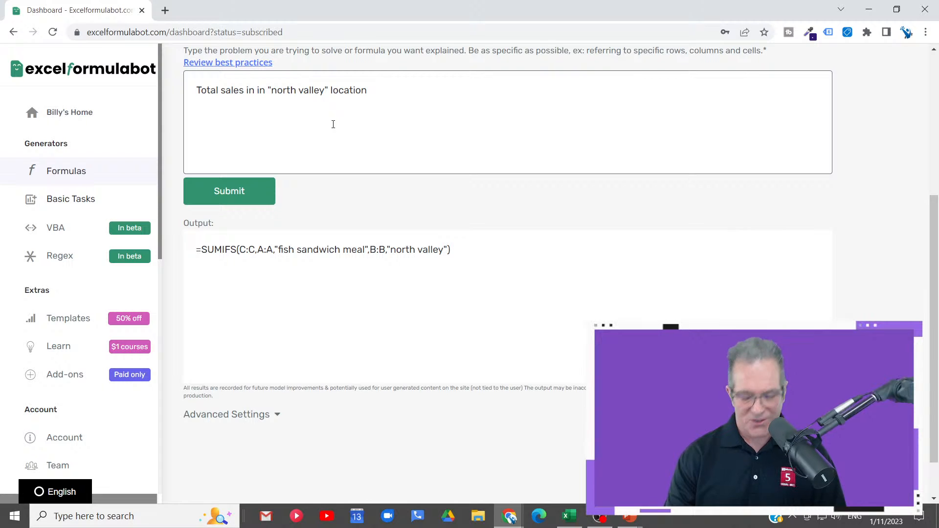
key("BackSpace")
key("BackSpace")
key("BackSpace")
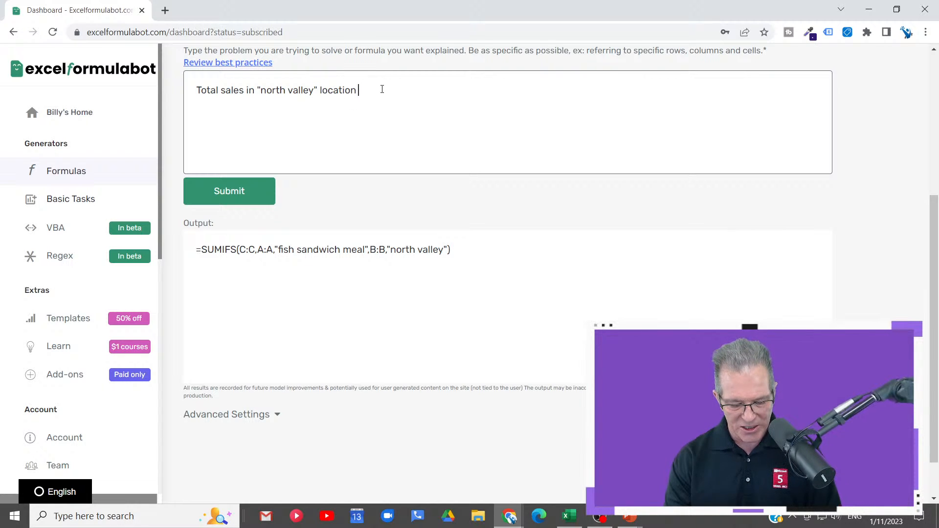
key("ctrl+v")
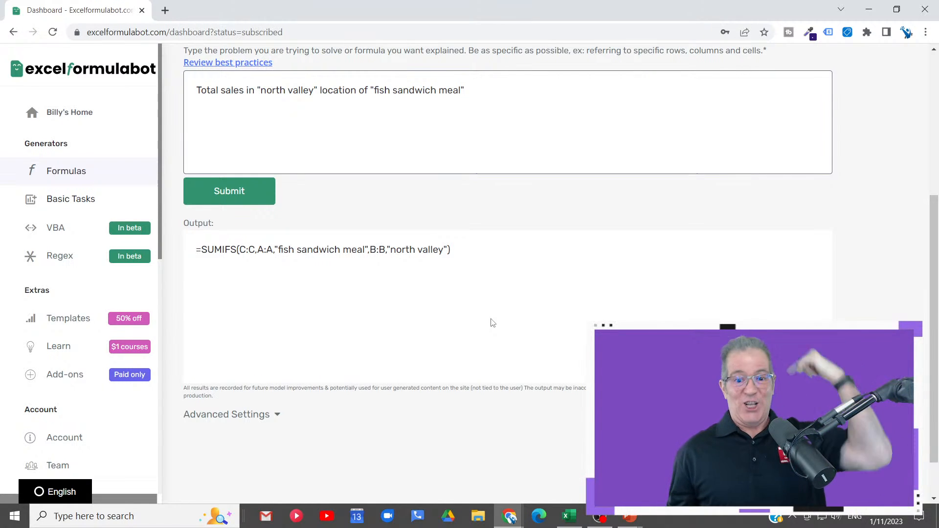
left_click(248, 195)
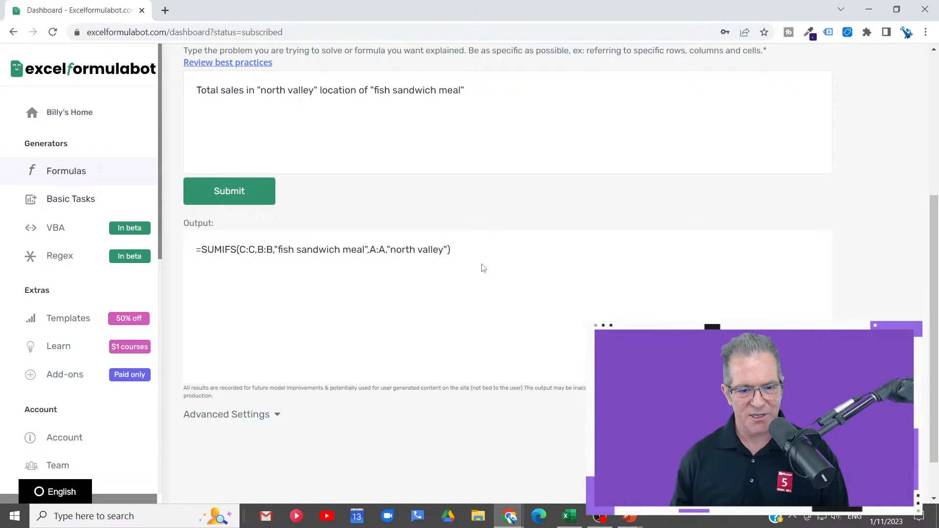
Switch to the Excel workbook and enter =SUMIFS(C:C,B:B,"fish sandwich meal",A:A,"north valley") in G6
left_click(568, 516)
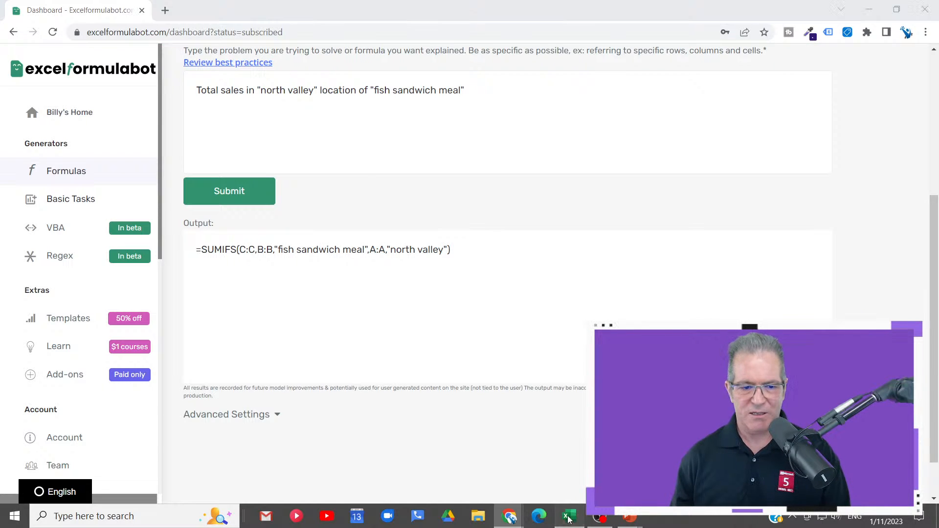
key("Return")
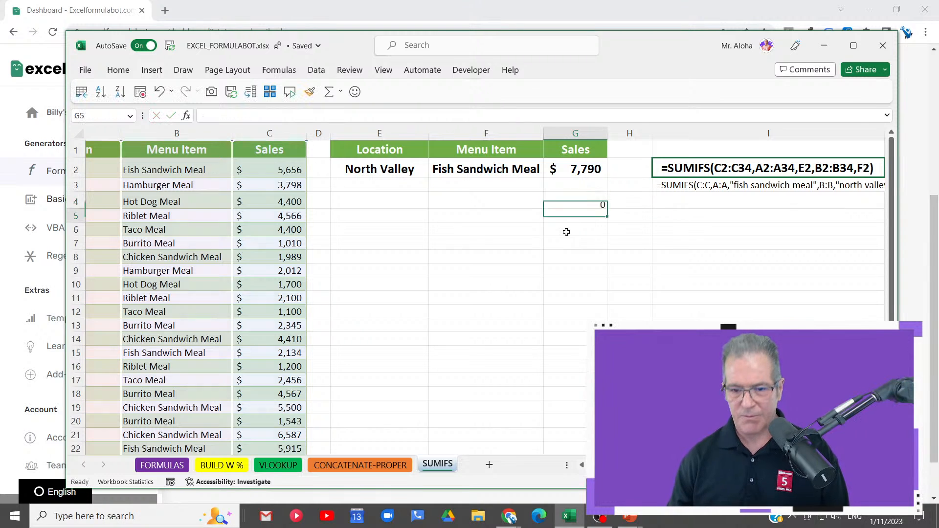
left_click(568, 231)
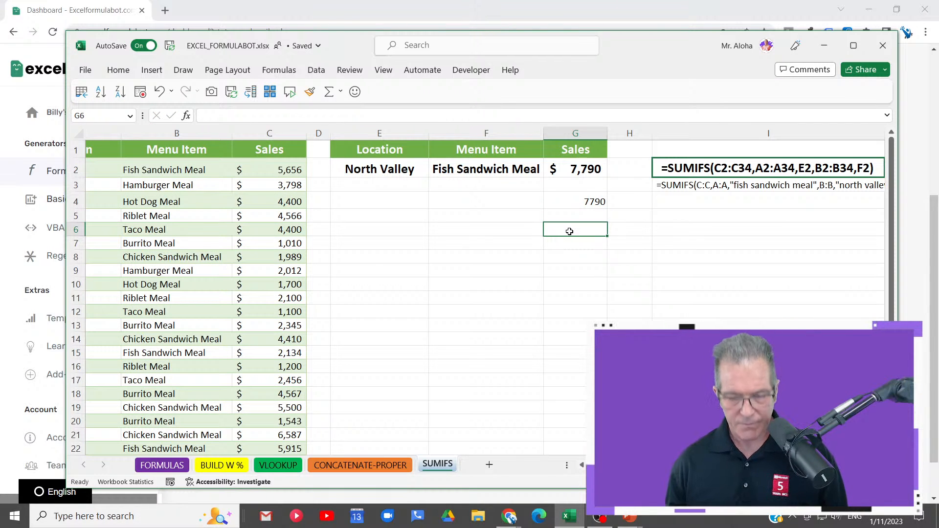
type("=SUMIFS(C:C,B:B,\"fish sandwich meal\",A:A,\"north valley\")")
double_click(570, 233)
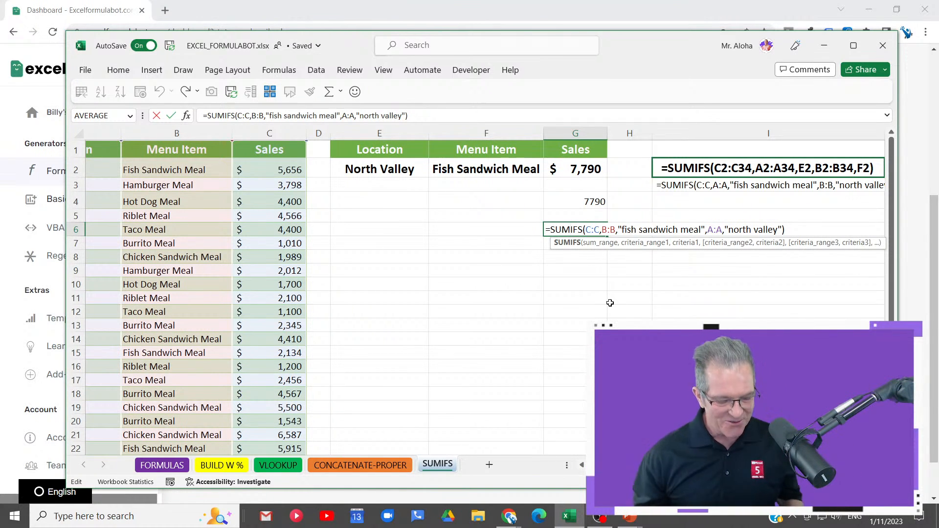
key("ctrl+Return")
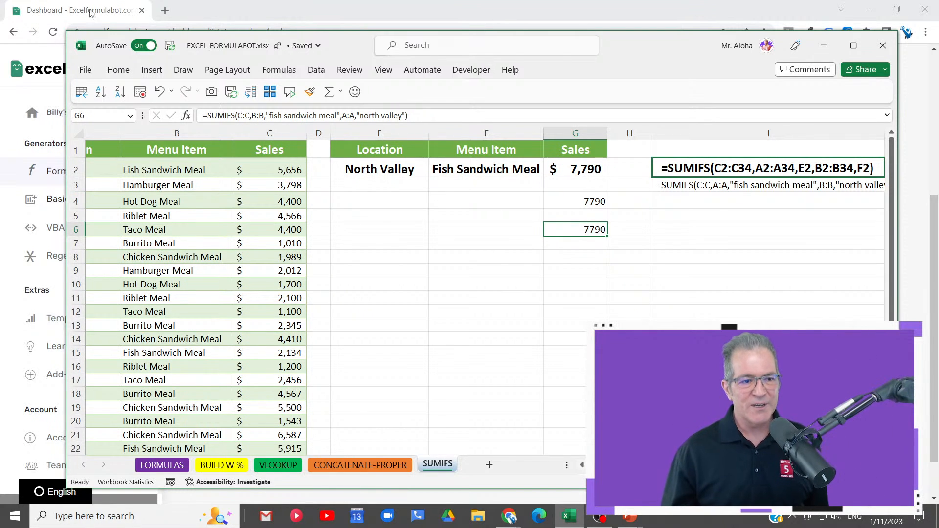
Return to Excelformulabot and open the home page of the dashboard to view the Past Requests list
left_click(295, 14)
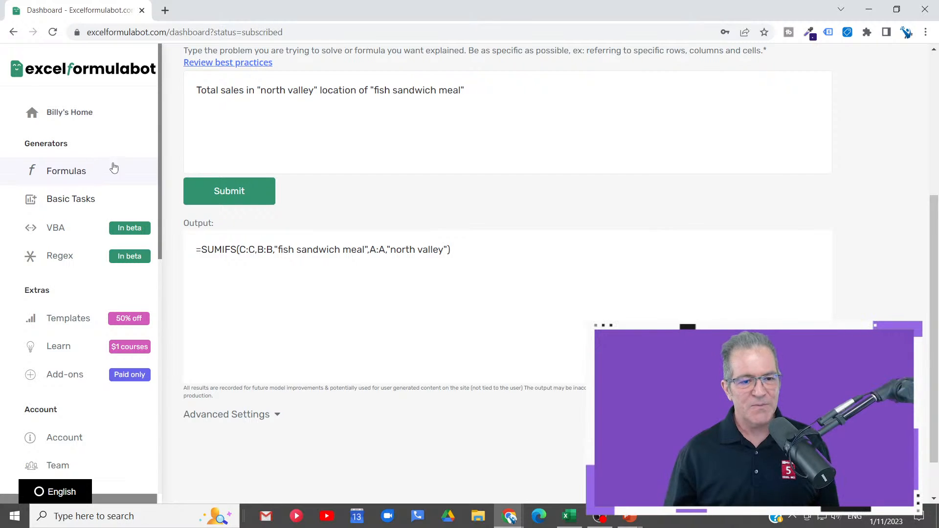
scroll(416, 222, "up", 4)
scroll(415, 222, "up", 1)
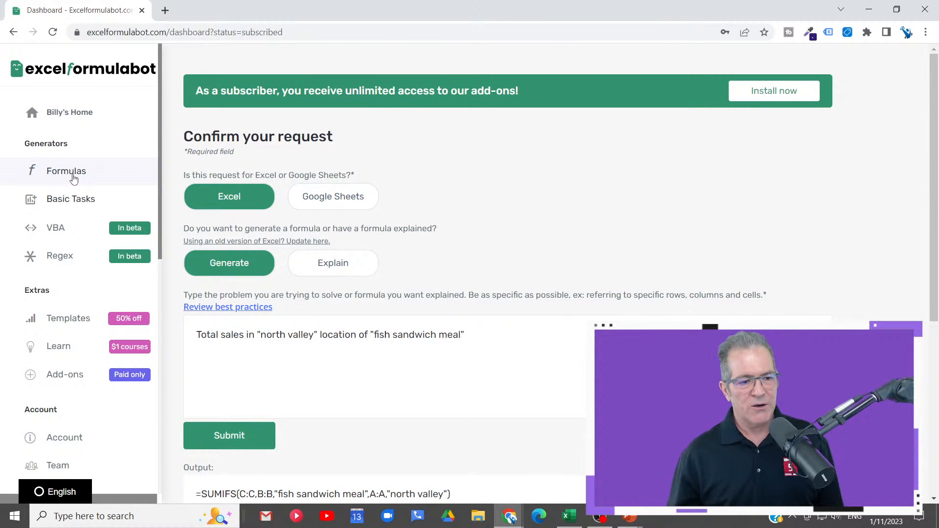
left_click(92, 113)
scroll(536, 298, "down", 13)
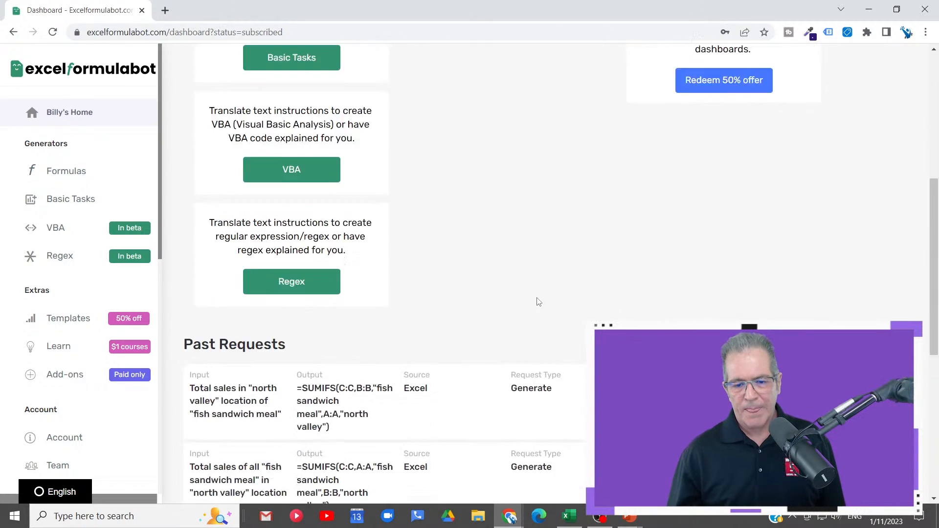
Compare the wording of the two fish sandwich meal requests and their SUMIFS outputs in the Past Requests list
scroll(535, 297, "up", 5)
scroll(524, 299, "down", 1)
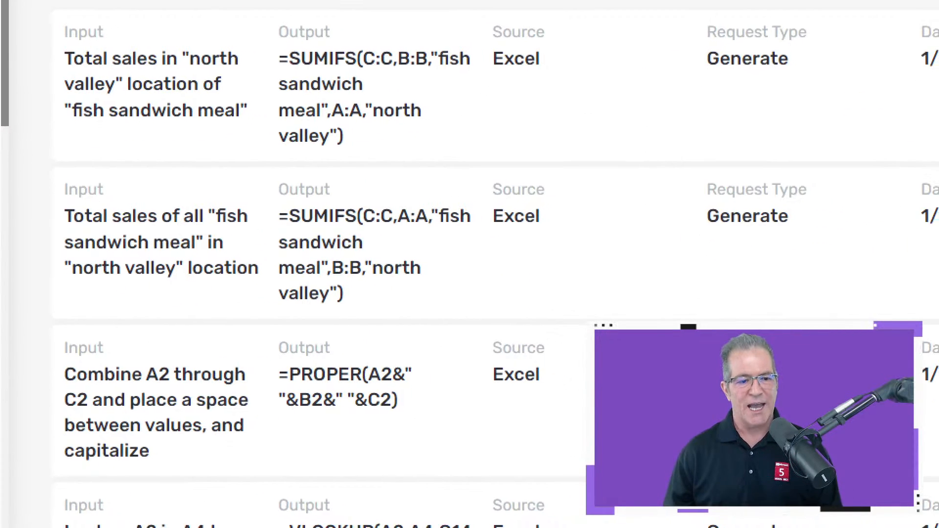
mouse_move(49, 187)
left_mouse_down()
mouse_move(93, 266)
mouse_move(281, 293)
mouse_move(262, 295)
left_mouse_up()
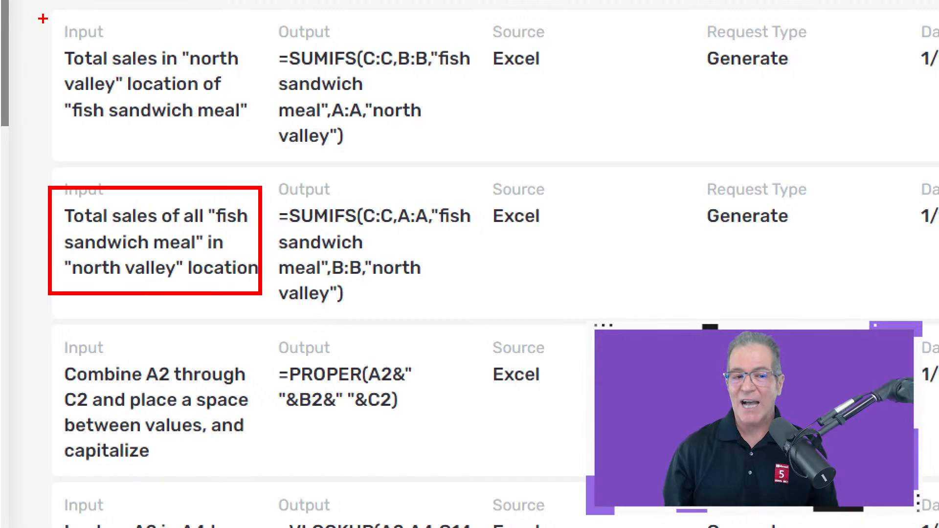
mouse_move(43, 19)
left_mouse_down()
mouse_move(180, 132)
mouse_move(239, 157)
mouse_move(254, 150)
left_mouse_up()
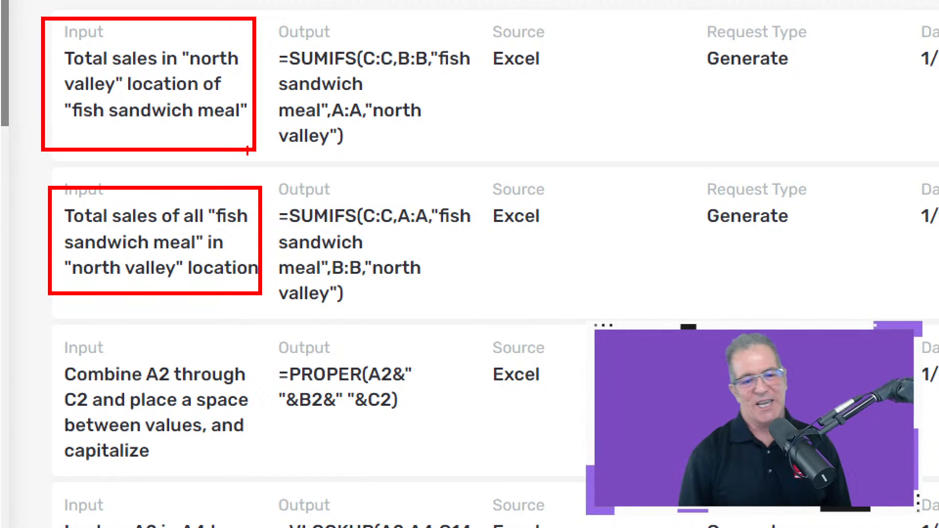
left_click_drag(264, 14, 506, 171)
left_click_drag(445, 104, 562, 127)
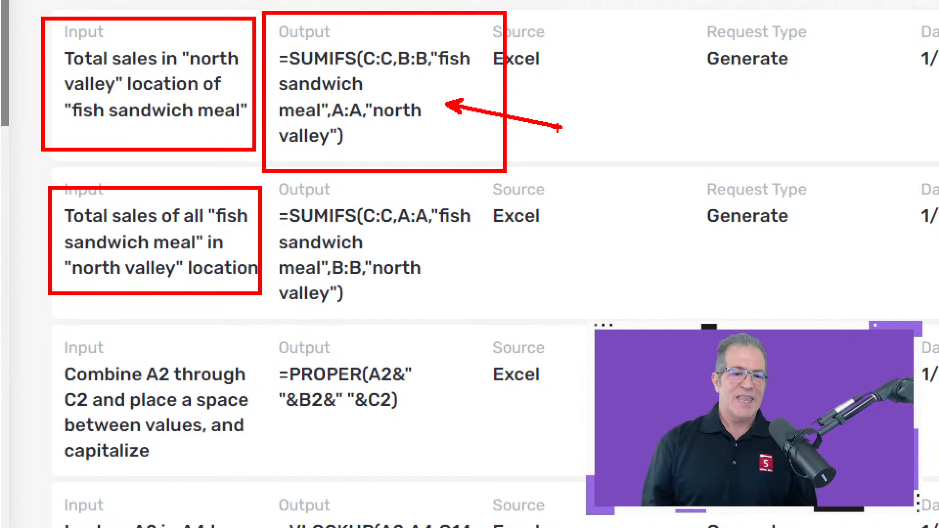
key("Escape")
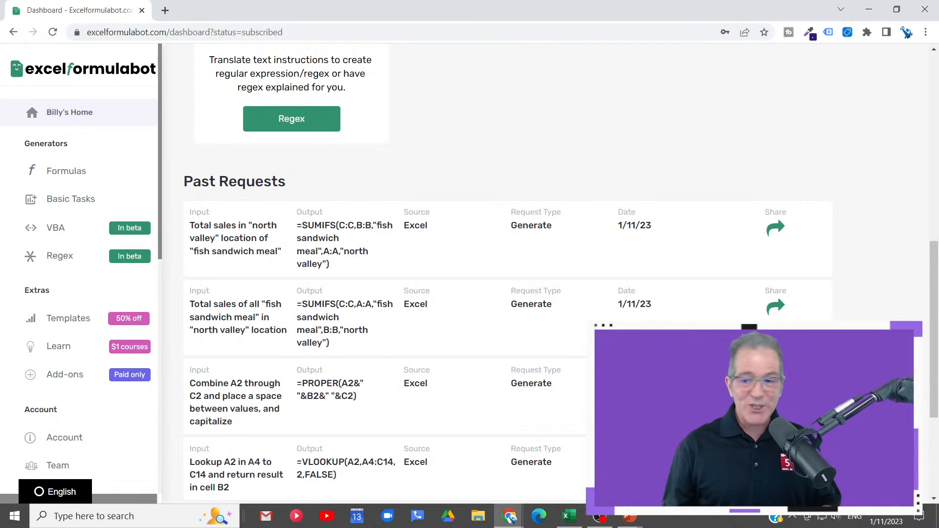
Switch to the Excel workbook and inspect the SUMIFS formula in G6, leaving the cell without changing it
left_click(568, 516)
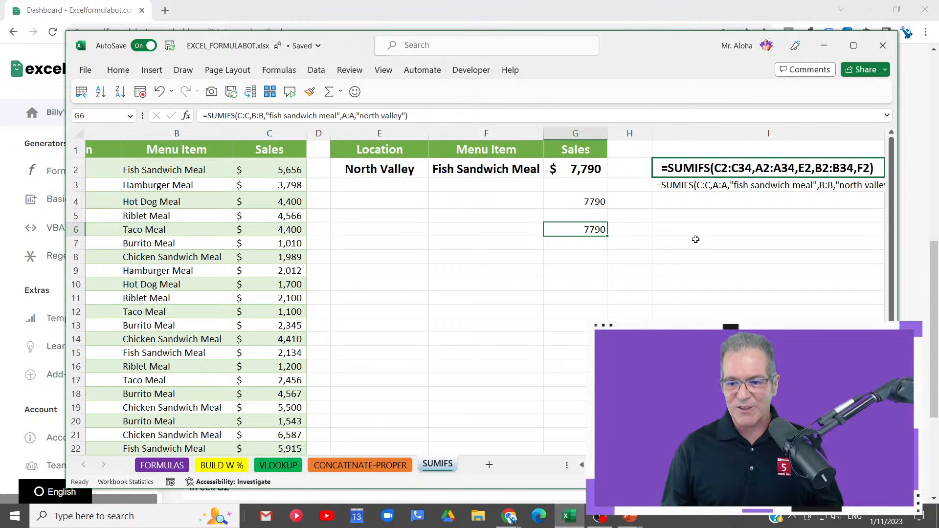
double_click(575, 231)
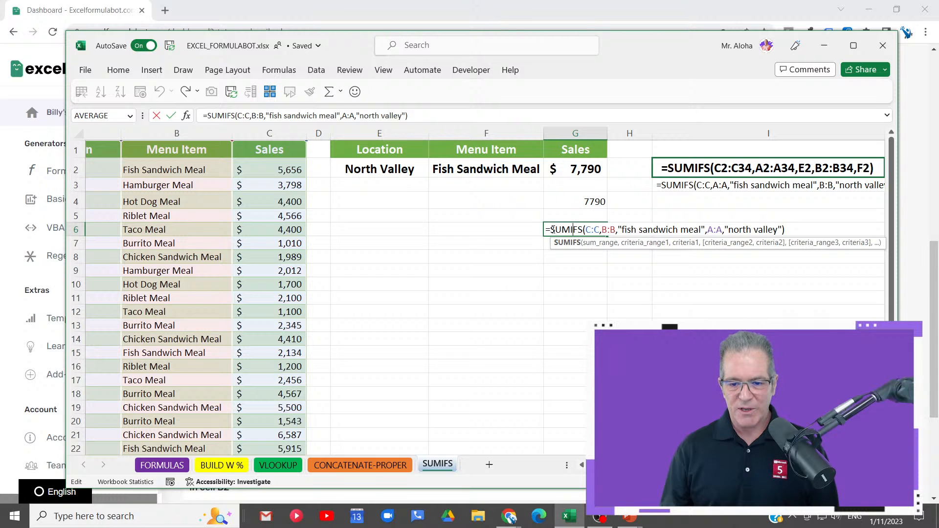
left_click_drag(548, 230, 794, 229)
key("Escape")
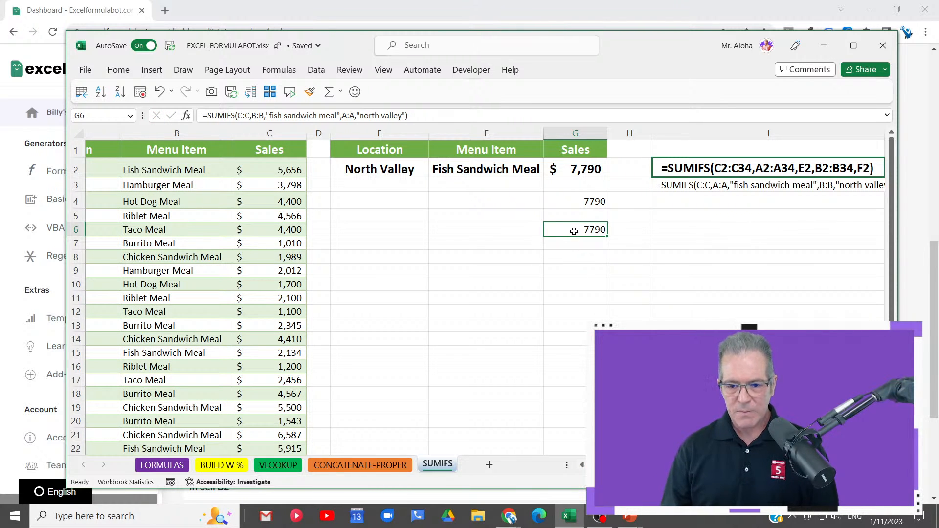
Copy the G6 formula into I3 and turn it into displayed text below the original SUMIFS formula
key("ctrl+c")
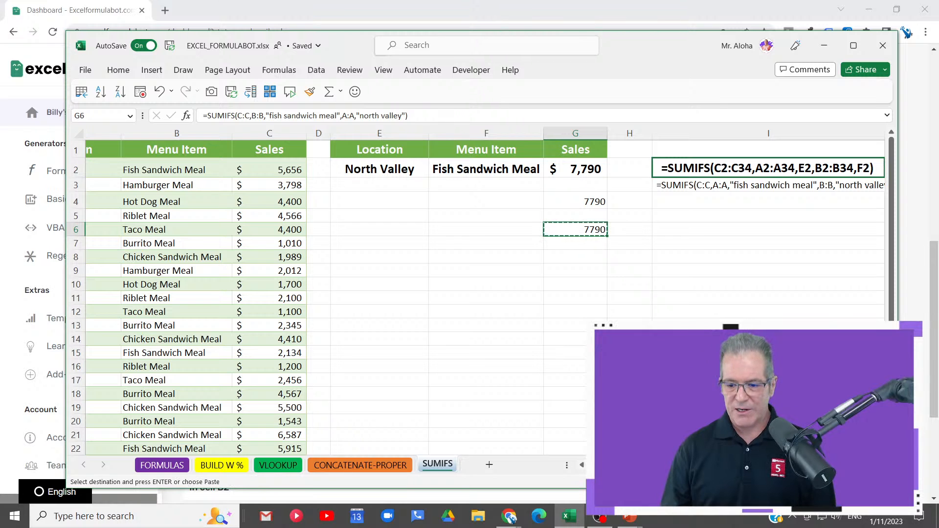
scroll(655, 274, "right", 2)
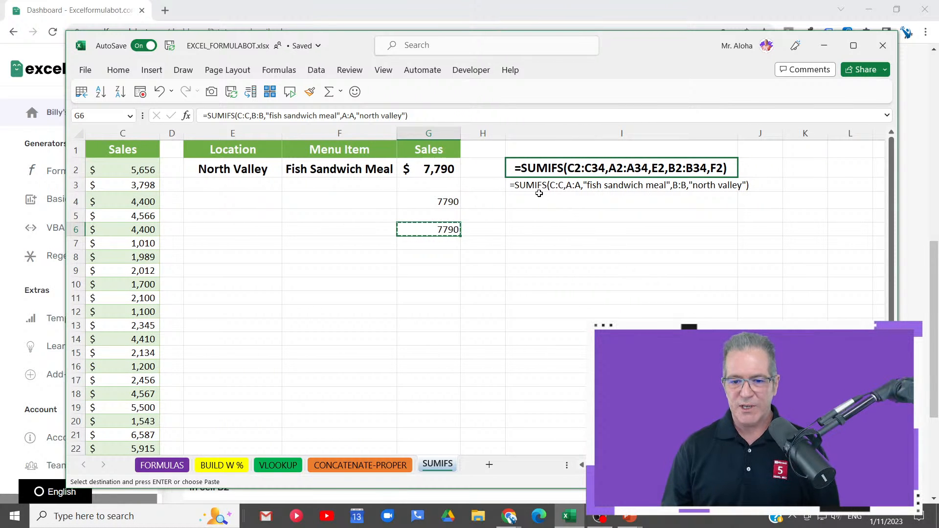
left_click(533, 185)
key("ctrl+v")
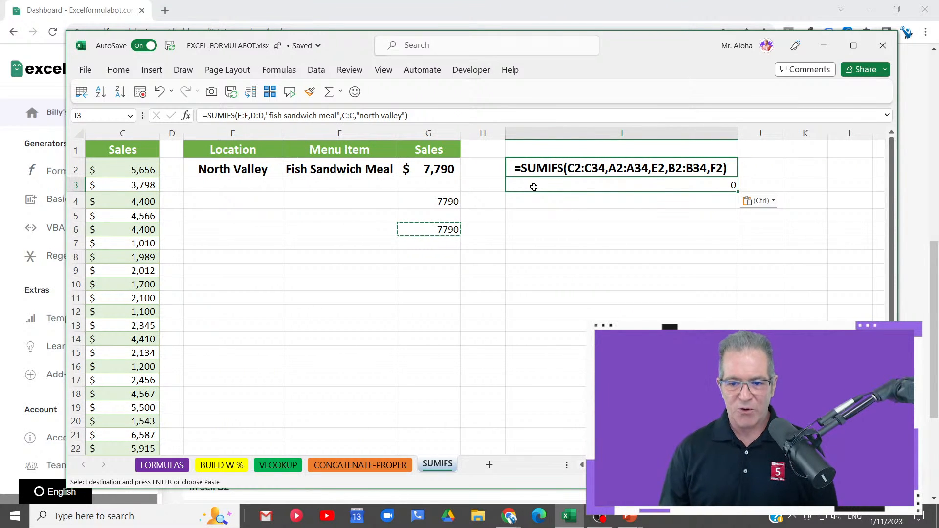
double_click(534, 186)
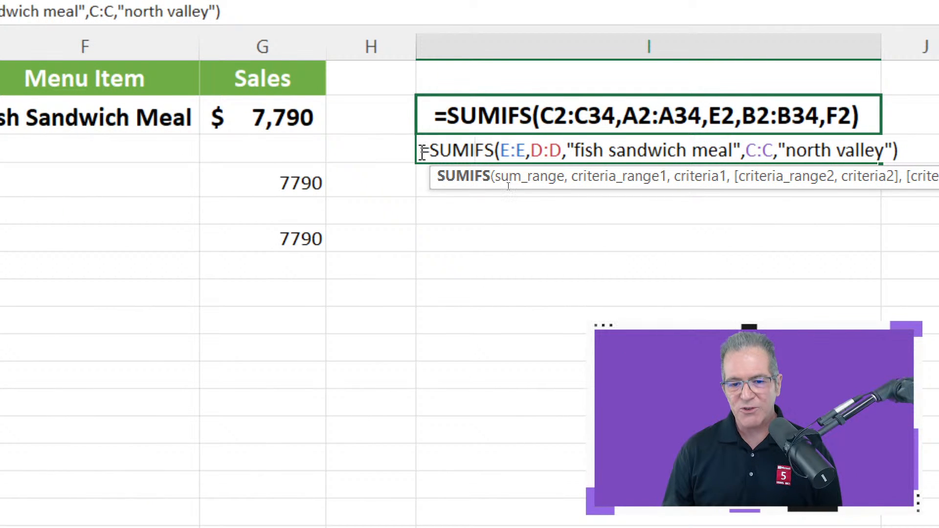
left_click(423, 151)
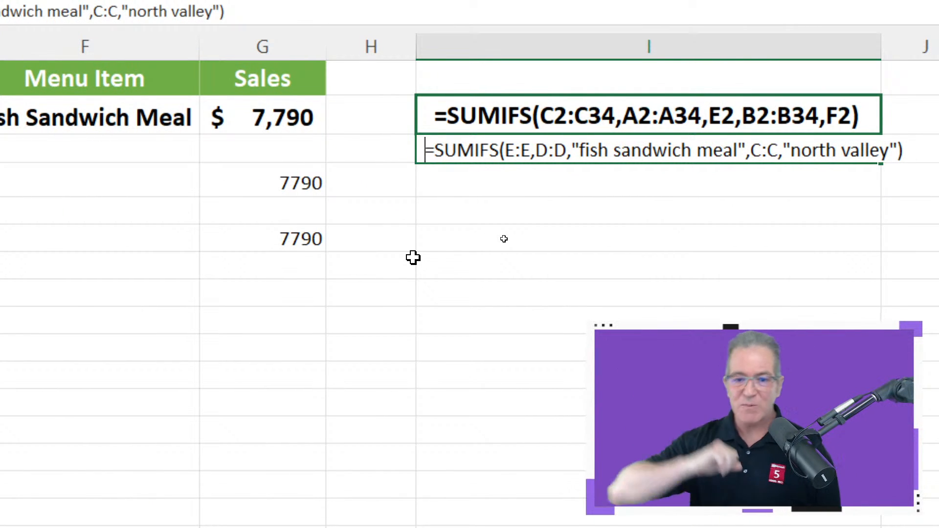
left_click(593, 233)
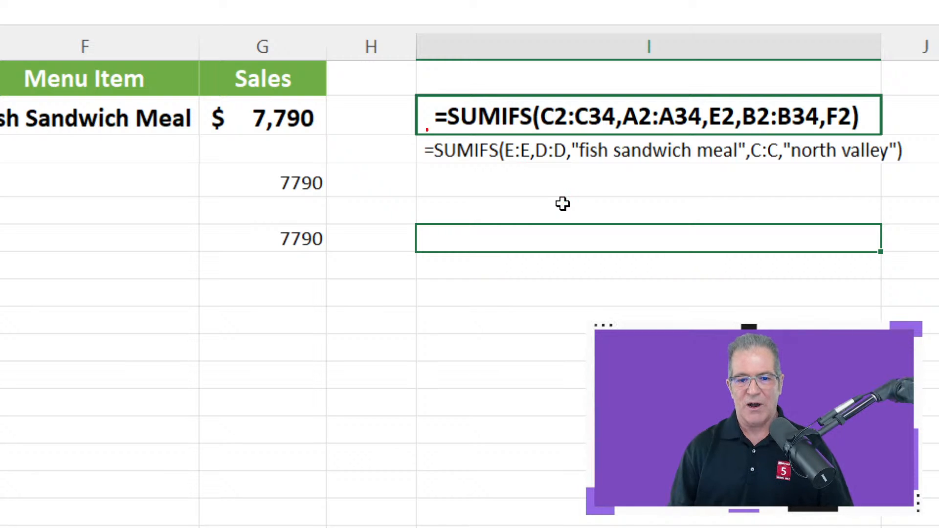
left_click_drag(409, 115, 353, 115)
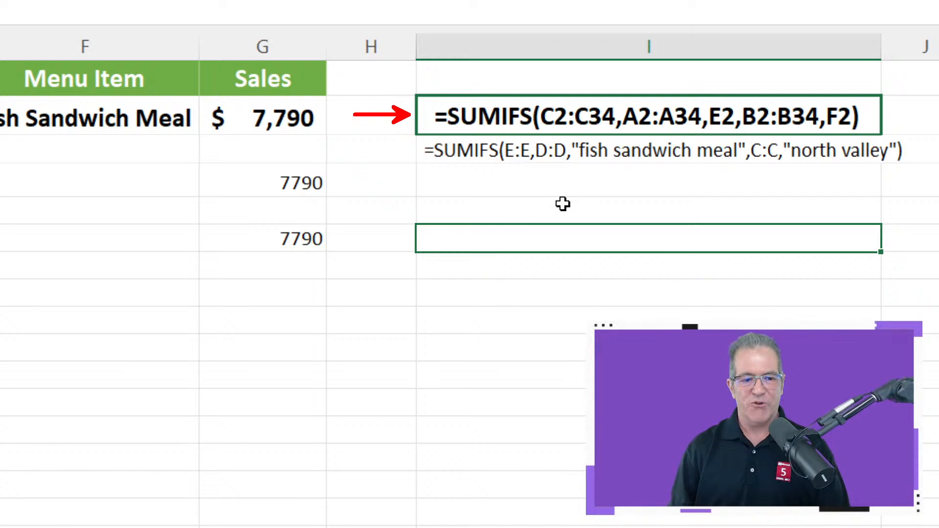
right_click(563, 204)
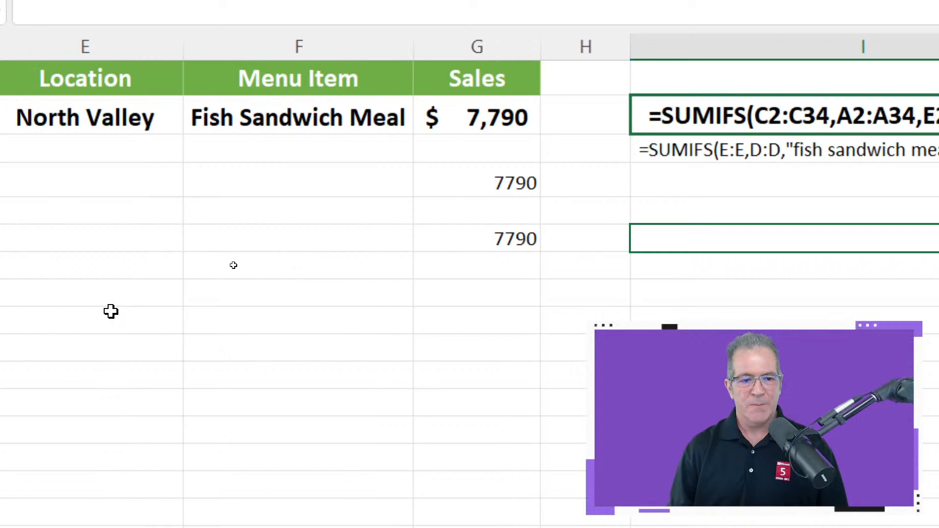
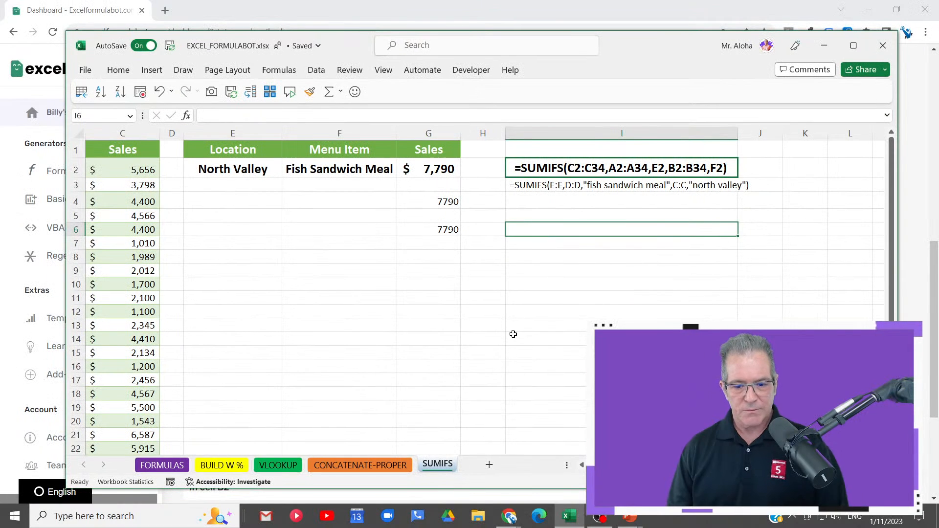
Switch to the browser window with the 2023 Excel VIP Membership page and review its free trial offer and included courses
left_click(443, 15)
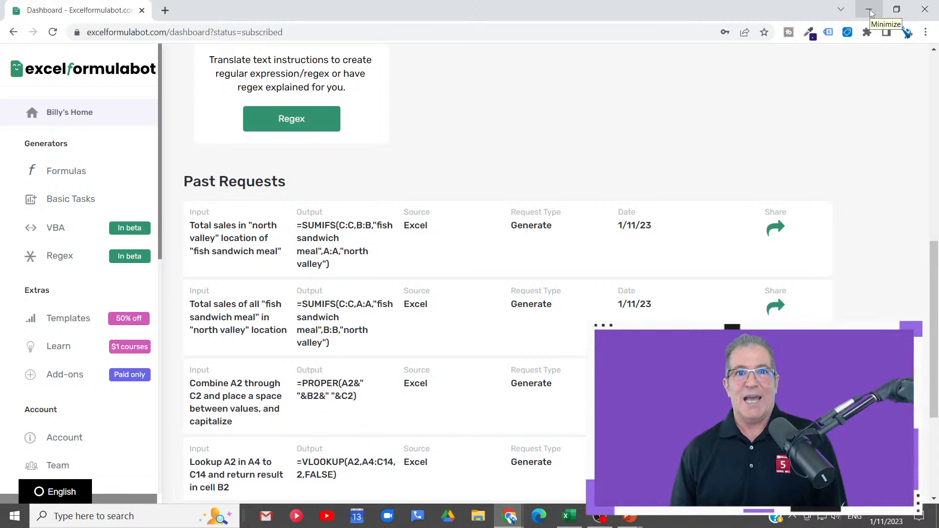
left_click(569, 516)
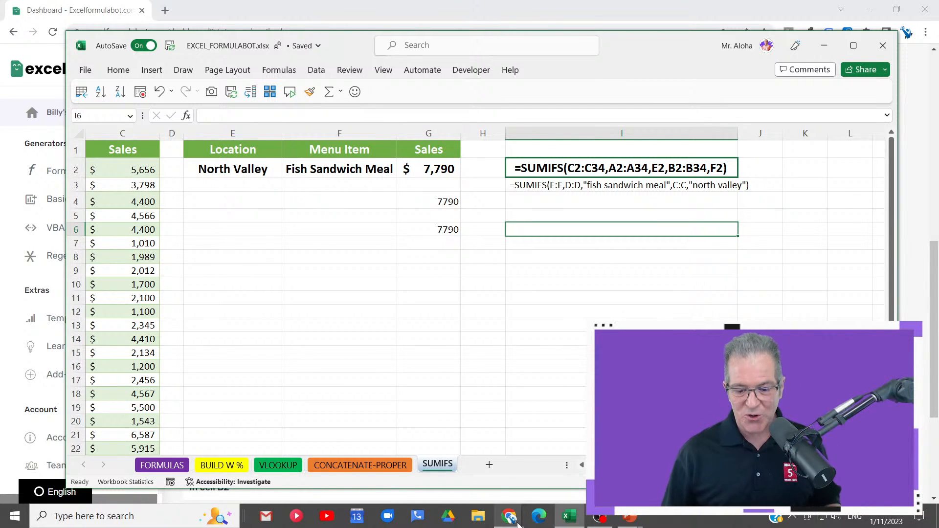
mouse_move(519, 513)
left_click(547, 464)
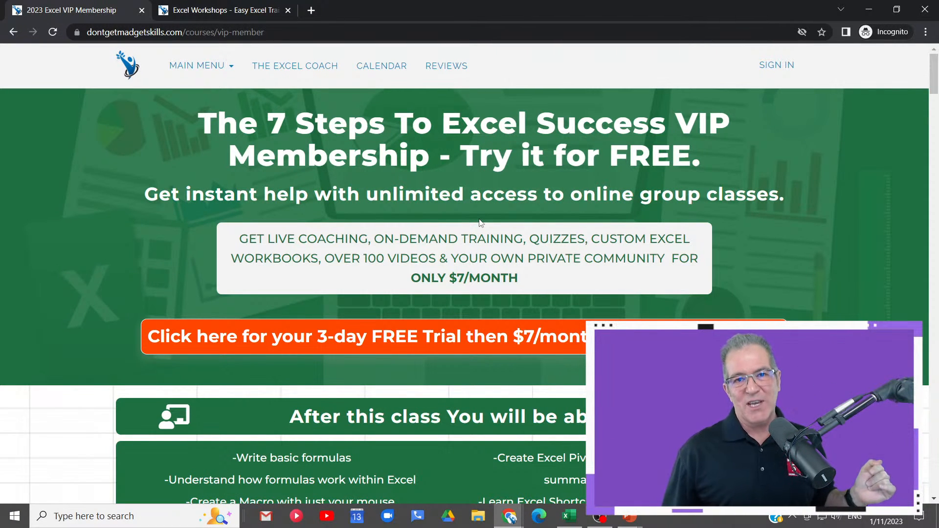
scroll(516, 204, "down", 1)
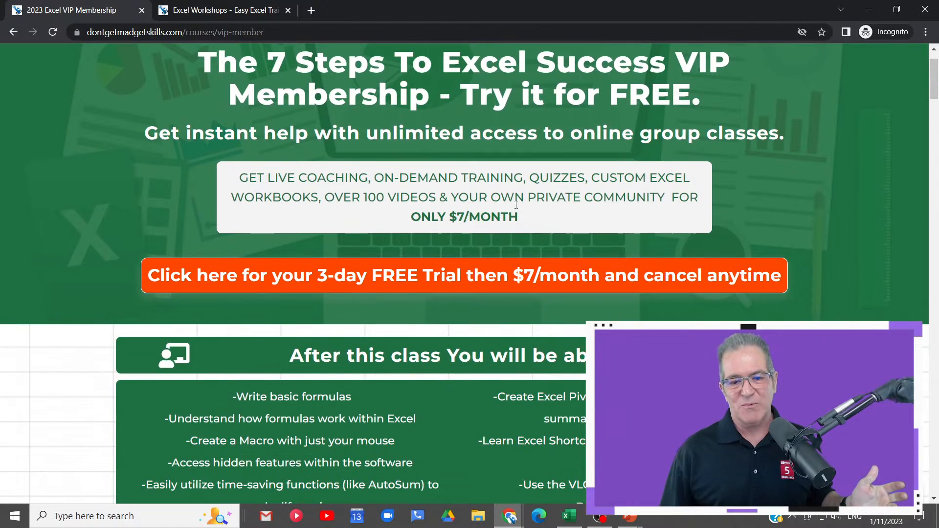
scroll(515, 209, "down", 12)
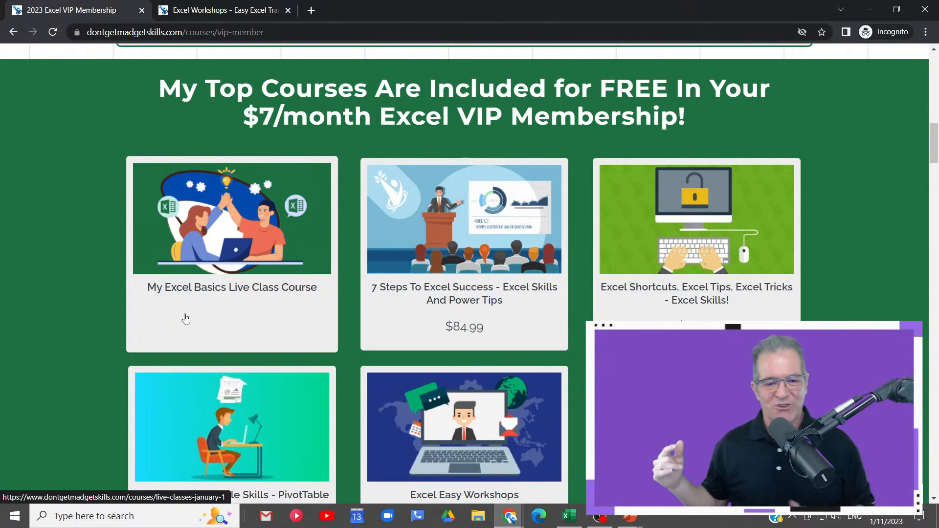
scroll(222, 309, "up", 10)
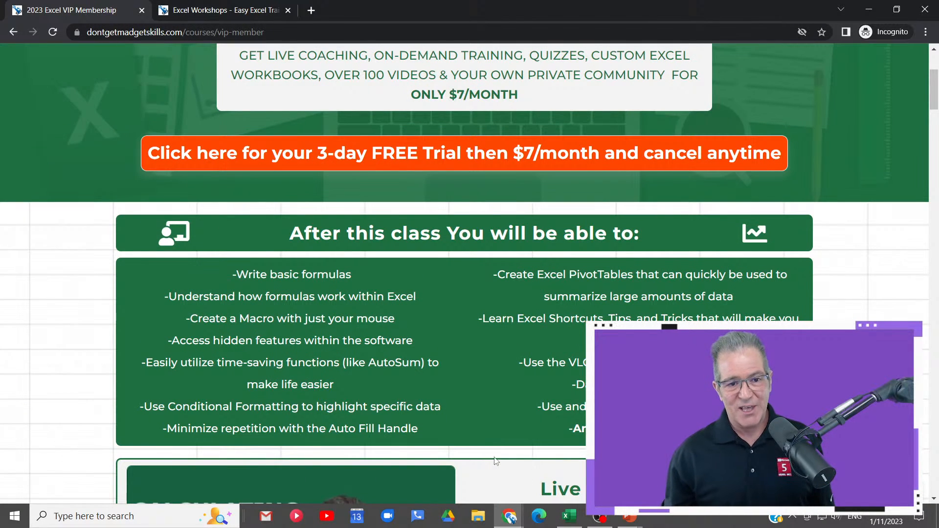
Return to the Excelformulabot dashboard and look over its generators and usage overview
mouse_move(501, 523)
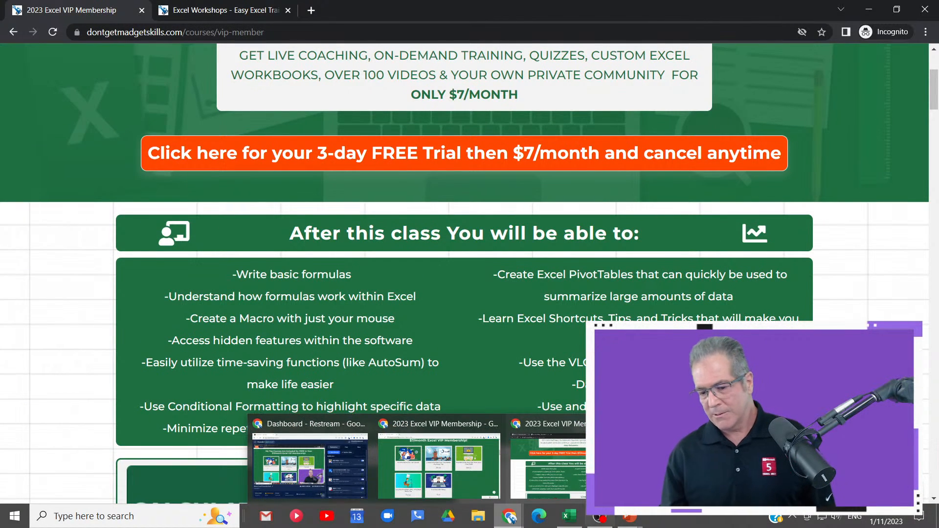
left_click(317, 477)
scroll(550, 226, "up", 10)
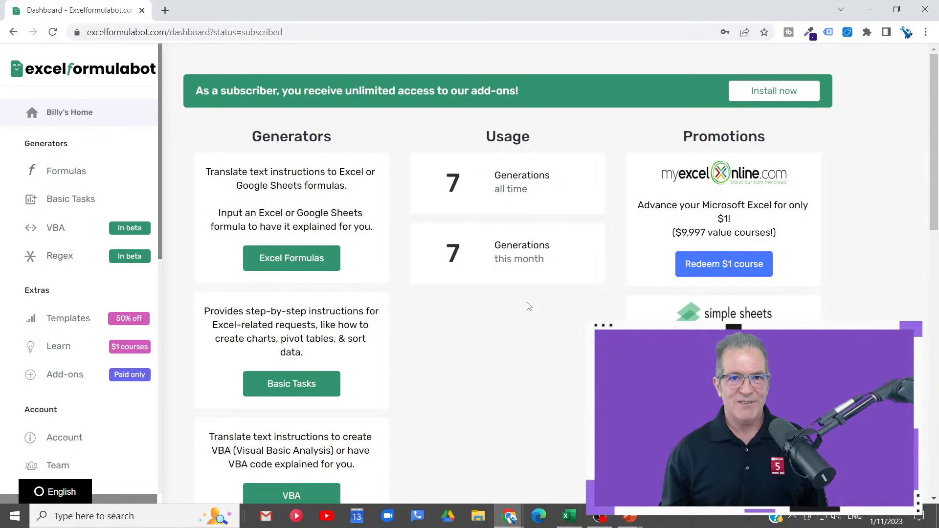
scroll(529, 307, "down", 3)
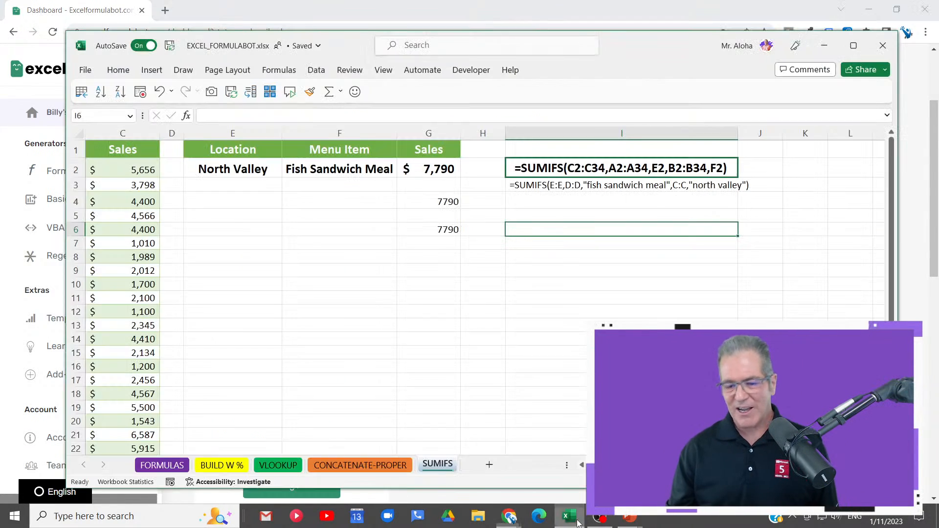
Switch to the Excel workbook, maximize its window and run Analyze Data on the sales table
left_click(569, 516)
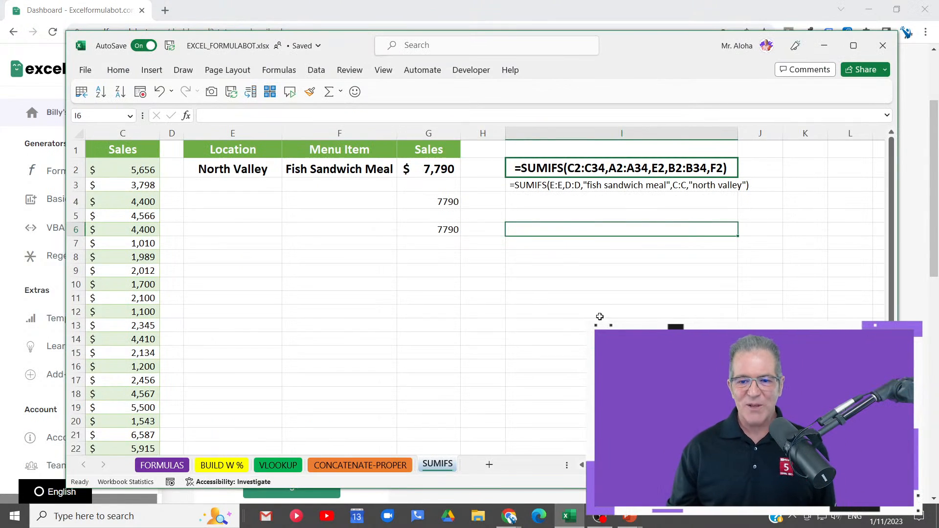
left_click(853, 45)
left_click(45, 40)
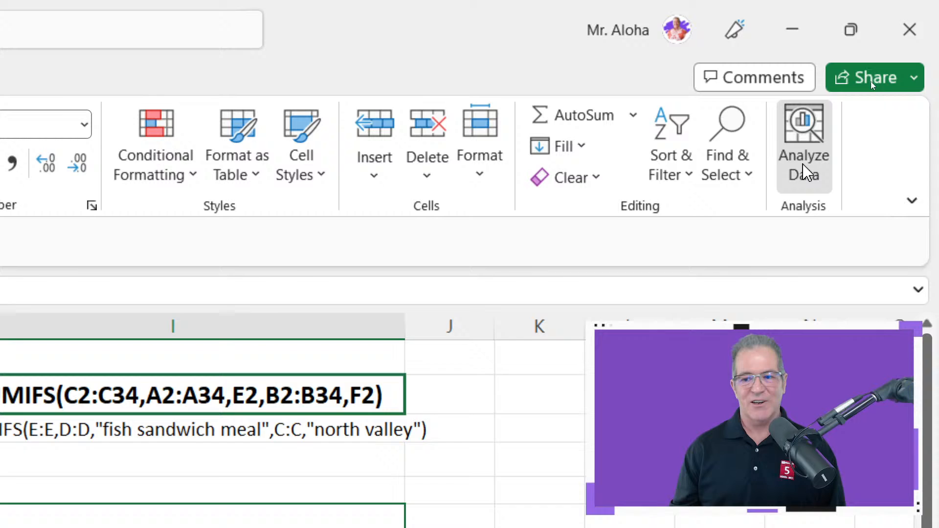
left_click(803, 172)
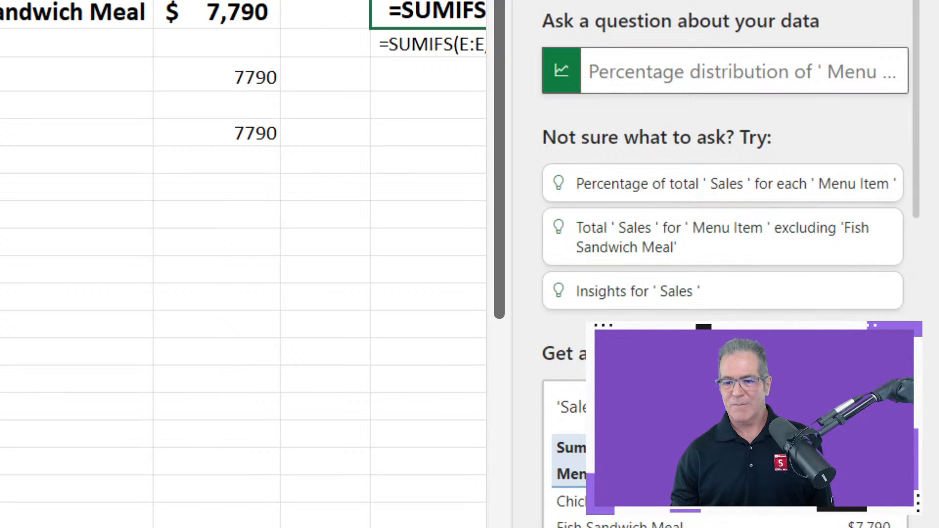
Review the PivotTable and PivotChart suggestions that Analyze Data offers for the sales by menu item and location
scroll(726, 245, "down", 10)
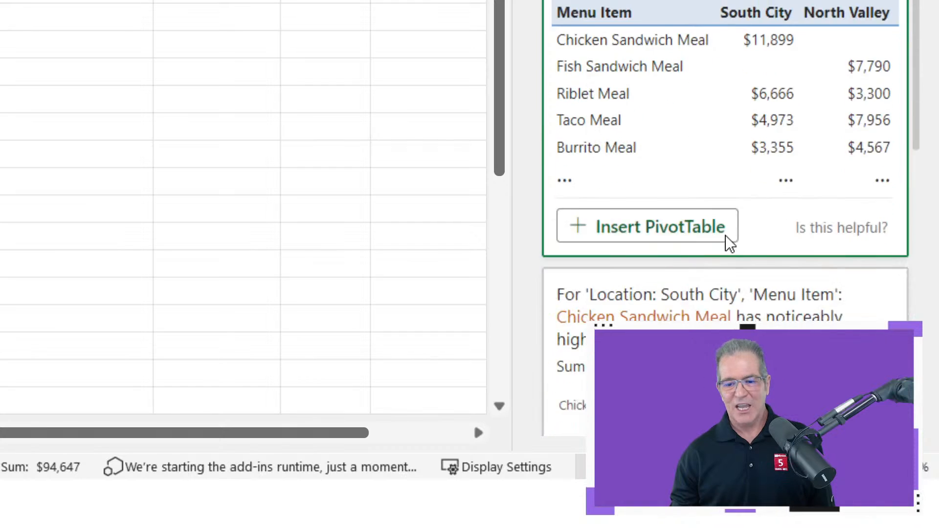
scroll(729, 161, "down", 3)
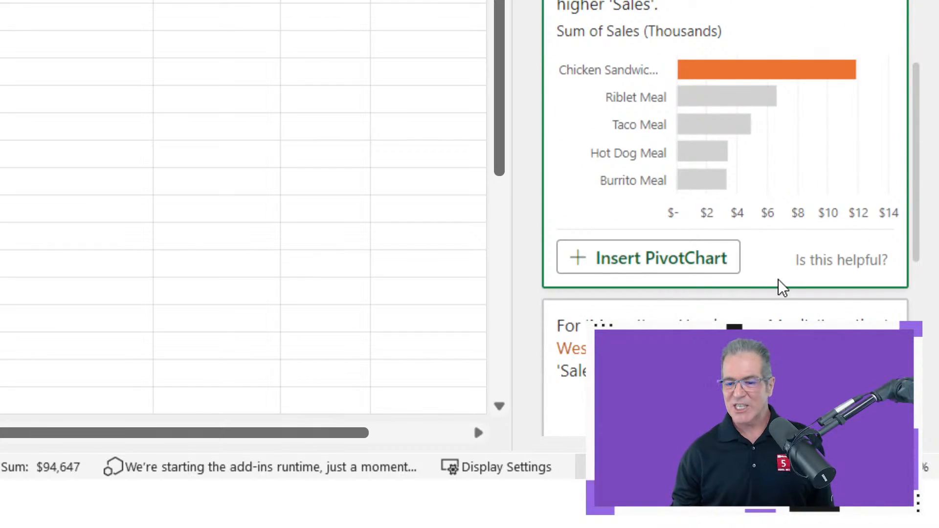
scroll(780, 274, "down", 3)
scroll(753, 175, "up", 10)
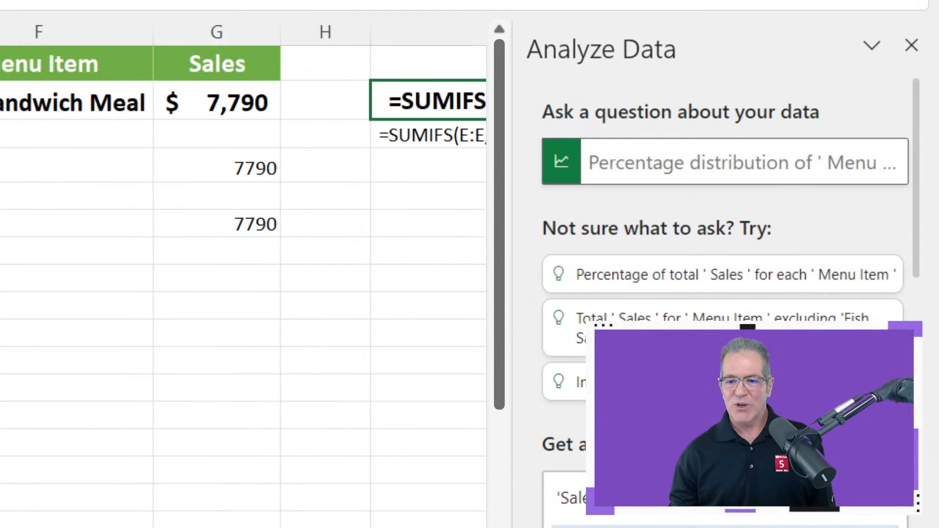
Show the suggested questions for asking about the data, and select cell E3 in the worksheet
left_click(763, 156)
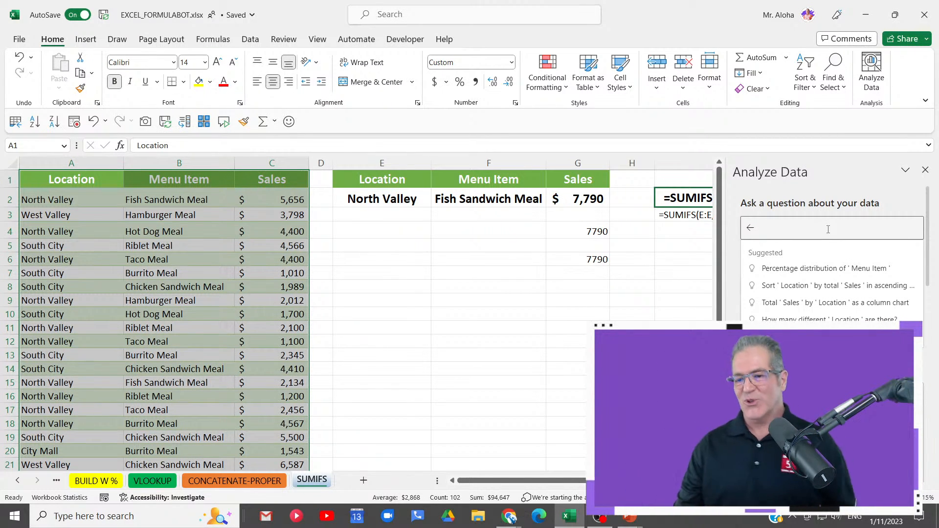
left_click(828, 230)
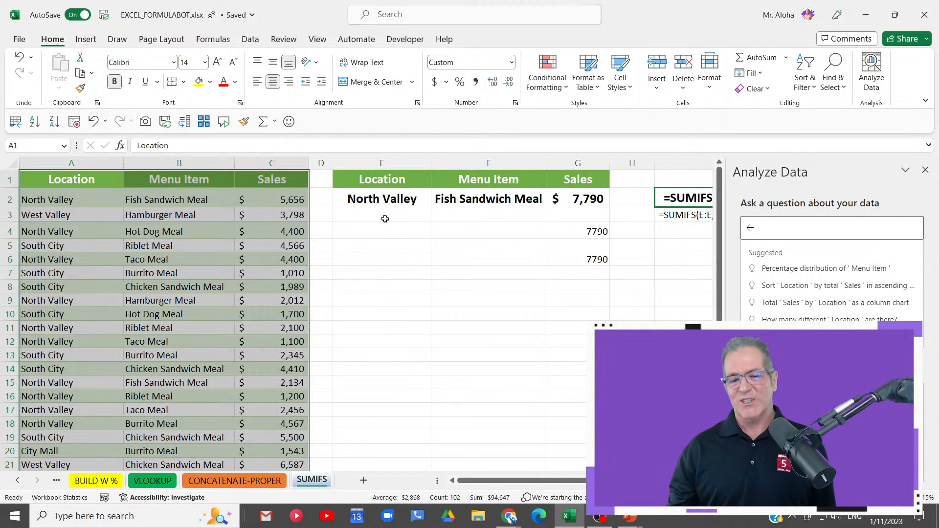
left_click(385, 219)
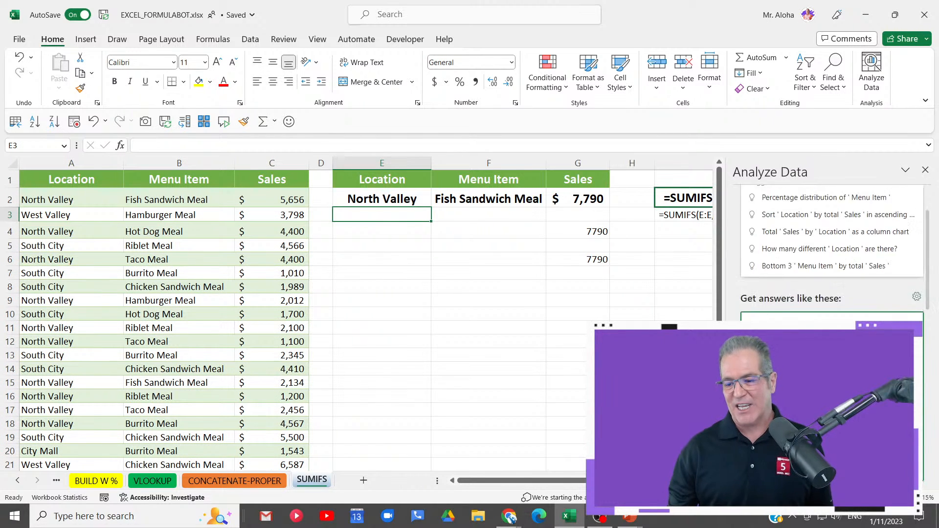
Insert the suggested PivotTable of Sales by Menu Item and Location from the Analyze Data results
scroll(865, 313, "down", 10)
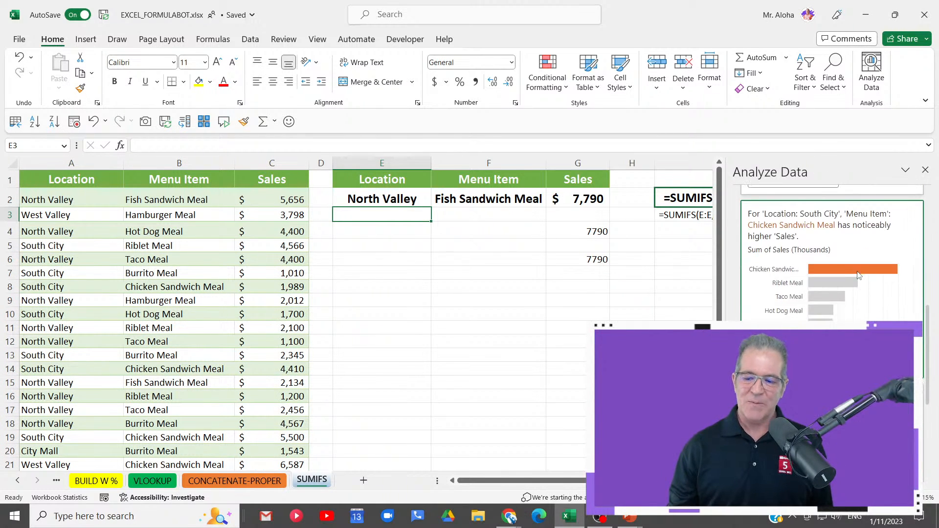
scroll(867, 312, "up", 10)
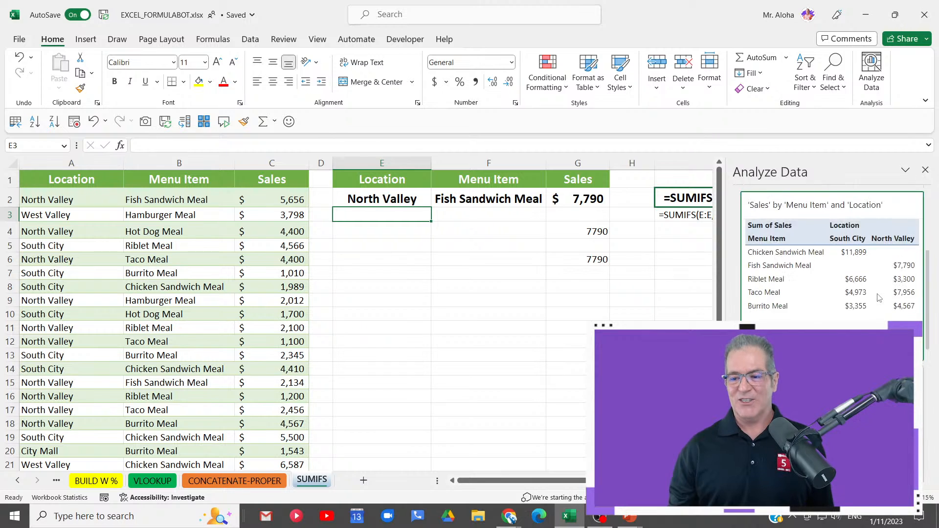
left_click(780, 451)
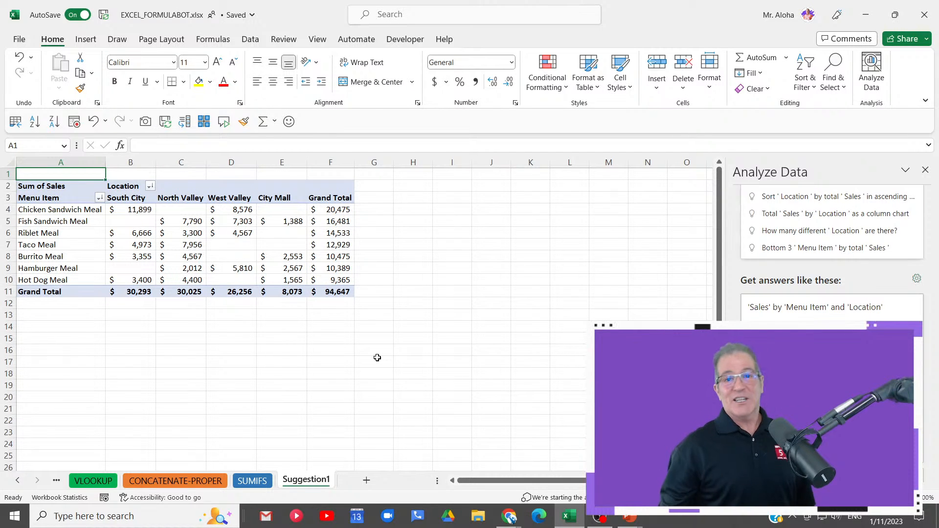
Switch to the browser's Incognito window with the 2023 Excel VIP Membership page and look over the included courses and their prices
left_click(869, 17)
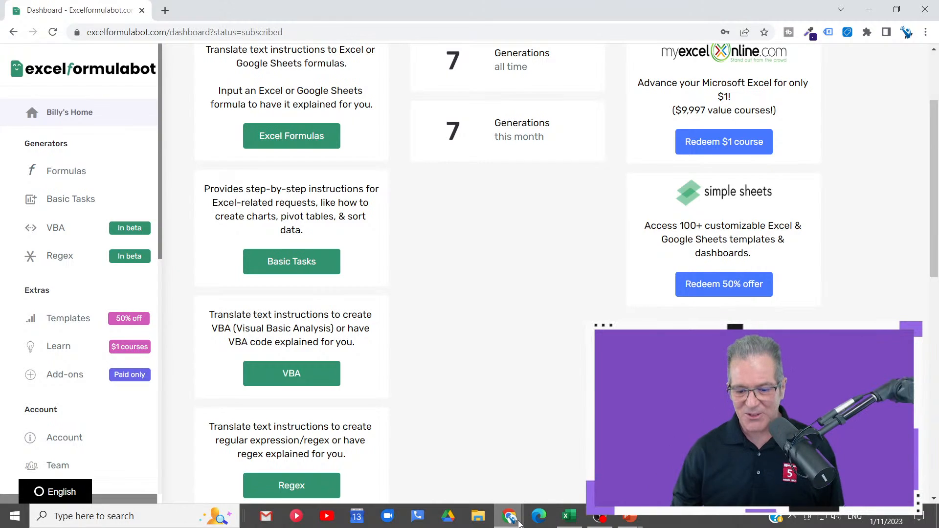
mouse_move(511, 517)
left_click(532, 475)
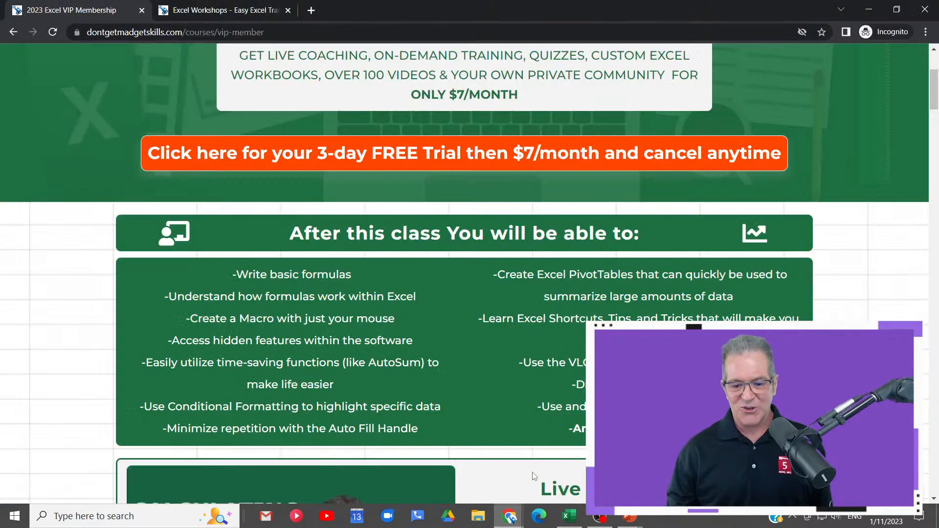
scroll(238, 223, "down", 15)
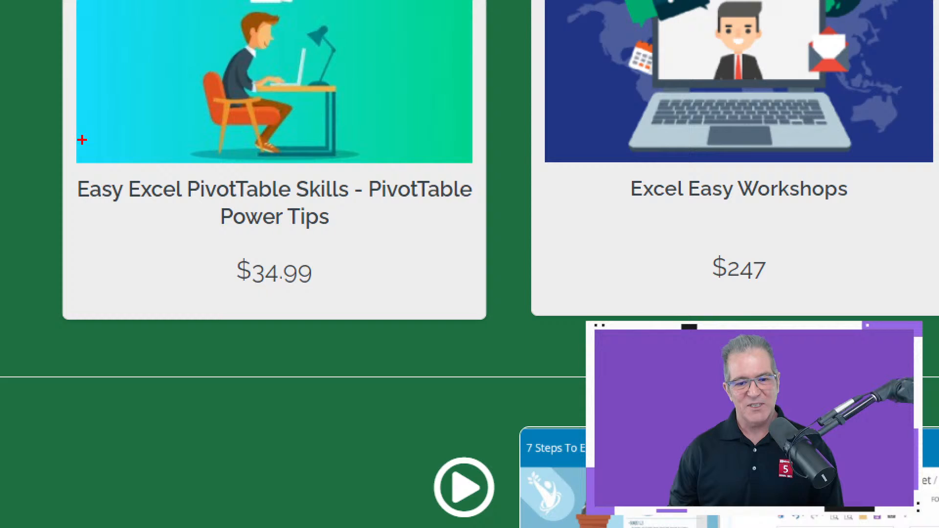
left_click_drag(82, 140, 476, 275)
key("Escape")
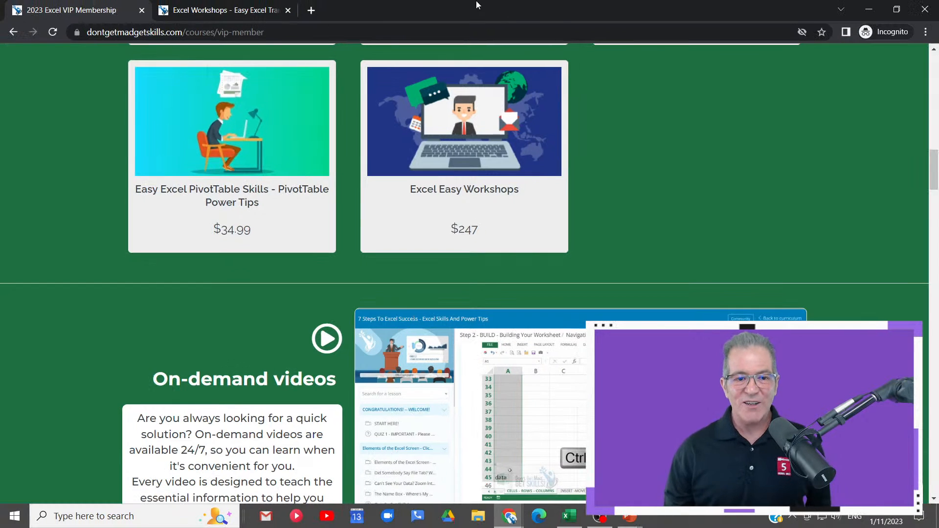
left_click(883, 6)
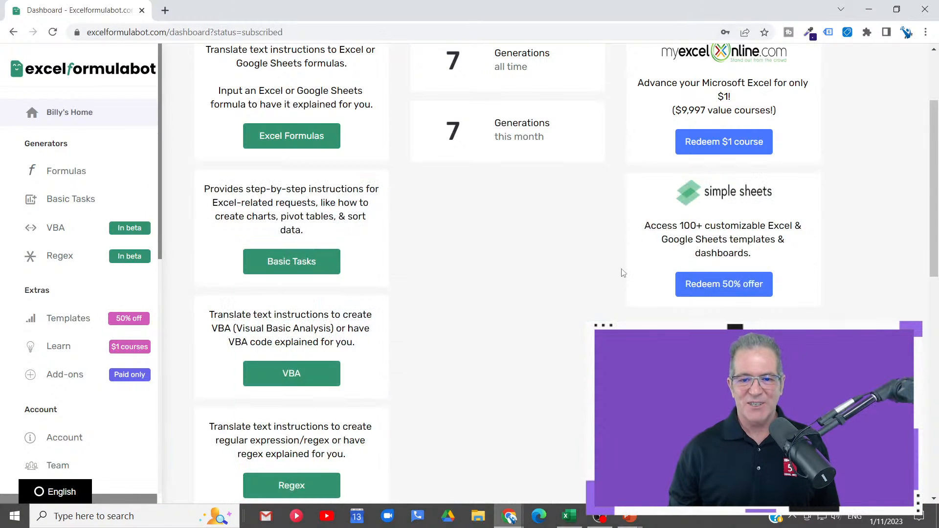
Bring up the signed-in VIP Membership page and locate the Community link in the site's navigation
mouse_move(509, 519)
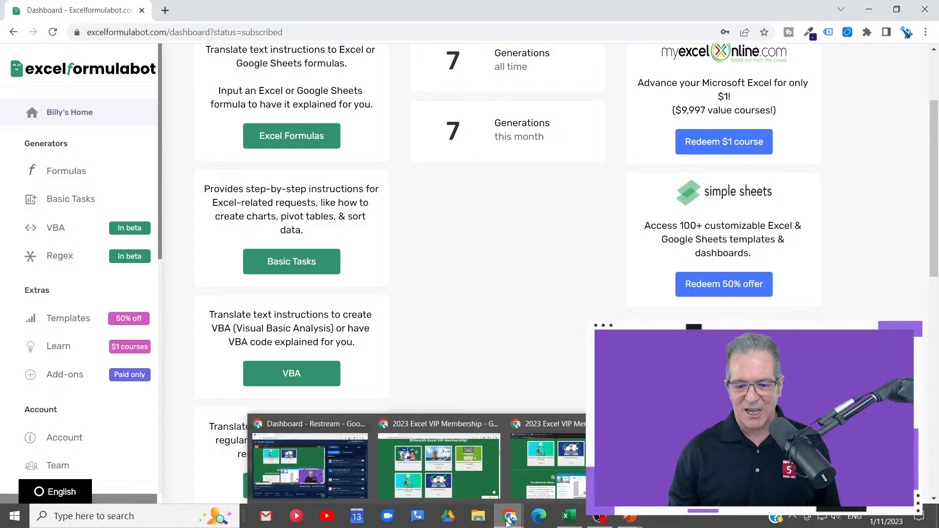
left_click(439, 463)
scroll(388, 289, "up", 10)
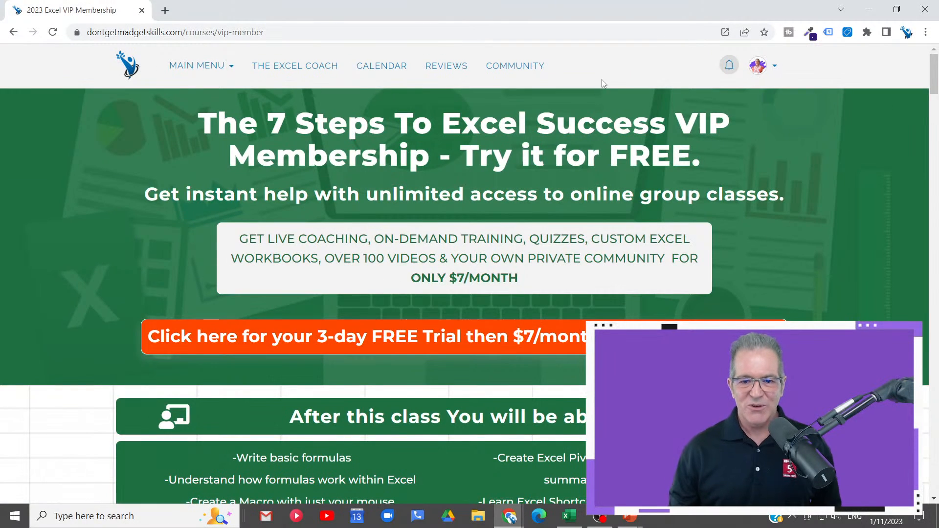
key("ctrl+1")
mouse_move(425, 87)
left_mouse_down()
mouse_move(468, 159)
mouse_move(597, 176)
left_mouse_up()
left_click_drag(568, 115, 674, 109)
key("Escape")
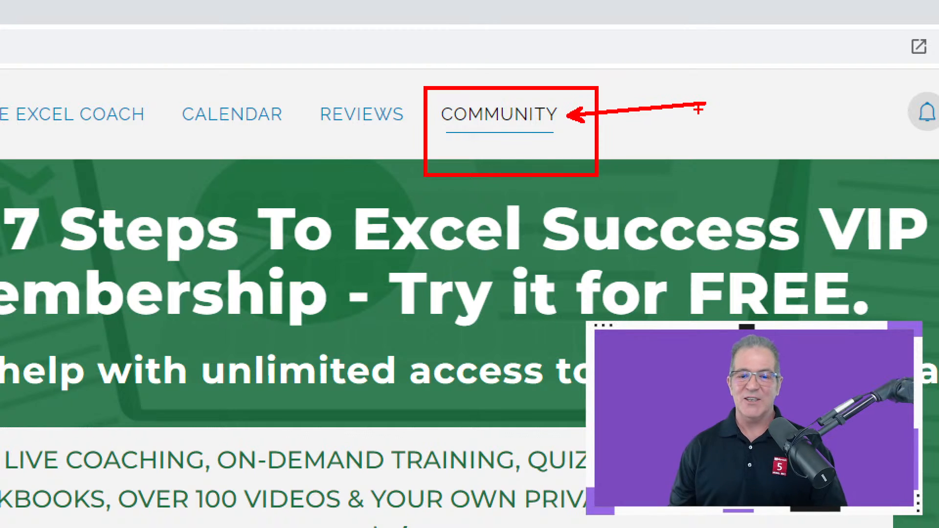
Open the Community page, look through its feed, return to the VIP Membership page and minimize that browser window
left_click(509, 71)
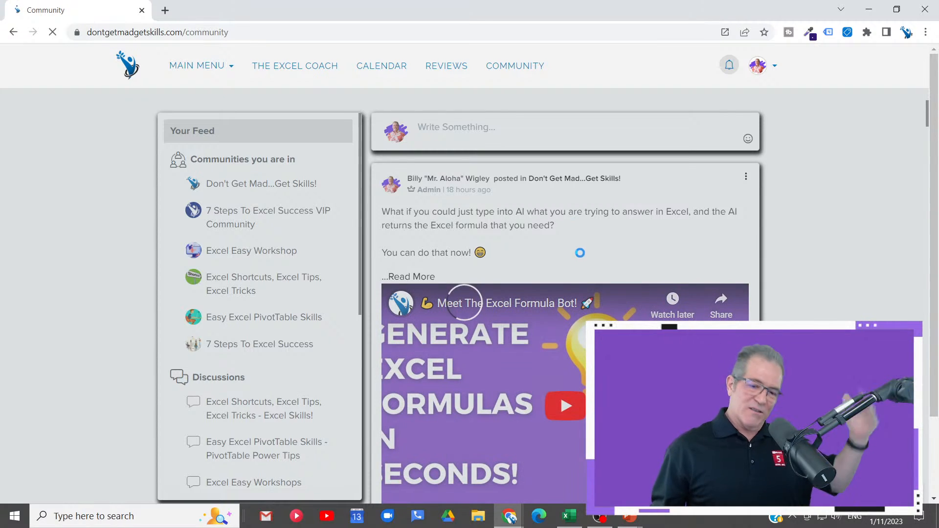
scroll(576, 250, "down", 3)
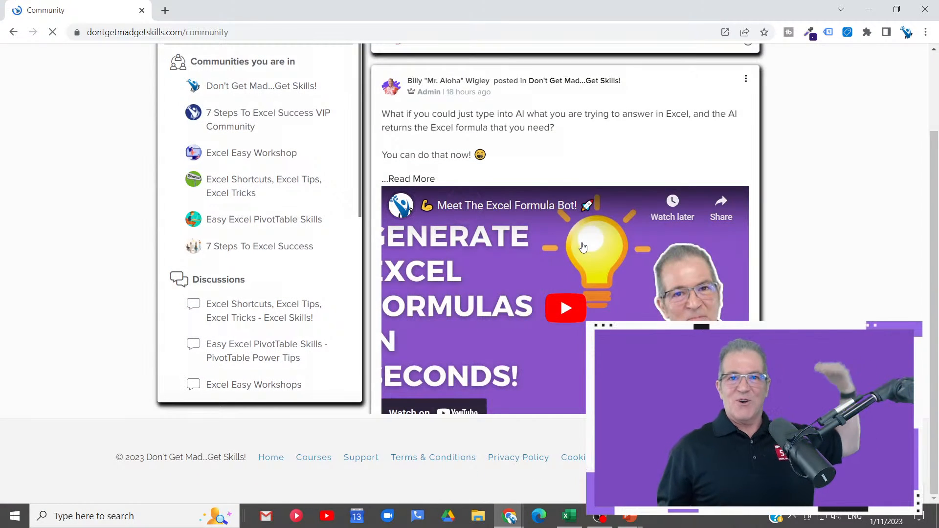
scroll(577, 244, "down", 10)
scroll(579, 237, "up", 10)
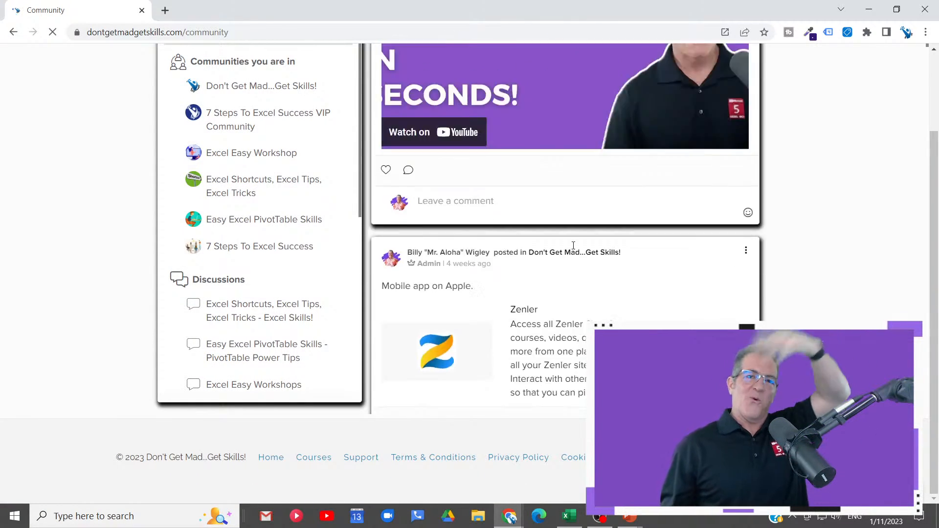
scroll(547, 245, "up", 1)
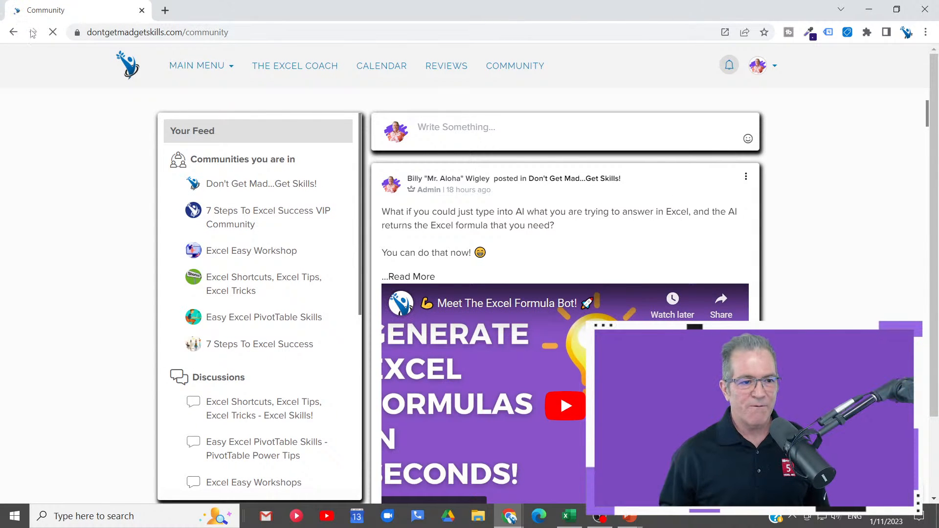
left_click(13, 32)
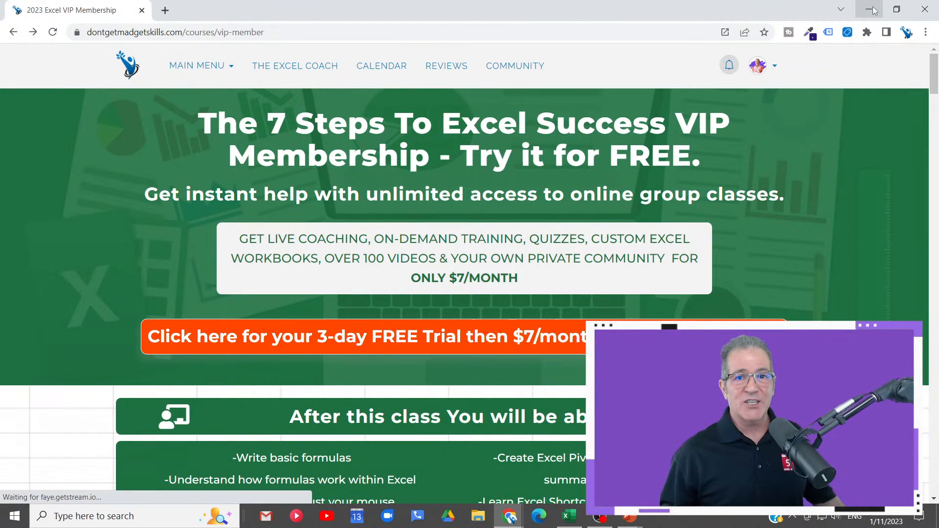
left_click(874, 11)
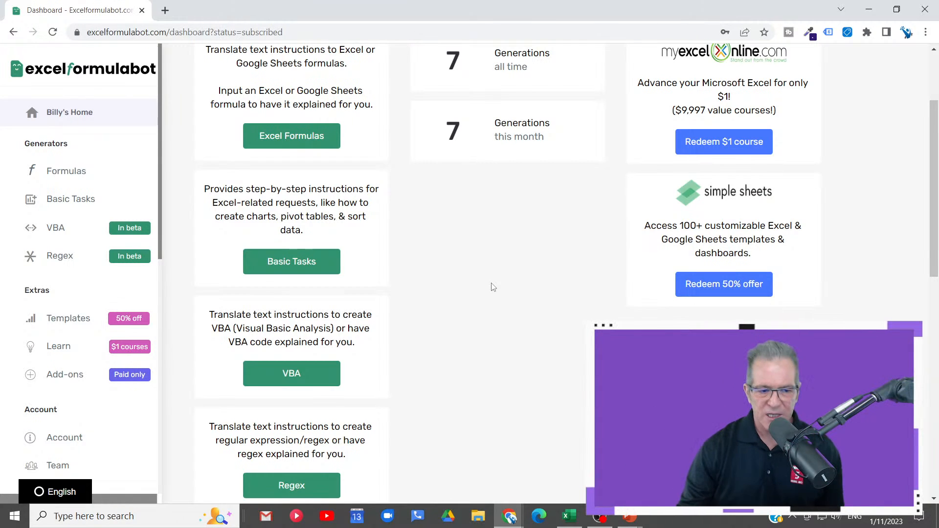
Switch to the Excel workbook, return to the SUMIFS worksheet and close the Analyze Data pane
scroll(489, 285, "up", 3)
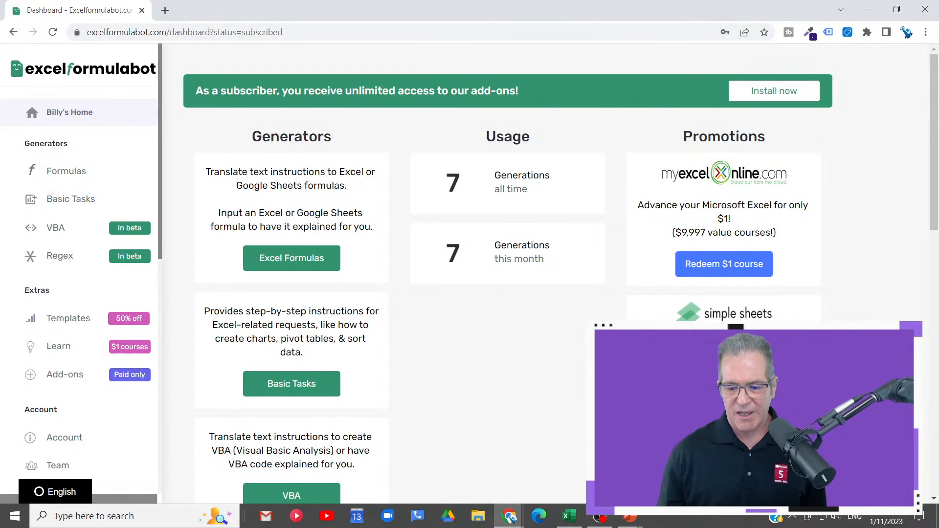
left_click(569, 516)
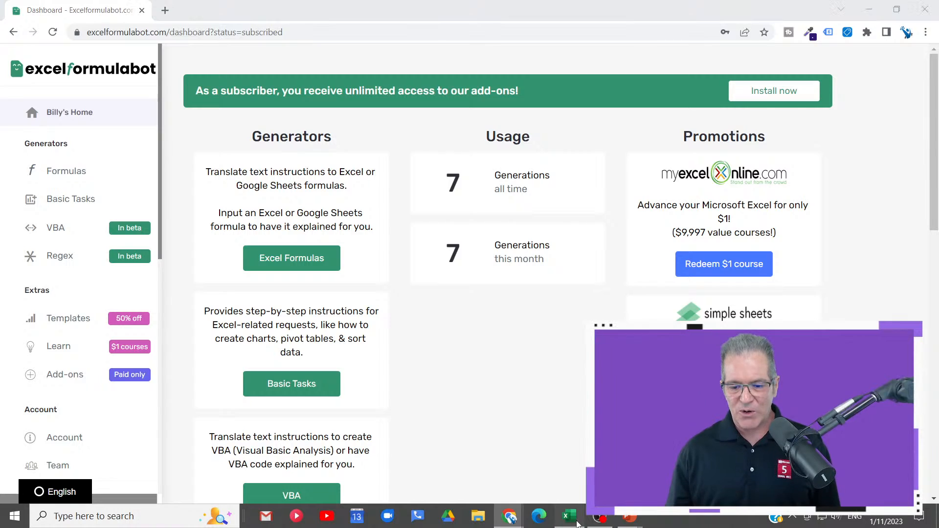
left_click(258, 481)
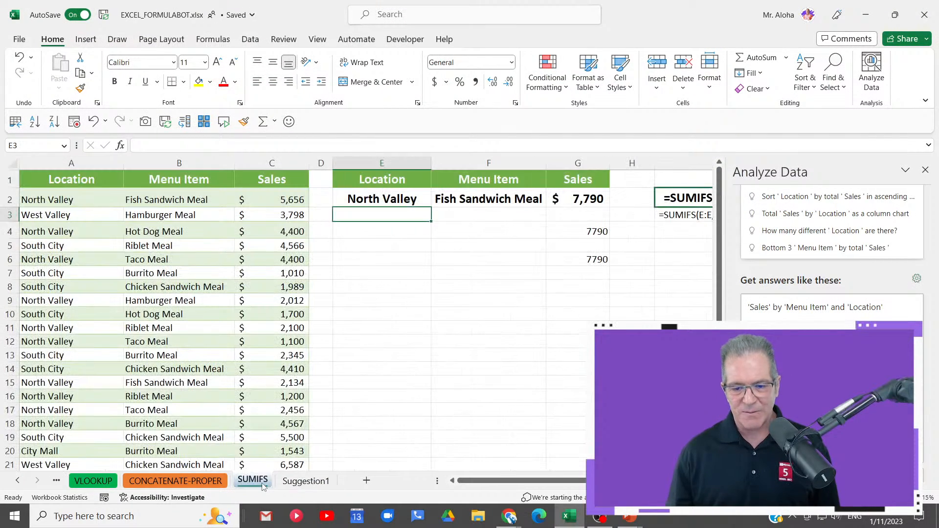
left_click(662, 316)
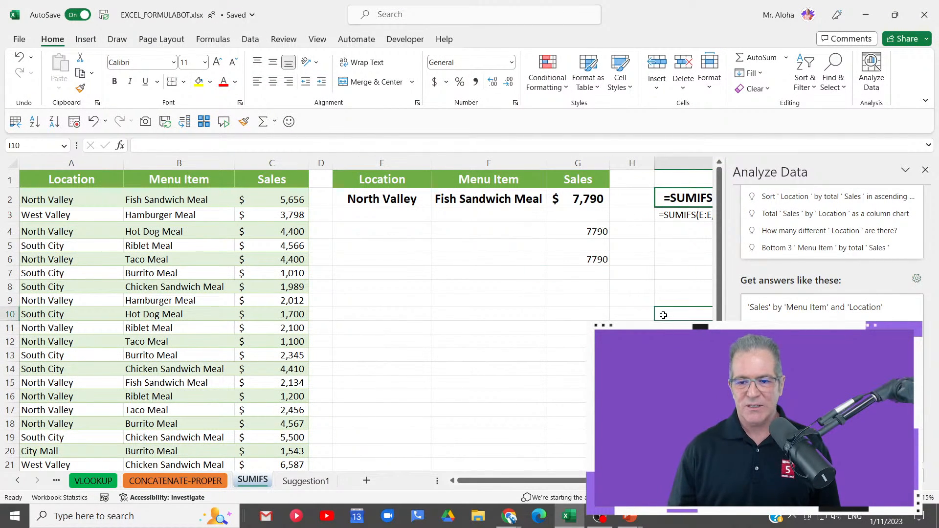
left_click(924, 169)
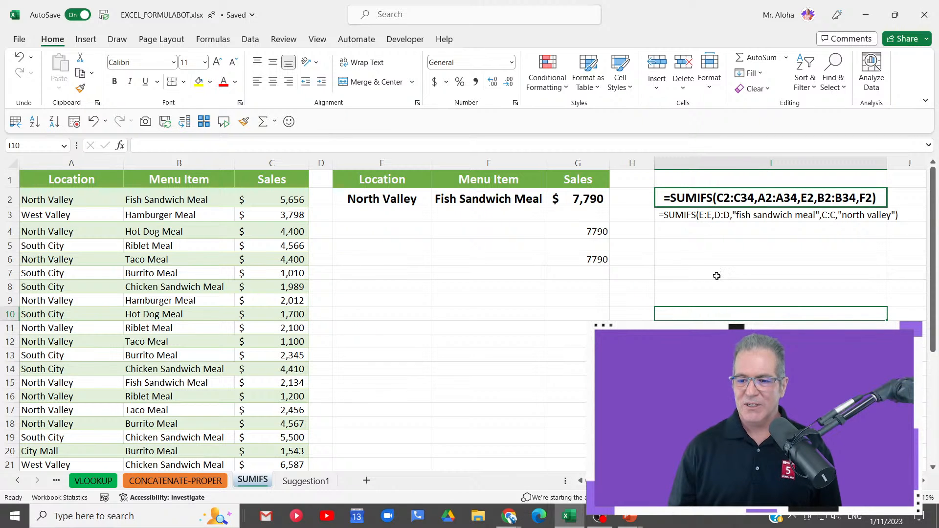
Copy cell I3, which holds the text of the SUMIFS formula for north valley fish sandwich meals
left_click(672, 216)
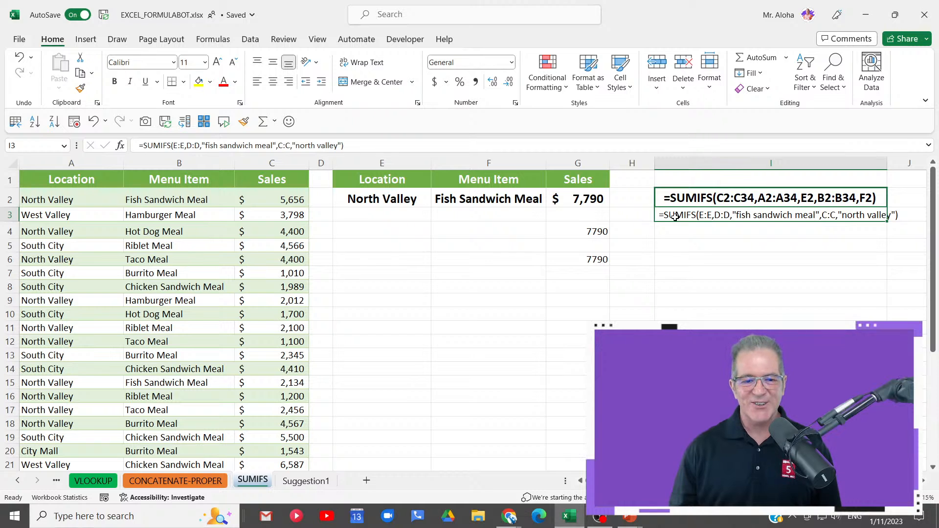
double_click(674, 215)
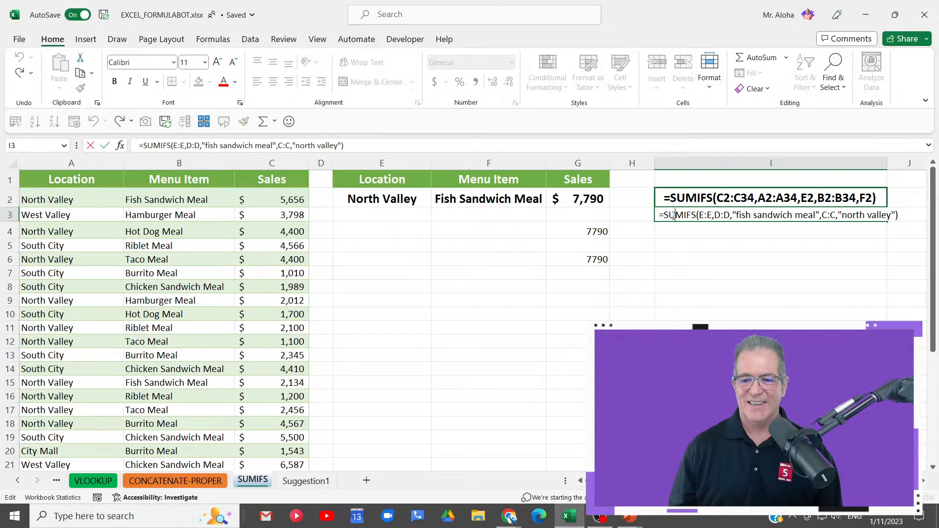
left_click(713, 260)
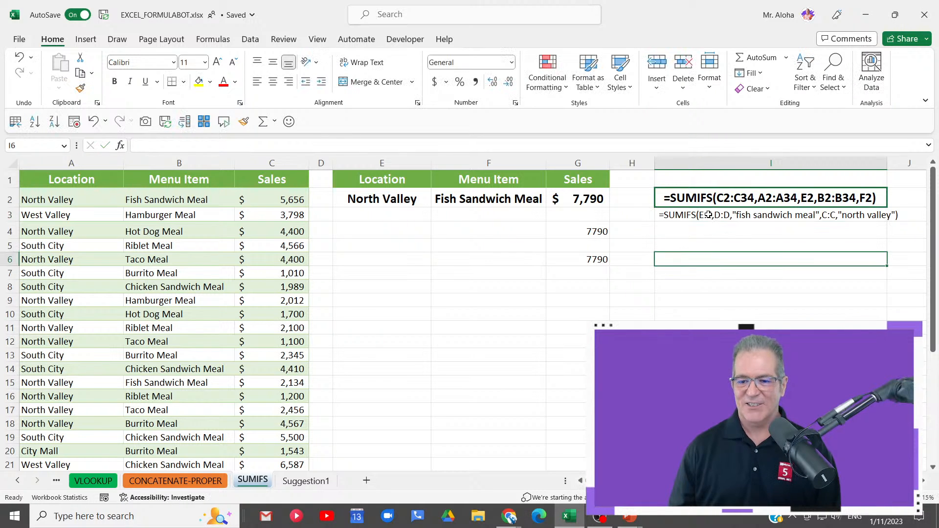
left_click(708, 215)
key("ctrl+c")
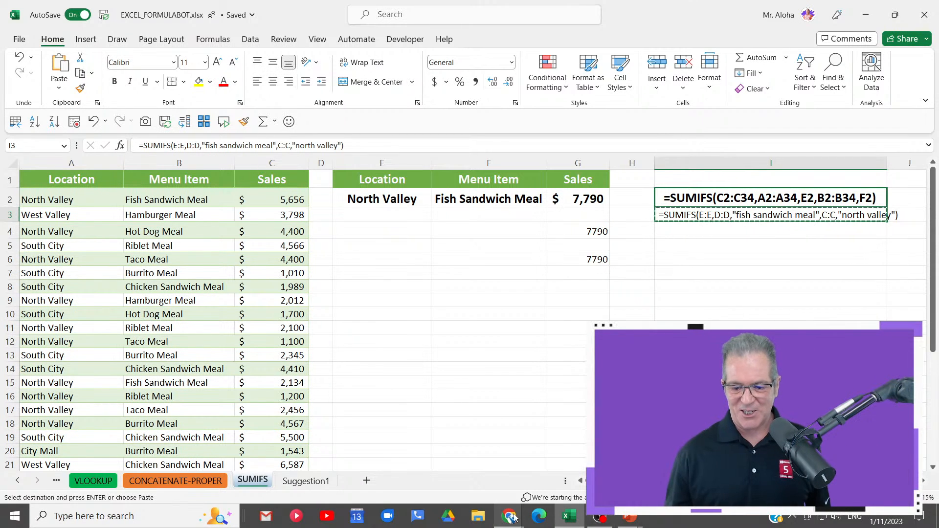
Switch to Excelformulabot, open the Formulas generator and set the request to explain a formula for Excel
mouse_move(509, 523)
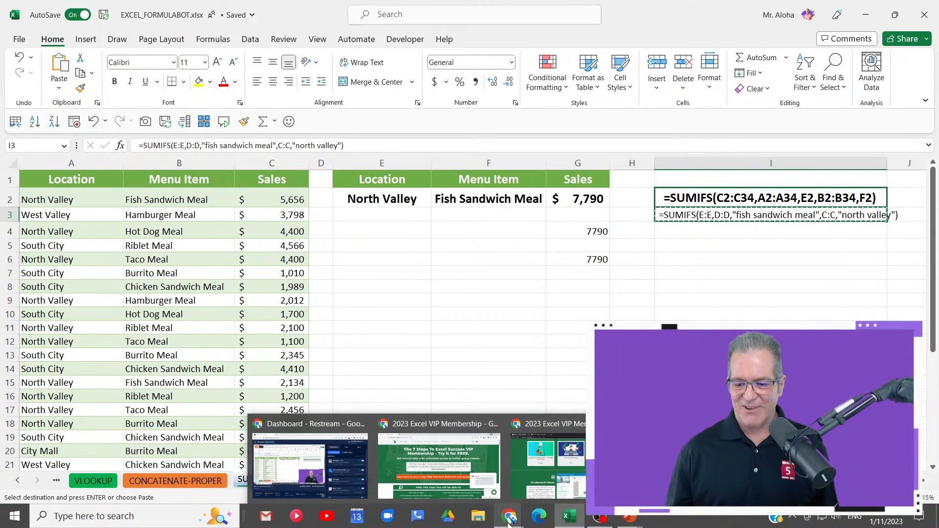
left_click(508, 517)
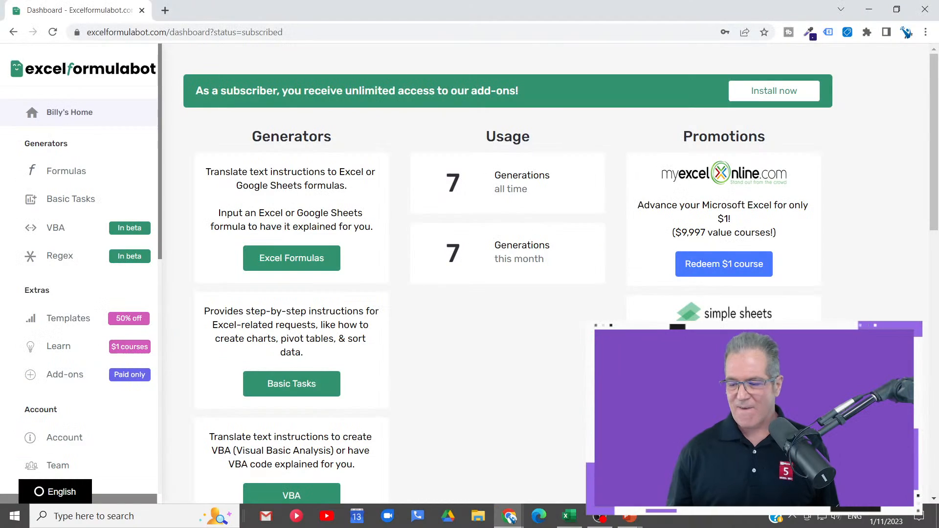
left_click(105, 175)
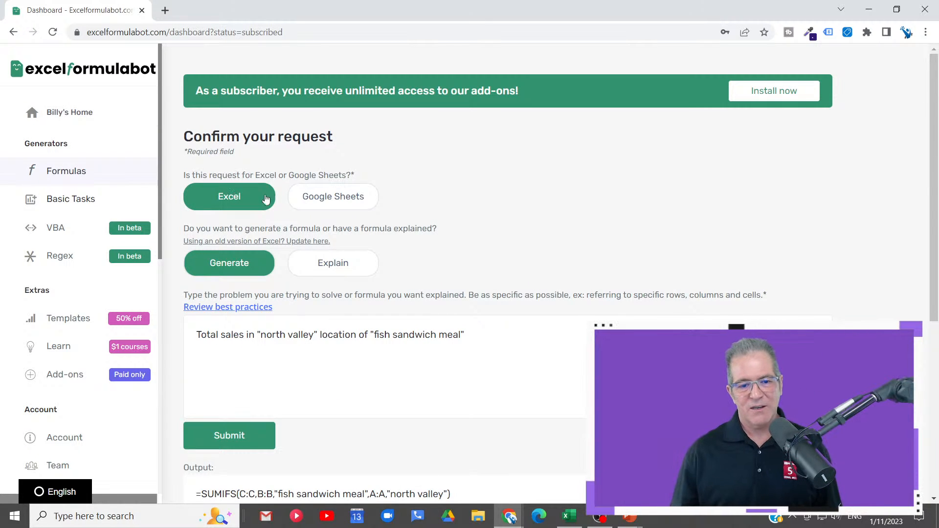
left_click(340, 200)
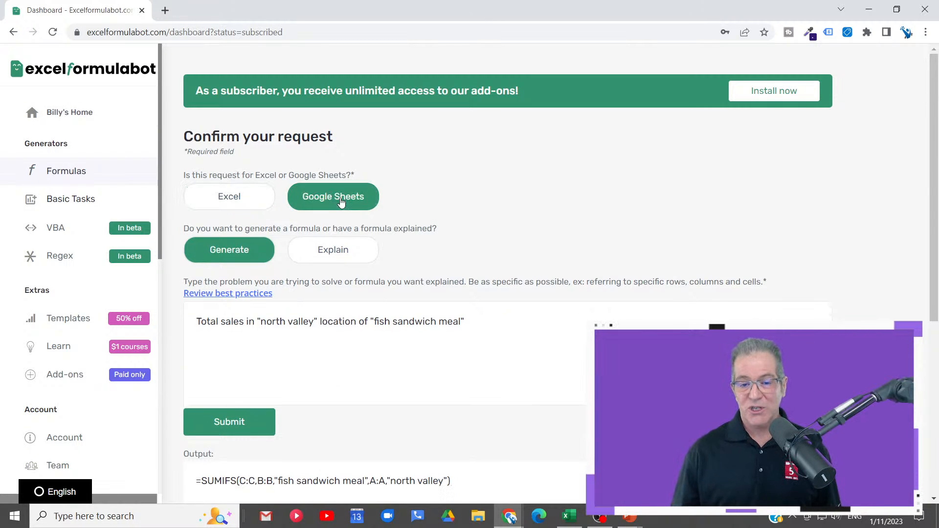
left_click(248, 199)
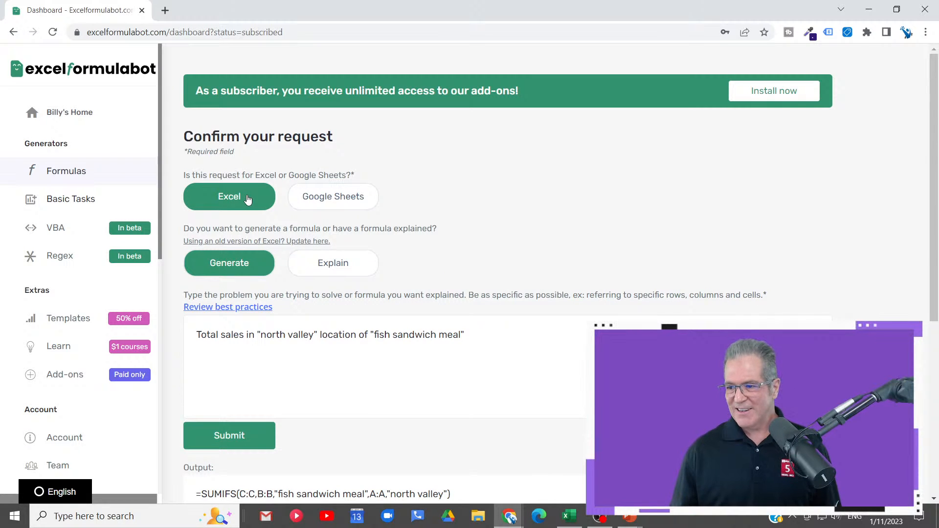
left_click(319, 267)
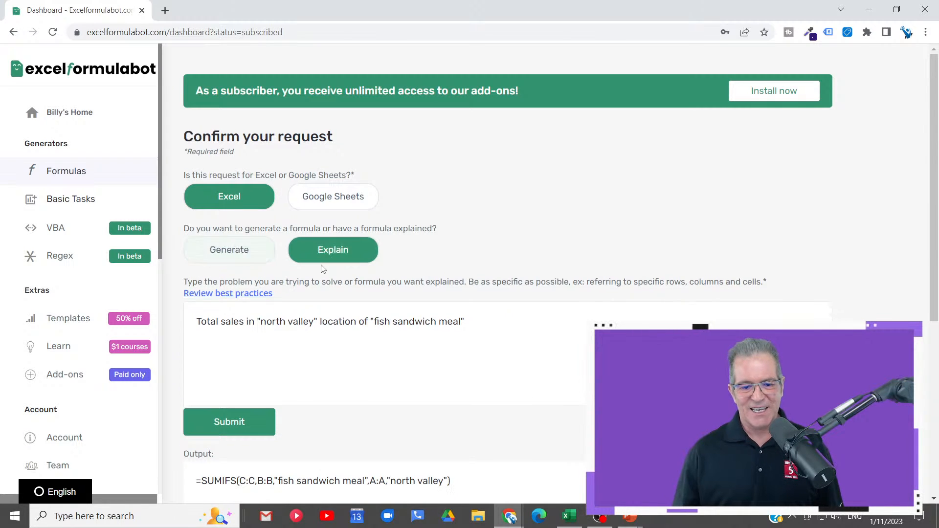
Replace the request text with the copied formula =SUMIFS(E:E,D:D,"fish sandwich meal",C:C,"north valley") and submit it for explanation
scroll(466, 382, "down", 2)
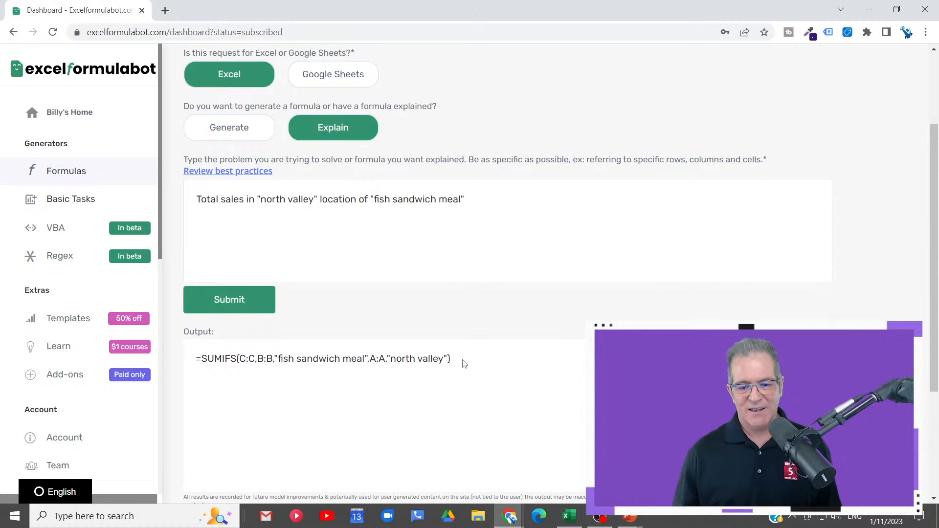
left_click_drag(464, 365, 191, 377)
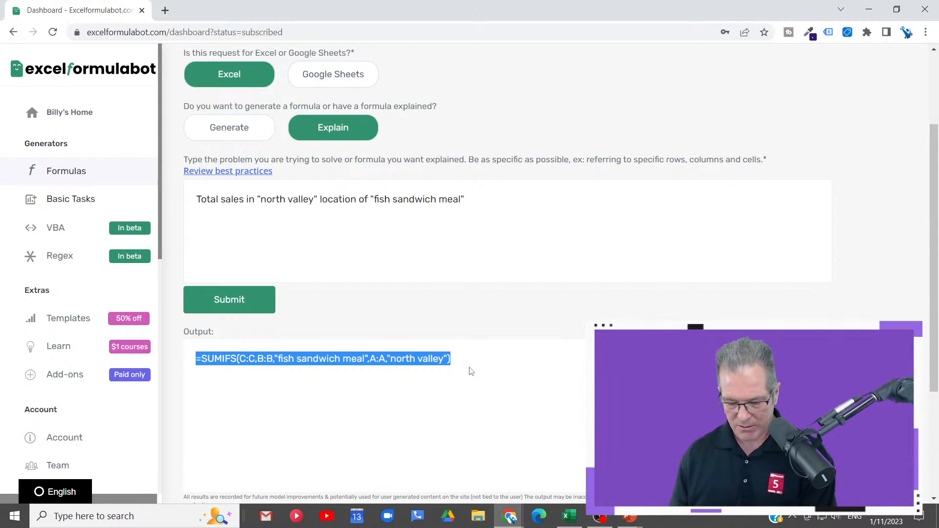
left_click(377, 354)
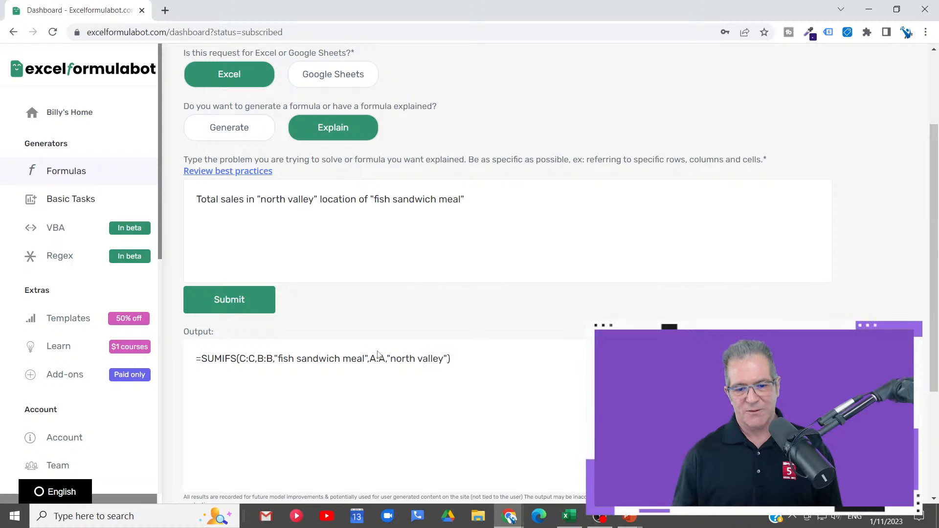
left_click_drag(496, 196, 169, 203)
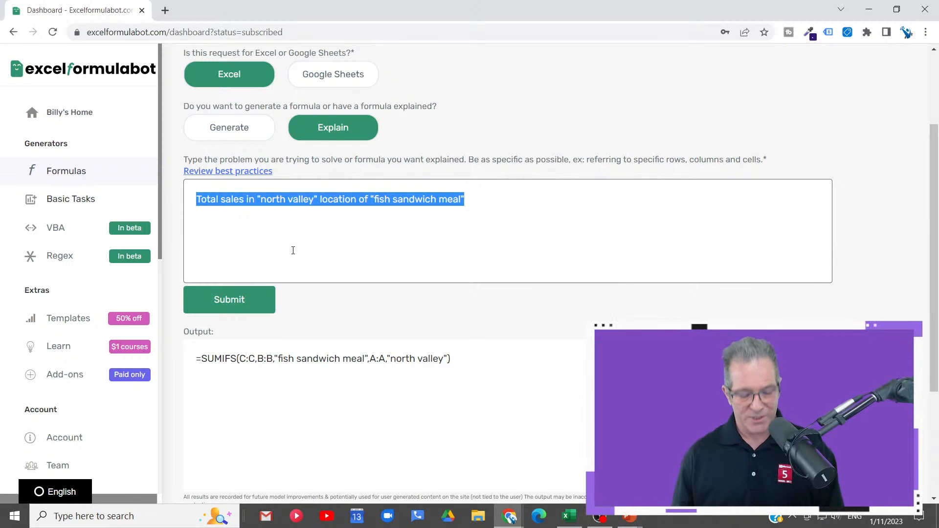
key("ctrl+v")
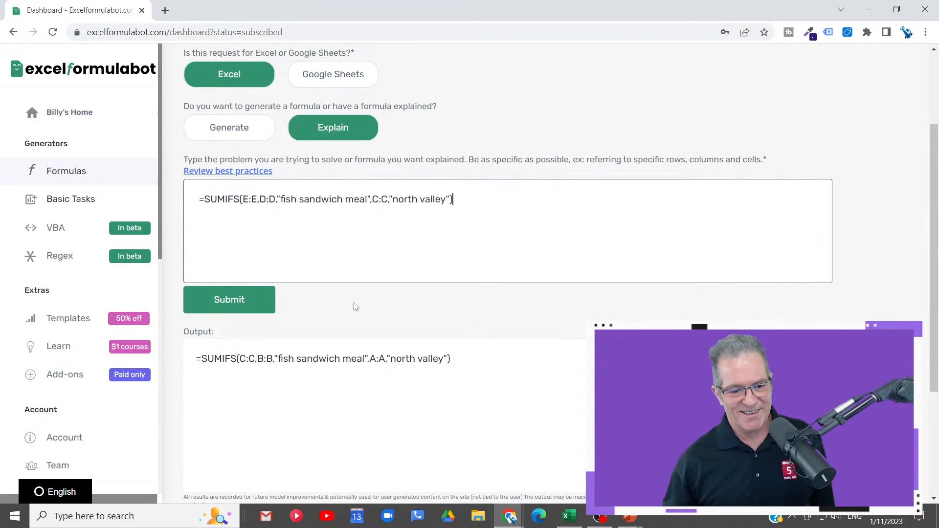
left_click(258, 303)
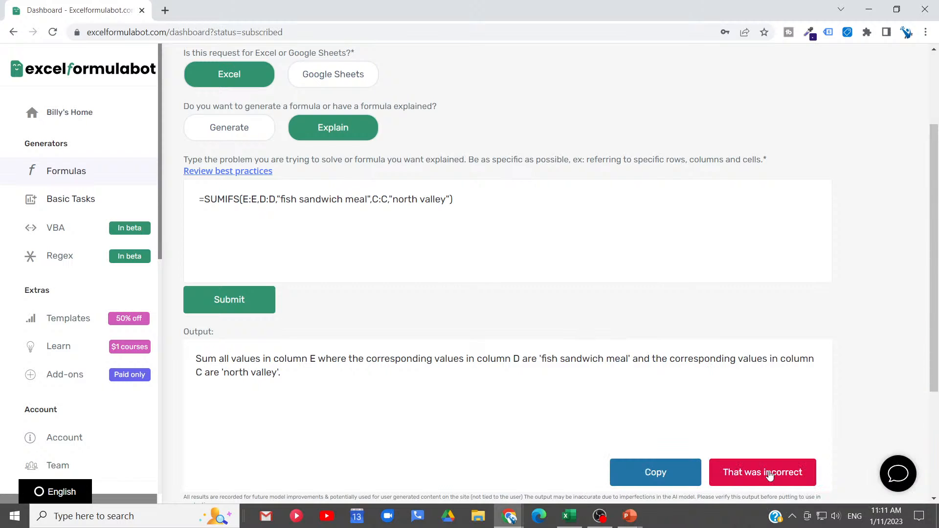
Read the generated explanation in the output and compare it with the submitted SUMIFS formula
scroll(435, 412, "down", 3)
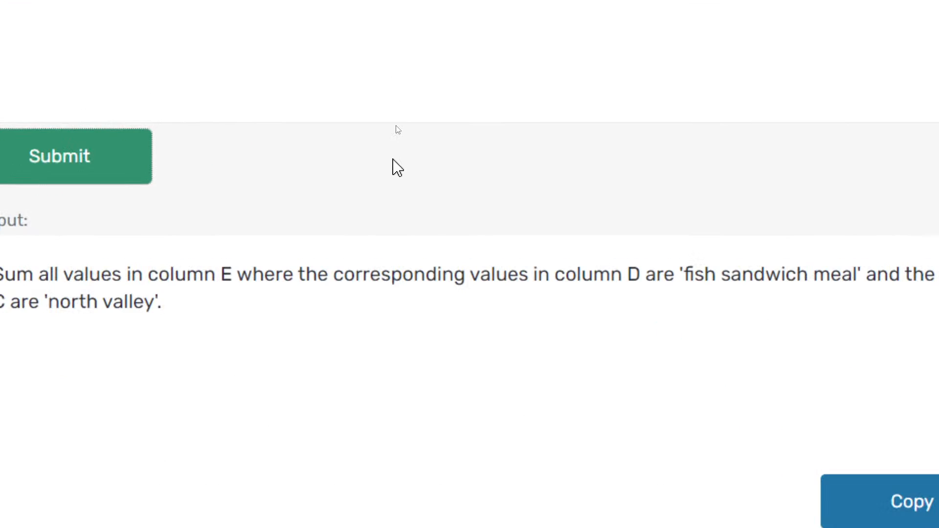
scroll(197, 69, "up", 5)
scroll(197, 69, "down", 3)
scroll(142, 74, "down", 2)
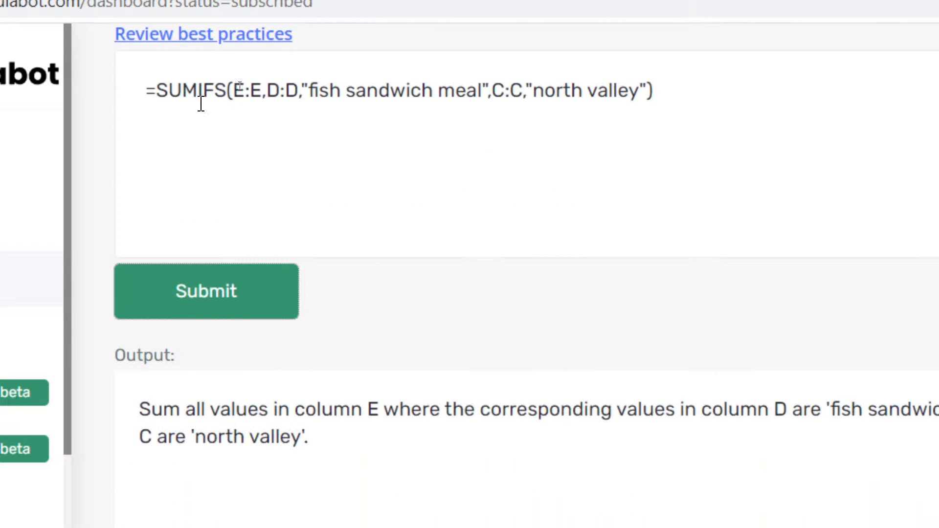
left_click_drag(150, 101, 706, 95)
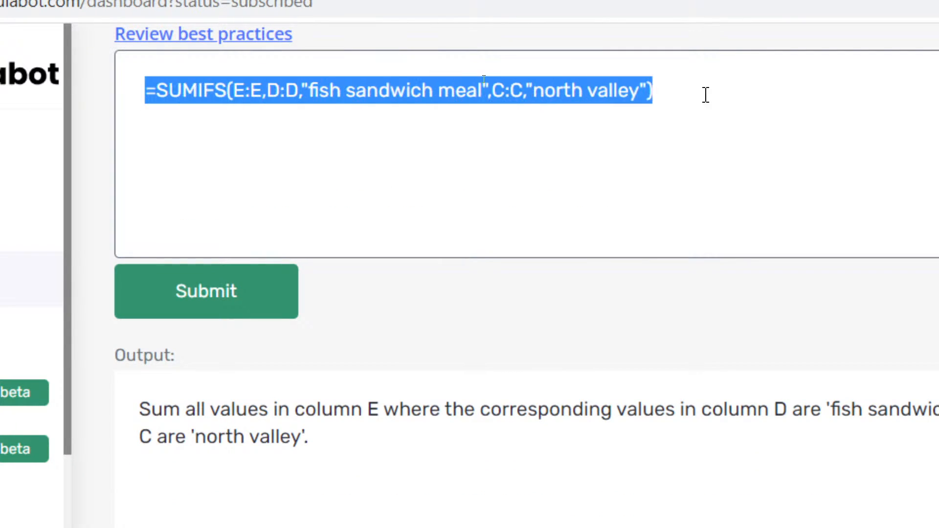
scroll(549, 434, "down", 5)
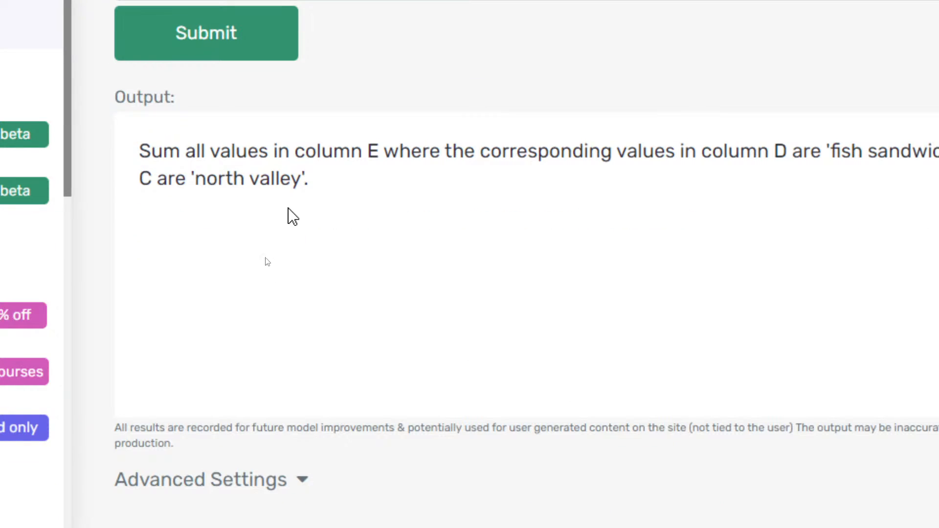
scroll(382, 143, "up", 4)
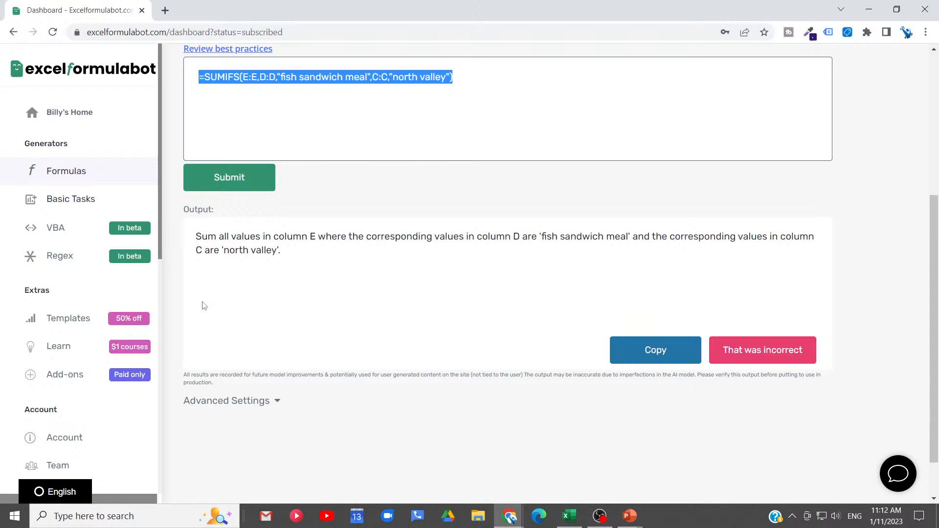
scroll(516, 189, "up", 1)
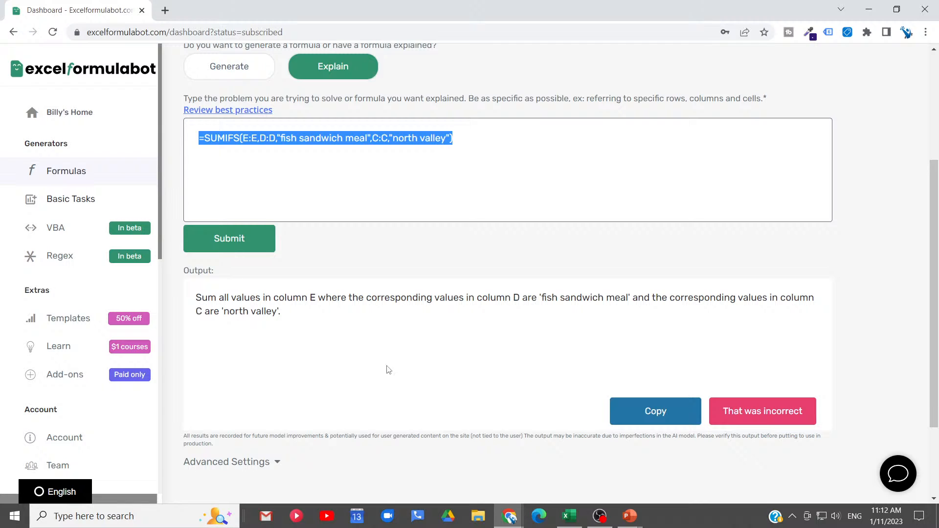
left_click_drag(196, 296, 302, 314)
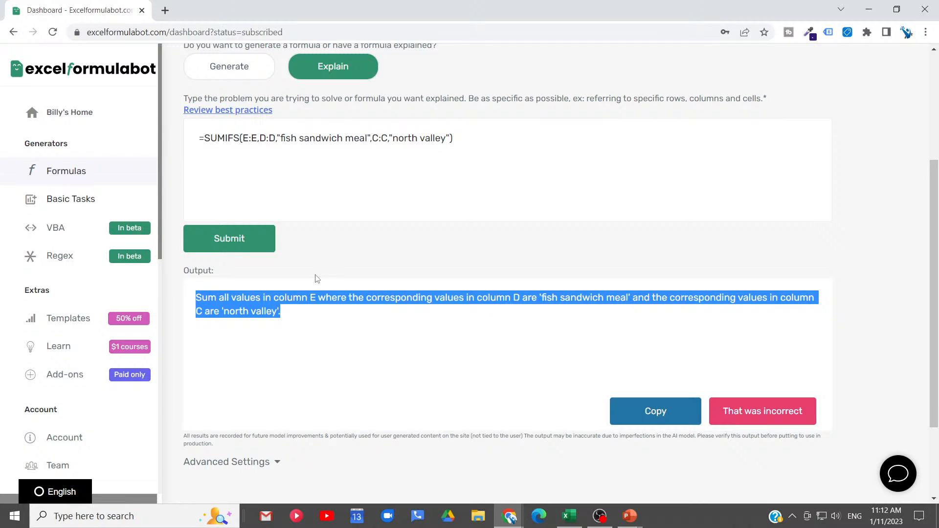
left_click(487, 145)
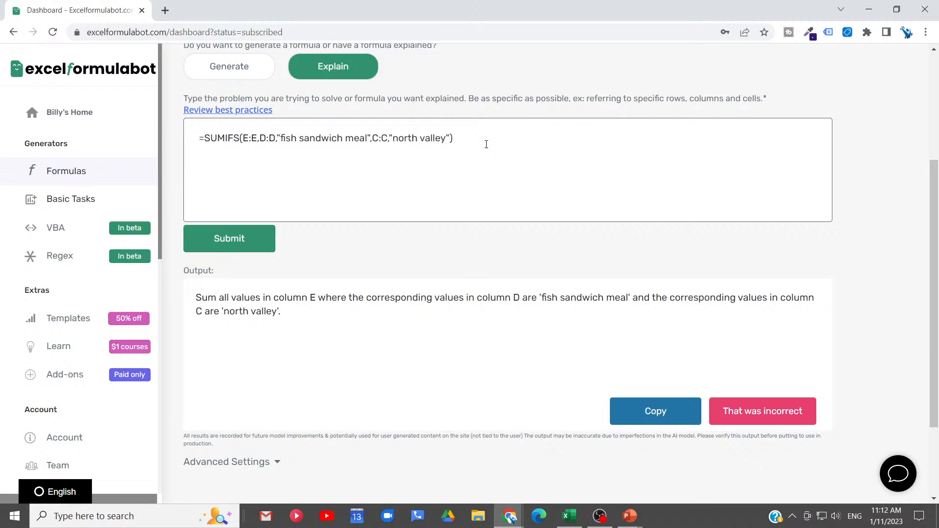
Switch to the Excel workbook, open the CONCATENATE-PROPER worksheet and examine the formula in D2 and its source cells A2:C2
left_click(569, 516)
left_click(157, 481)
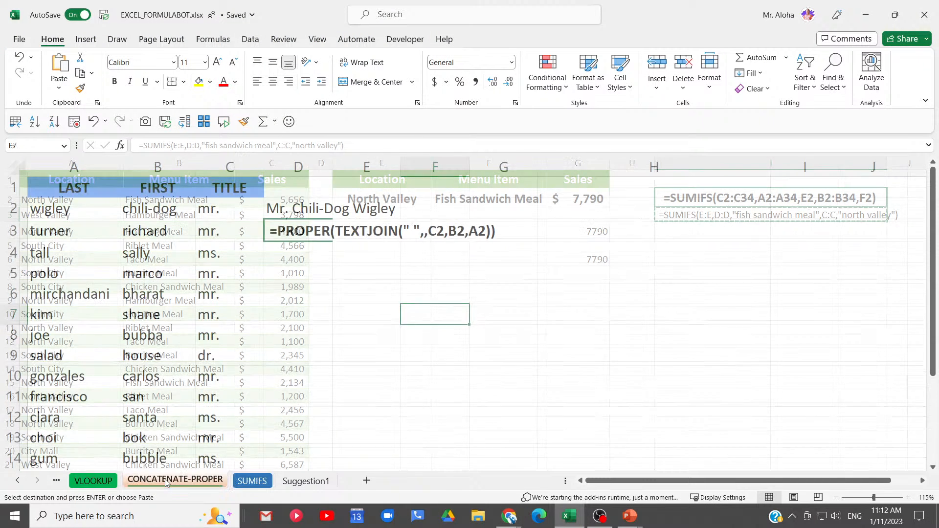
left_click(288, 206)
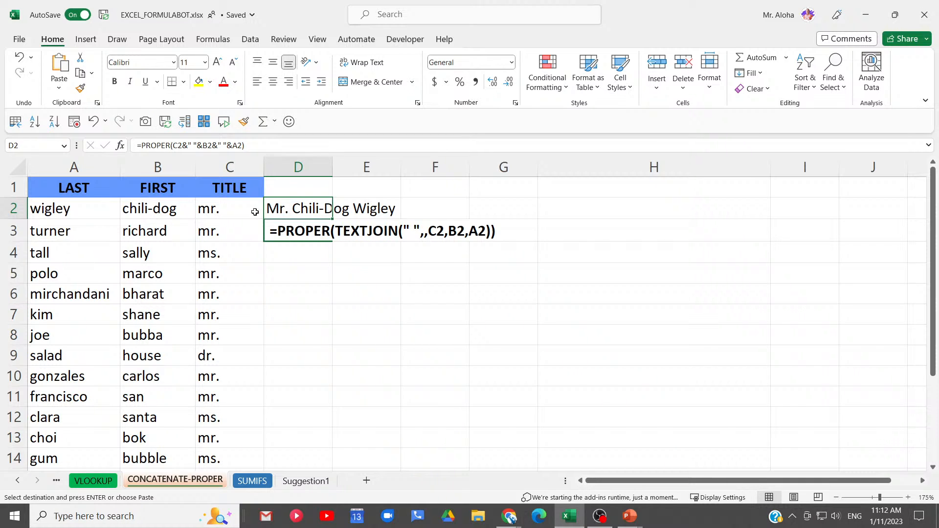
left_click_drag(255, 212, 99, 205)
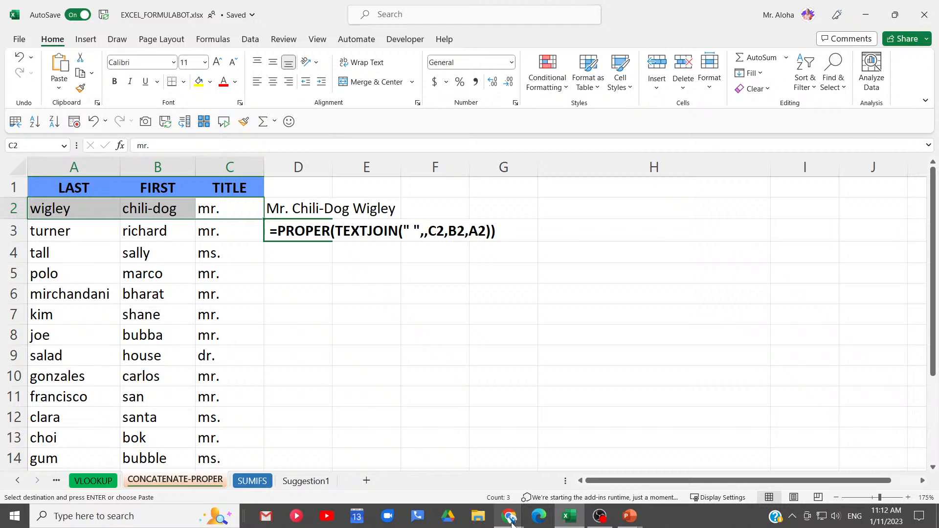
mouse_move(507, 525)
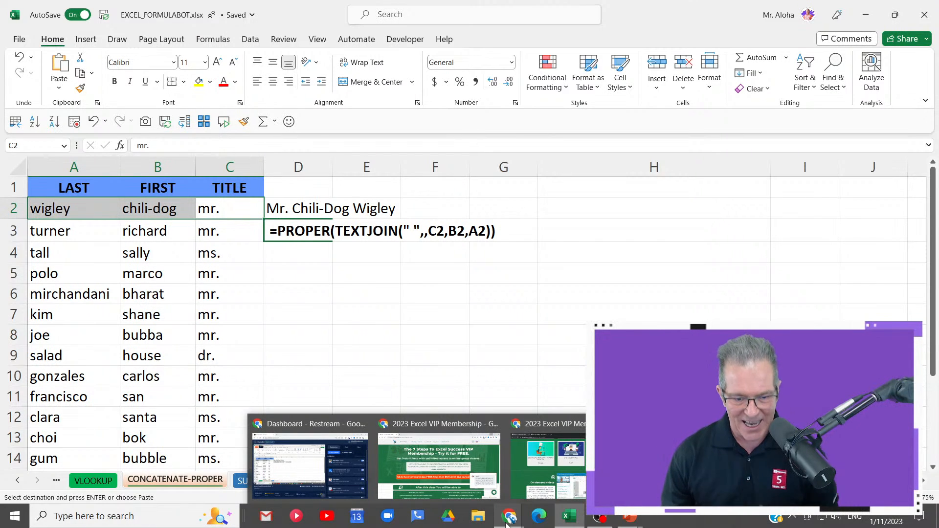
left_click(574, 224)
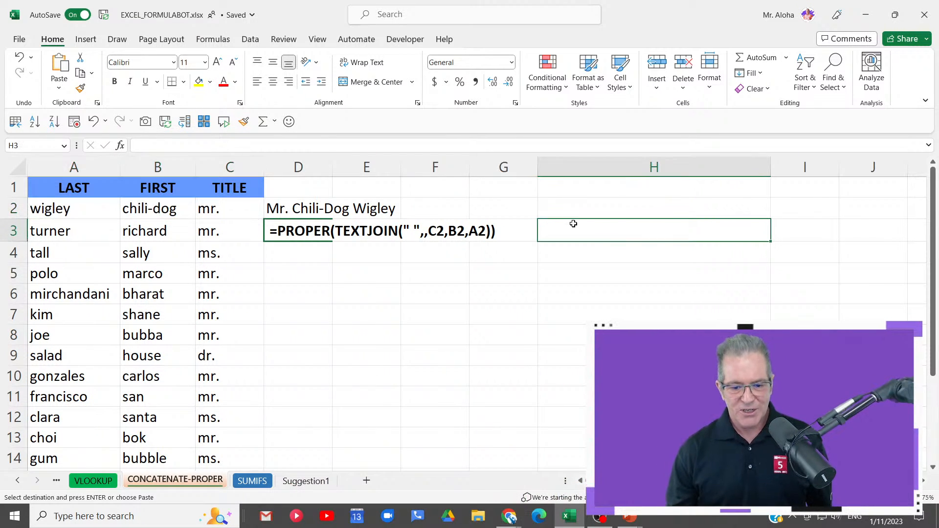
Check the Excelformulabot page briefly, return to Excel's SUMIFS worksheet, cancel the pending copy and select cell I2
key("alt+Tab")
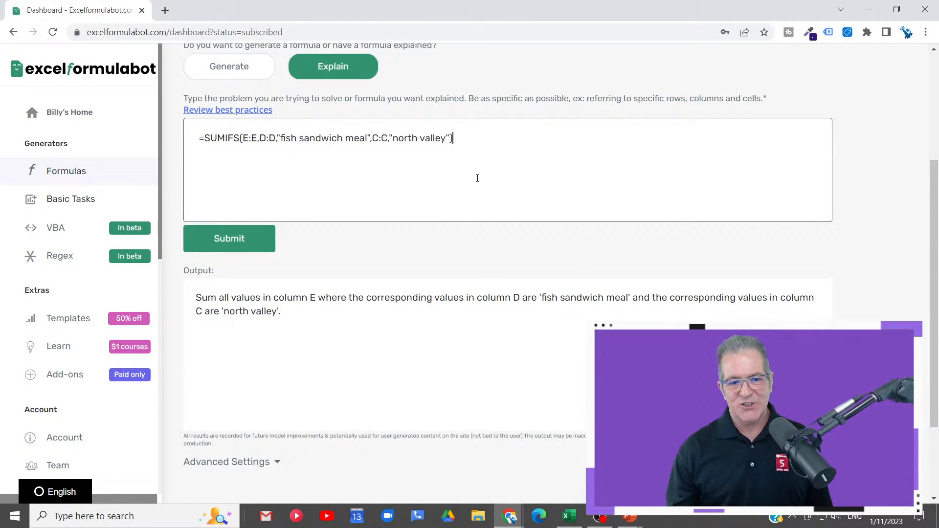
left_click(570, 519)
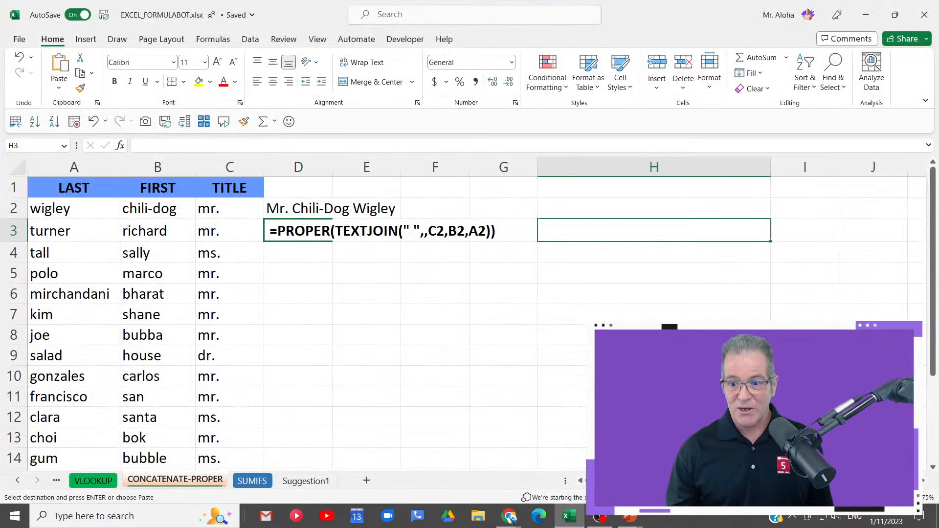
key("ctrl+Page_Down")
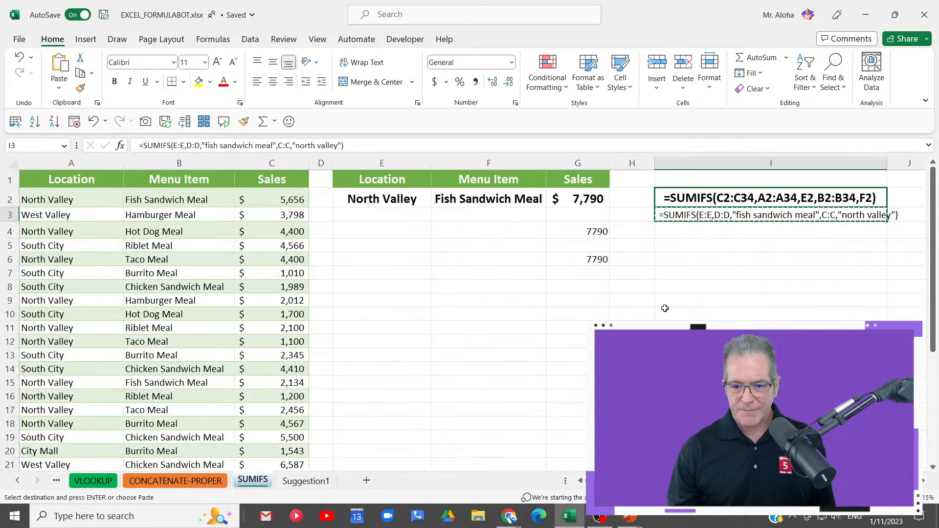
key("Escape")
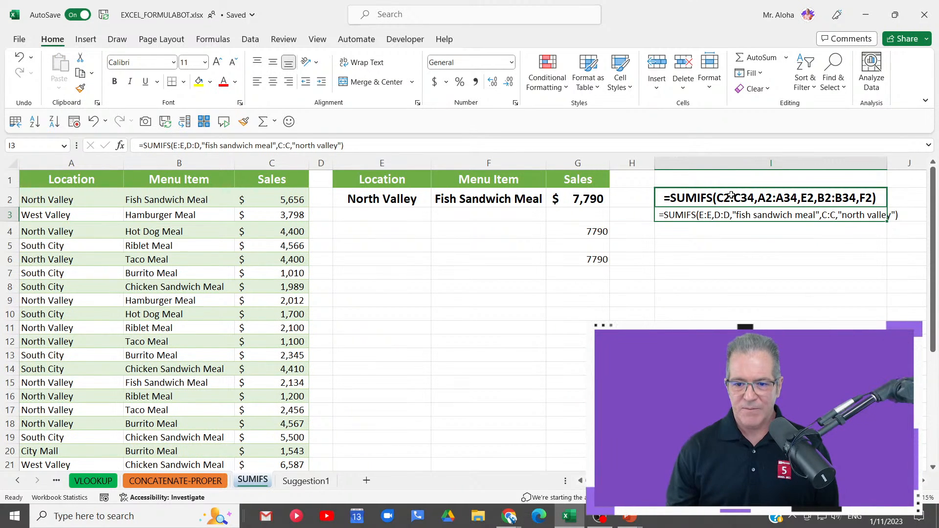
left_click(661, 194)
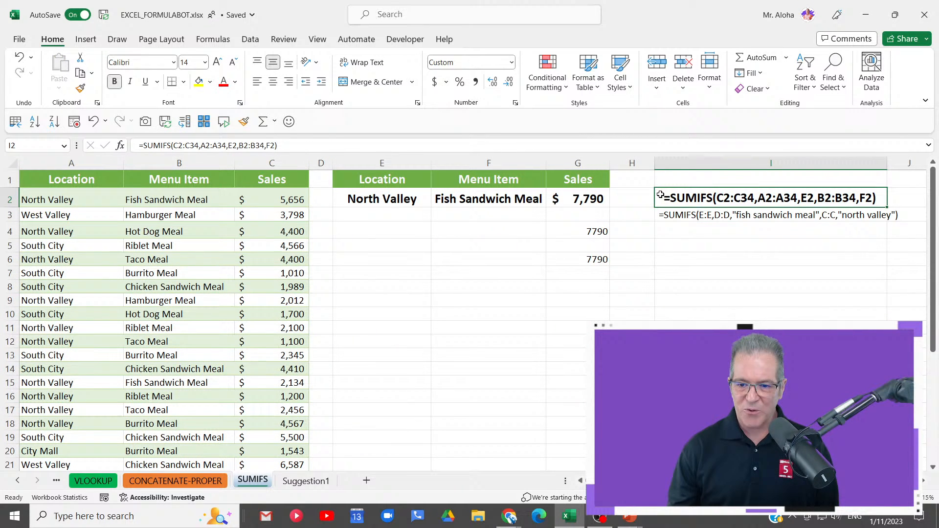
Open the Function Arguments for the SUMIFS formula in G2, review its sum range and criteria arguments, and close the dialog
double_click(571, 198)
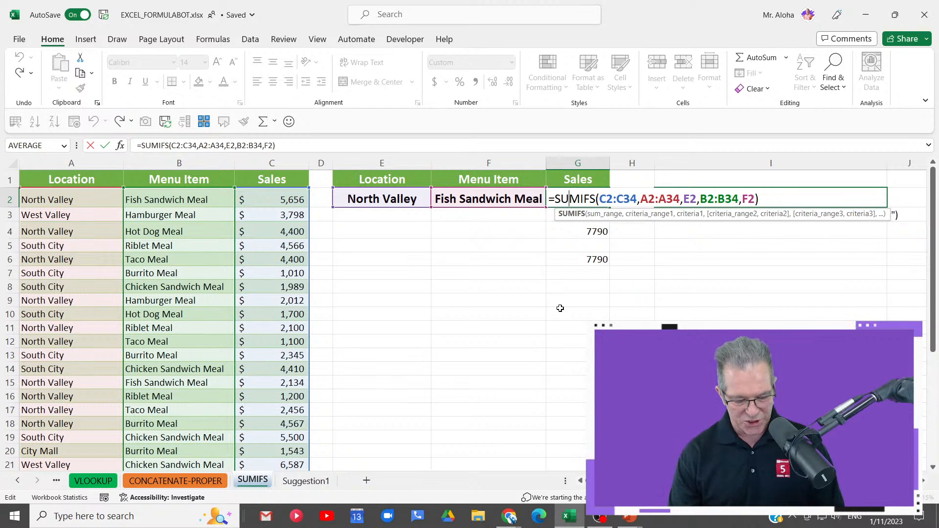
key("shift+F3")
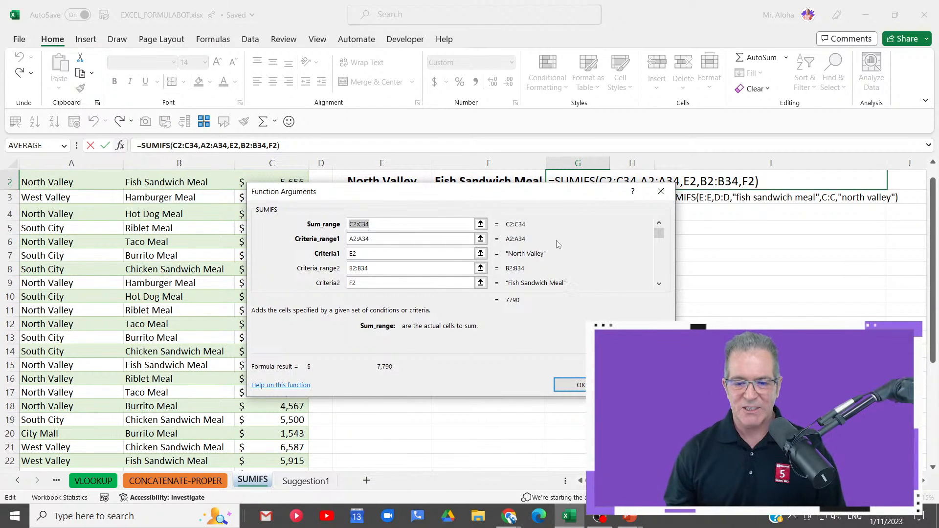
left_click_drag(536, 196, 639, 221)
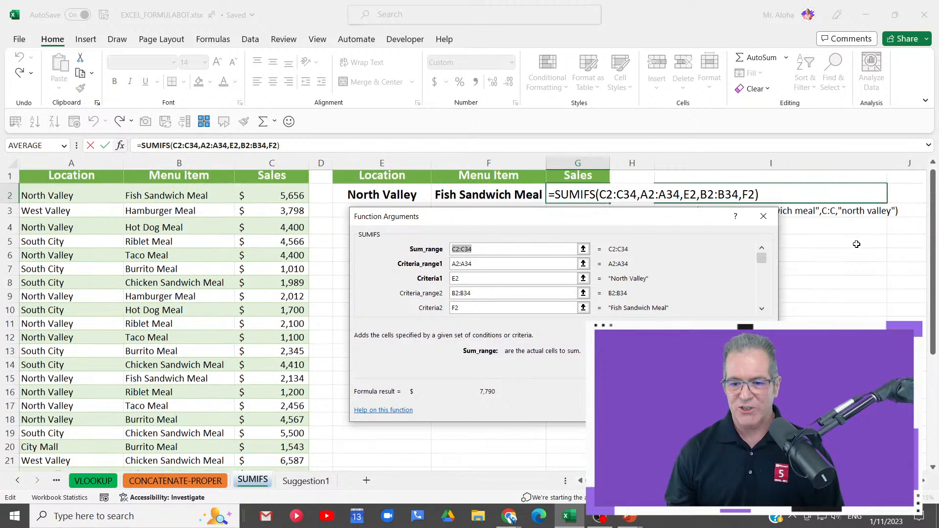
left_click_drag(562, 224, 563, 229)
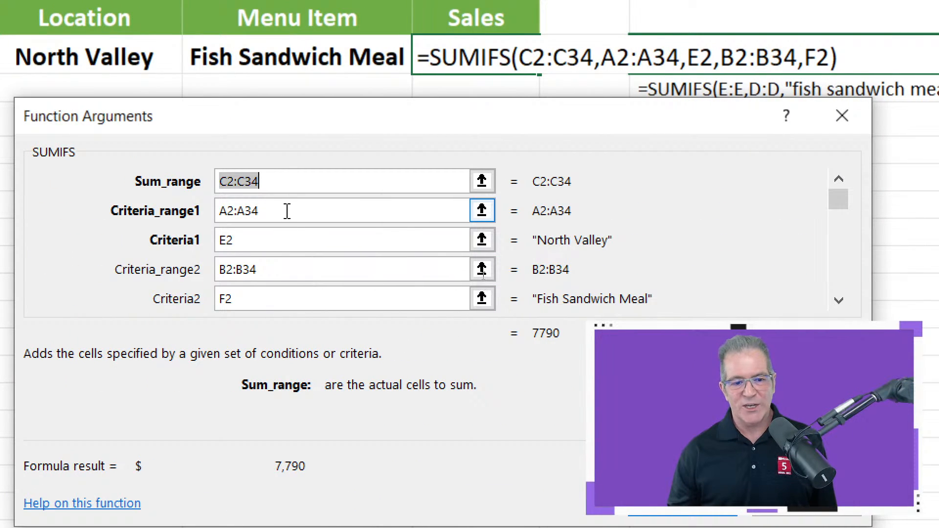
left_click(287, 211)
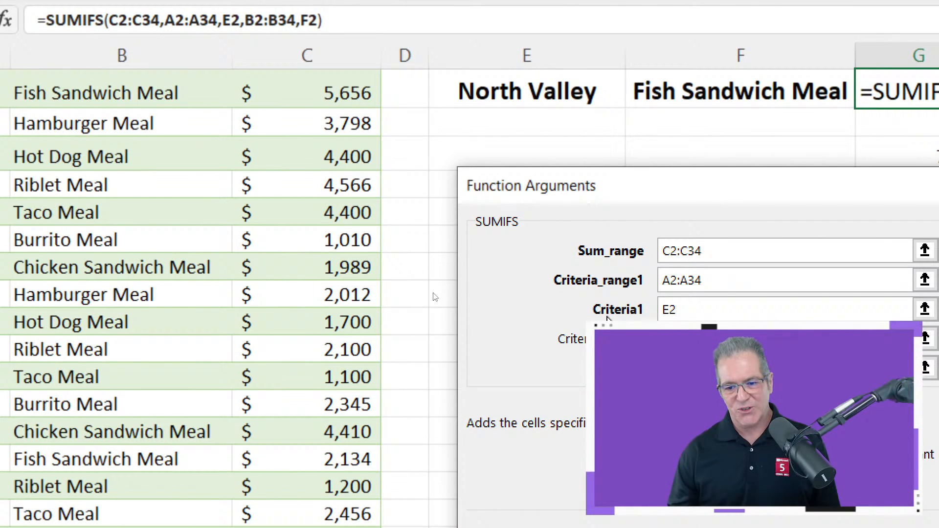
left_click(738, 277)
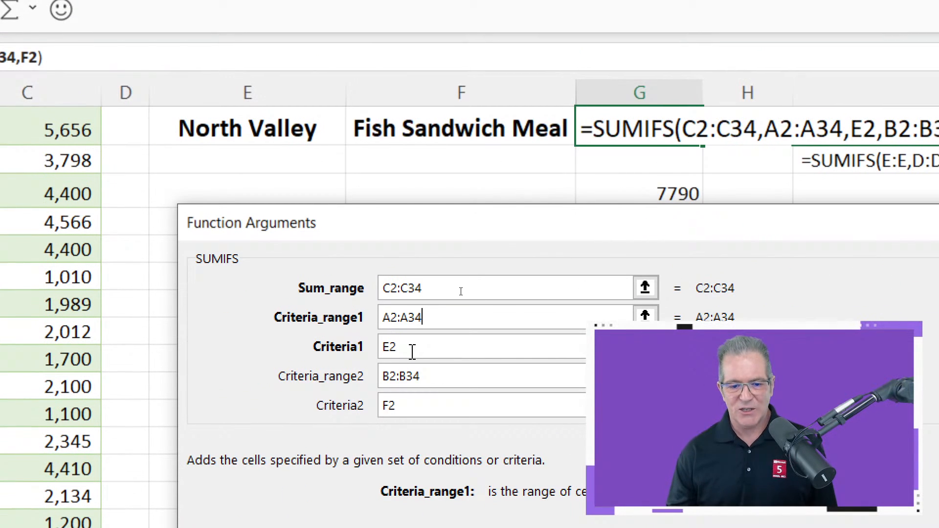
left_click(403, 346)
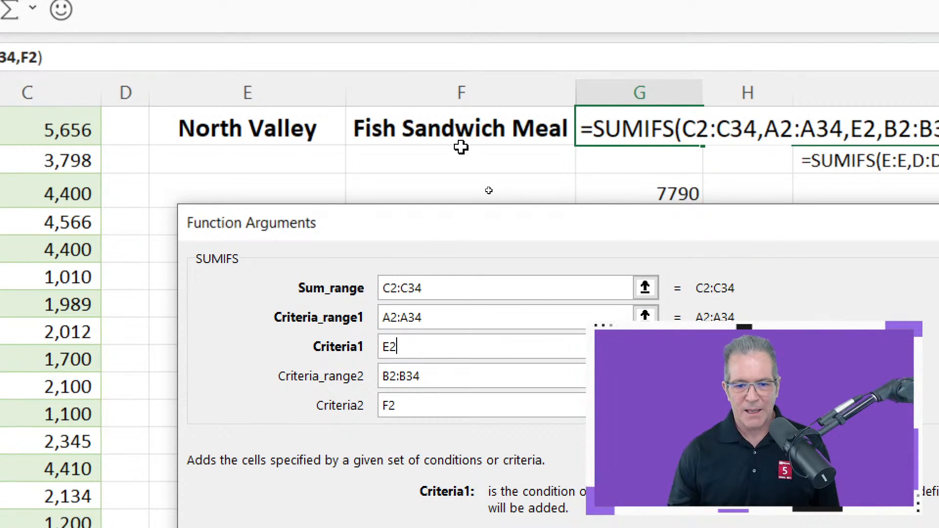
scroll(459, 147, "up", 1)
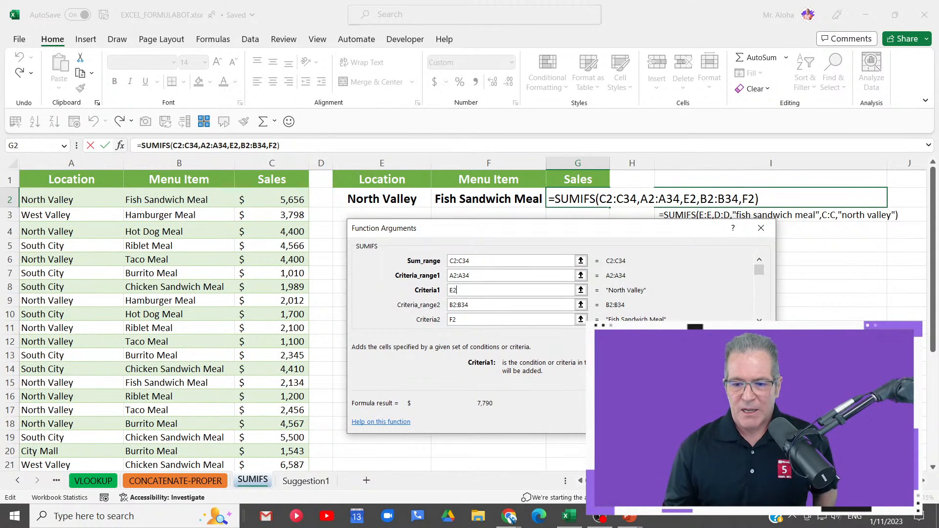
key("Return")
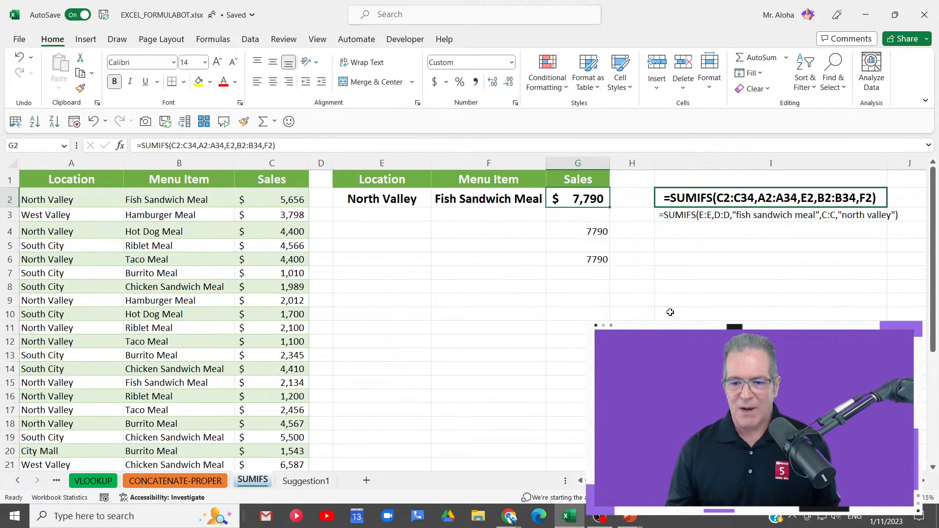
Copy the full SUMIFS formula text from cell G2 and leave the cell without editing it
double_click(572, 199)
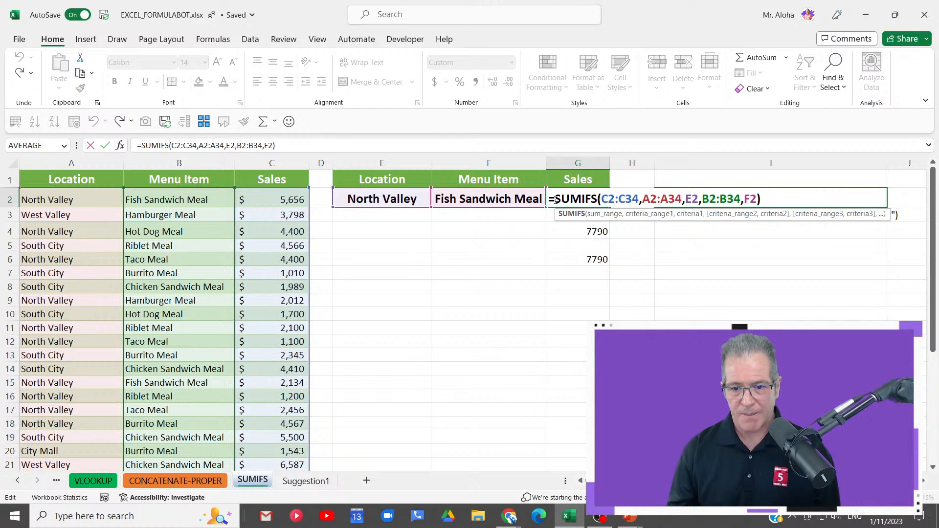
left_click_drag(552, 202, 753, 199)
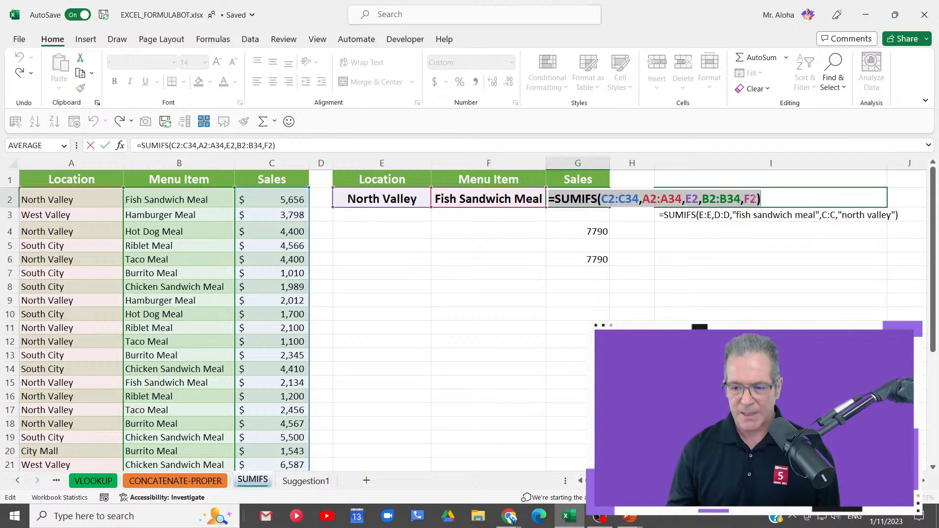
key("ctrl+c")
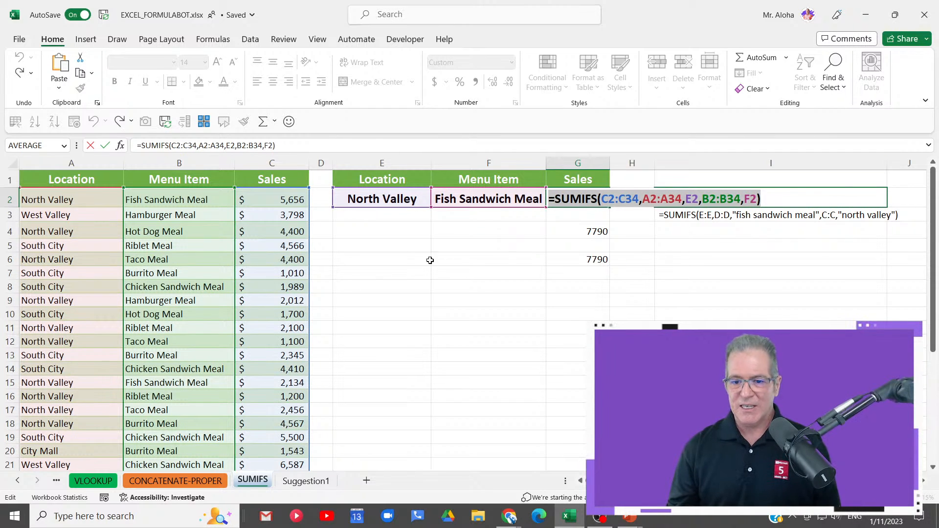
left_click(372, 232)
key("Escape")
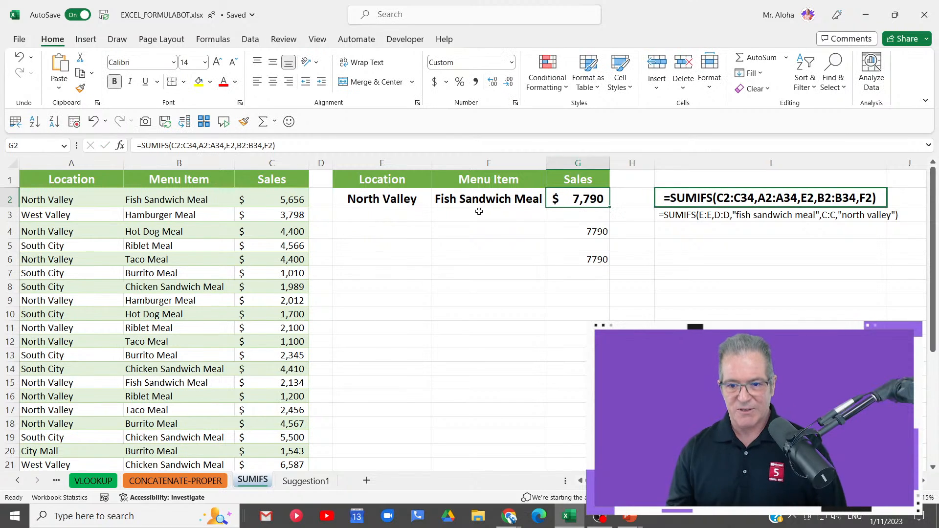
Switch to Excelformulabot, replace the formula text with =SUMIFS(C2:C34,A2:A34,E2,B2:B34,F2) and submit it for explanation
left_click(865, 14)
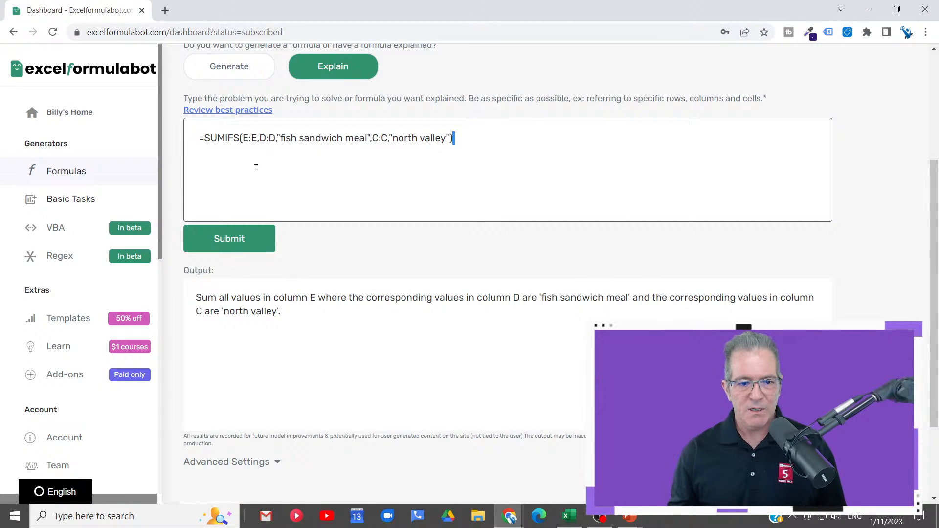
triple_click(193, 134)
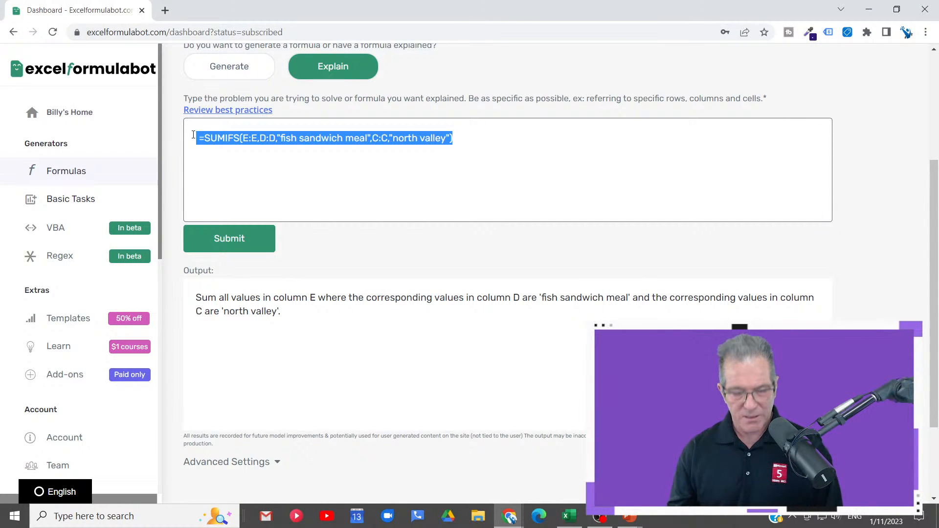
key("ctrl+v")
left_click(227, 238)
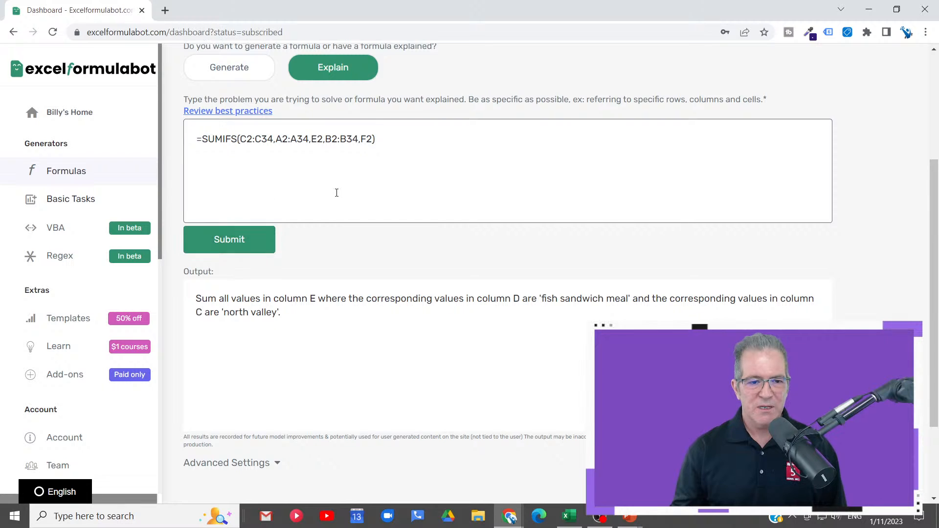
left_click(226, 198)
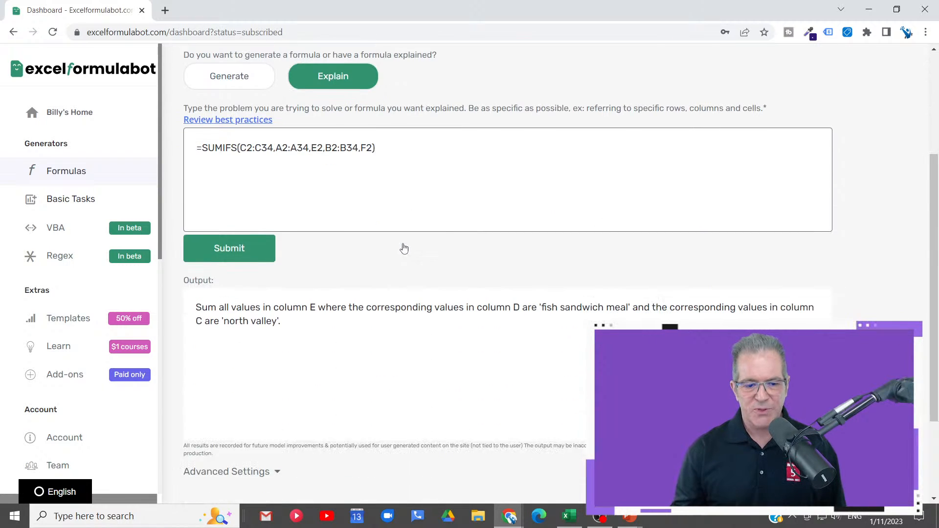
left_click(214, 246)
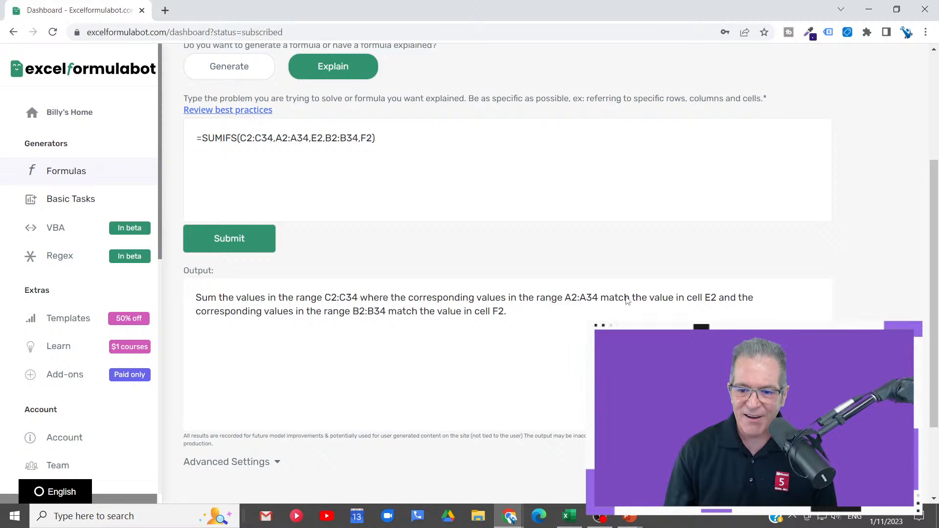
Examine how the generated explanation describes the E2 criterion, and glance at the SUMIFS worksheet in Excel for comparison
left_click_drag(599, 300, 715, 307)
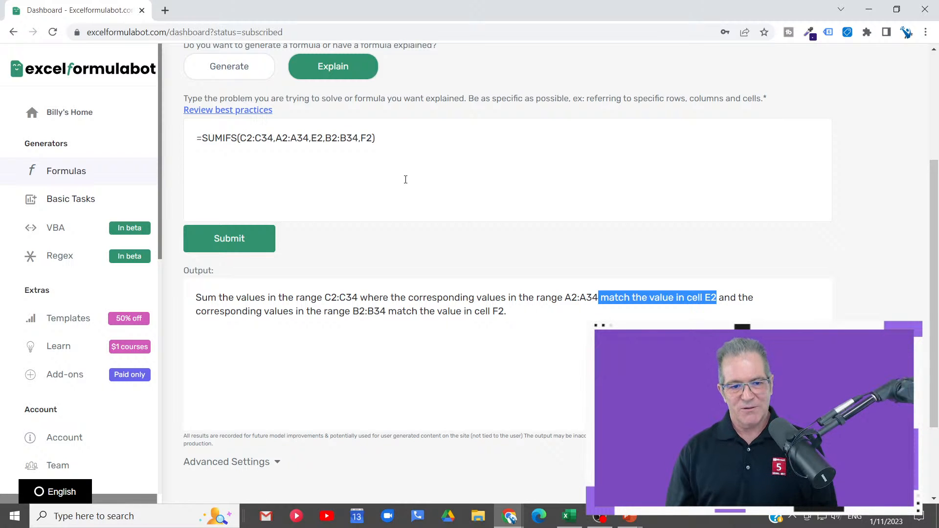
scroll(403, 181, "up", 1)
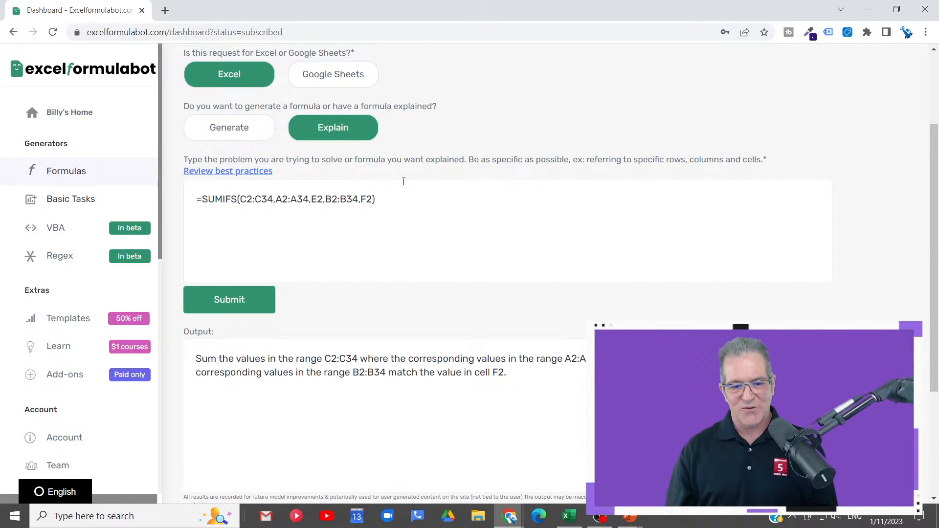
left_click(570, 517)
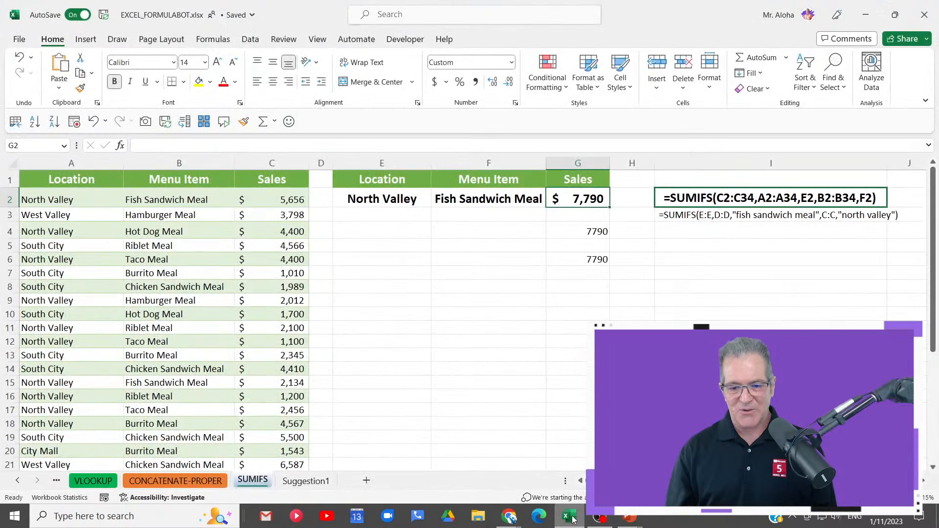
left_click(571, 518)
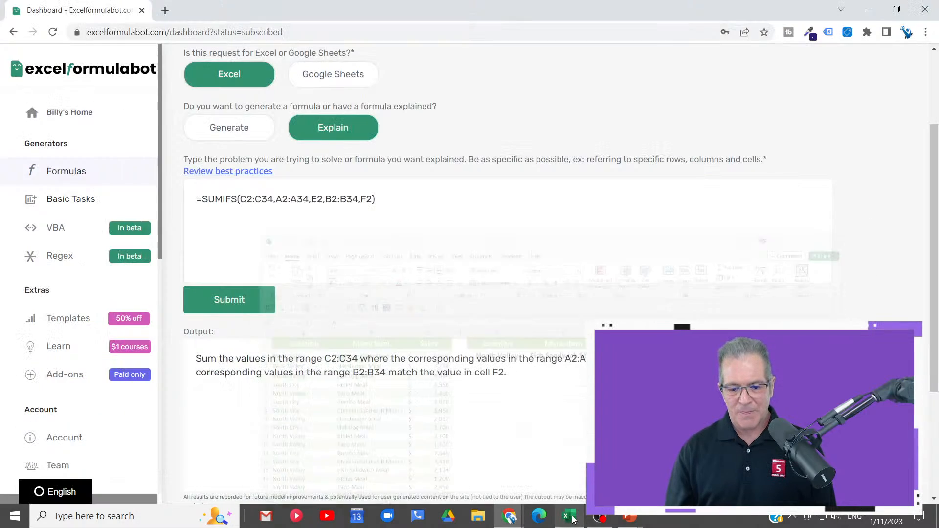
Open the Excelformulabot home page and compare the outputs of the two SUMIFS explain entries in Past Requests
left_click(65, 120)
scroll(392, 276, "down", 10)
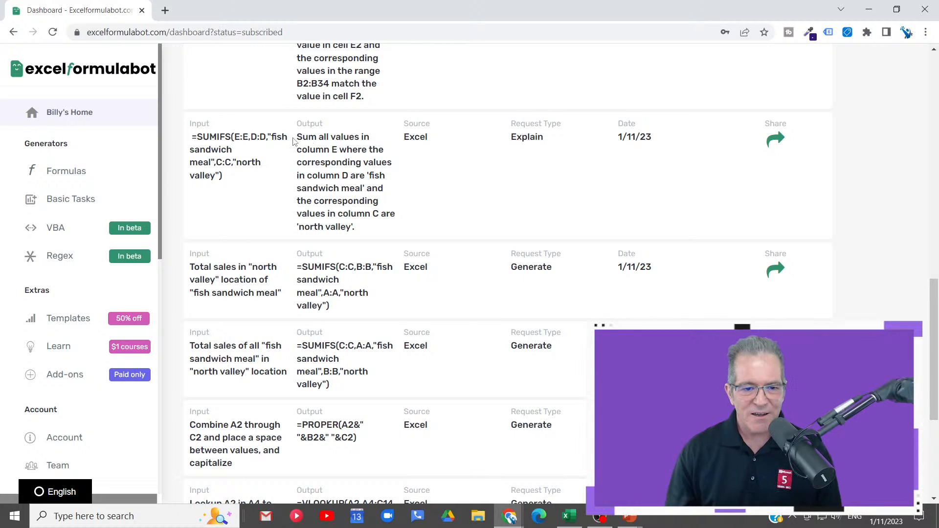
scroll(304, 159, "up", 4)
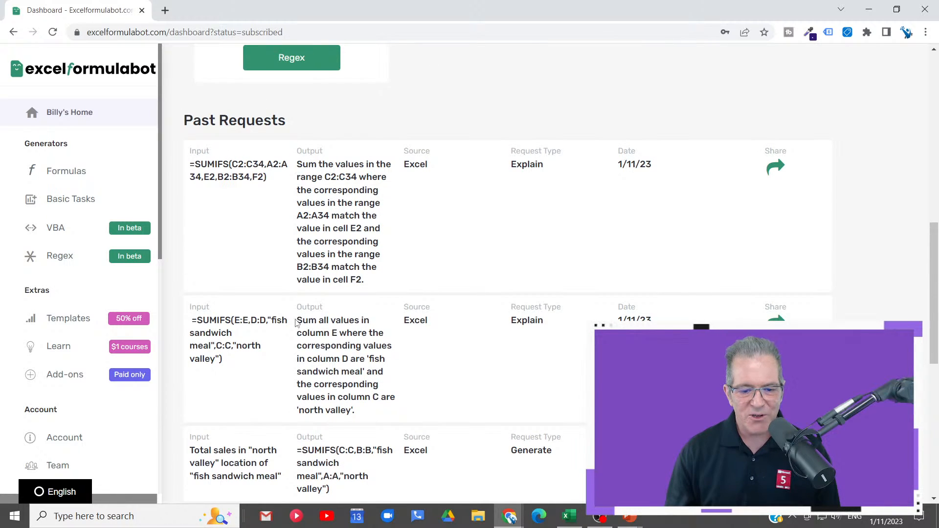
left_click_drag(299, 324, 362, 413)
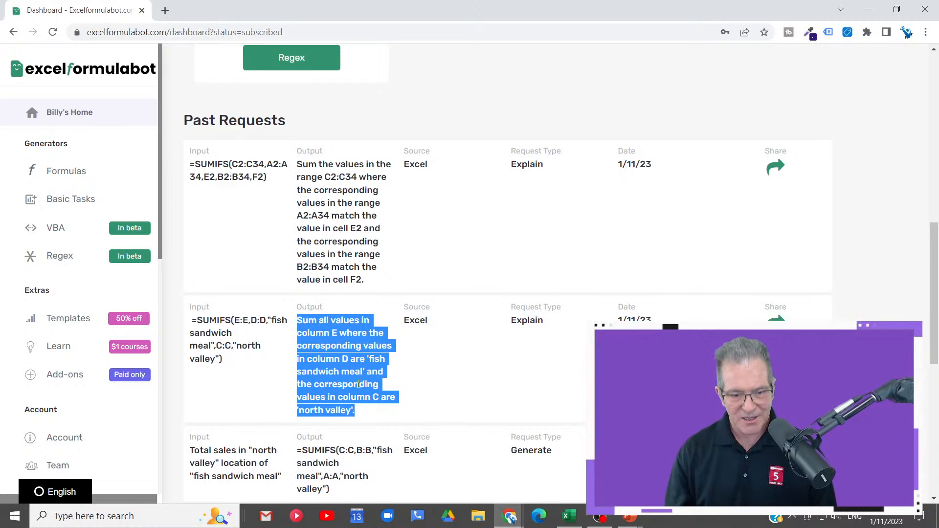
scroll(354, 410, "down", 1)
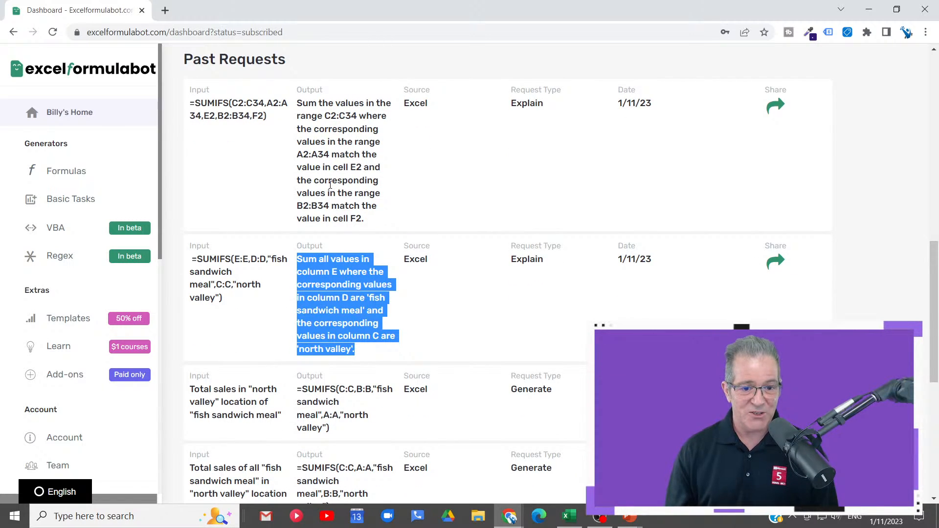
left_click(349, 333)
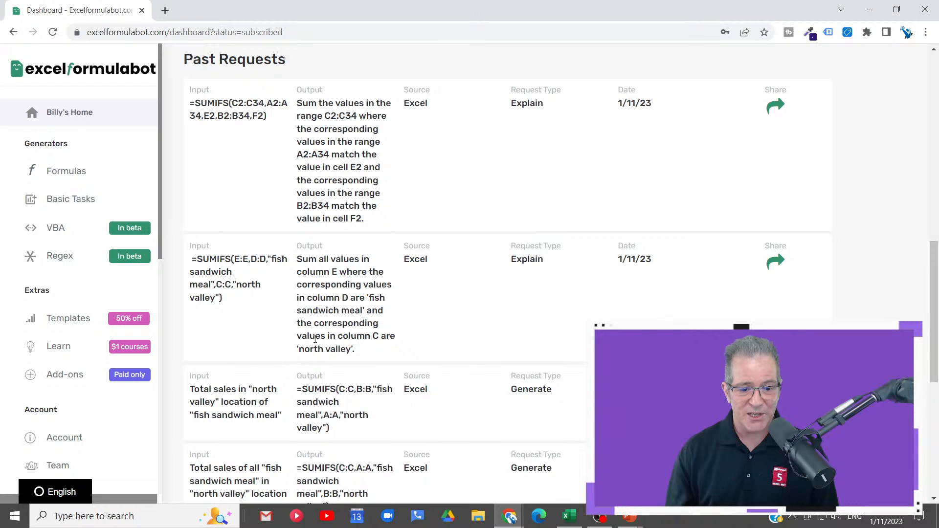
left_click_drag(297, 352, 356, 351)
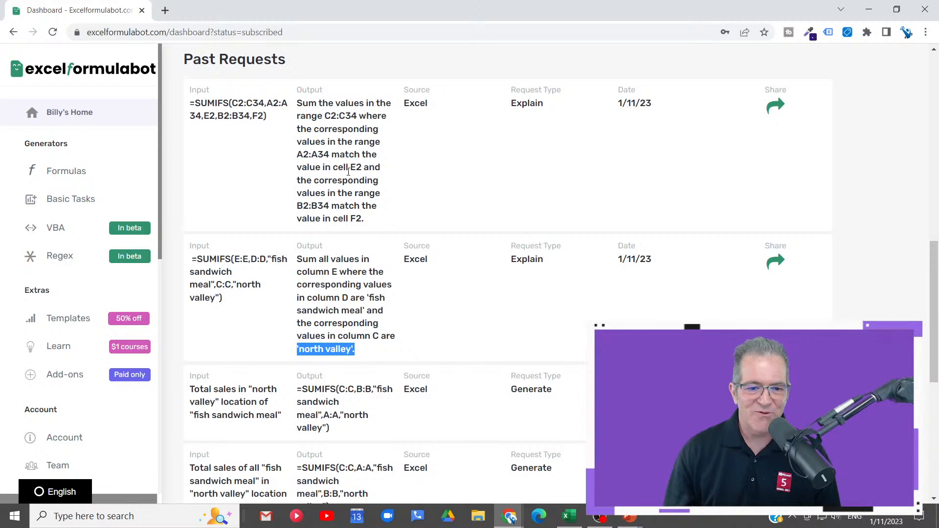
left_click_drag(350, 166, 388, 193)
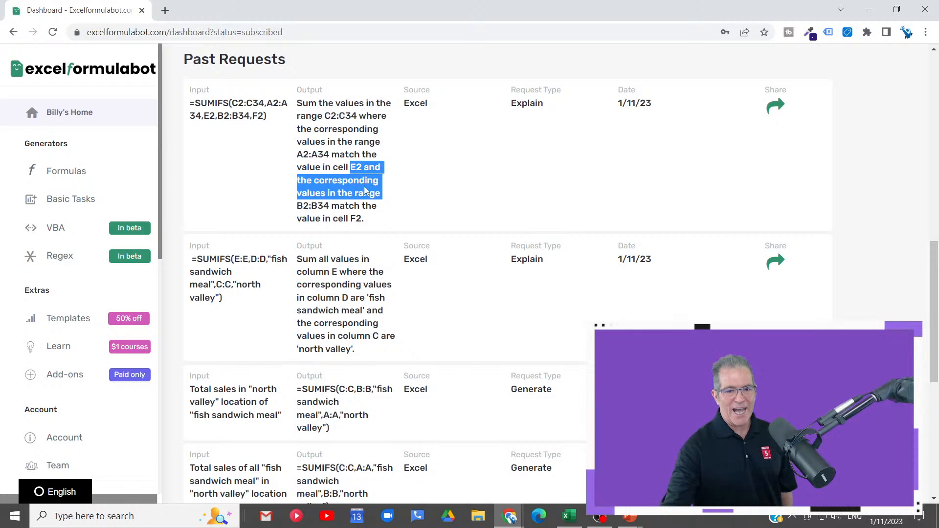
left_click(333, 157)
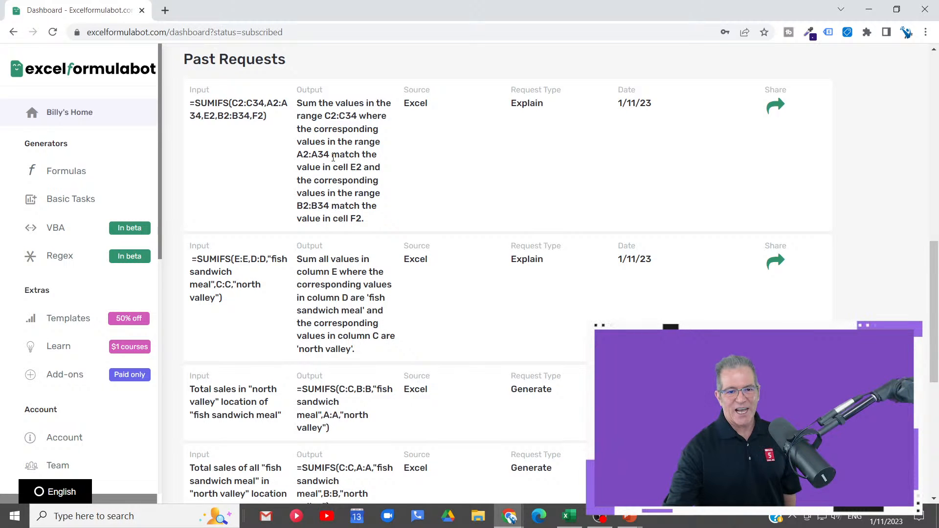
left_click_drag(334, 158, 368, 168)
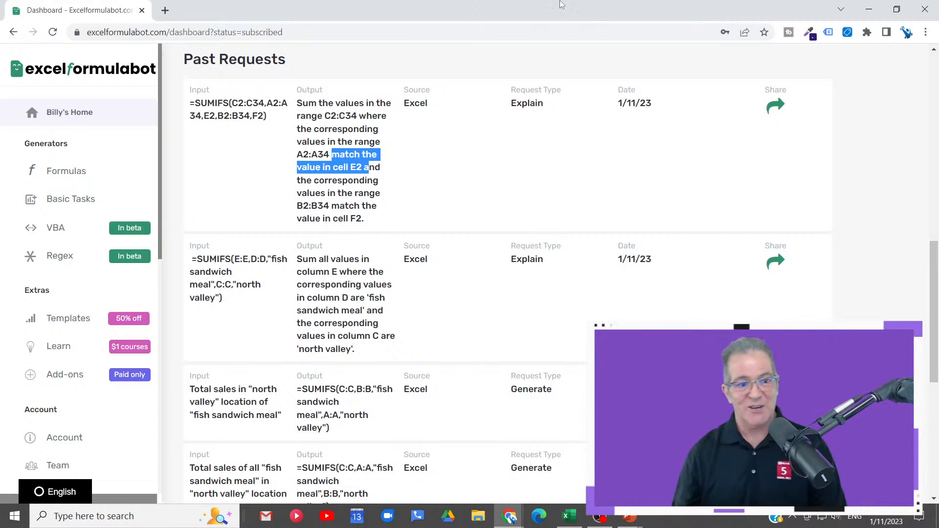
scroll(410, 314, "up", 3)
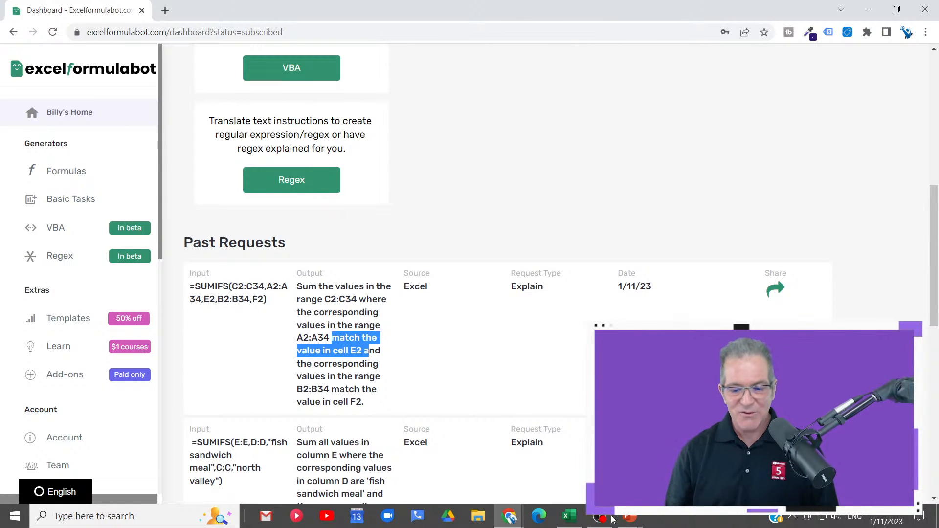
Switch to the Excel workbook and examine the location and menu item criteria in cells E2 and F2
left_click(569, 516)
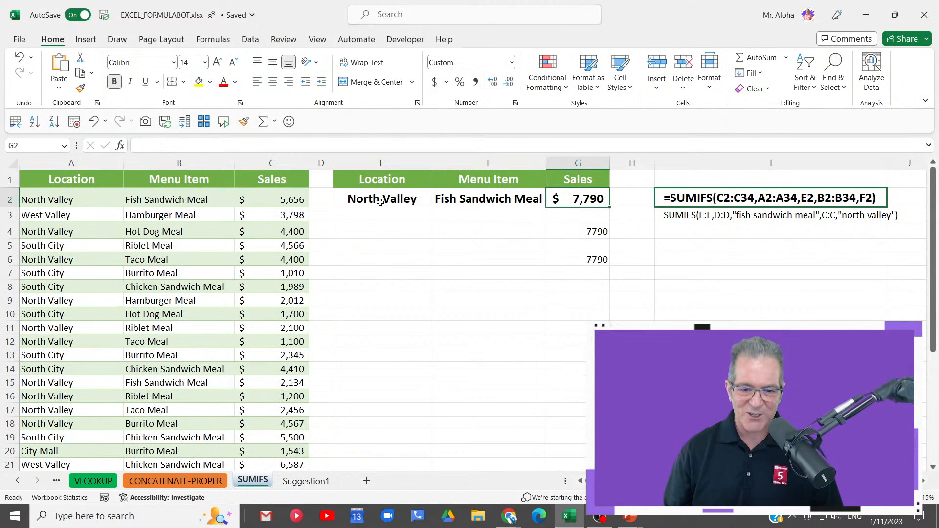
left_click_drag(381, 203, 472, 201)
left_click(474, 200)
left_click(402, 219)
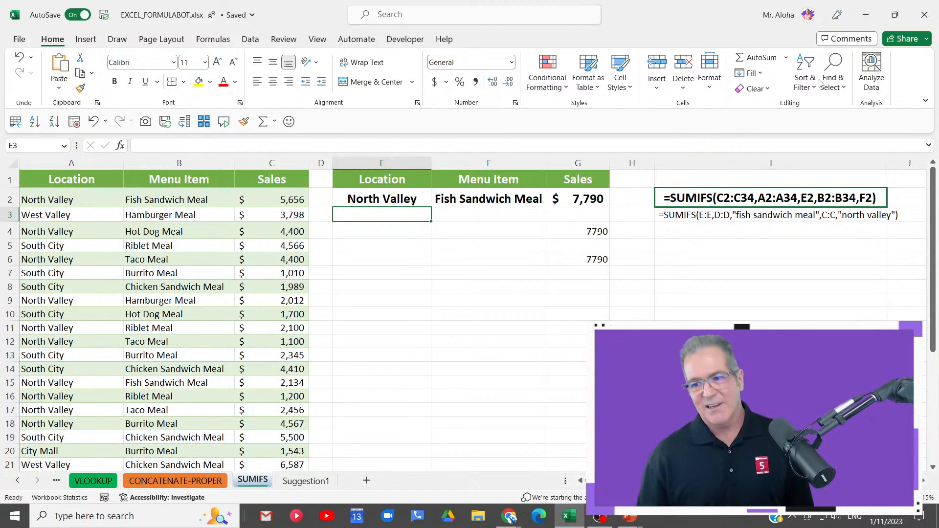
Switch to the browser window with the 2023 Excel VIP Membership page and view the offer at its beginning
left_click(864, 15)
mouse_move(509, 521)
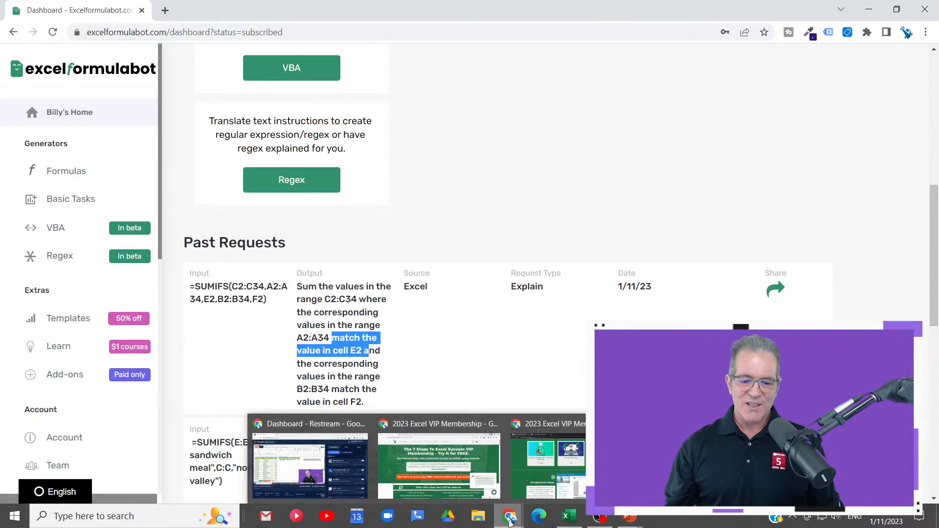
left_click(499, 460)
scroll(577, 240, "up", 15)
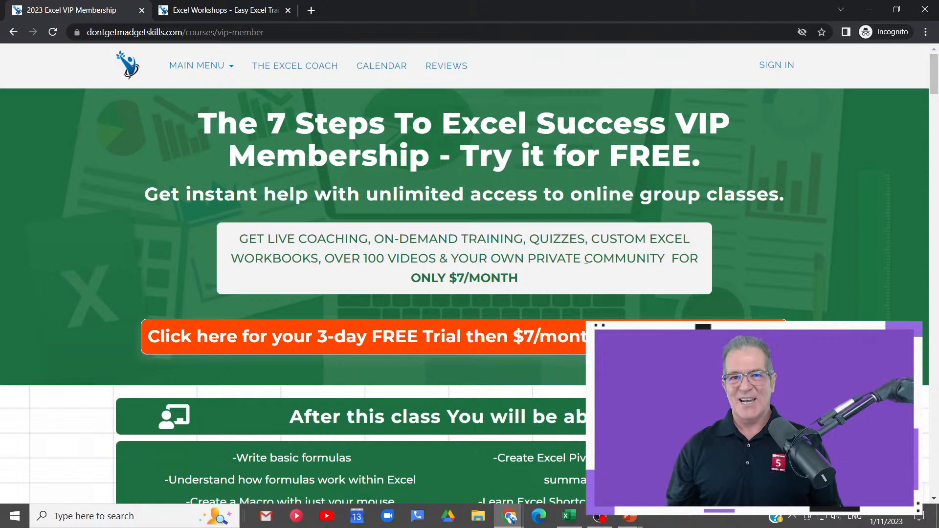
scroll(587, 259, "down", 1)
scroll(538, 196, "up", 1)
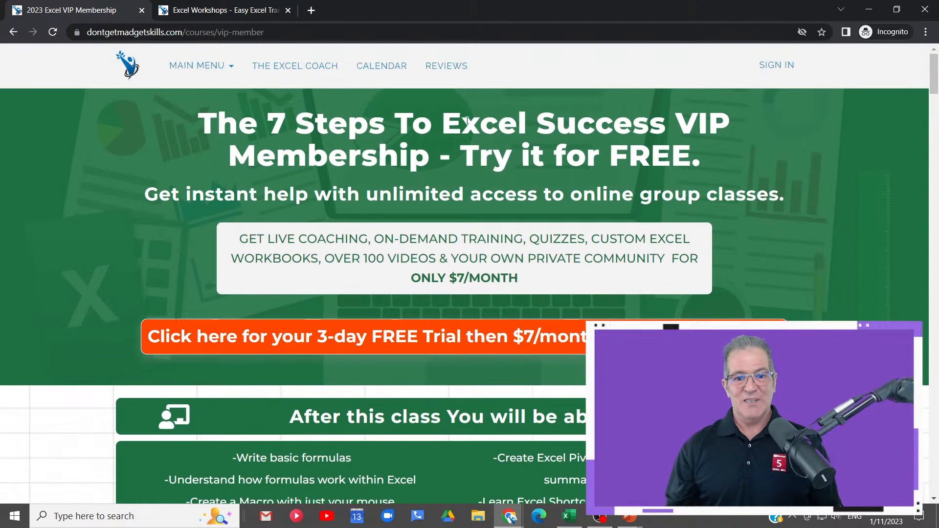
Open the site's Reviews page, look through the customer reviews, close its tab and return to the presentation slide
left_click(444, 65)
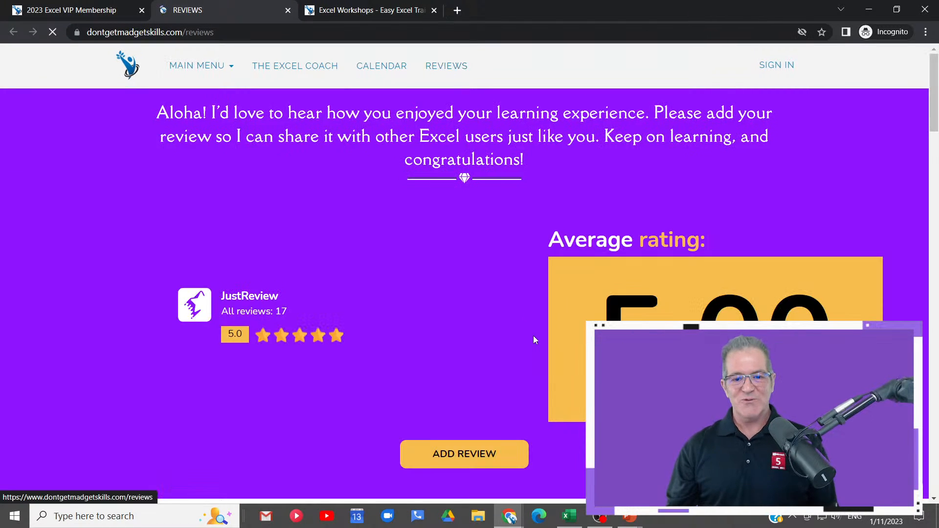
scroll(533, 336, "down", 10)
scroll(538, 332, "down", 7)
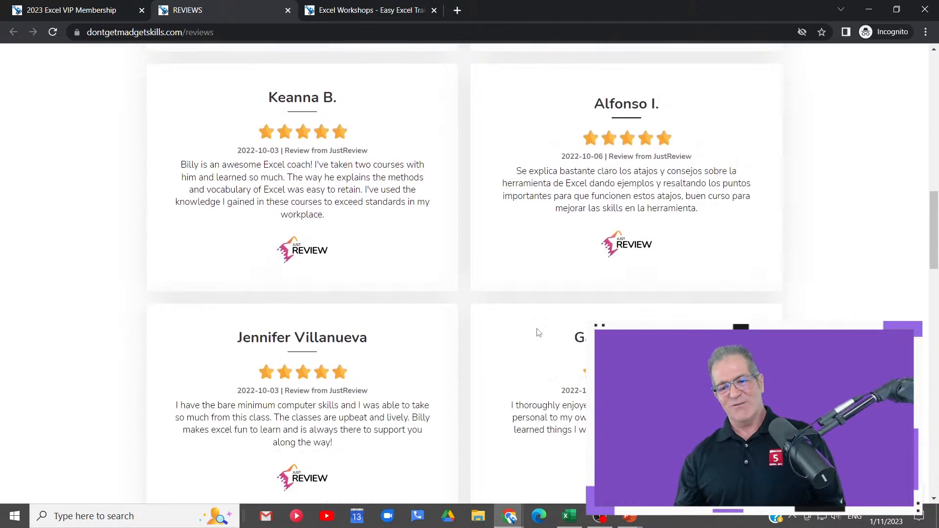
scroll(538, 332, "up", 17)
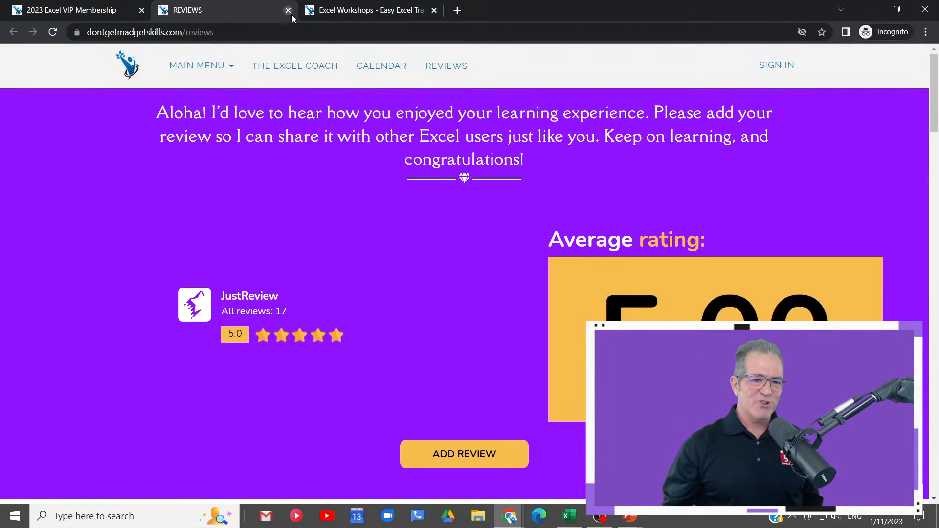
left_click(288, 10)
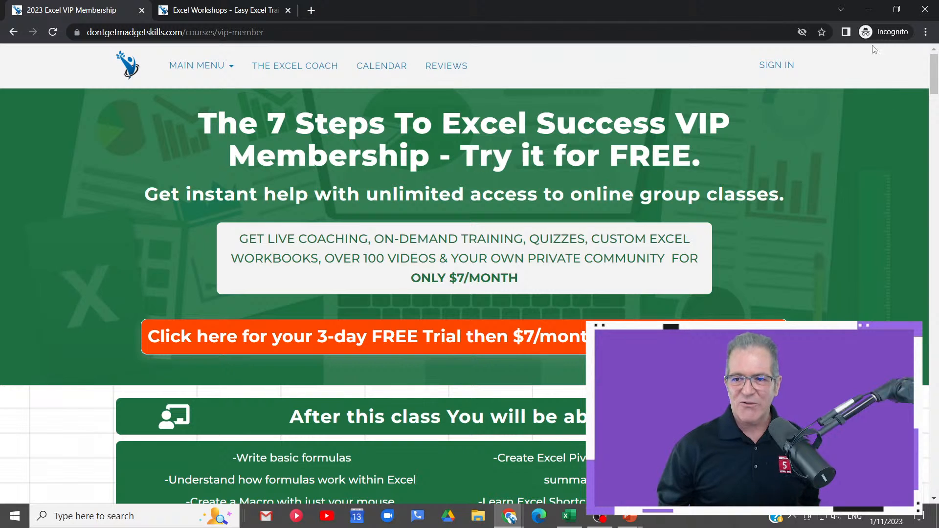
left_click(867, 9)
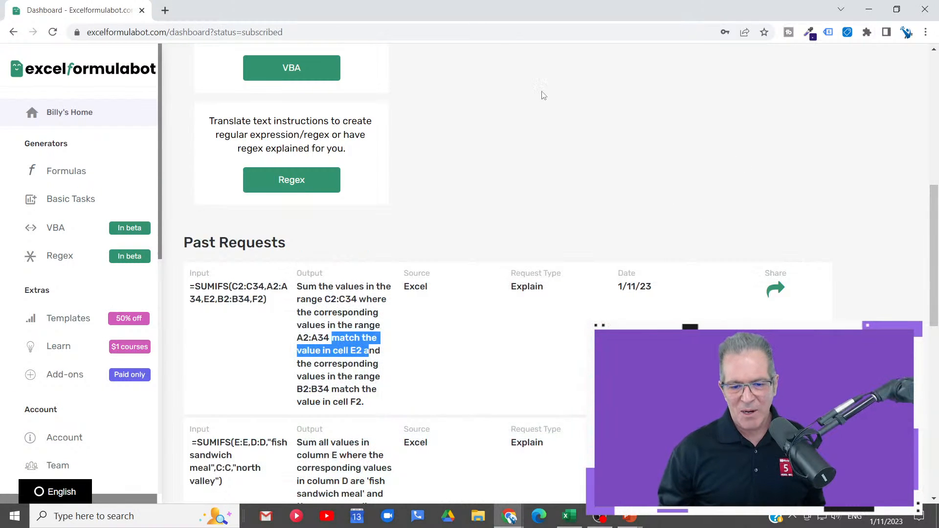
left_click(871, 11)
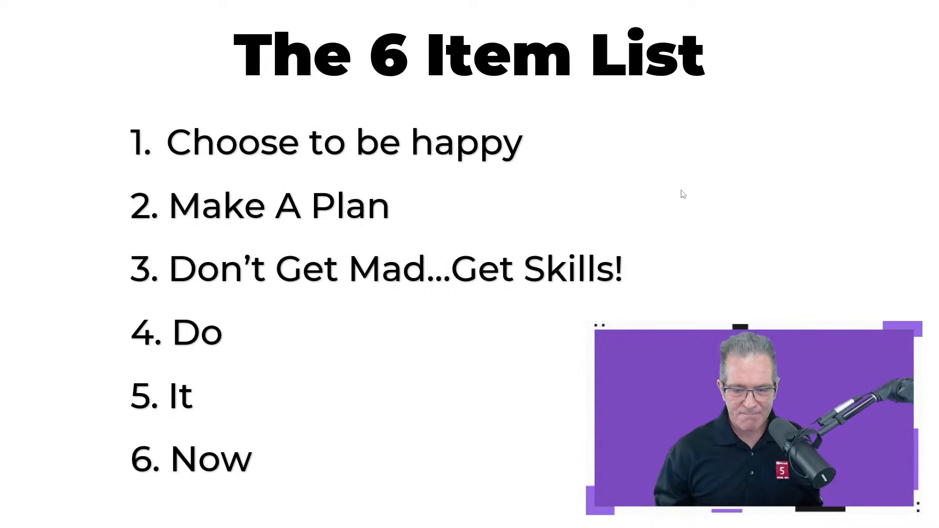